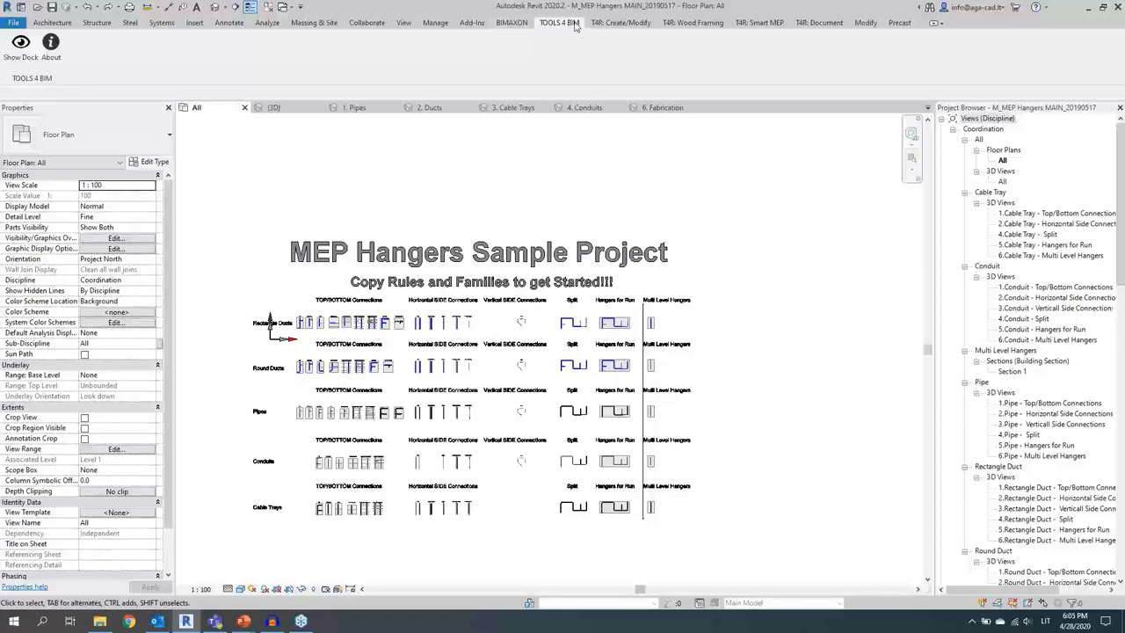
- Show the TOOLS 4 BIM dock with its updates list closed and check the Smart Connections tool
{"action": "left_click", "coordinate": [19, 42]}
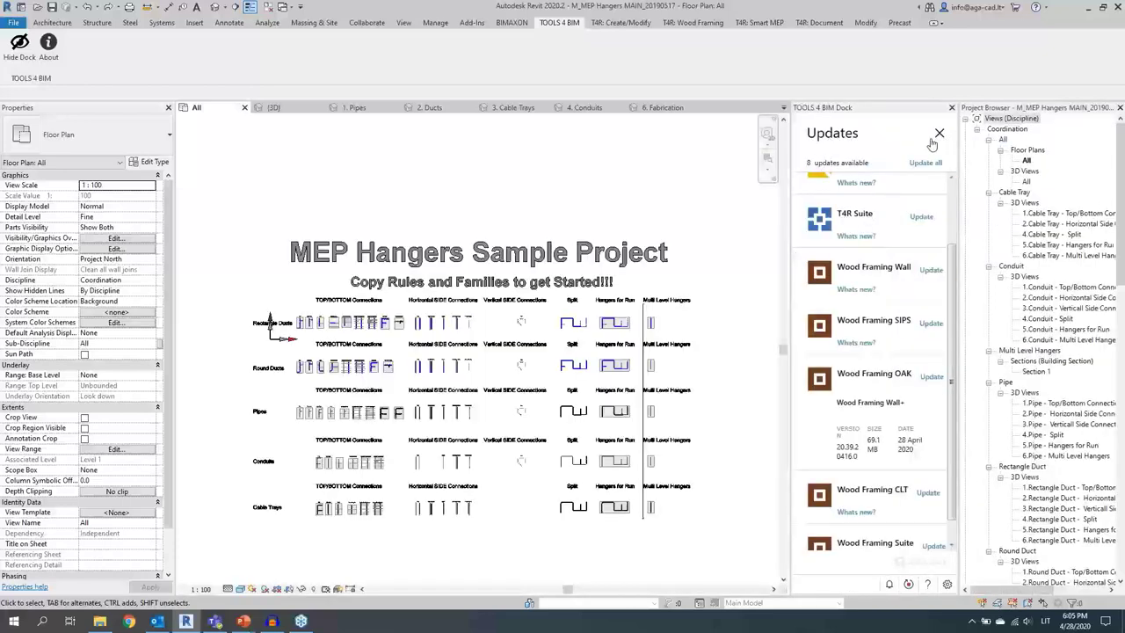
{"action": "left_click", "coordinate": [938, 133]}
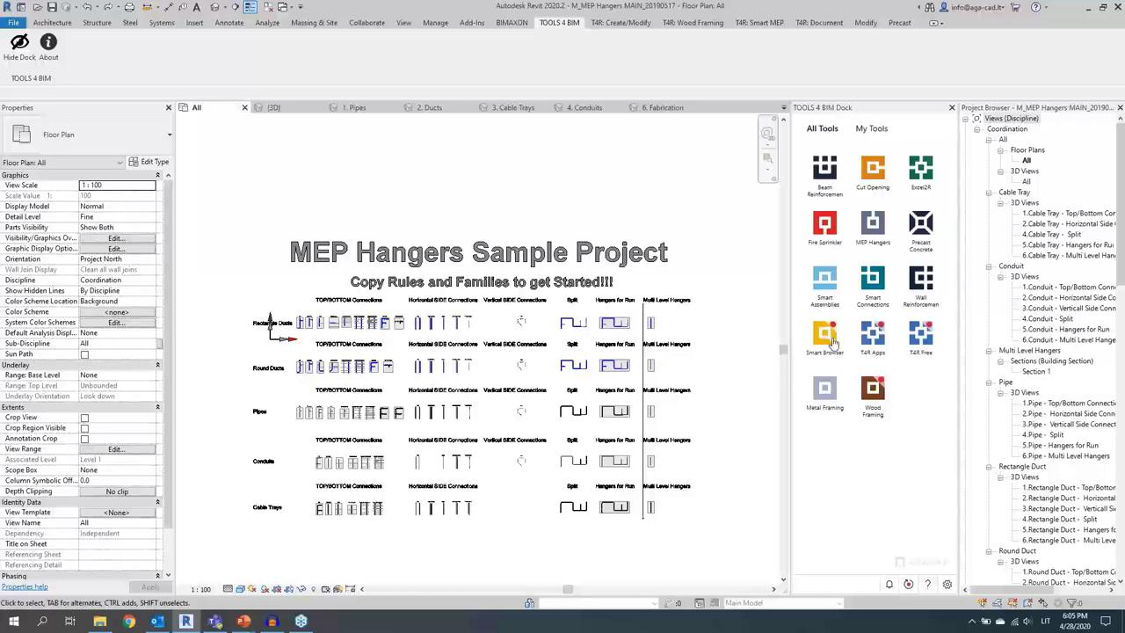
{"action": "left_click", "coordinate": [864, 290]}
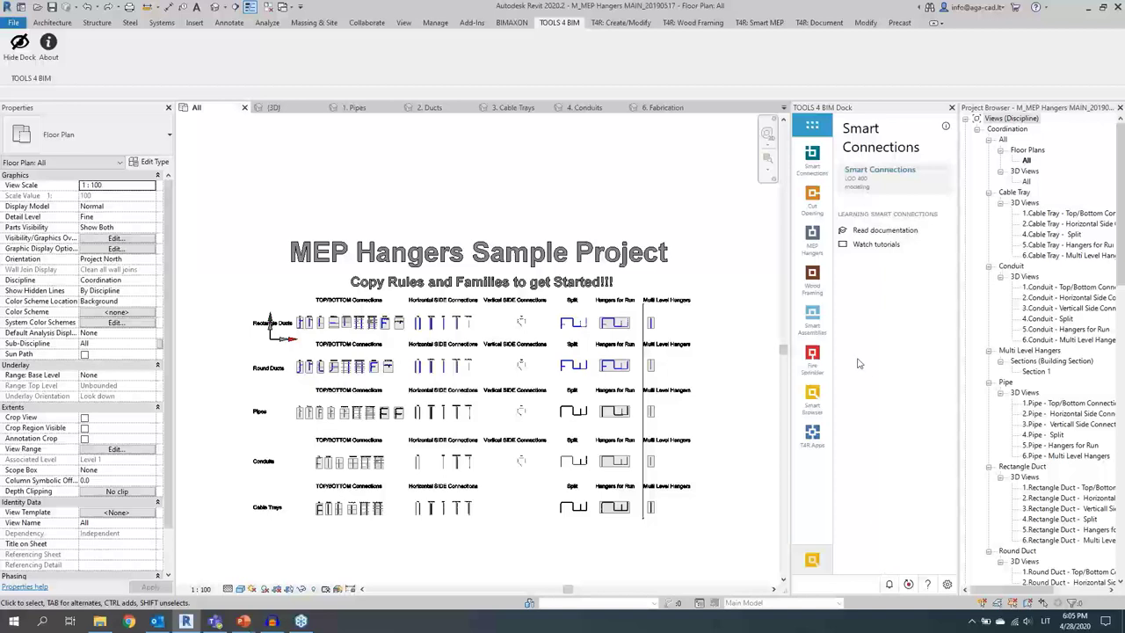
{"action": "left_click", "coordinate": [813, 130]}
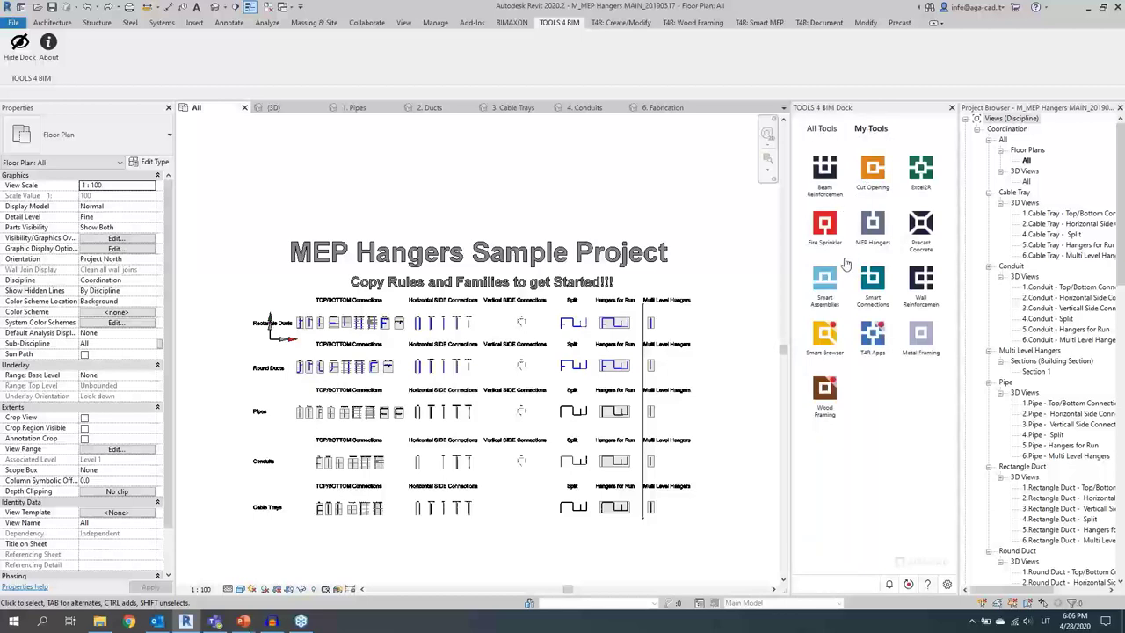
- Open the MEP Hangers tool in the dock and expand its Create/Modify commands
{"action": "left_click", "coordinate": [873, 225]}
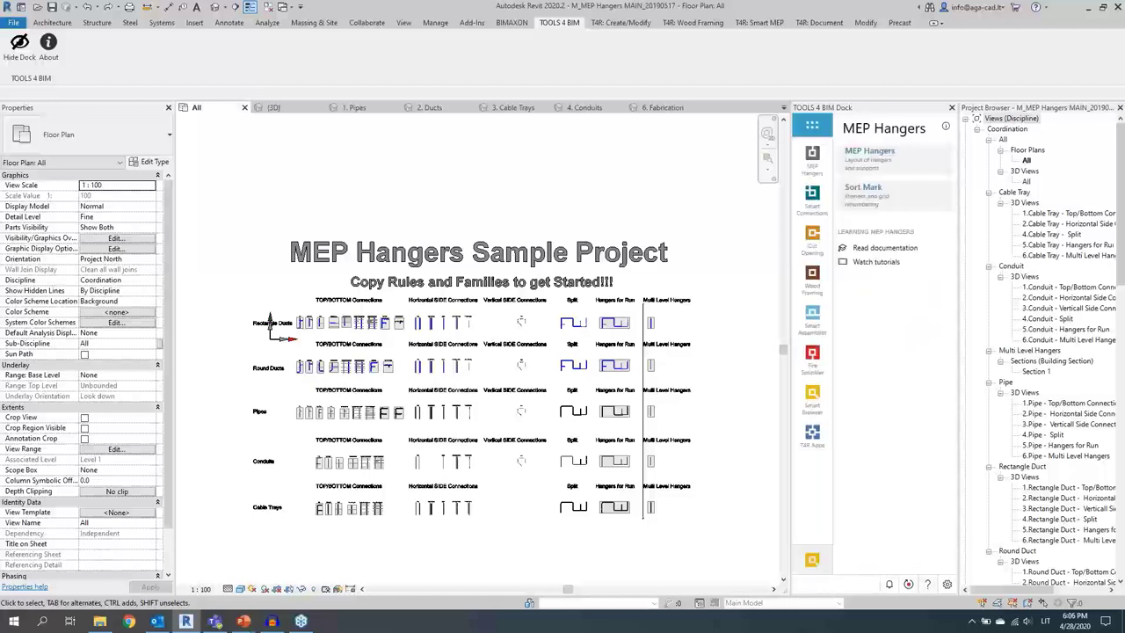
{"action": "left_click", "coordinate": [867, 170]}
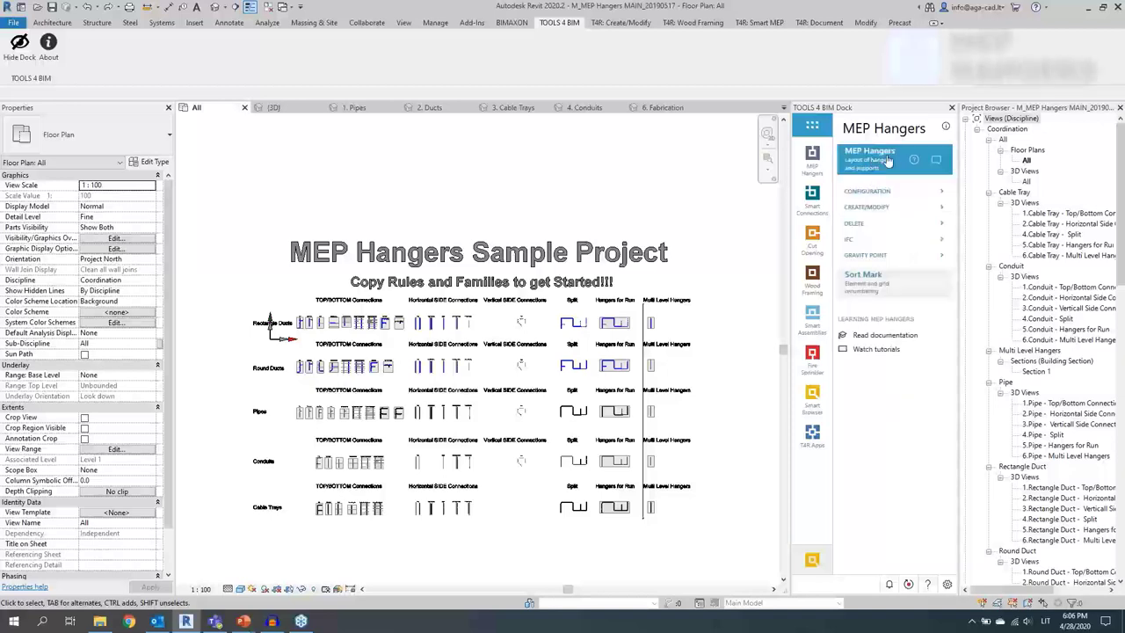
{"action": "left_click", "coordinate": [896, 210]}
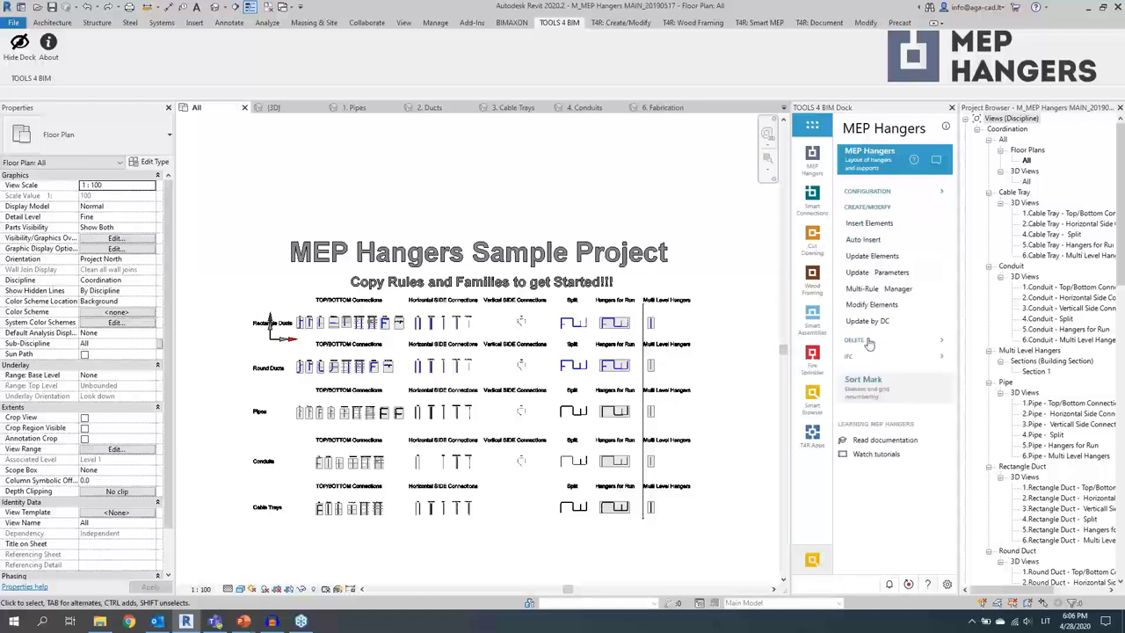
- Detach the MEP Hangers (new) command panel and float it over the floor plan
{"action": "left_click", "coordinate": [936, 164]}
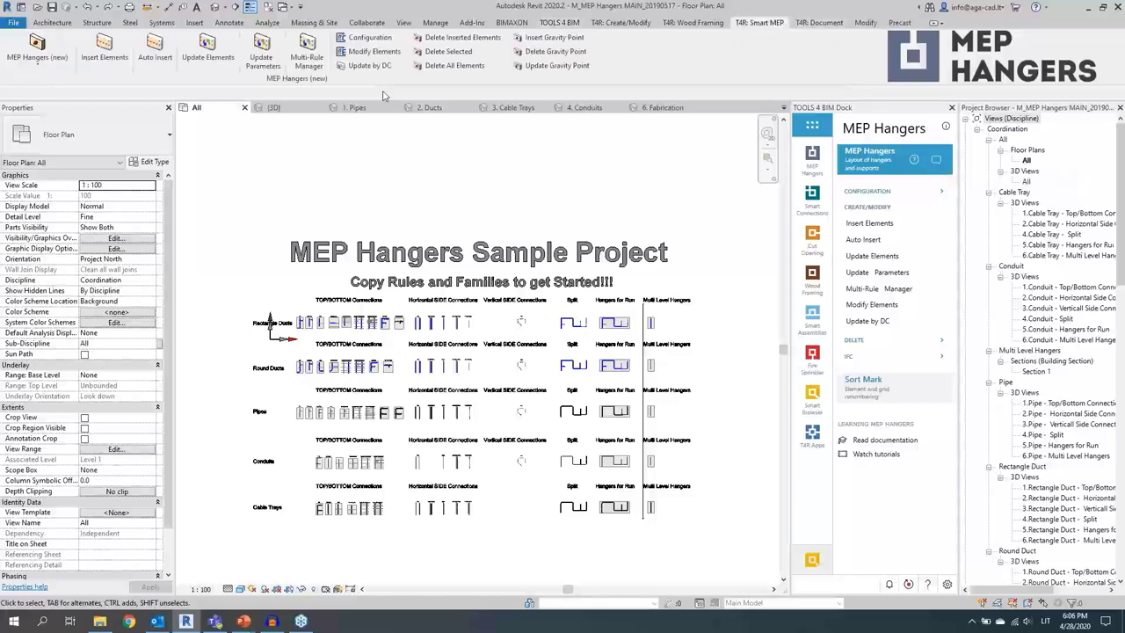
{"action": "left_click_drag", "start_coordinate": [396, 82], "coordinate": [564, 184]}
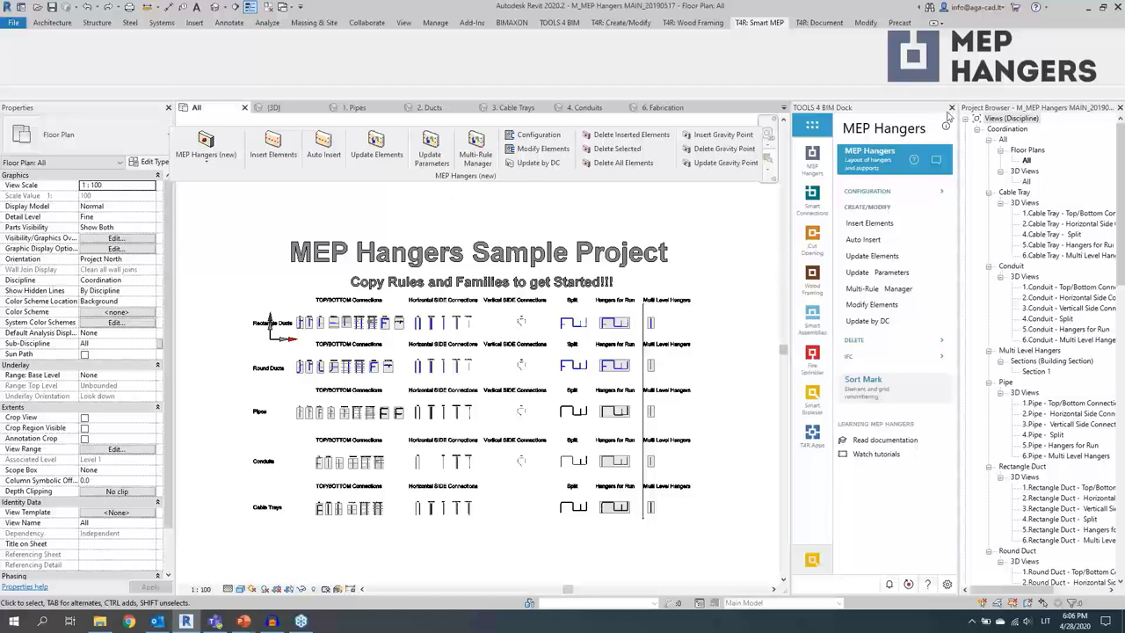
- Review the MEP Hangers eHelp web page for recorded webinars, the getting started video and sample project downloads, and return to Revit
{"action": "left_click", "coordinate": [949, 114]}
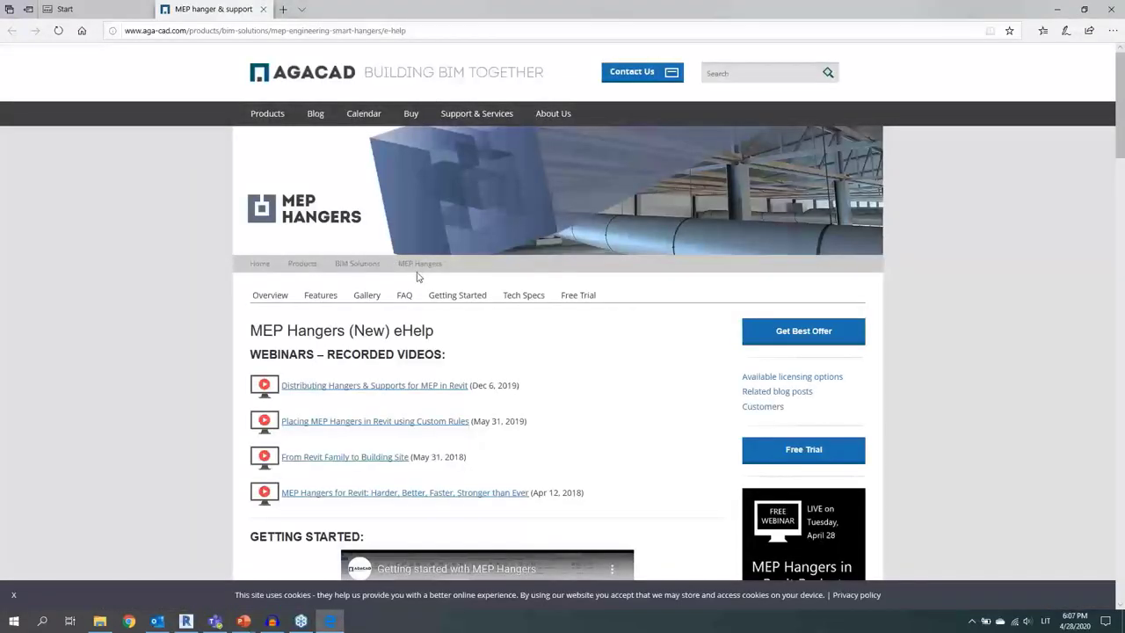
{"action": "scroll", "coordinate": [419, 281], "scroll_direction": "down", "scroll_amount": 2}
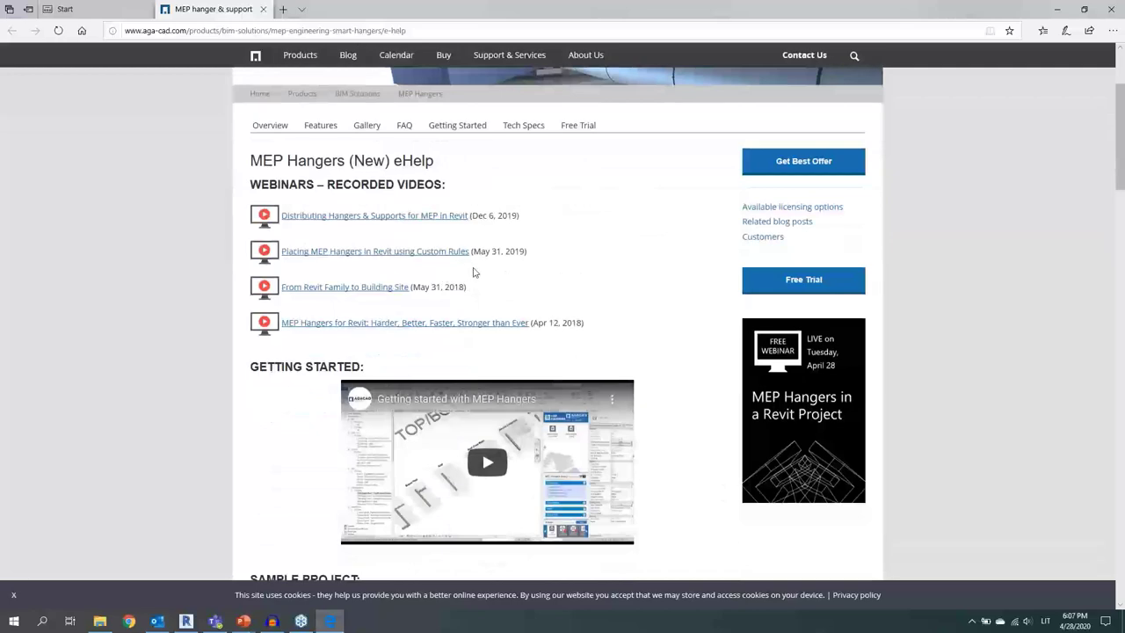
{"action": "scroll", "coordinate": [492, 294], "scroll_direction": "down", "scroll_amount": 1}
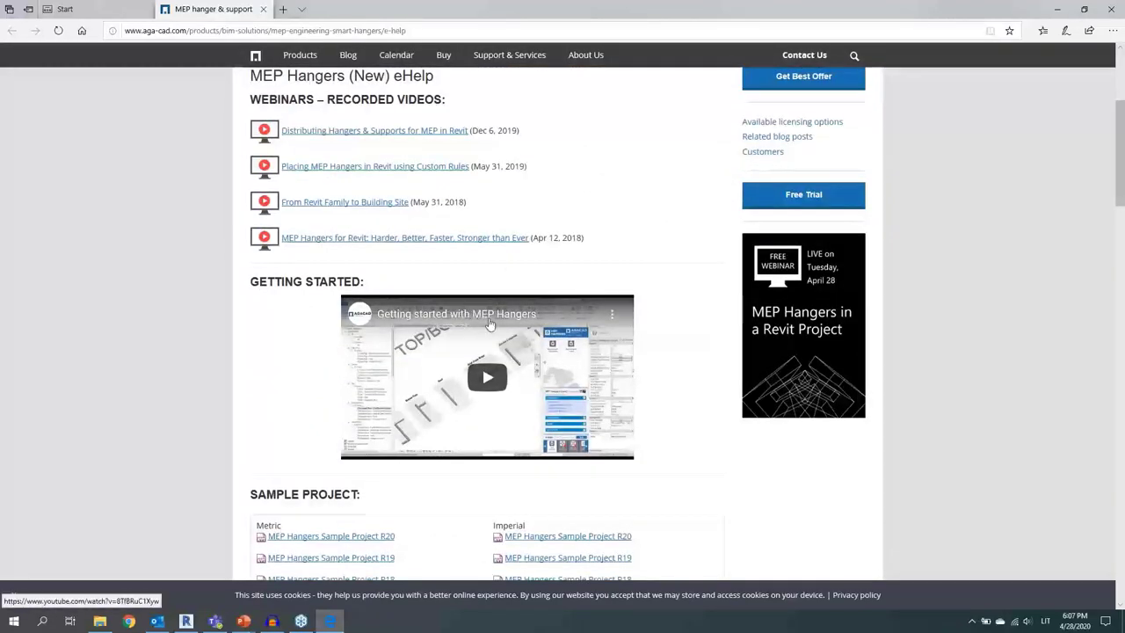
{"action": "scroll", "coordinate": [497, 375], "scroll_direction": "down", "scroll_amount": 1}
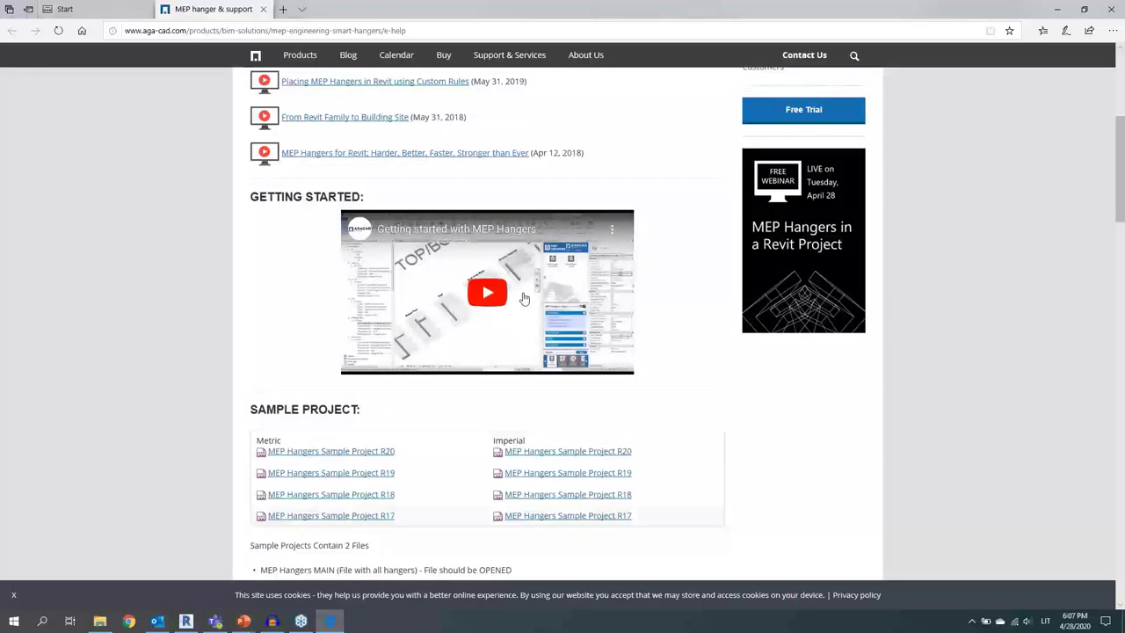
{"action": "scroll", "coordinate": [514, 299], "scroll_direction": "down", "scroll_amount": 1}
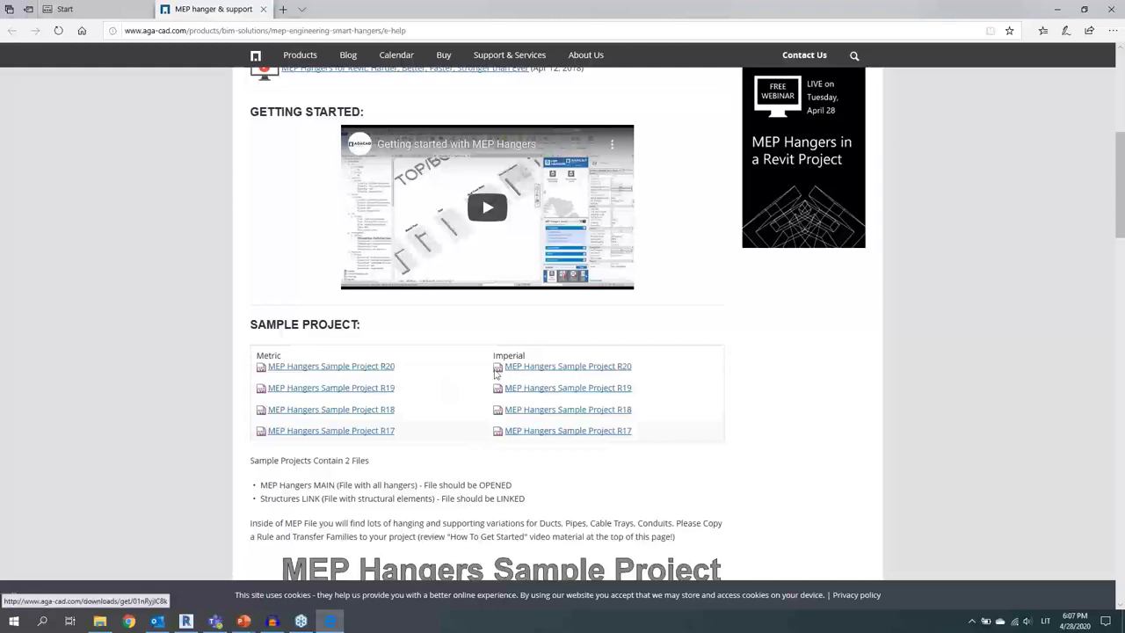
{"action": "scroll", "coordinate": [499, 374], "scroll_direction": "down", "scroll_amount": 1}
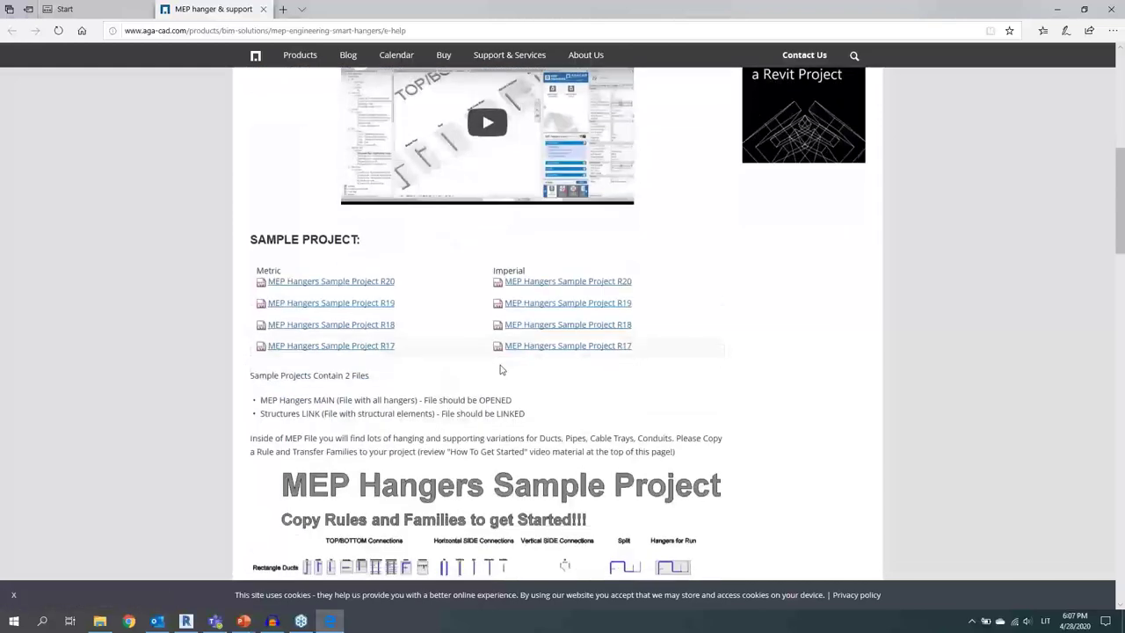
{"action": "left_click", "coordinate": [1053, 9]}
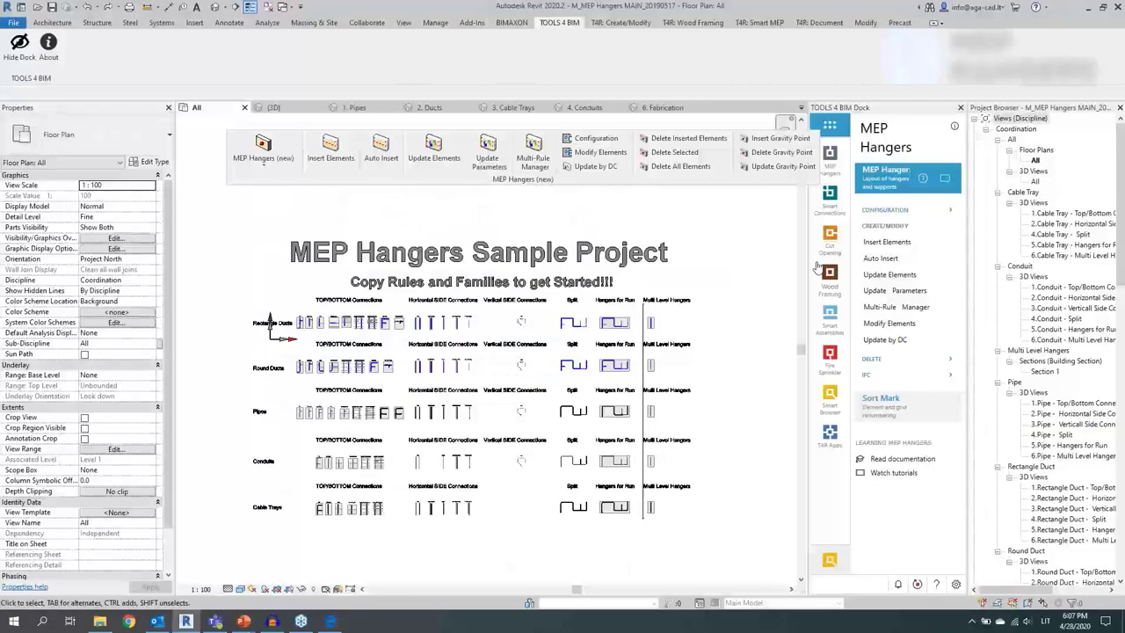
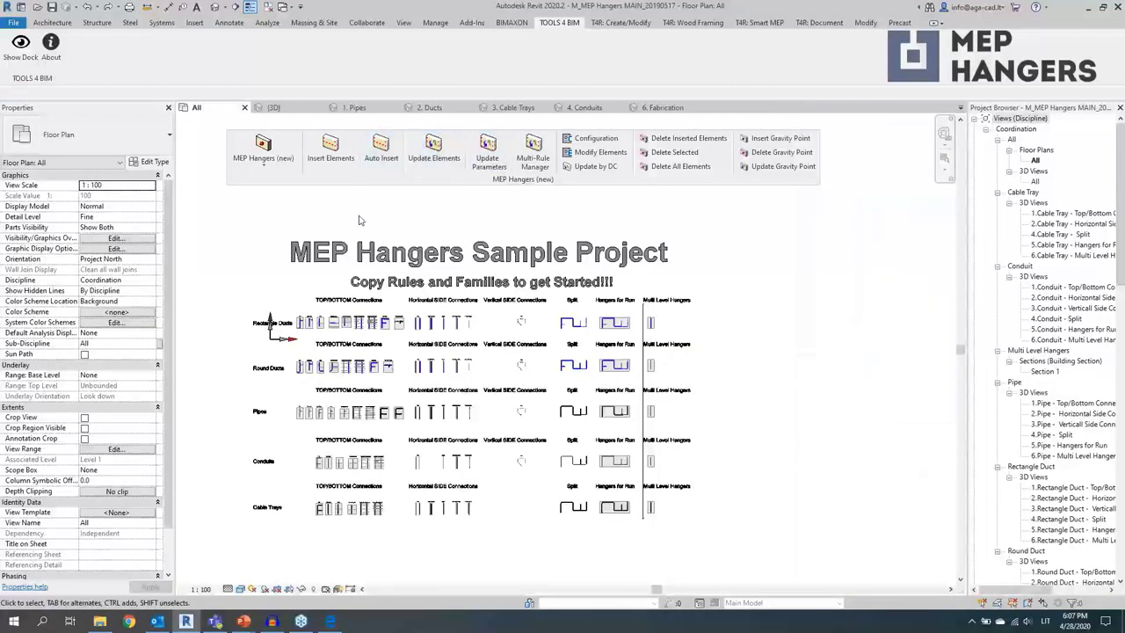
- Check the additional MEP Hangers (new) commands and look over the sample project's rows of hanger examples
{"action": "left_click", "coordinate": [280, 166]}
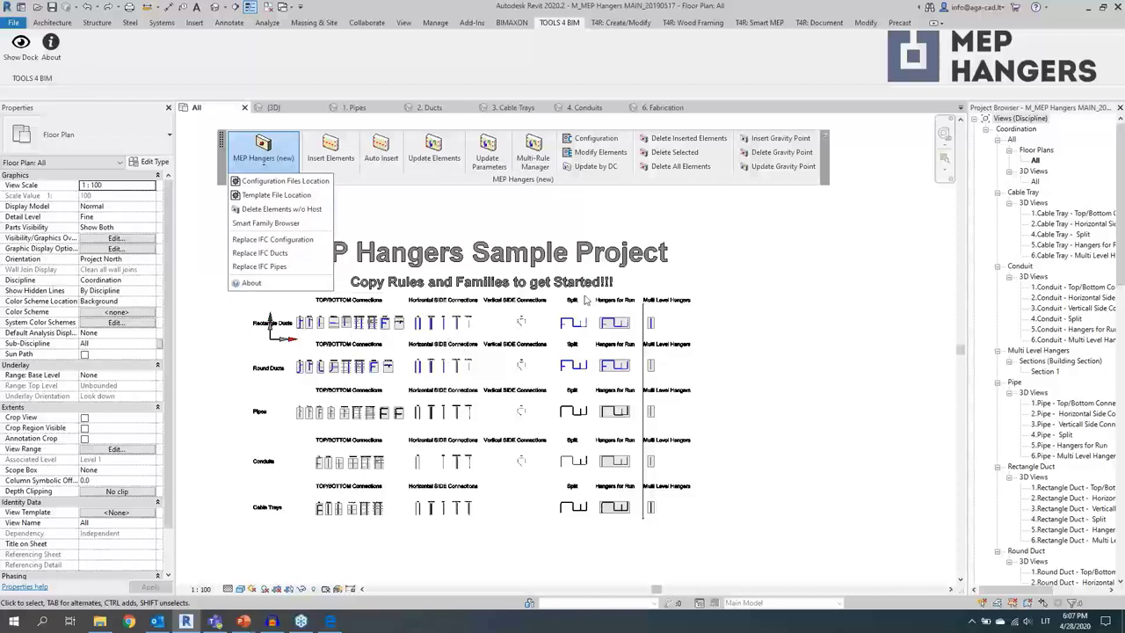
{"action": "left_click", "coordinate": [548, 302]}
{"action": "middle_click_drag", "start_coordinate": [422, 330], "coordinate": [528, 314]}
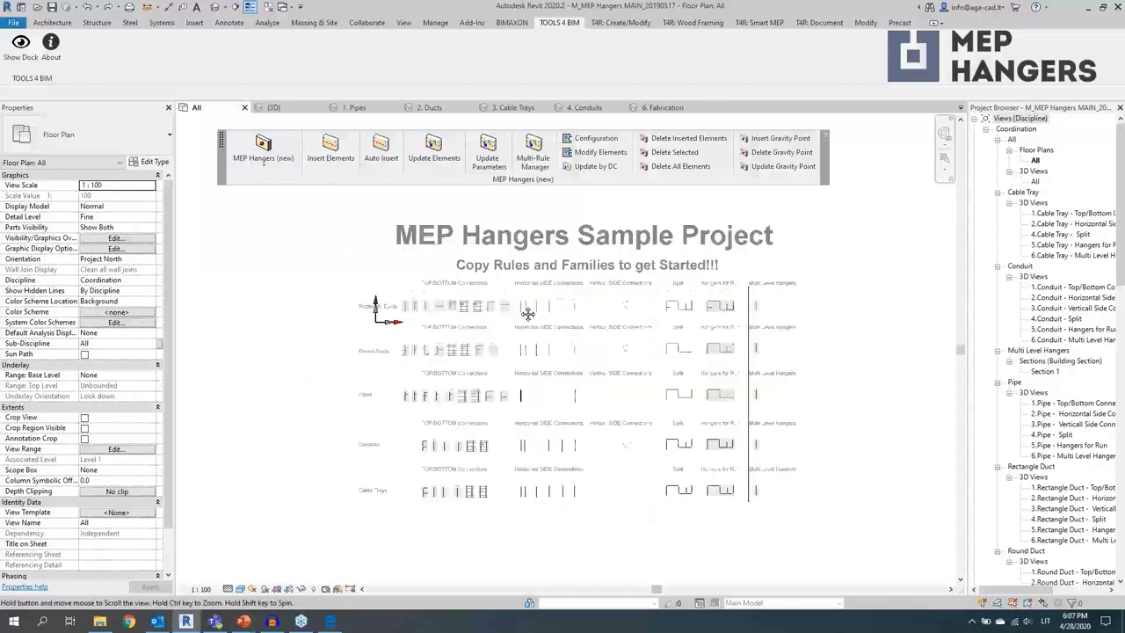
{"action": "scroll", "coordinate": [515, 306], "scroll_direction": "up", "scroll_amount": 1}
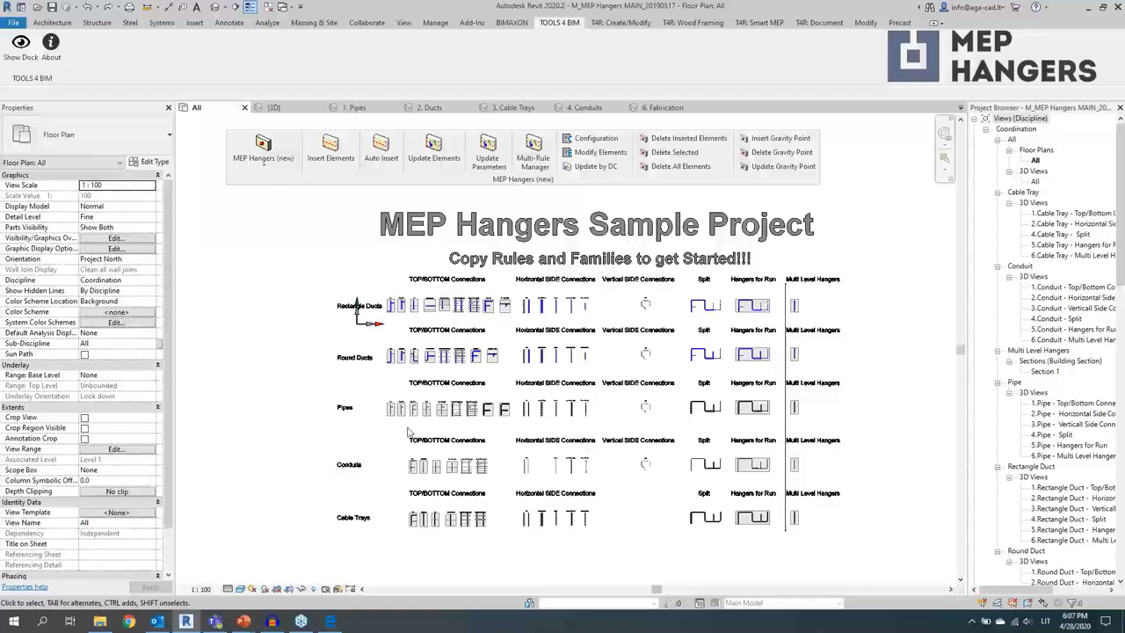
{"action": "scroll", "coordinate": [422, 303], "scroll_direction": "up", "scroll_amount": 1}
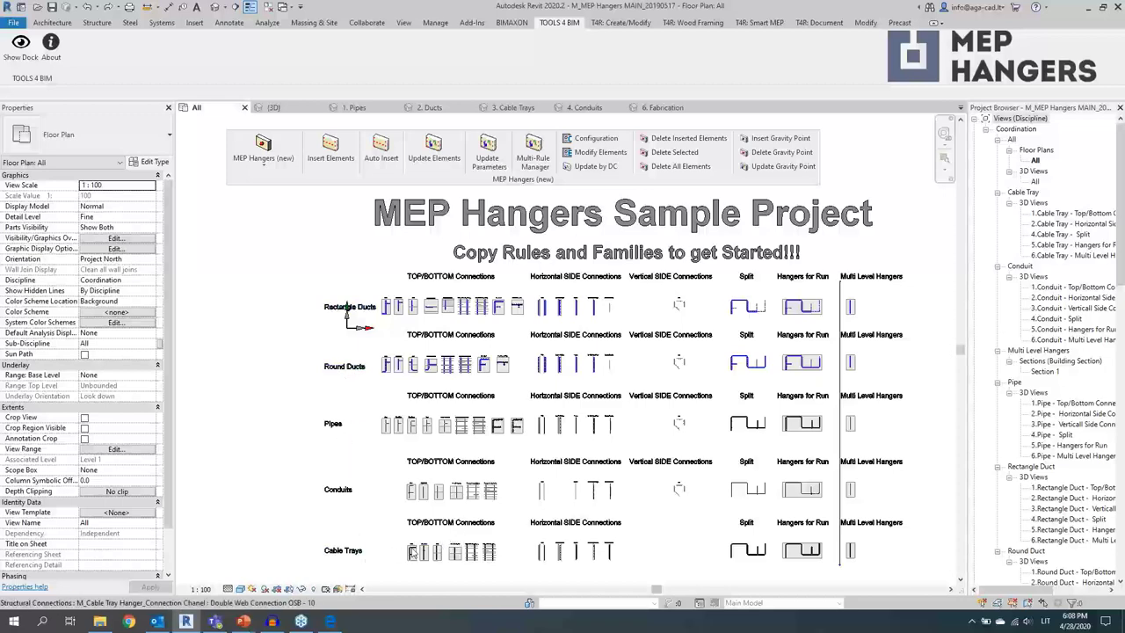
- Examine the rectangle duct examples for top/bottom and horizontal side connections up close
{"action": "scroll", "coordinate": [424, 294], "scroll_direction": "up", "scroll_amount": 2}
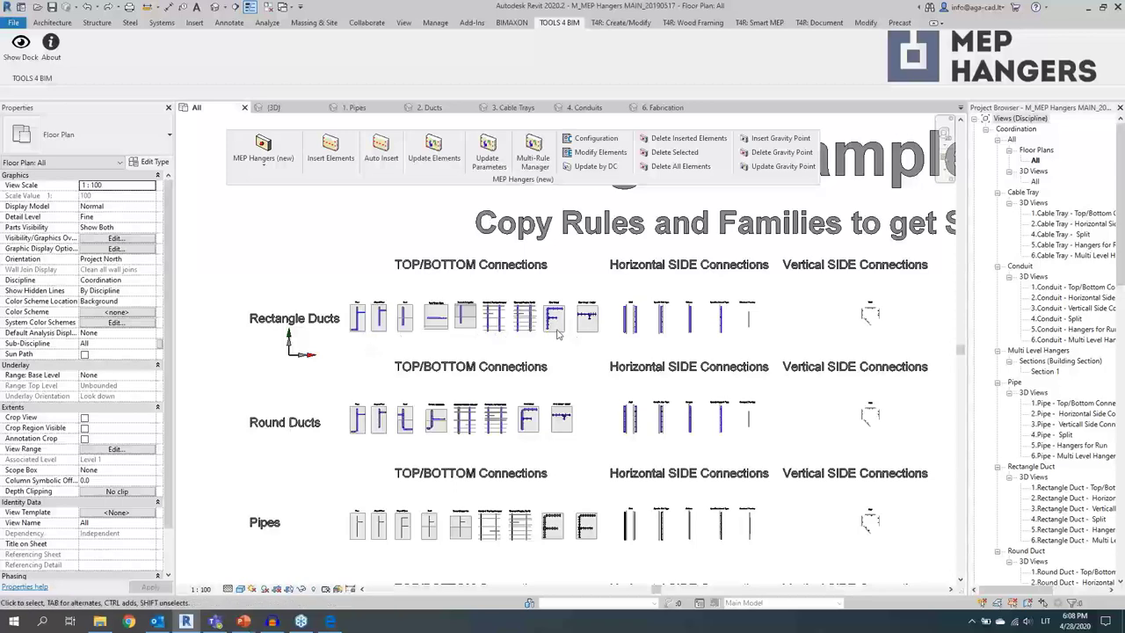
{"action": "scroll", "coordinate": [557, 334], "scroll_direction": "up", "scroll_amount": 4}
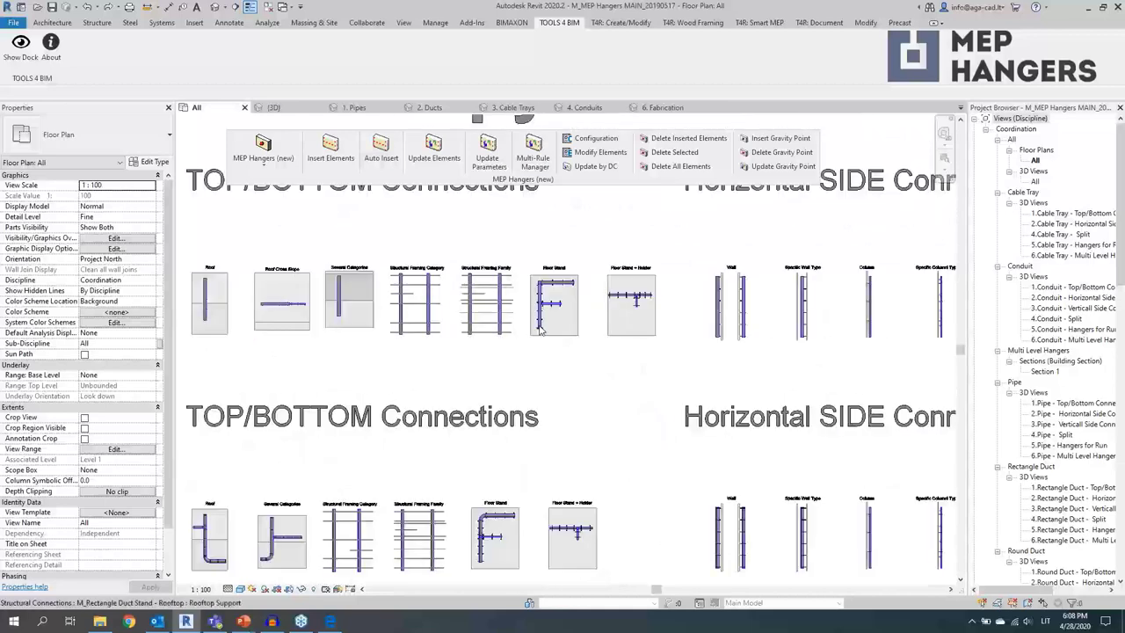
{"action": "scroll", "coordinate": [539, 329], "scroll_direction": "down", "scroll_amount": 3}
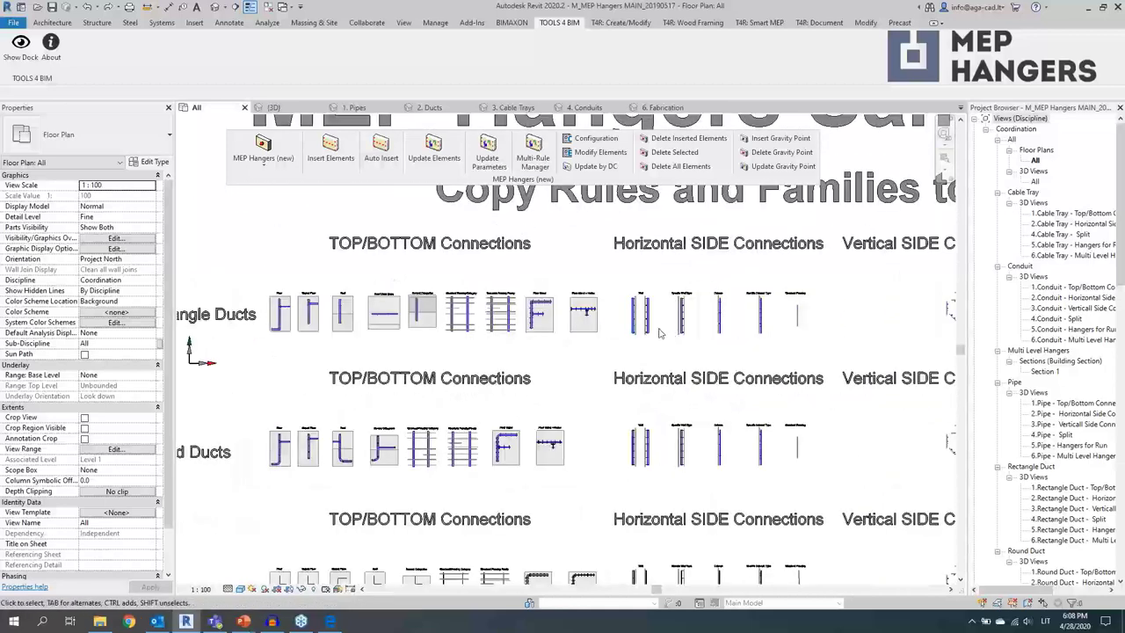
{"action": "scroll", "coordinate": [655, 332], "scroll_direction": "up", "scroll_amount": 3}
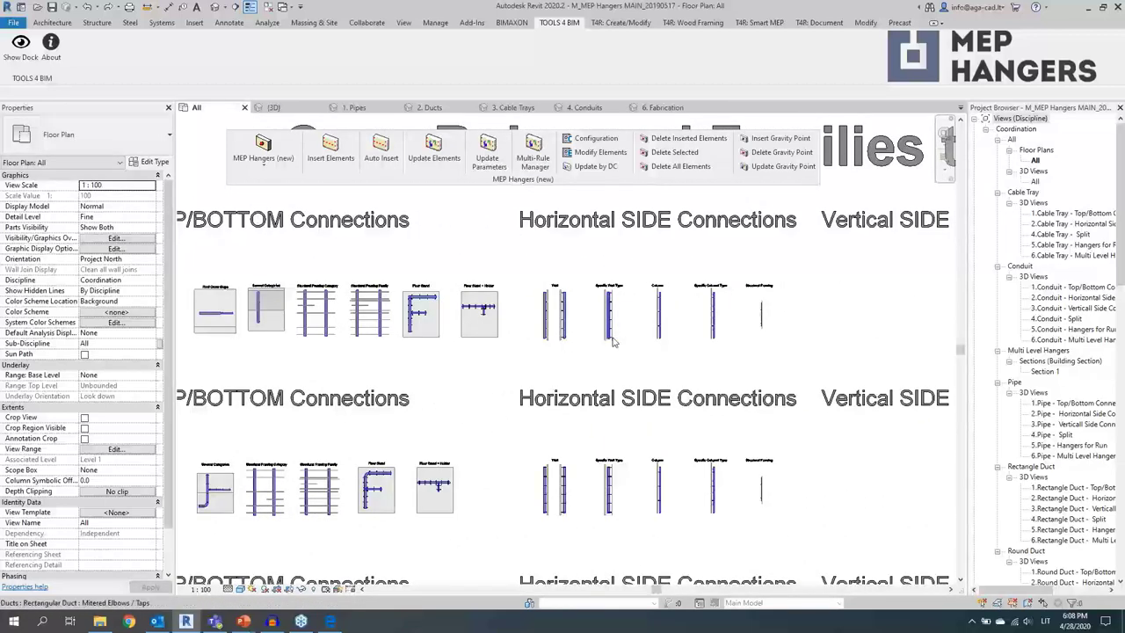
{"action": "scroll", "coordinate": [567, 337], "scroll_direction": "up", "scroll_amount": 5}
{"action": "scroll", "coordinate": [557, 333], "scroll_direction": "up", "scroll_amount": 4}
{"action": "scroll", "coordinate": [582, 326], "scroll_direction": "down", "scroll_amount": 5}
{"action": "scroll", "coordinate": [583, 326], "scroll_direction": "down", "scroll_amount": 3}
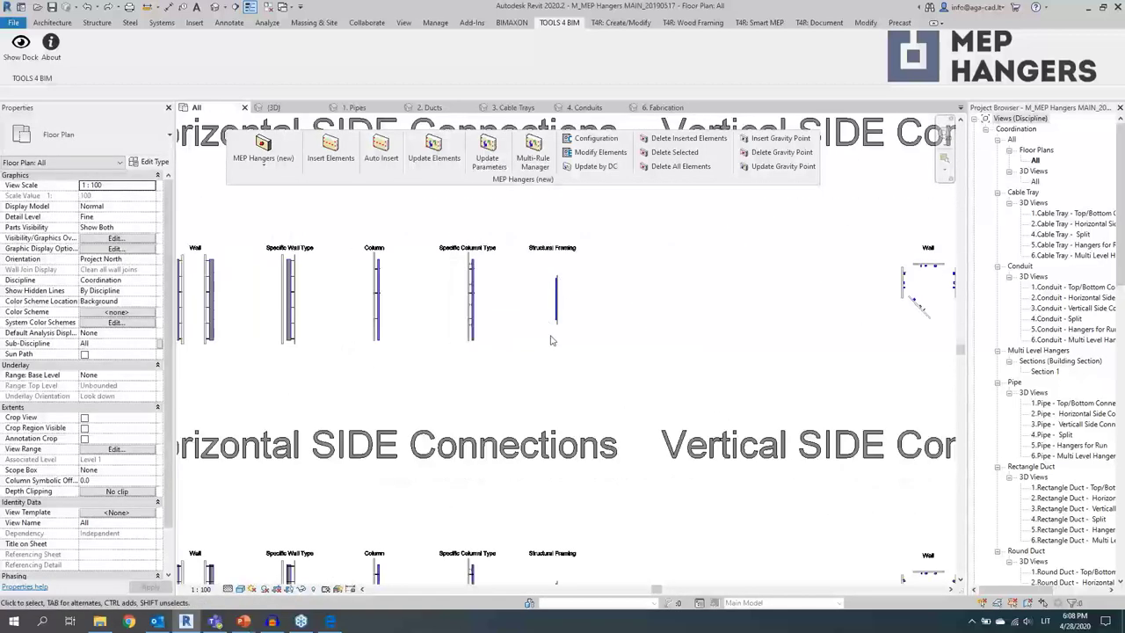
- Examine the rectangle duct wall example under Vertical SIDE Connections, including the strap support on the upper wall
{"action": "middle_click_drag", "start_coordinate": [771, 311], "coordinate": [551, 325]}
{"action": "scroll", "coordinate": [694, 303], "scroll_direction": "up", "scroll_amount": 4}
{"action": "scroll", "coordinate": [694, 288], "scroll_direction": "up", "scroll_amount": 3}
{"action": "scroll", "coordinate": [691, 290], "scroll_direction": "down", "scroll_amount": 2}
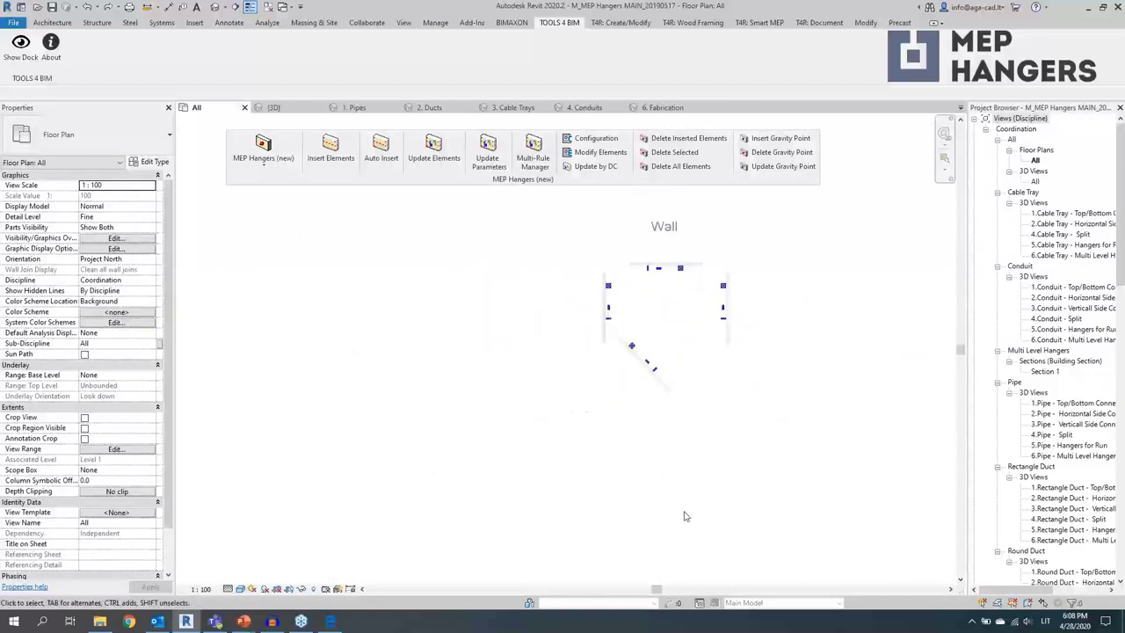
{"action": "scroll", "coordinate": [683, 290], "scroll_direction": "up", "scroll_amount": 5}
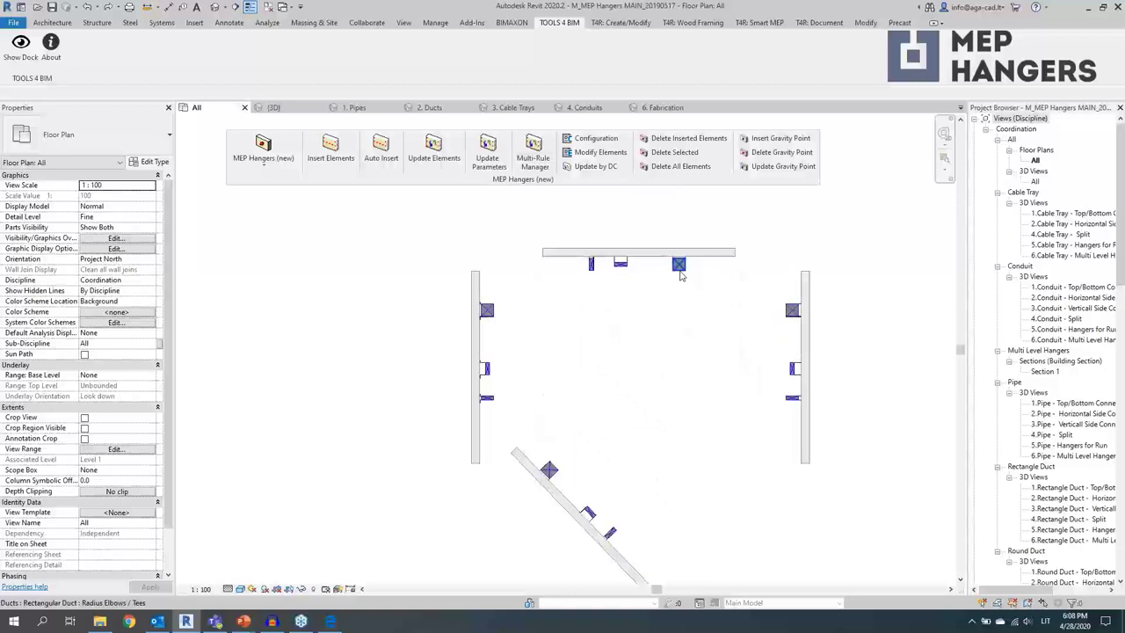
{"action": "scroll", "coordinate": [637, 272], "scroll_direction": "up", "scroll_amount": 3}
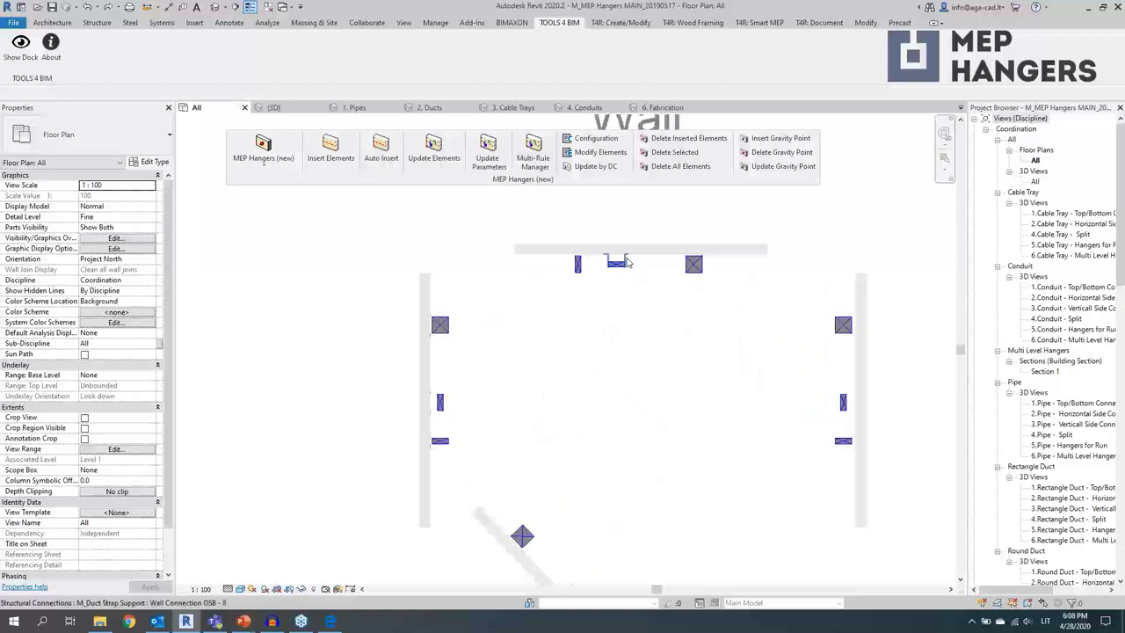
{"action": "left_click", "coordinate": [616, 262]}
{"action": "left_click", "coordinate": [645, 302]}
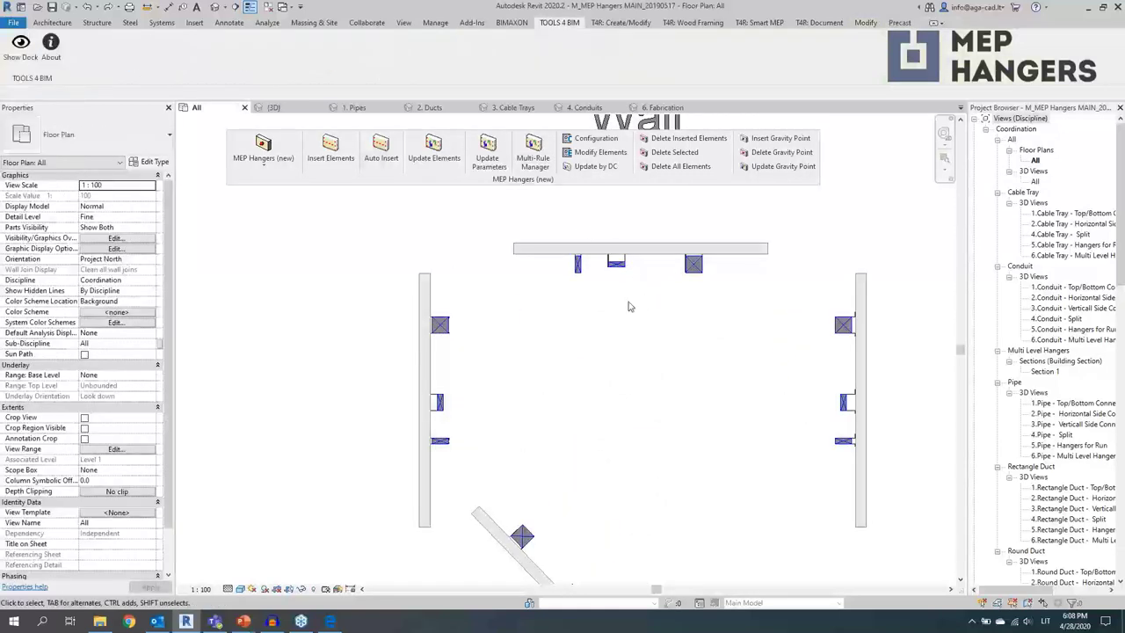
- Inspect the duct examples for Split, Hangers for Run and Multi Level Hangers
{"action": "scroll", "coordinate": [580, 316], "scroll_direction": "down", "scroll_amount": 5}
{"action": "scroll", "coordinate": [594, 324], "scroll_direction": "down", "scroll_amount": 4}
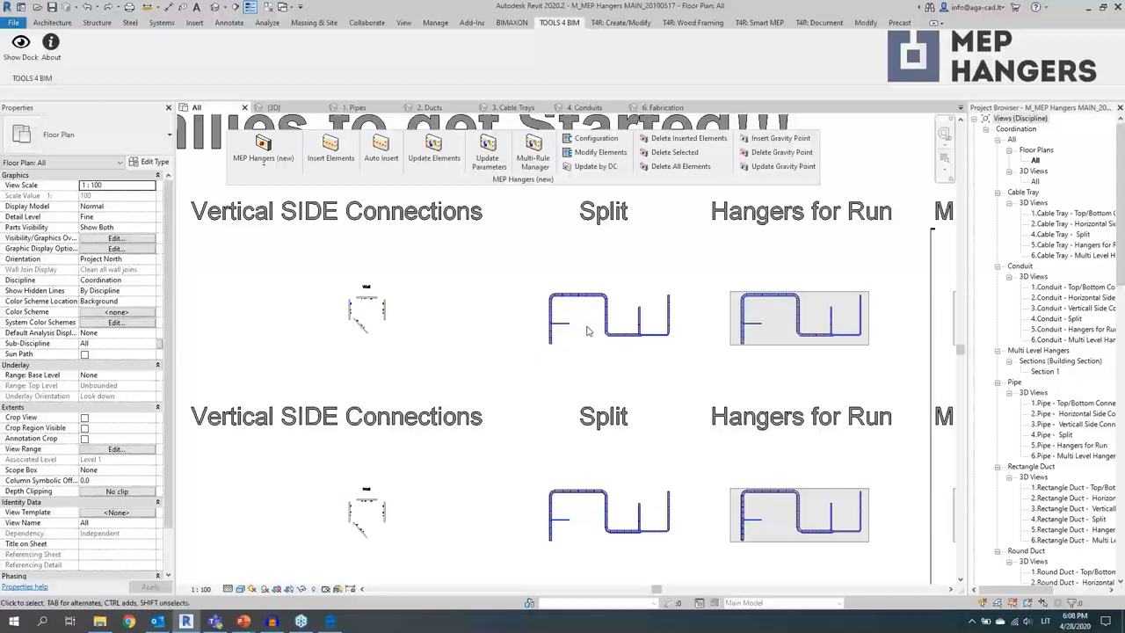
{"action": "middle_click_drag", "start_coordinate": [604, 342], "coordinate": [544, 339]}
{"action": "scroll", "coordinate": [565, 336], "scroll_direction": "down", "scroll_amount": 1}
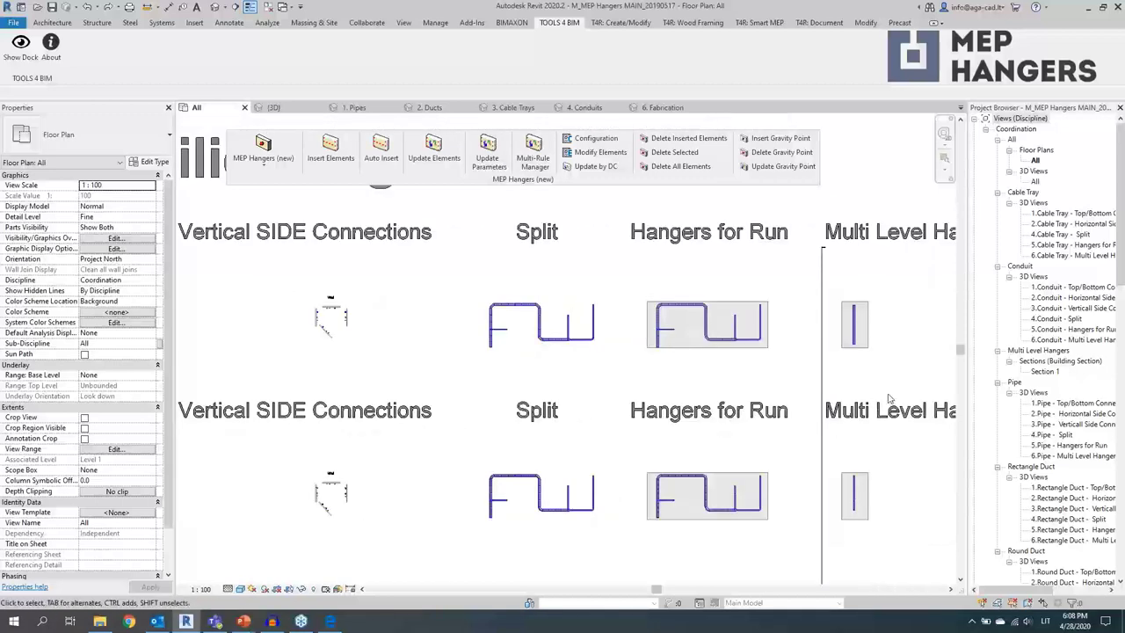
{"action": "middle_click_drag", "start_coordinate": [887, 396], "coordinate": [762, 328]}
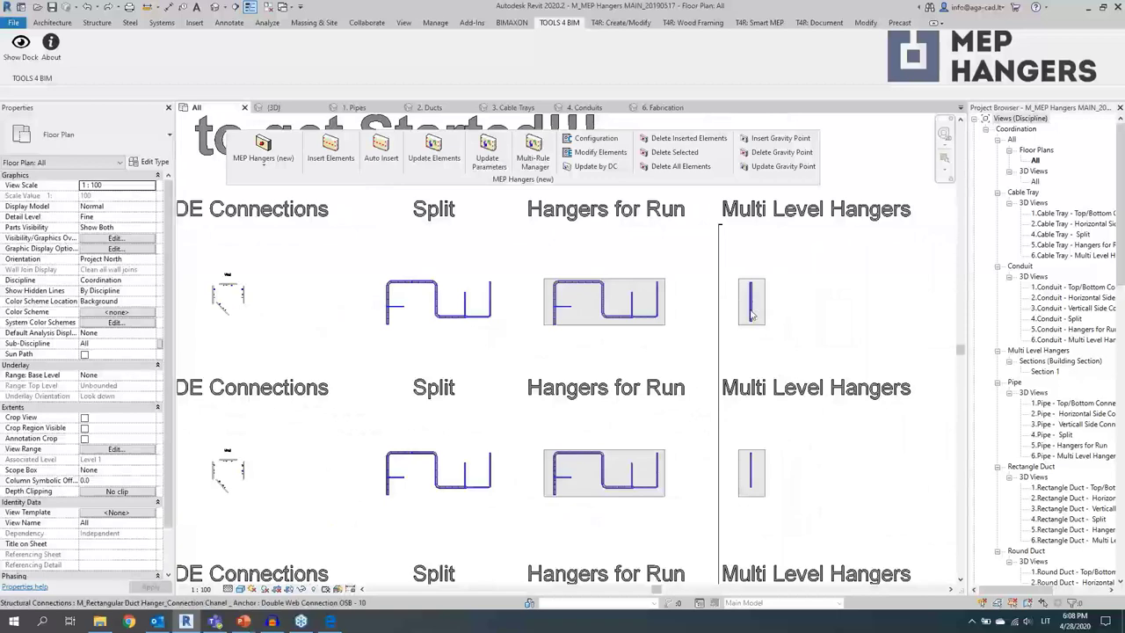
{"action": "middle_click_drag", "start_coordinate": [765, 359], "coordinate": [826, 378]}
- Look back over the top/bottom connection examples for rectangle ducts, round ducts and pipes
{"action": "scroll", "coordinate": [703, 355], "scroll_direction": "down", "scroll_amount": 1}
{"action": "scroll", "coordinate": [703, 356], "scroll_direction": "down", "scroll_amount": 1}
{"action": "middle_click_drag", "start_coordinate": [492, 312], "coordinate": [568, 325]}
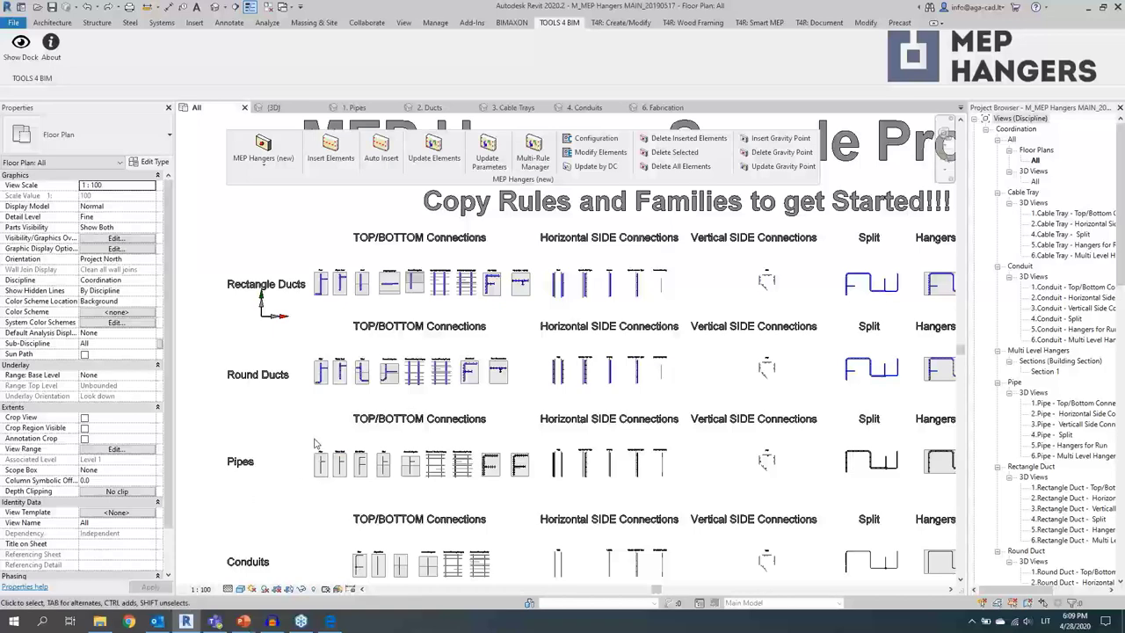
{"action": "scroll", "coordinate": [312, 281], "scroll_direction": "up", "scroll_amount": 4}
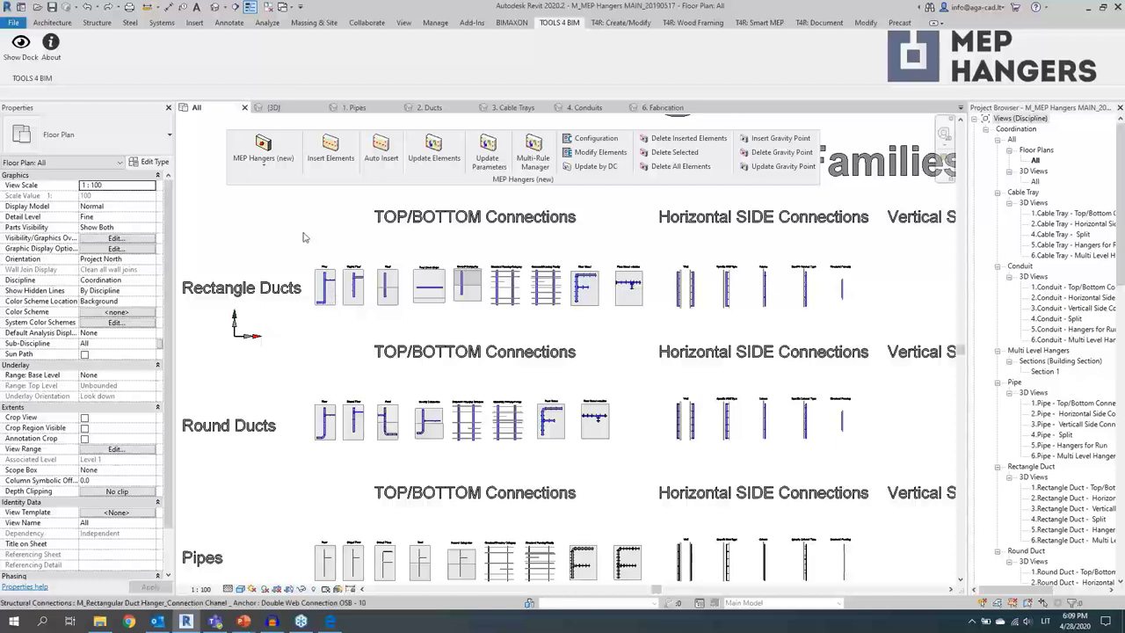
- Review where the MEP Hangers configuration files are stored, including the personal and shared company locations, without saving any change
{"action": "left_click", "coordinate": [270, 173]}
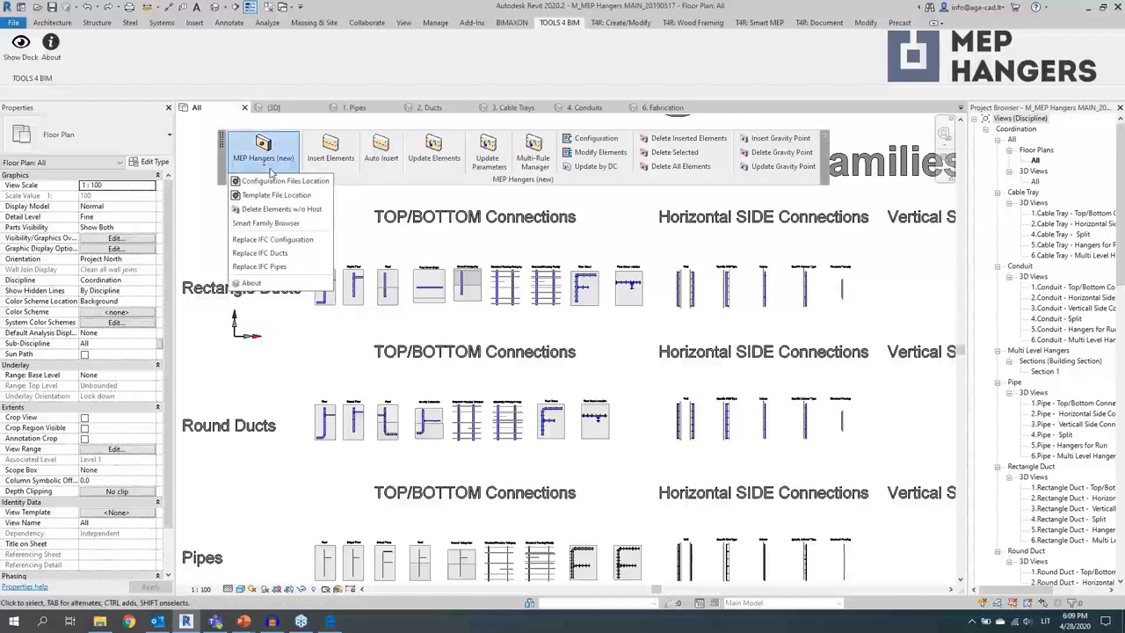
{"action": "left_click", "coordinate": [314, 186]}
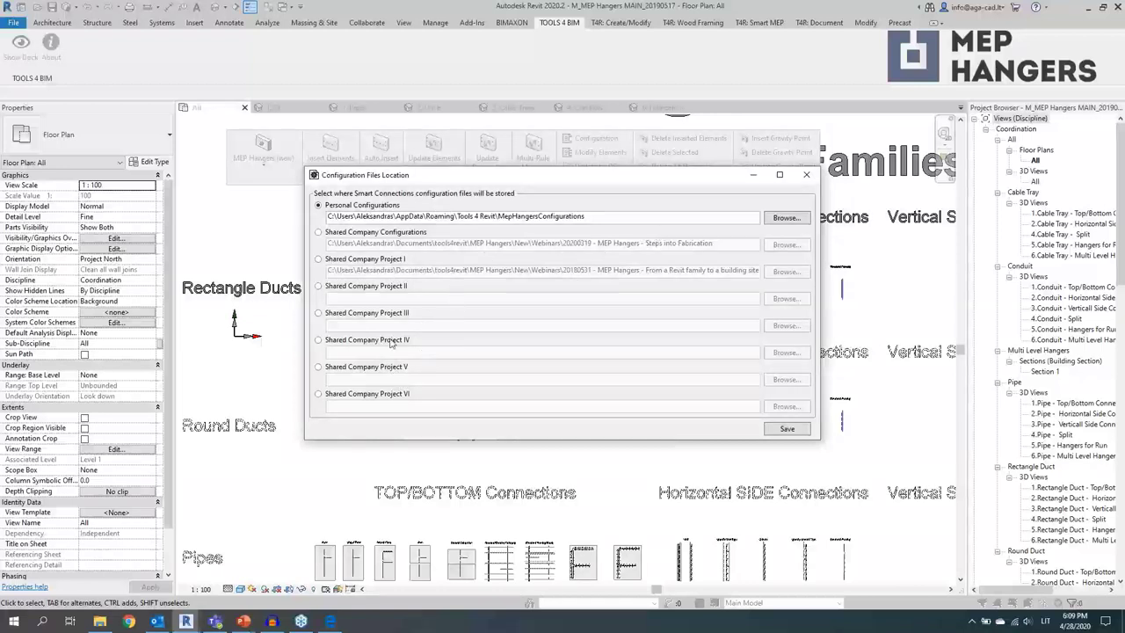
{"action": "left_click", "coordinate": [808, 175]}
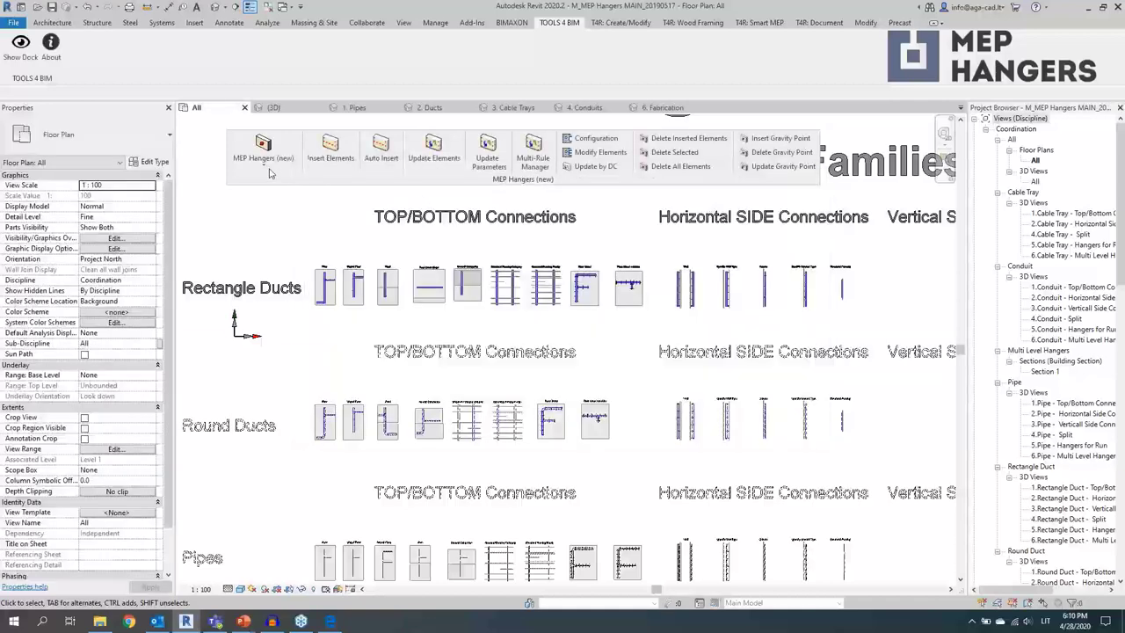
- Review the template project paths in the Template File Location settings and close them without saving
{"action": "left_click", "coordinate": [264, 154]}
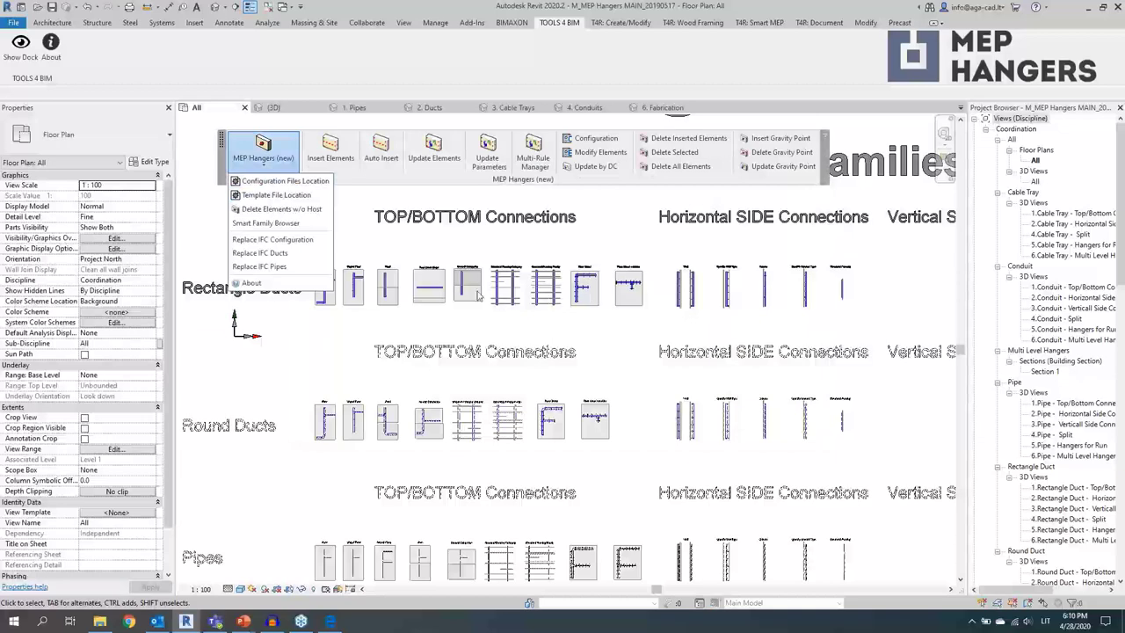
{"action": "left_click", "coordinate": [282, 196]}
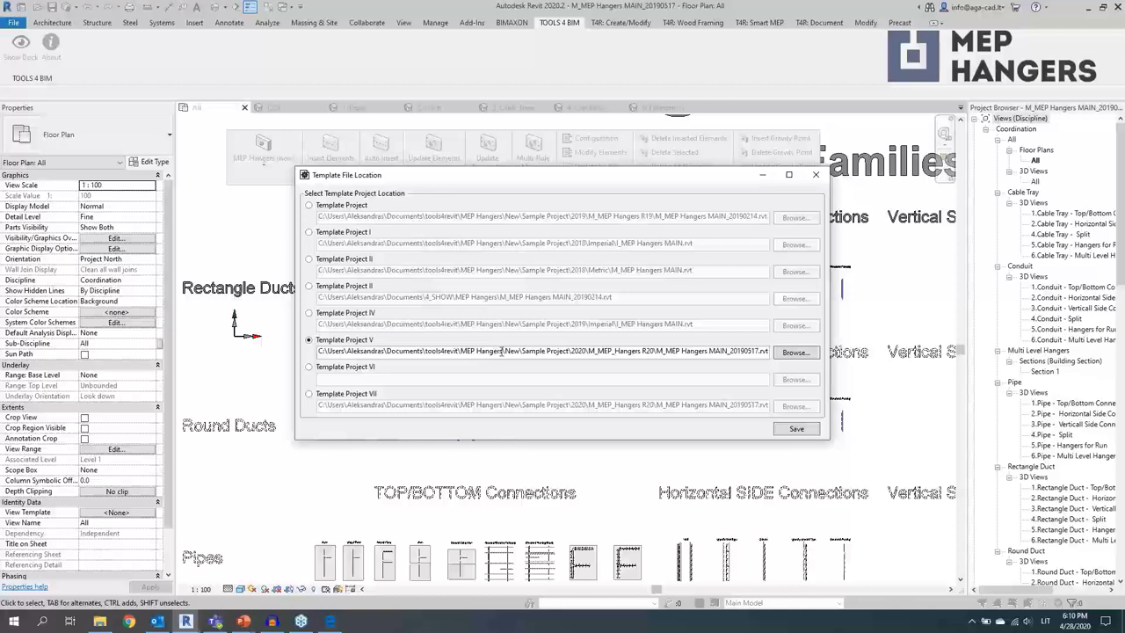
{"action": "left_click", "coordinate": [814, 176]}
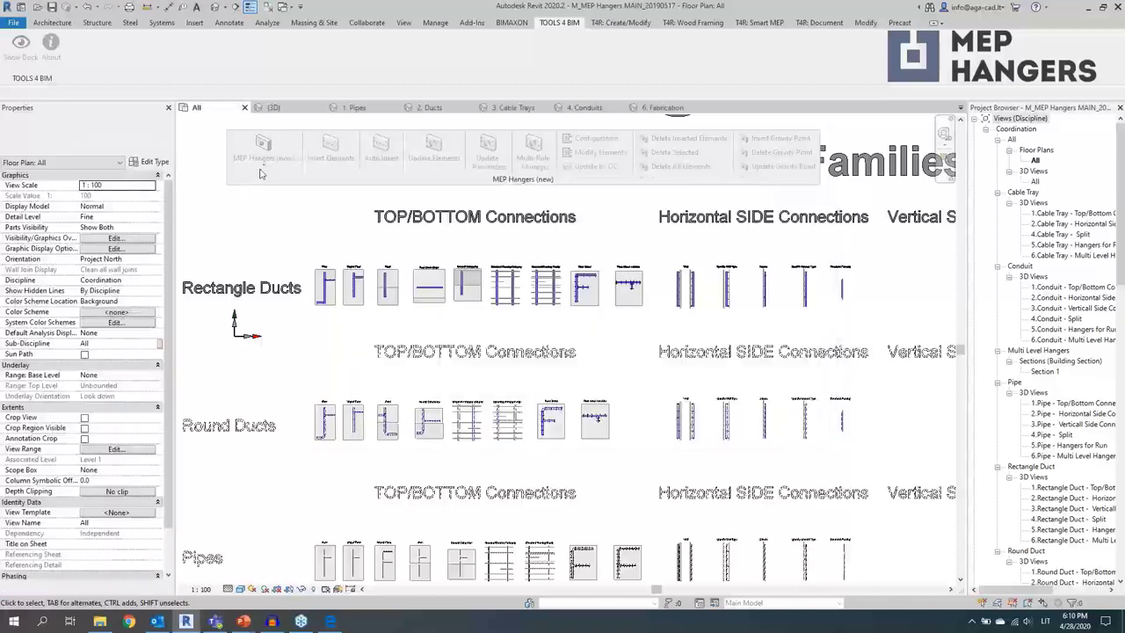
{"action": "left_click", "coordinate": [260, 169]}
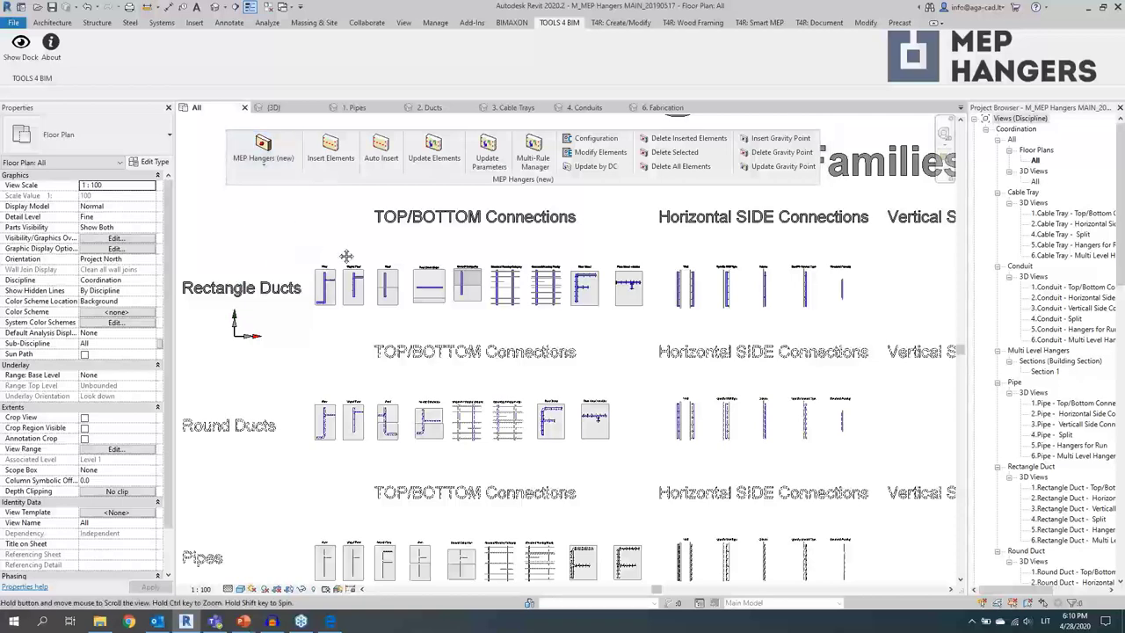
- Open the hanger configuration of the long vertical duct in the rectangle duct Floor example with Modify Elements
{"action": "scroll", "coordinate": [348, 252], "scroll_direction": "up", "scroll_amount": 2}
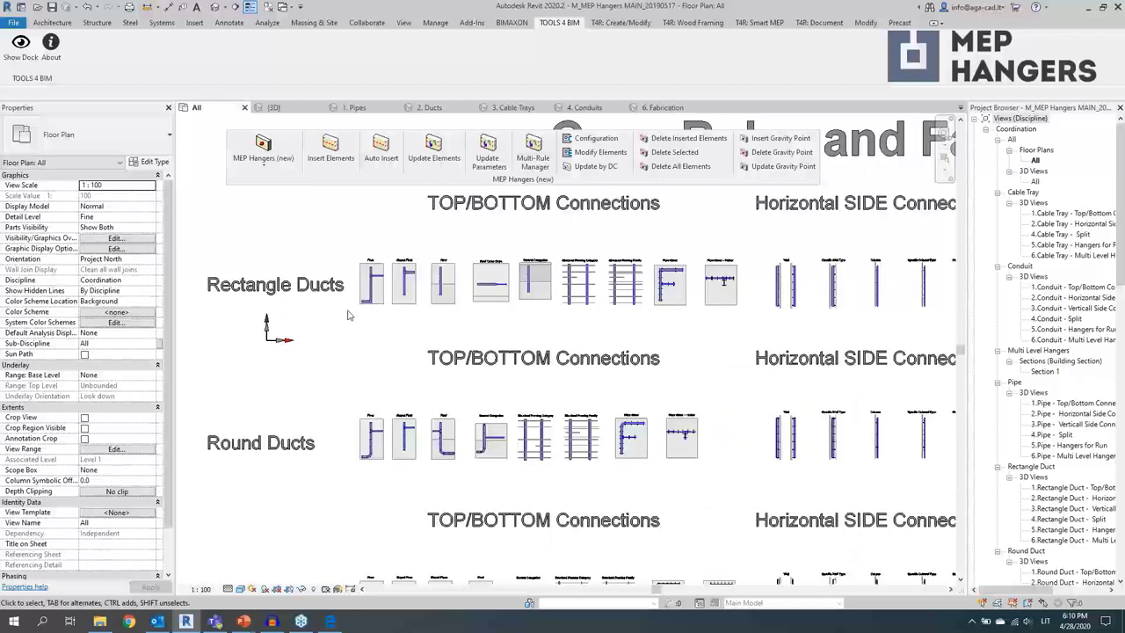
{"action": "scroll", "coordinate": [341, 301], "scroll_direction": "up", "scroll_amount": 1}
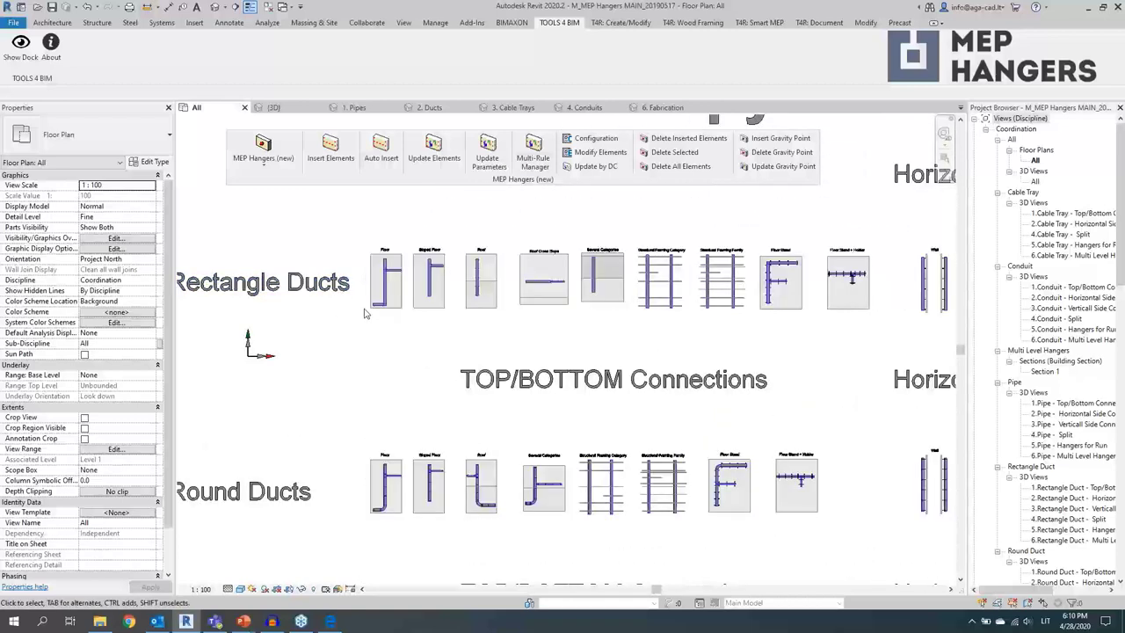
{"action": "scroll", "coordinate": [282, 298], "scroll_direction": "up", "scroll_amount": 1}
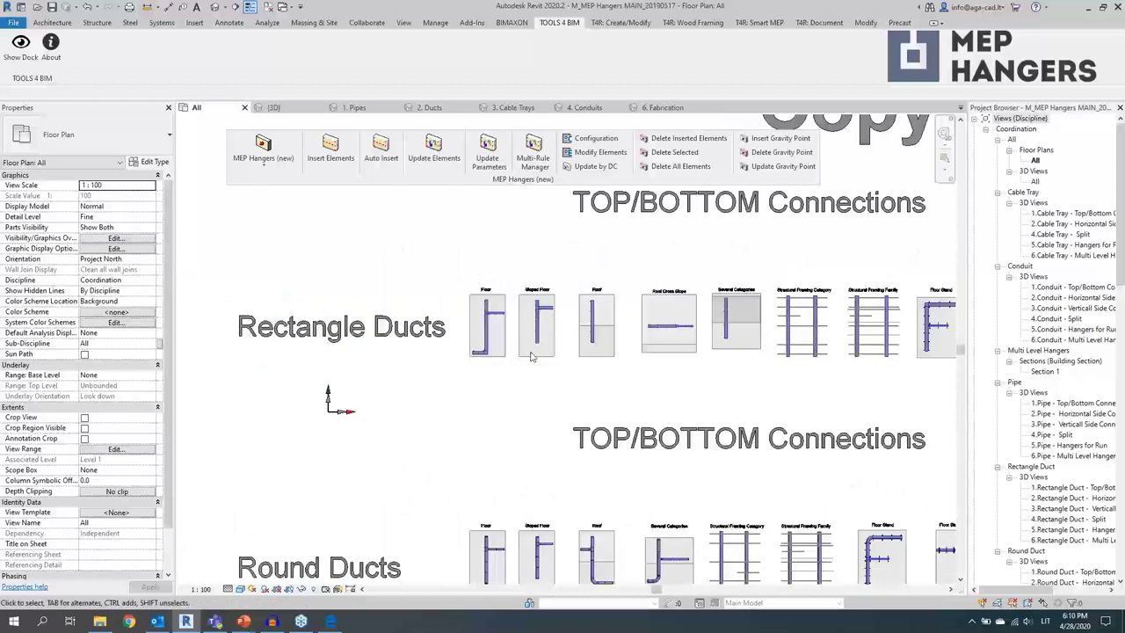
{"action": "scroll", "coordinate": [490, 343], "scroll_direction": "up", "scroll_amount": 2}
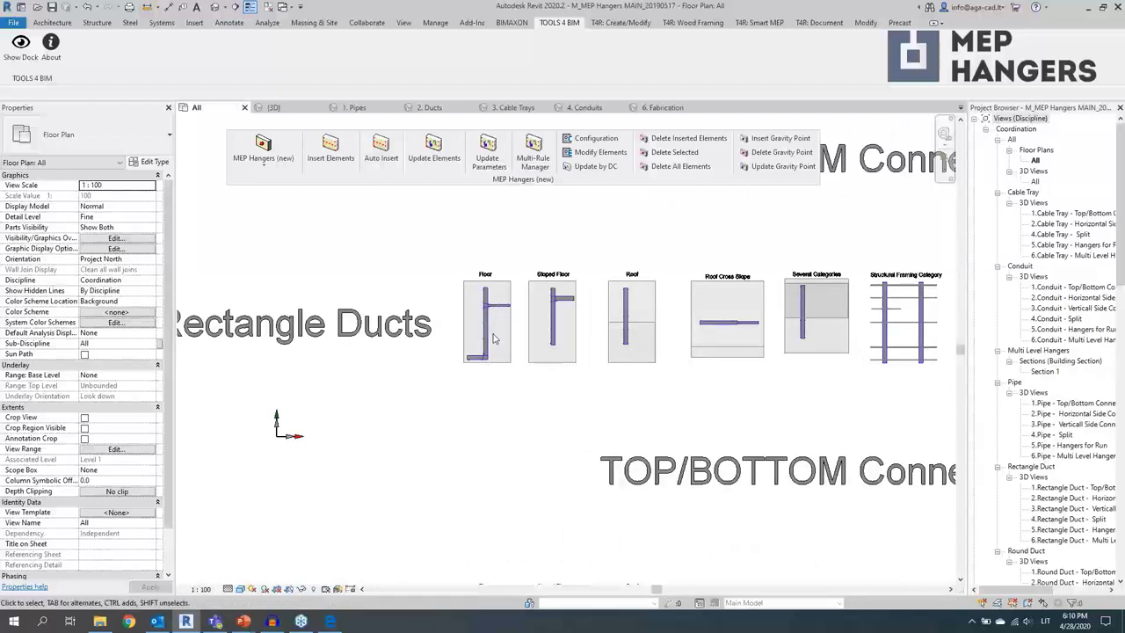
{"action": "scroll", "coordinate": [483, 321], "scroll_direction": "up", "scroll_amount": 2}
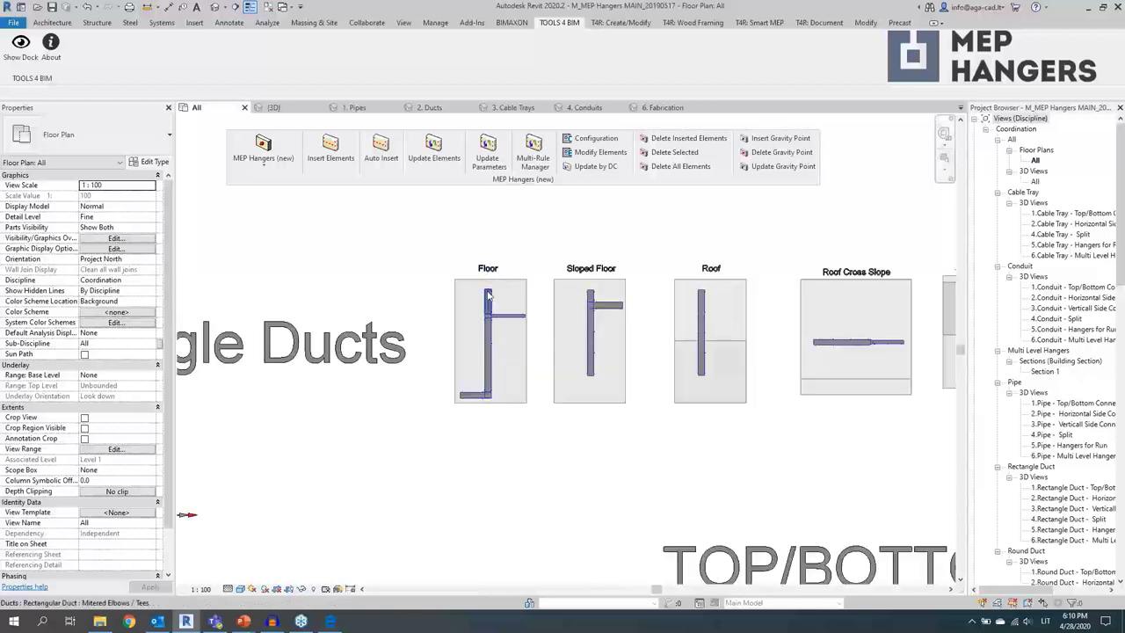
{"action": "scroll", "coordinate": [492, 329], "scroll_direction": "up", "scroll_amount": 2}
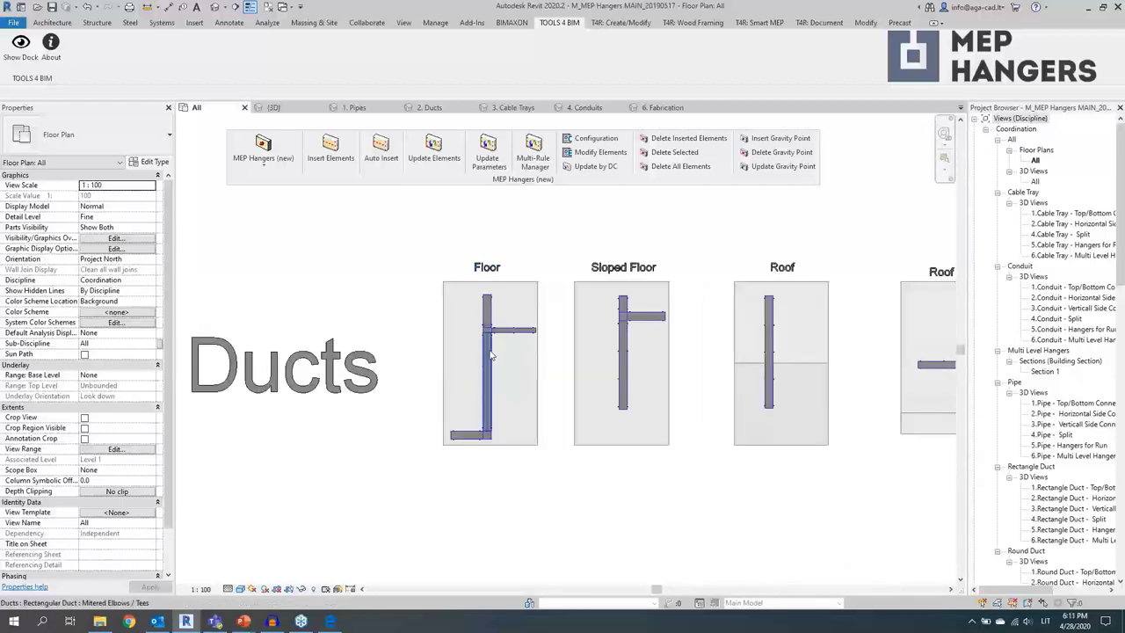
{"action": "left_click", "coordinate": [485, 382]}
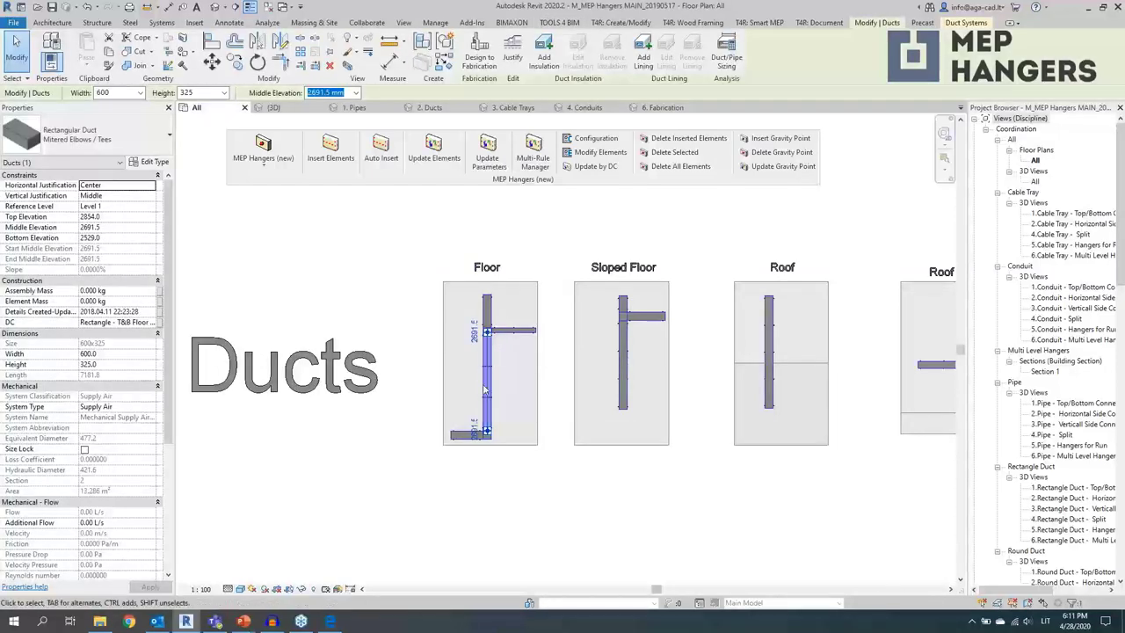
{"action": "left_click", "coordinate": [601, 152]}
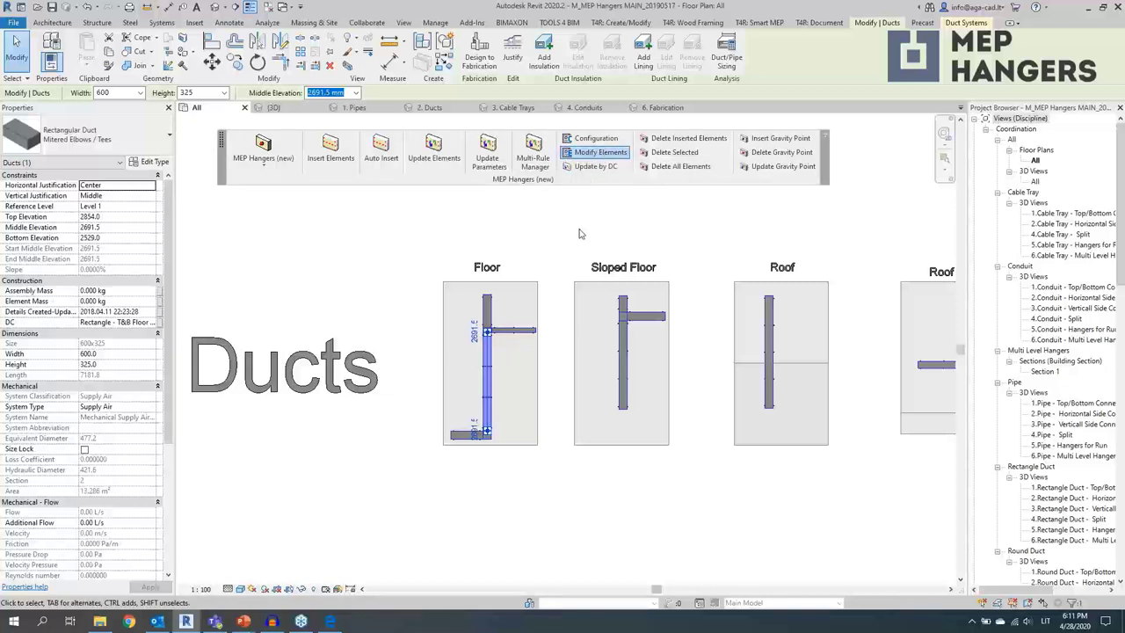
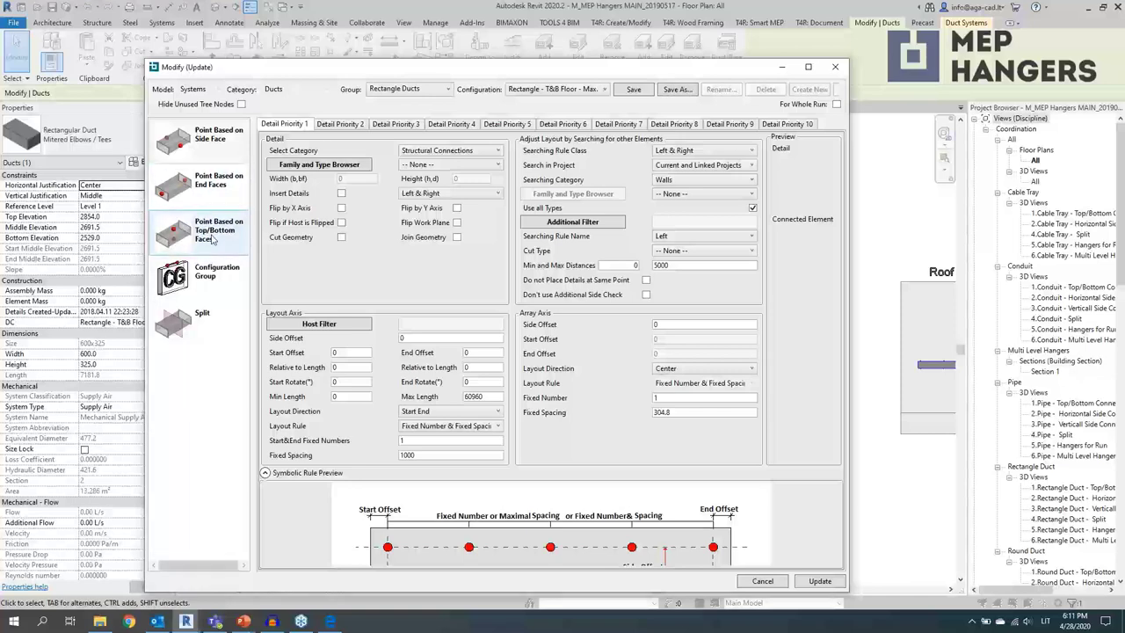
- Compare the rule settings for points based on end faces, top/bottom faces and side face
{"action": "left_click", "coordinate": [217, 189]}
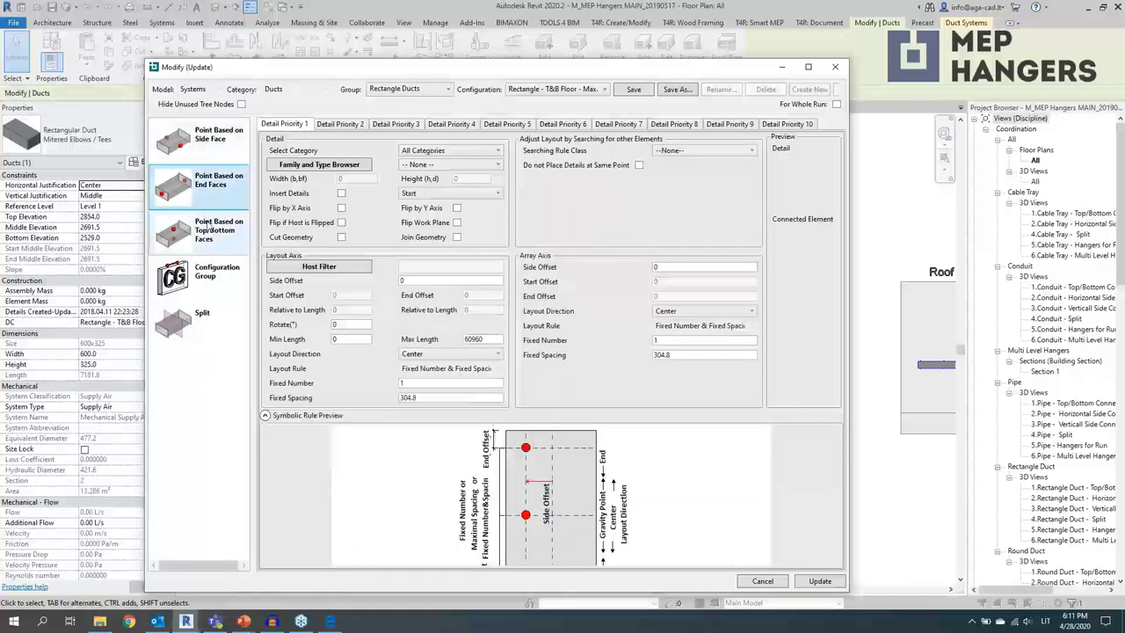
{"action": "left_click", "coordinate": [210, 225]}
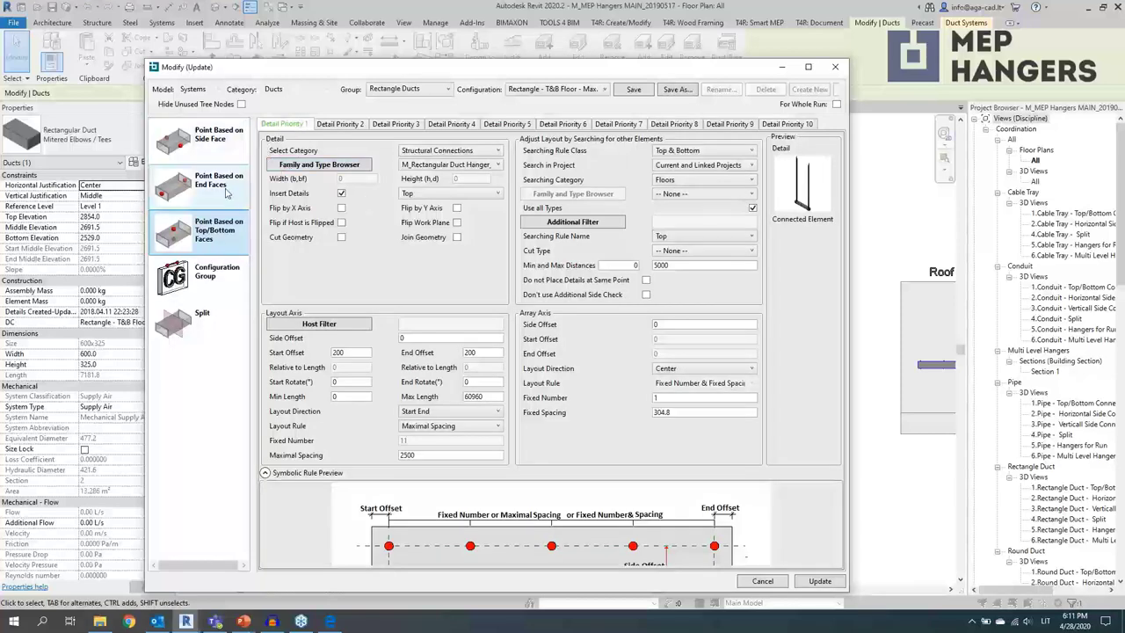
{"action": "left_click", "coordinate": [222, 153]}
{"action": "left_click", "coordinate": [215, 152]}
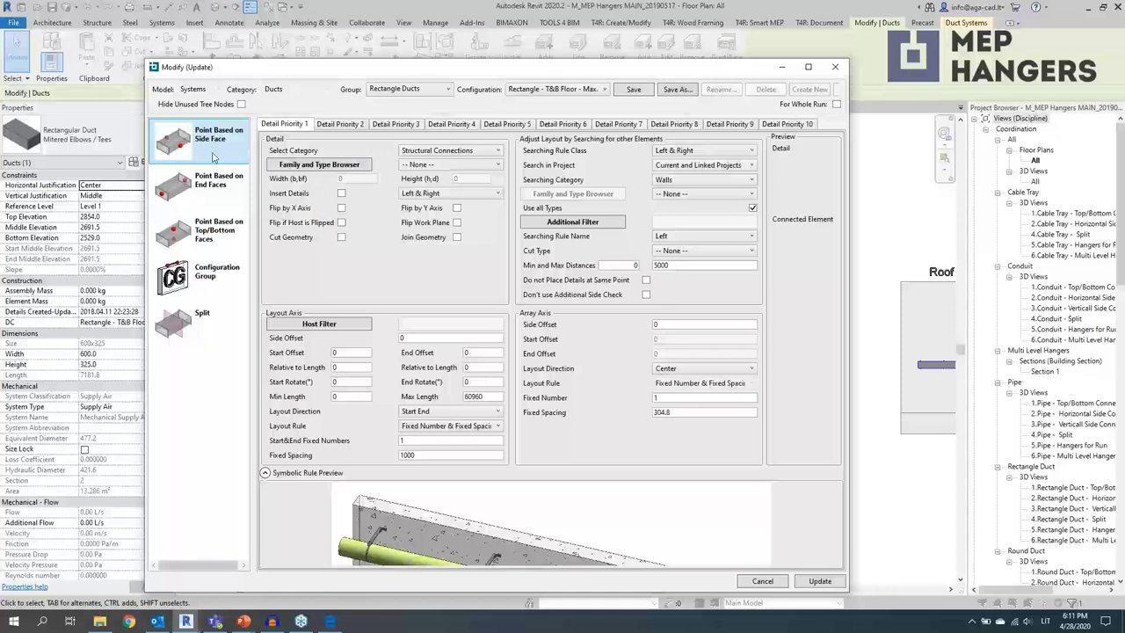
- Display the Point Based on Top/Bottom Faces rule and hide the unused tree nodes
{"action": "left_click", "coordinate": [211, 230]}
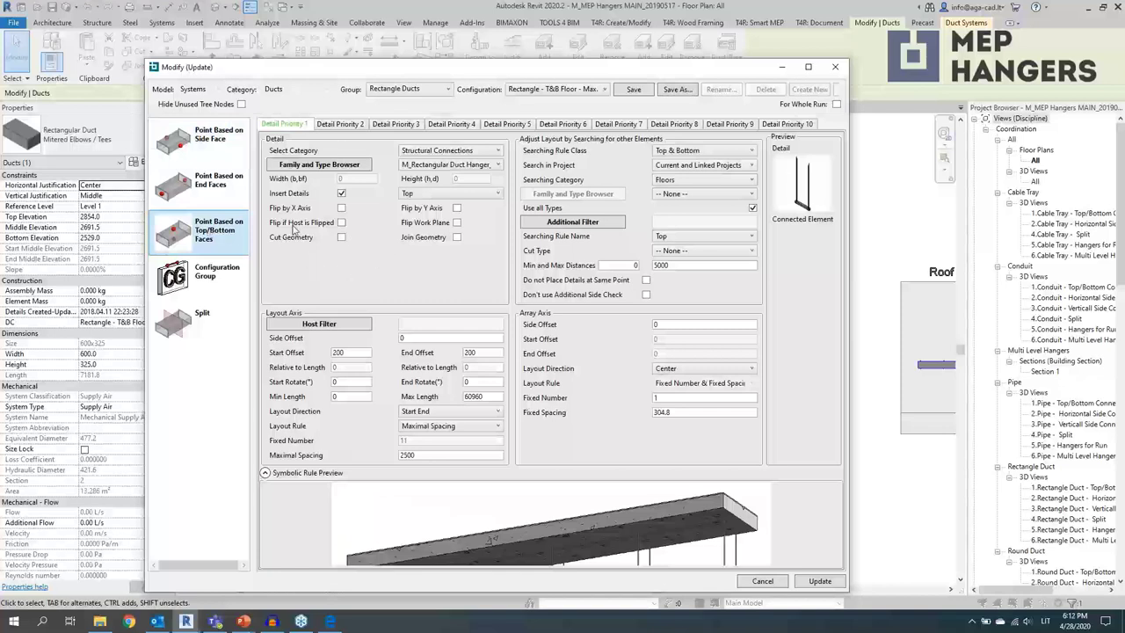
{"action": "left_click", "coordinate": [241, 105]}
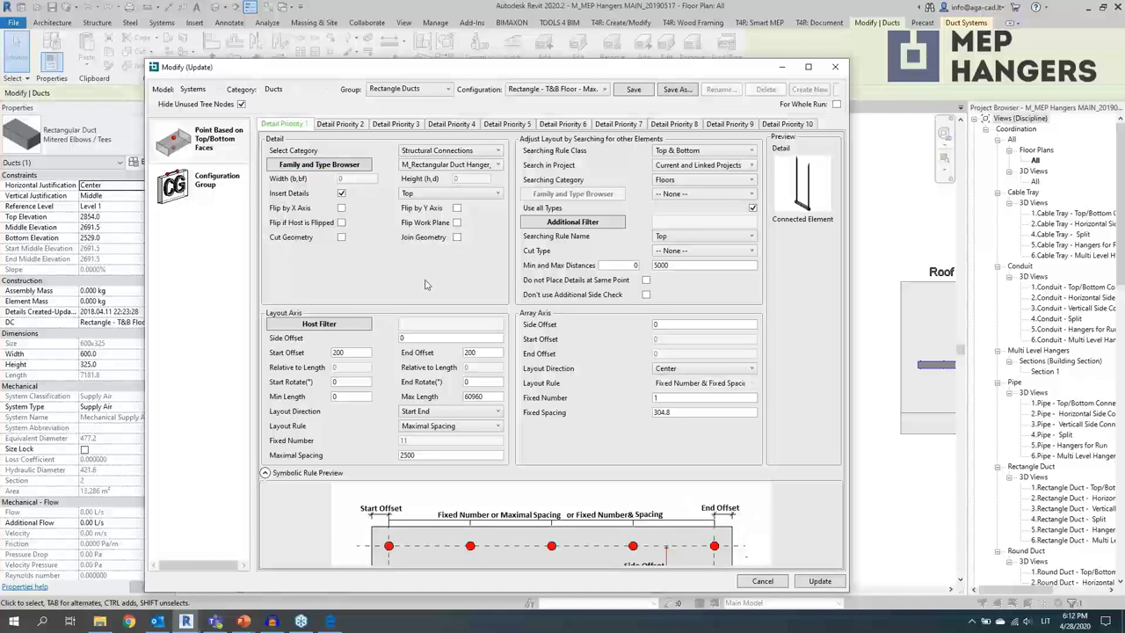
- Review the detail categories and the Structural Connections families available for the hanger, keeping the existing selections
{"action": "left_click", "coordinate": [420, 156]}
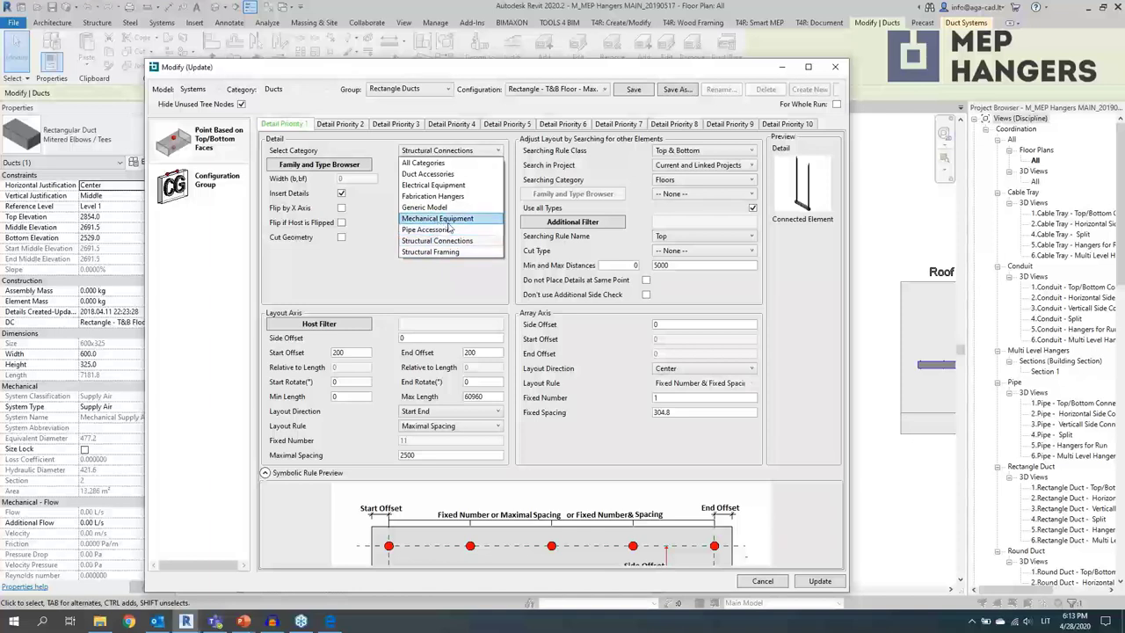
{"action": "left_click", "coordinate": [382, 222]}
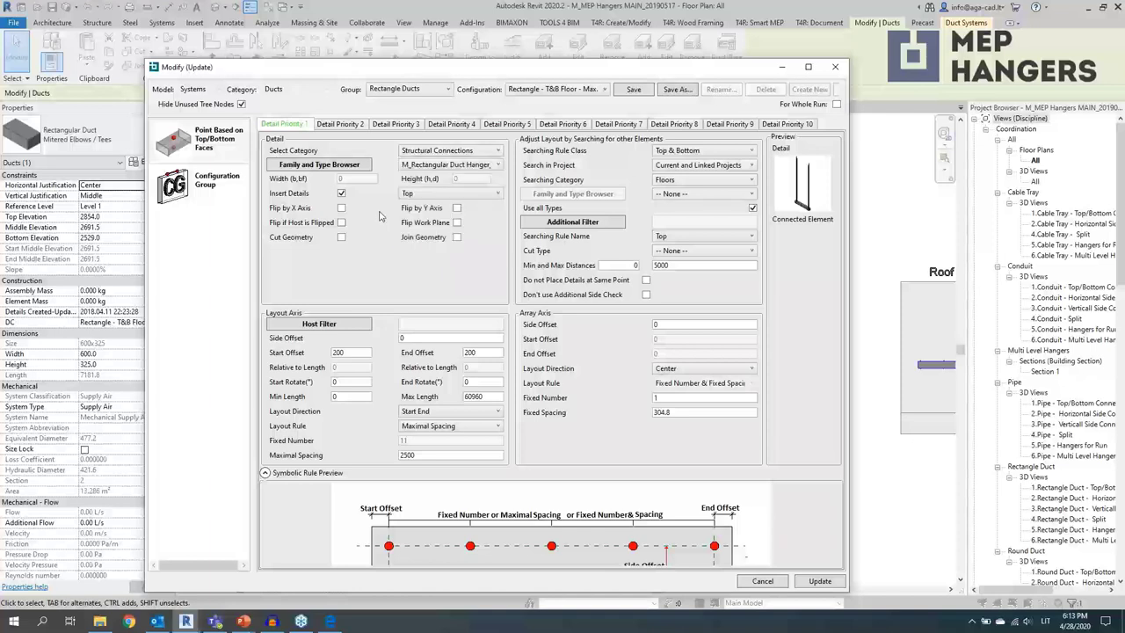
{"action": "left_click", "coordinate": [427, 167]}
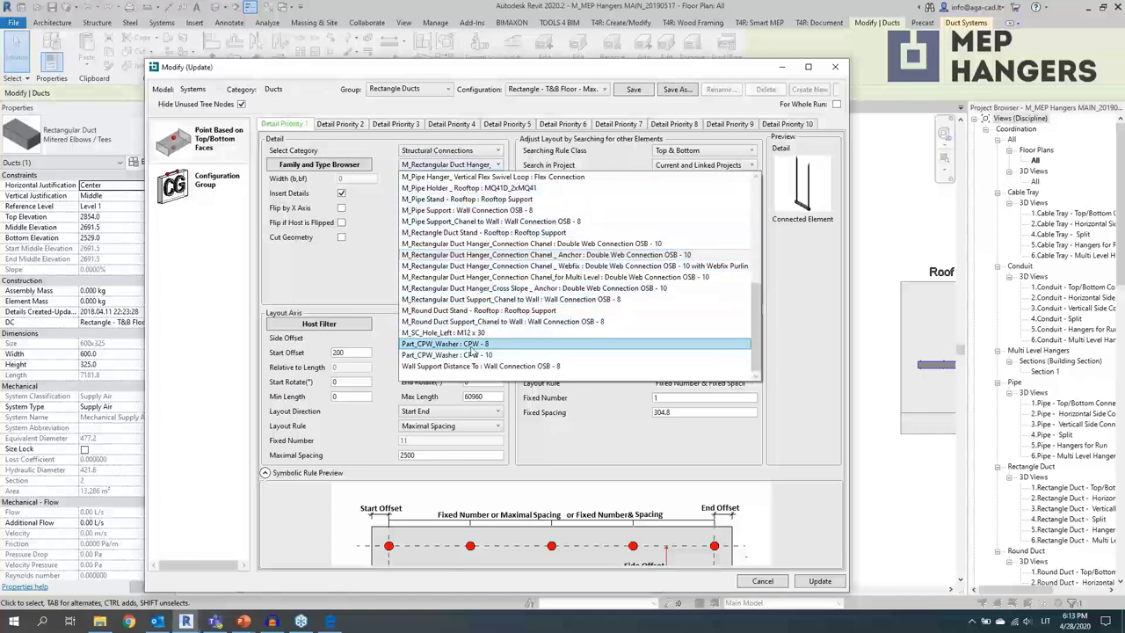
{"action": "scroll", "coordinate": [485, 333], "scroll_direction": "up", "scroll_amount": 1}
{"action": "scroll", "coordinate": [483, 332], "scroll_direction": "up", "scroll_amount": 3}
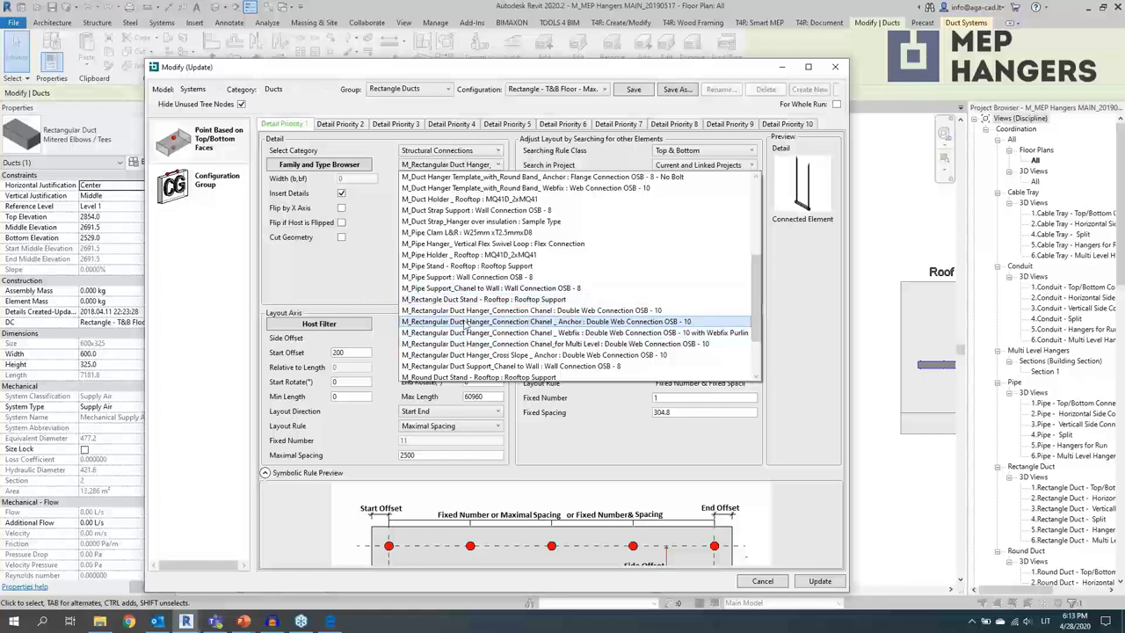
{"action": "left_click", "coordinate": [365, 290]}
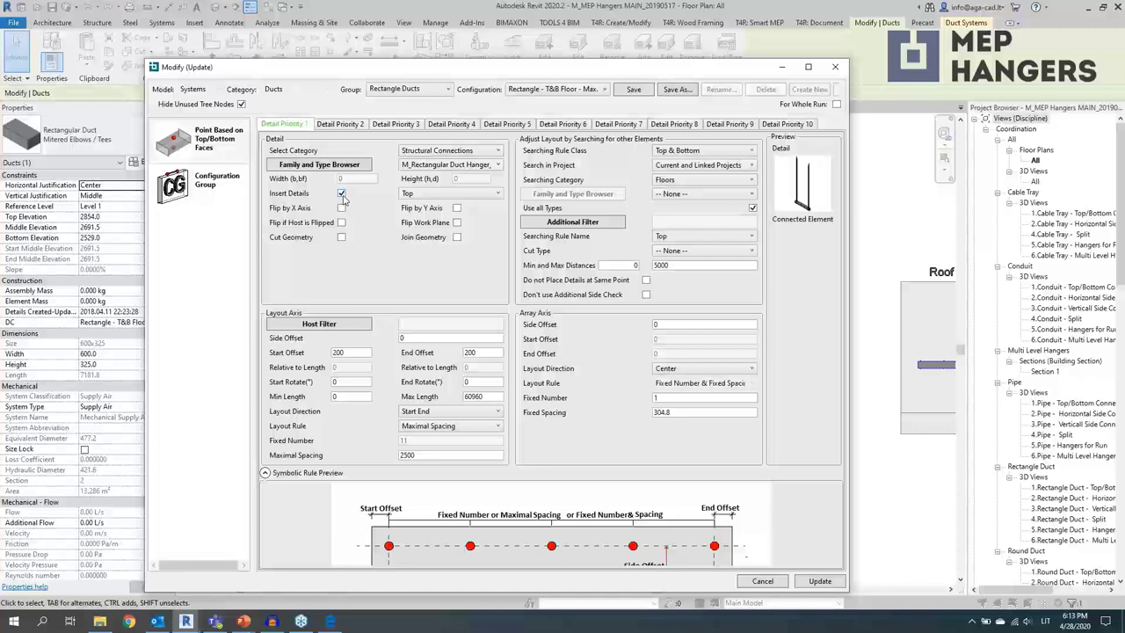
- Toggle Insert Details off and back on, and review the top and bottom placement options, keeping Top
{"action": "left_click", "coordinate": [342, 196]}
{"action": "left_click", "coordinate": [342, 195]}
{"action": "left_click", "coordinate": [431, 197]}
{"action": "left_click", "coordinate": [430, 195]}
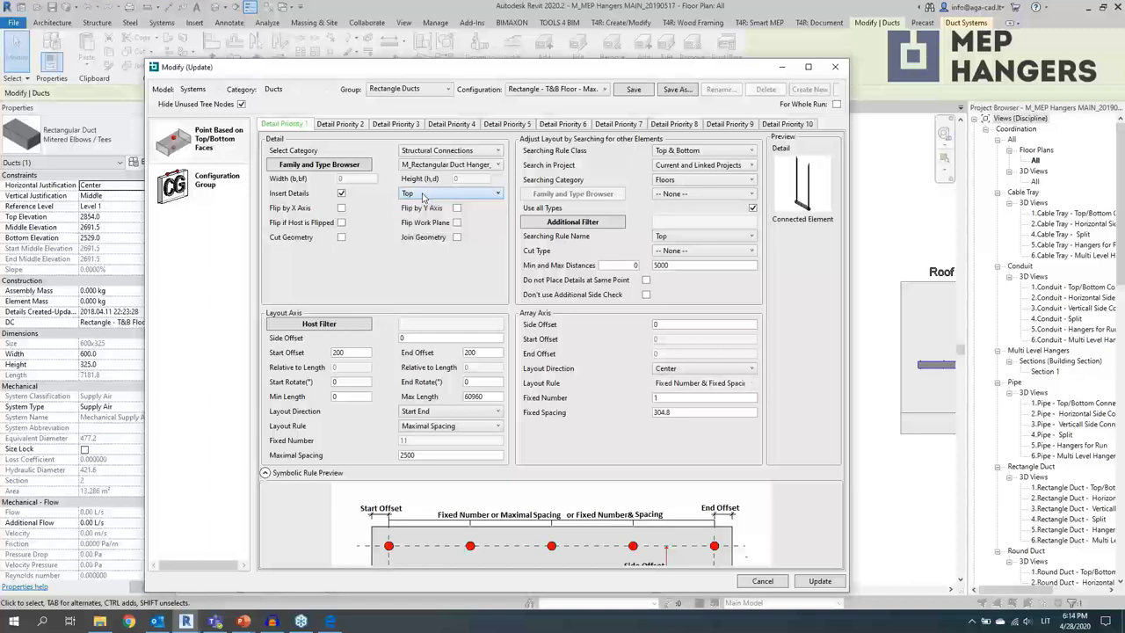
{"action": "left_click", "coordinate": [429, 197]}
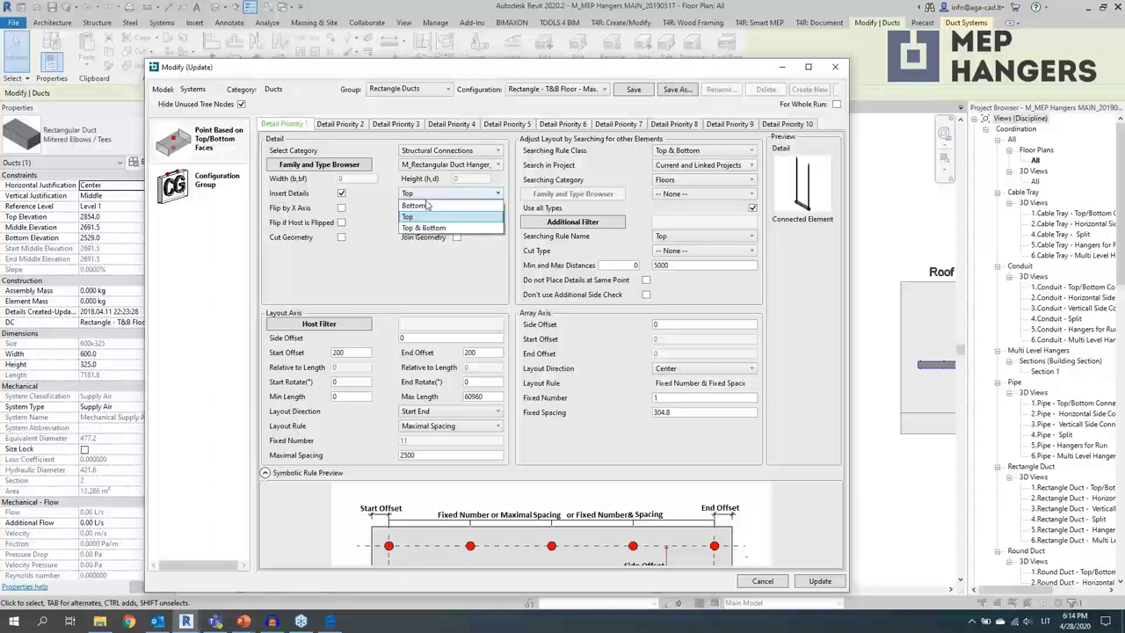
{"action": "left_click", "coordinate": [435, 195]}
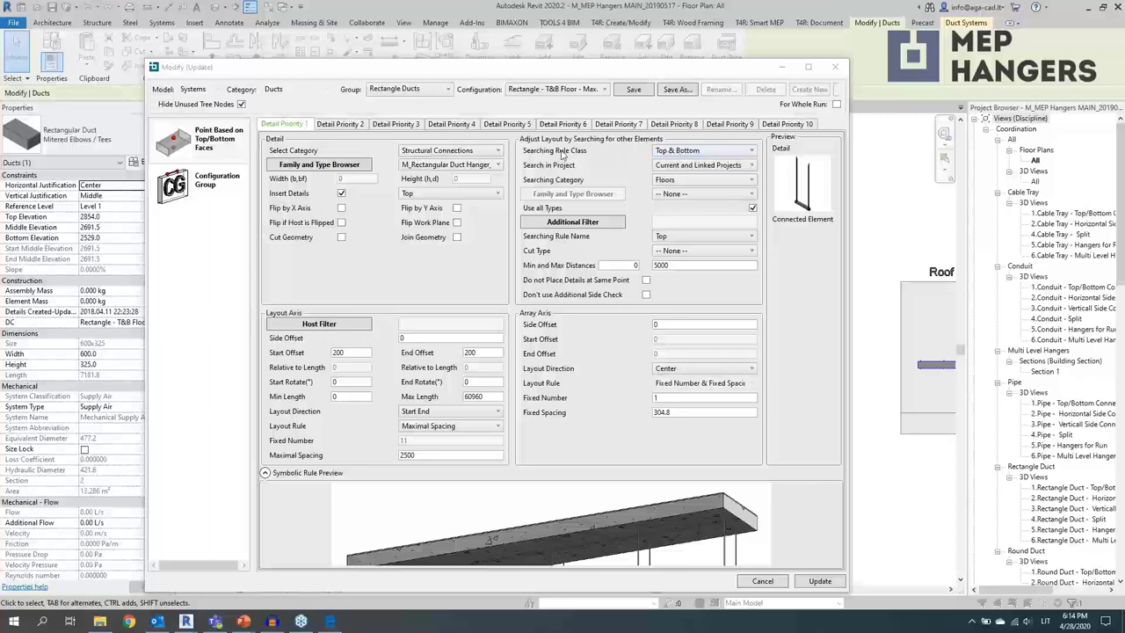
- Review the options for Searching Rule Class, Search in Project and Searching Category, keeping Top & Bottom, Current and Linked Projects and Floors
{"action": "left_click", "coordinate": [701, 154]}
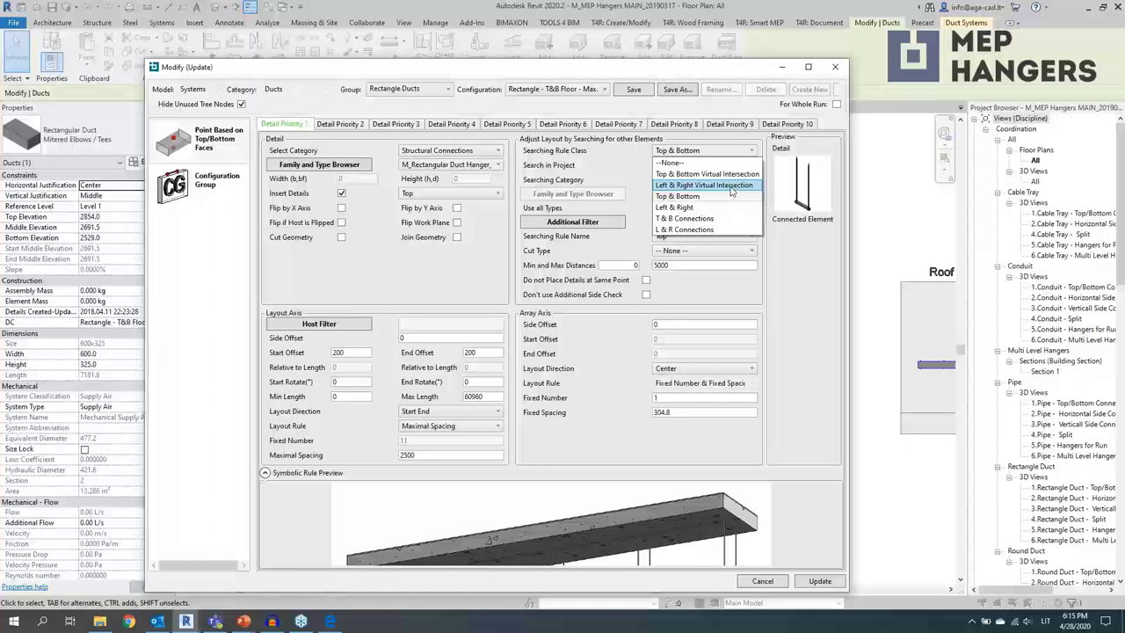
{"action": "left_click", "coordinate": [692, 199]}
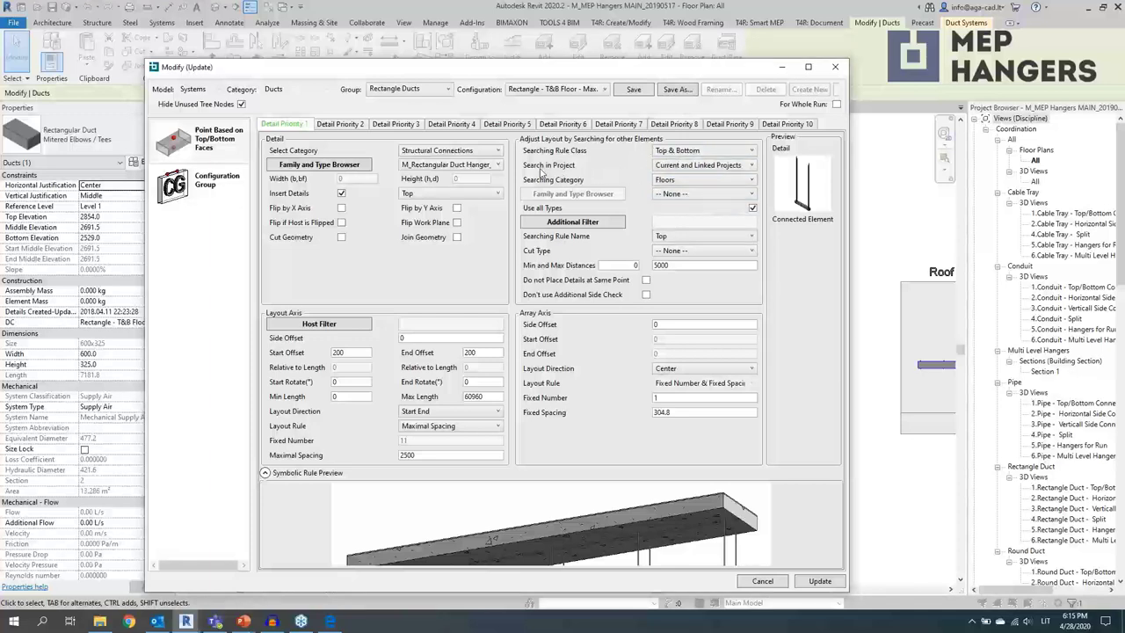
{"action": "left_click", "coordinate": [676, 167]}
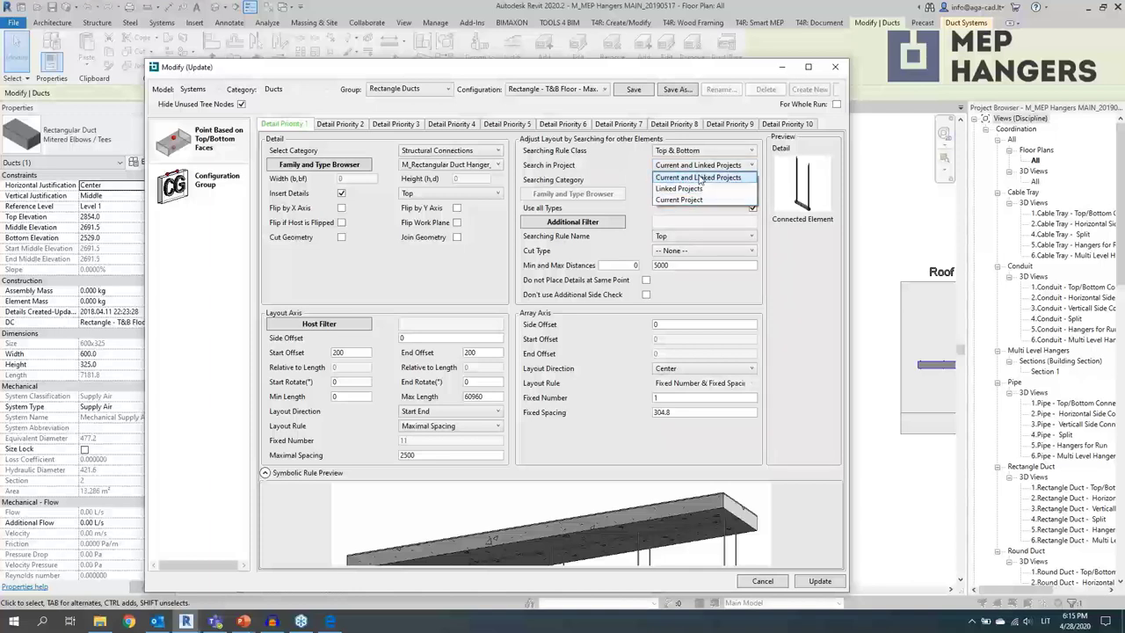
{"action": "left_click", "coordinate": [699, 166]}
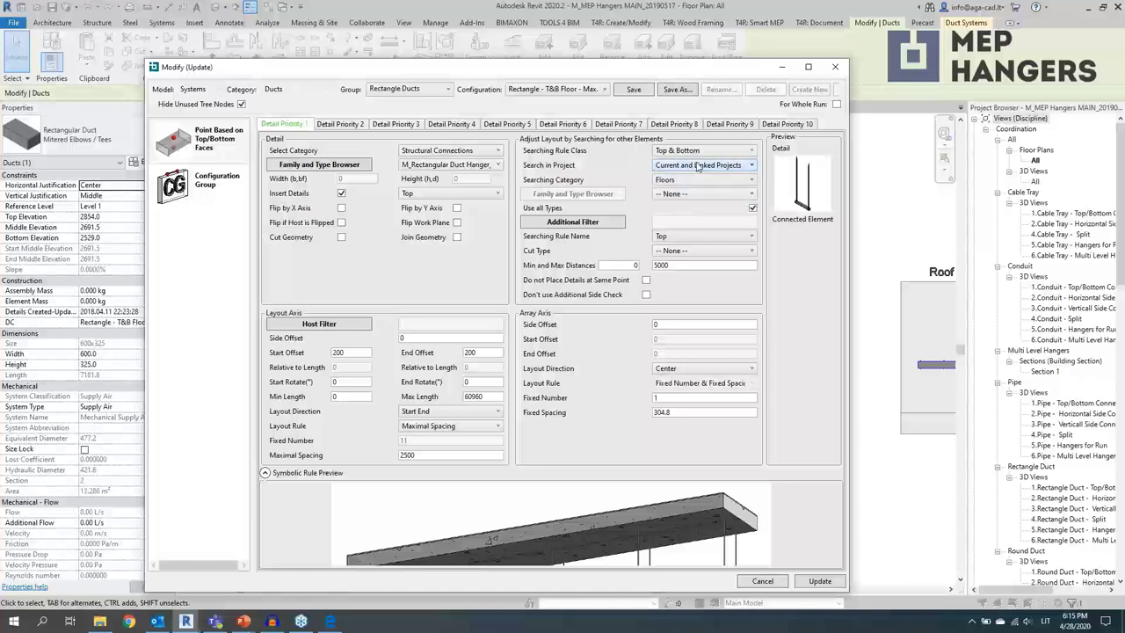
{"action": "left_click", "coordinate": [710, 182]}
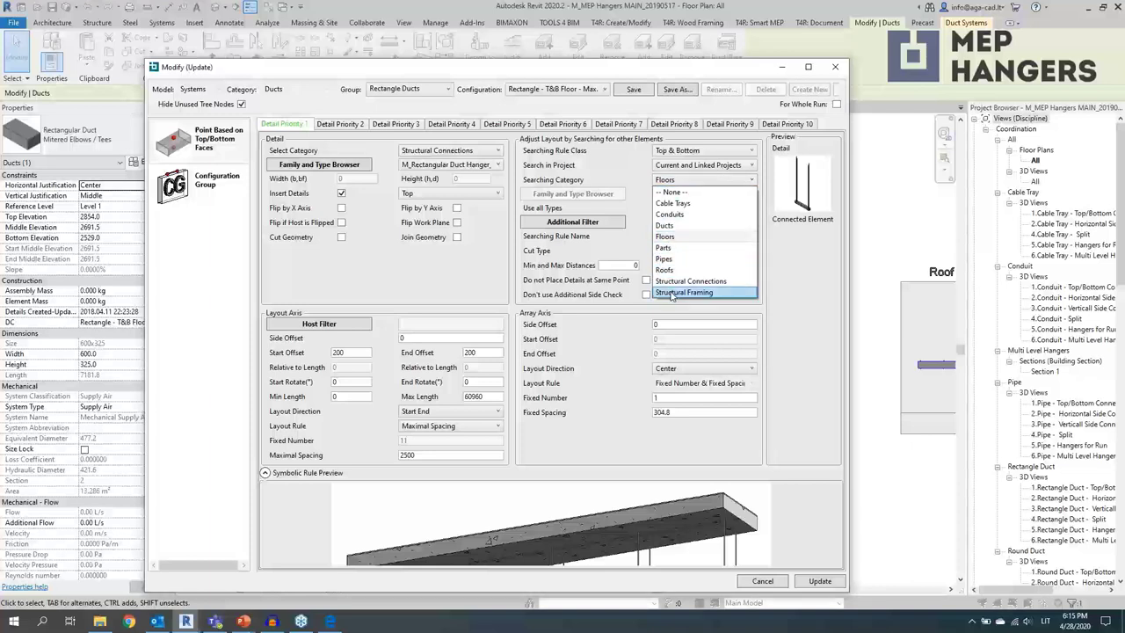
{"action": "left_click", "coordinate": [644, 214]}
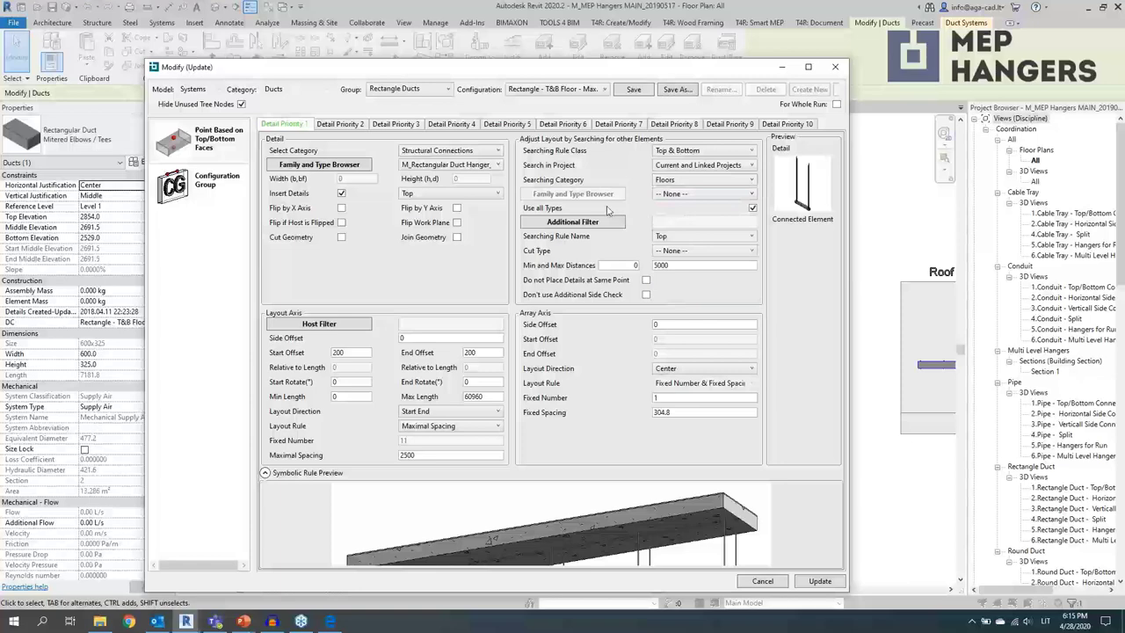
- Review the floor types and the Additional Filter parameters available for the element search, keeping None for both
{"action": "left_click", "coordinate": [724, 201]}
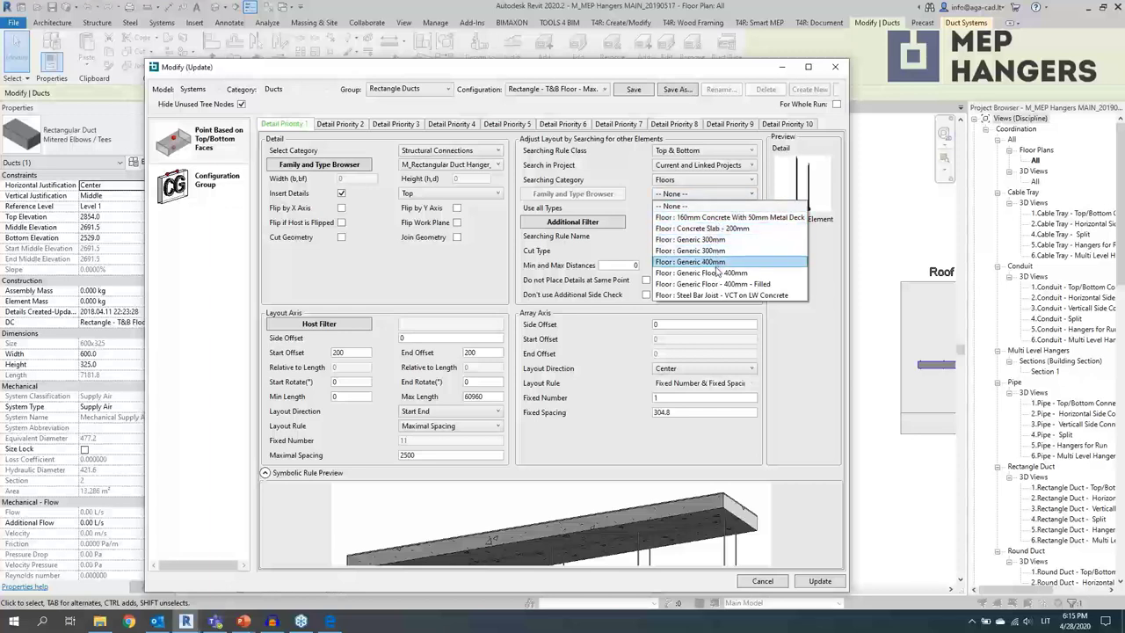
{"action": "left_click", "coordinate": [641, 219]}
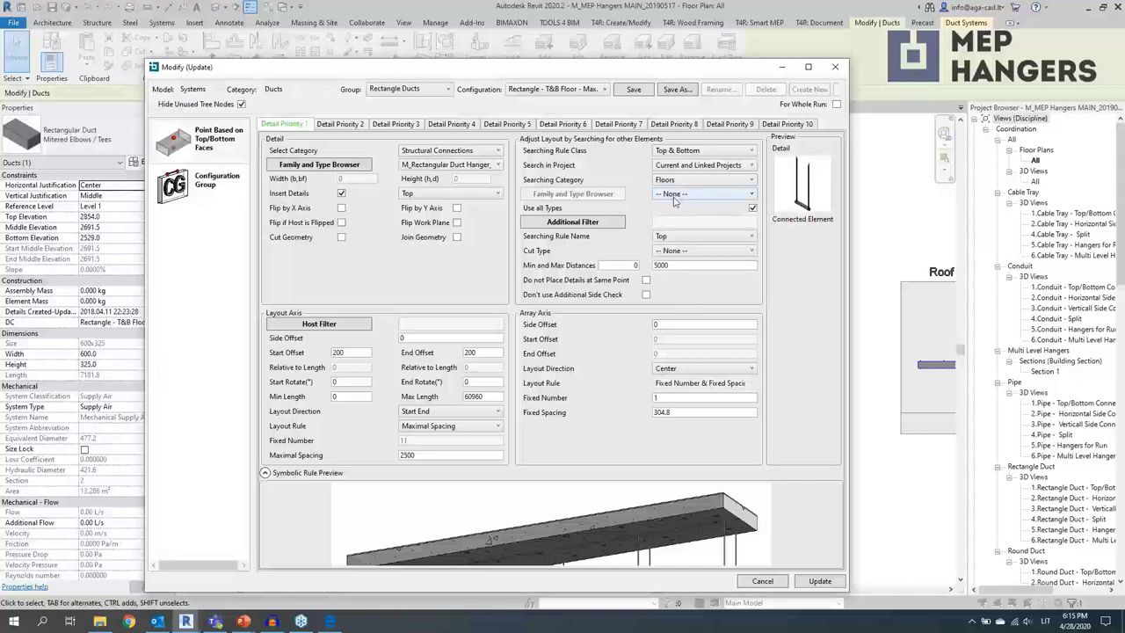
{"action": "left_click", "coordinate": [620, 224]}
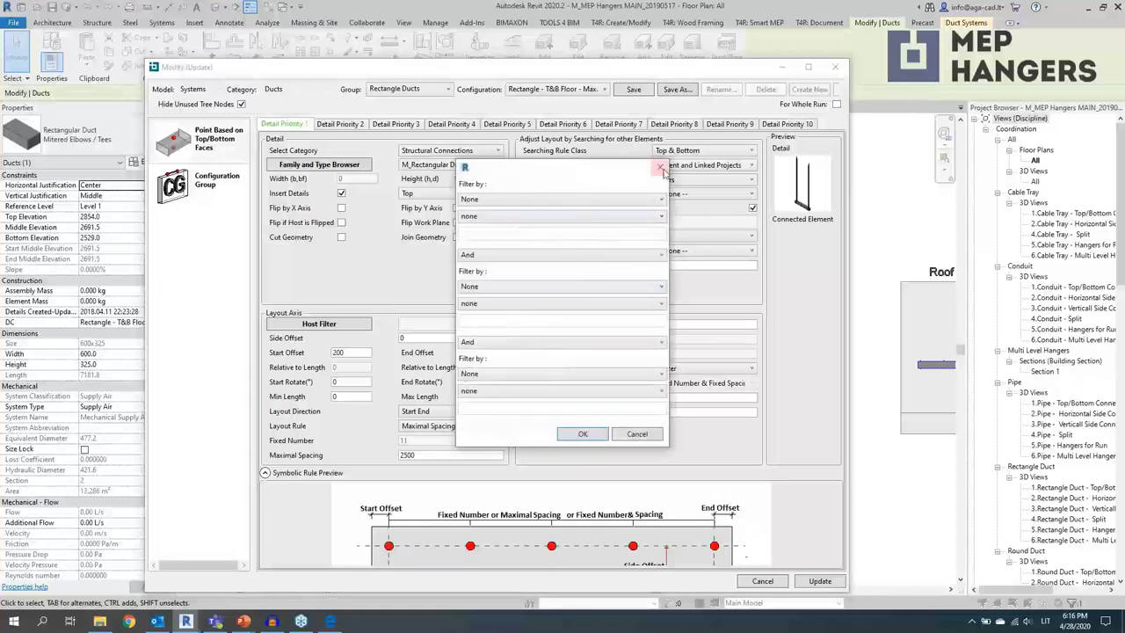
{"action": "left_click", "coordinate": [644, 199]}
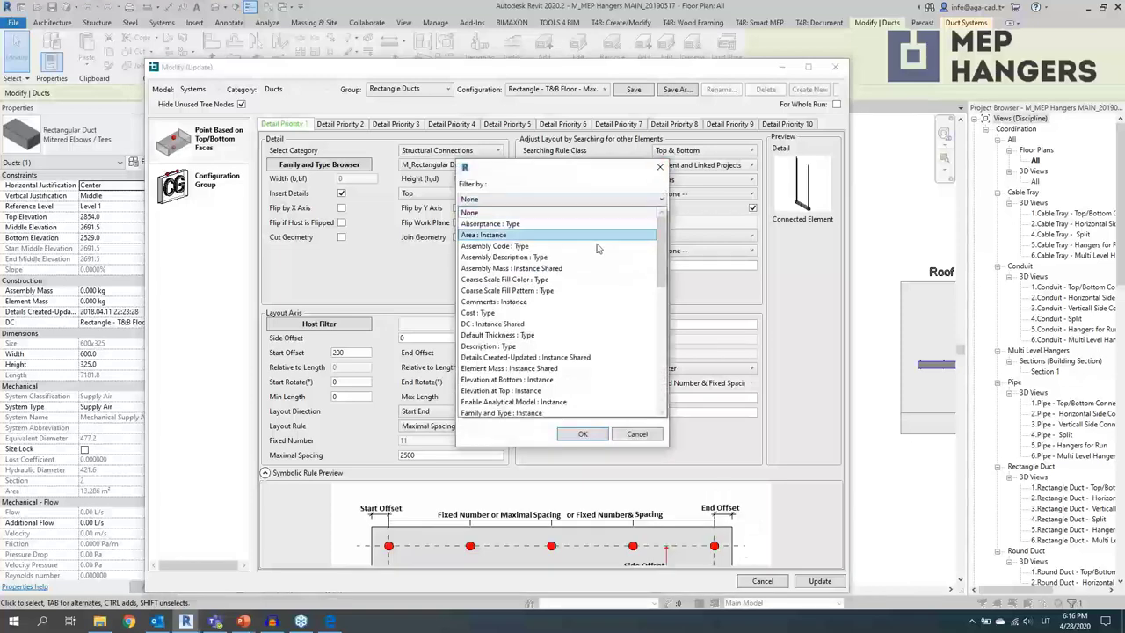
{"action": "scroll", "coordinate": [642, 229], "scroll_direction": "down", "scroll_amount": 2}
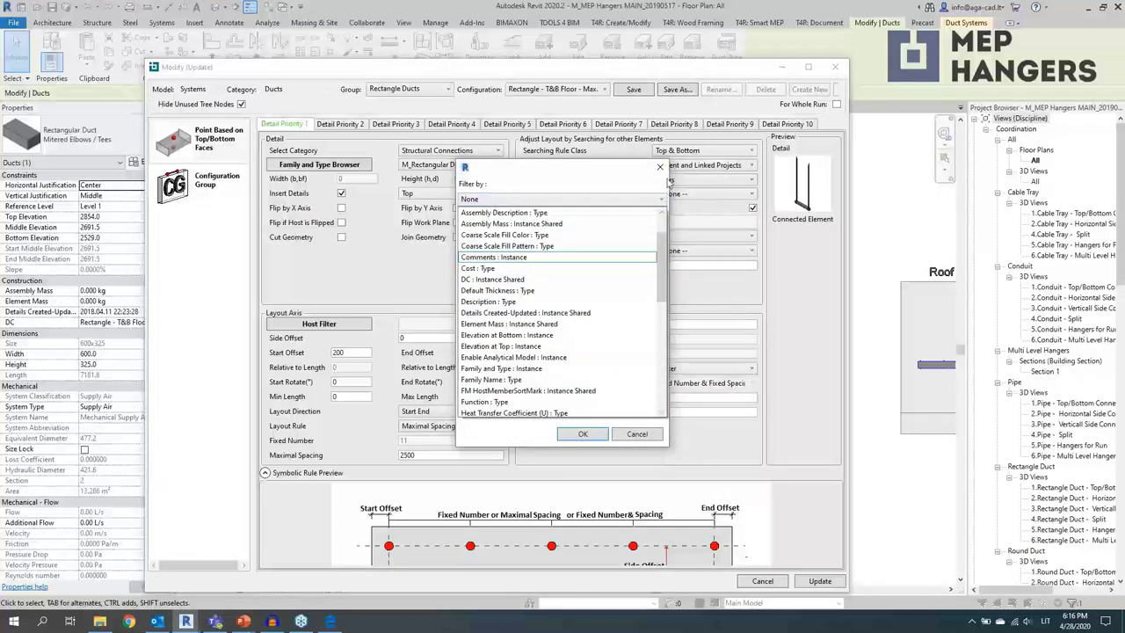
{"action": "left_click", "coordinate": [629, 175]}
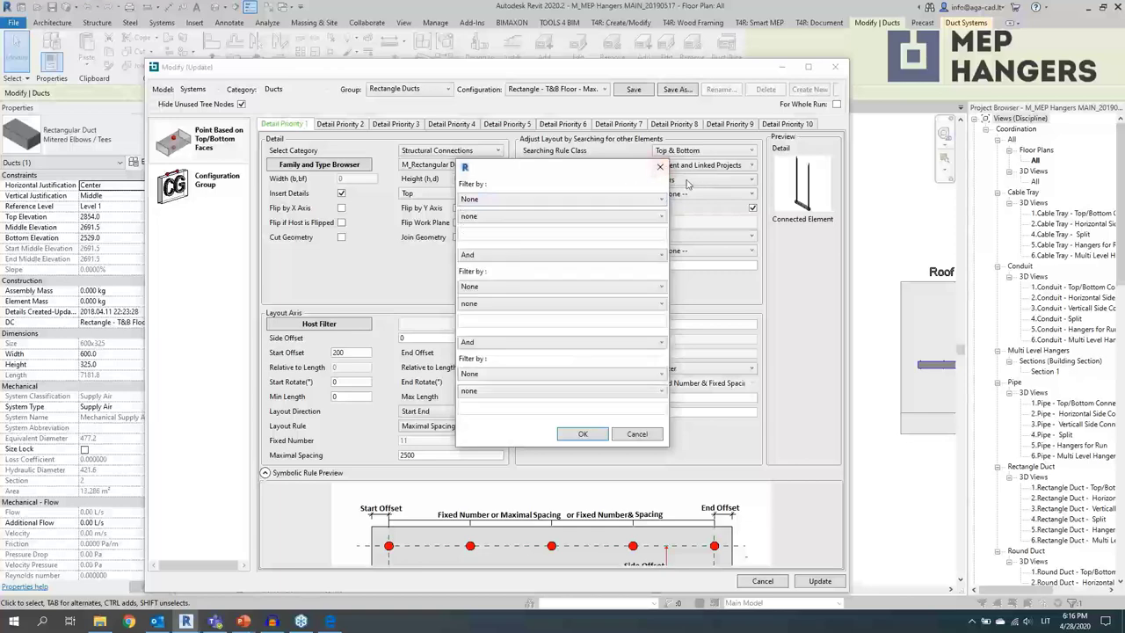
{"action": "left_click", "coordinate": [660, 167]}
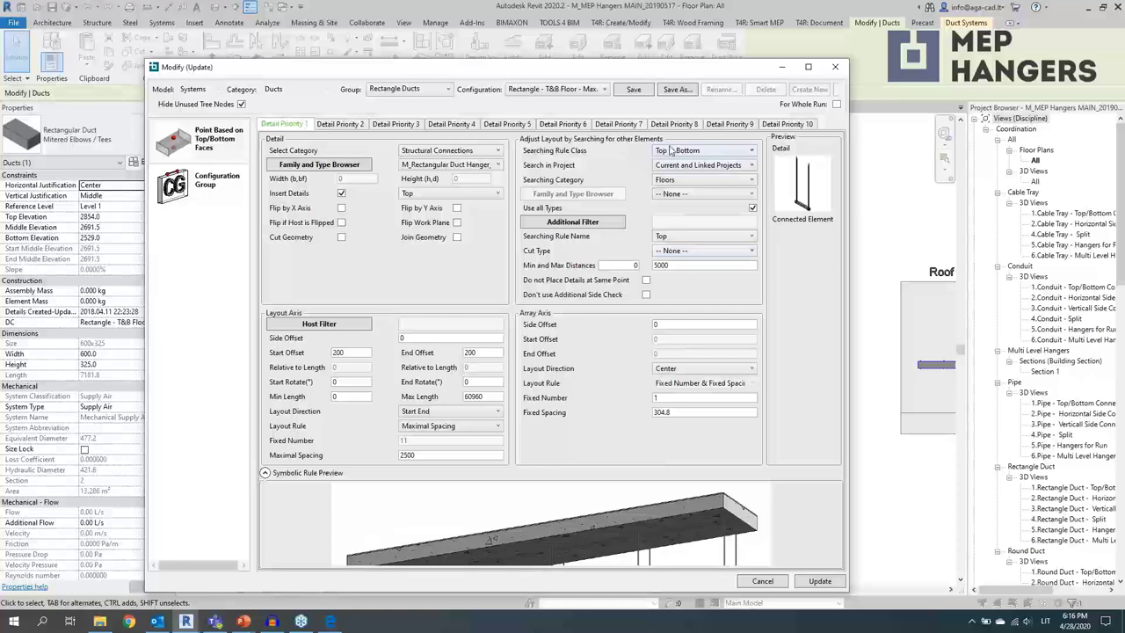
- Try the Center option for the layout axis's Layout Direction and restore Start End
{"action": "mouse_move", "coordinate": [502, 337]}
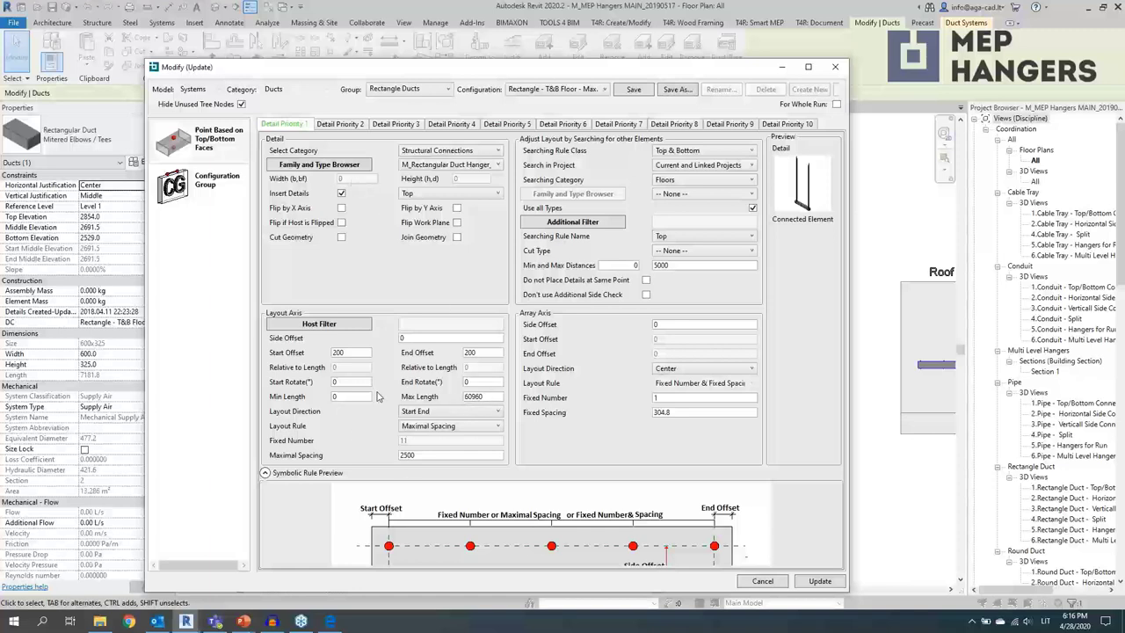
{"action": "left_click", "coordinate": [426, 414]}
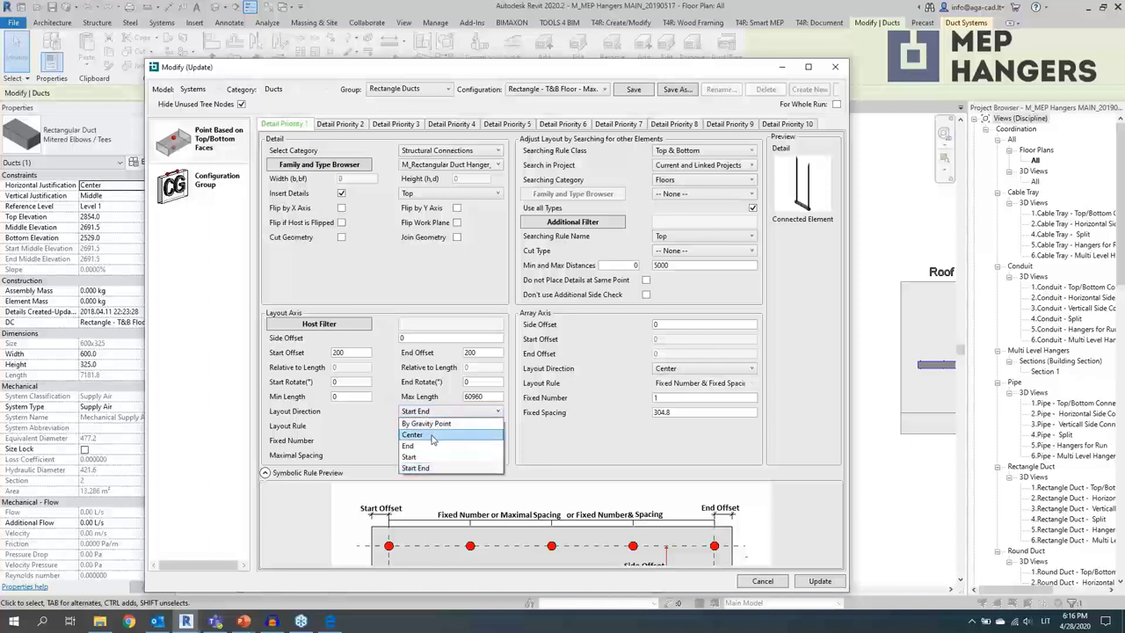
{"action": "left_click", "coordinate": [431, 435]}
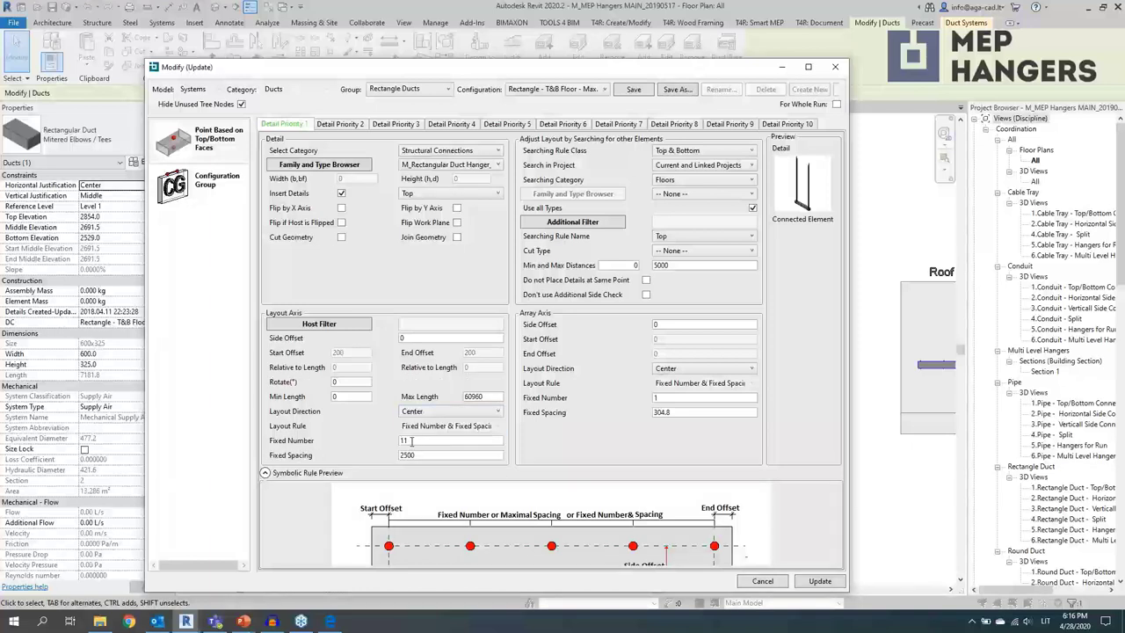
{"action": "double_click", "coordinate": [412, 441]}
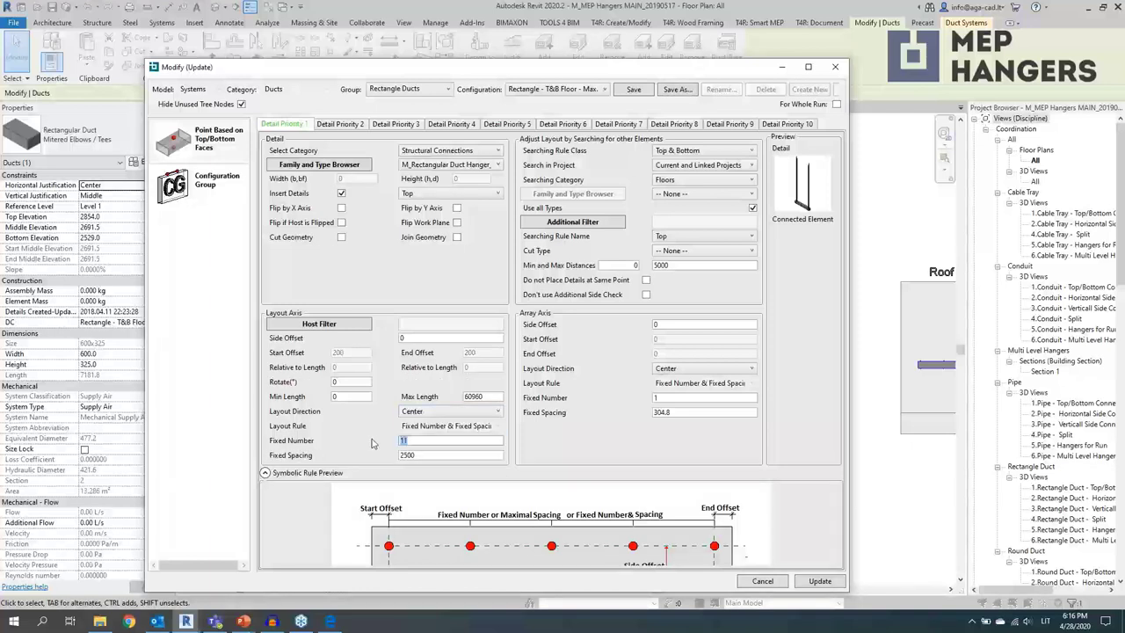
{"action": "left_click", "coordinate": [454, 411]}
{"action": "left_click", "coordinate": [416, 468]}
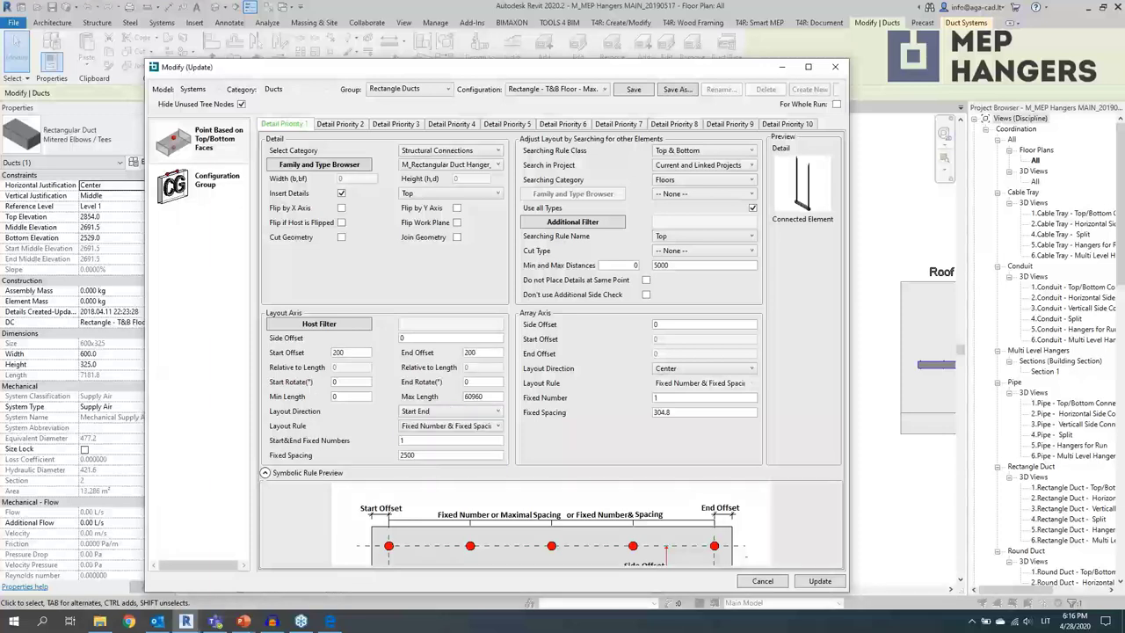
- Review the layout direction options, set the Layout Rule to Maximal Spacing, and close the hanger configuration without updating
{"action": "left_click", "coordinate": [438, 412]}
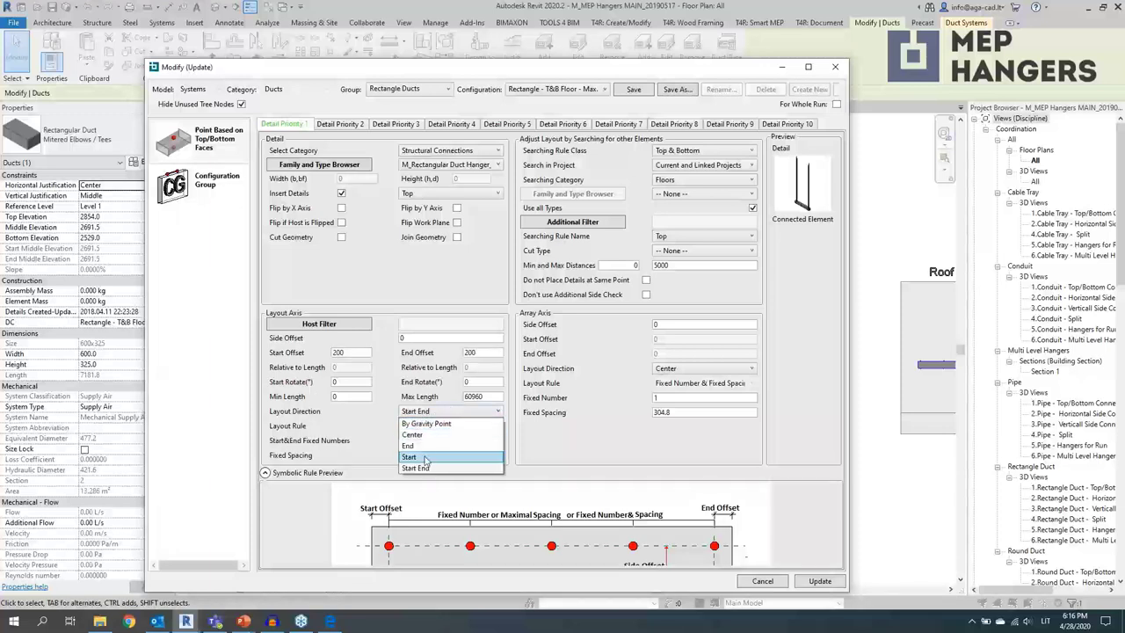
{"action": "left_click", "coordinate": [381, 436]}
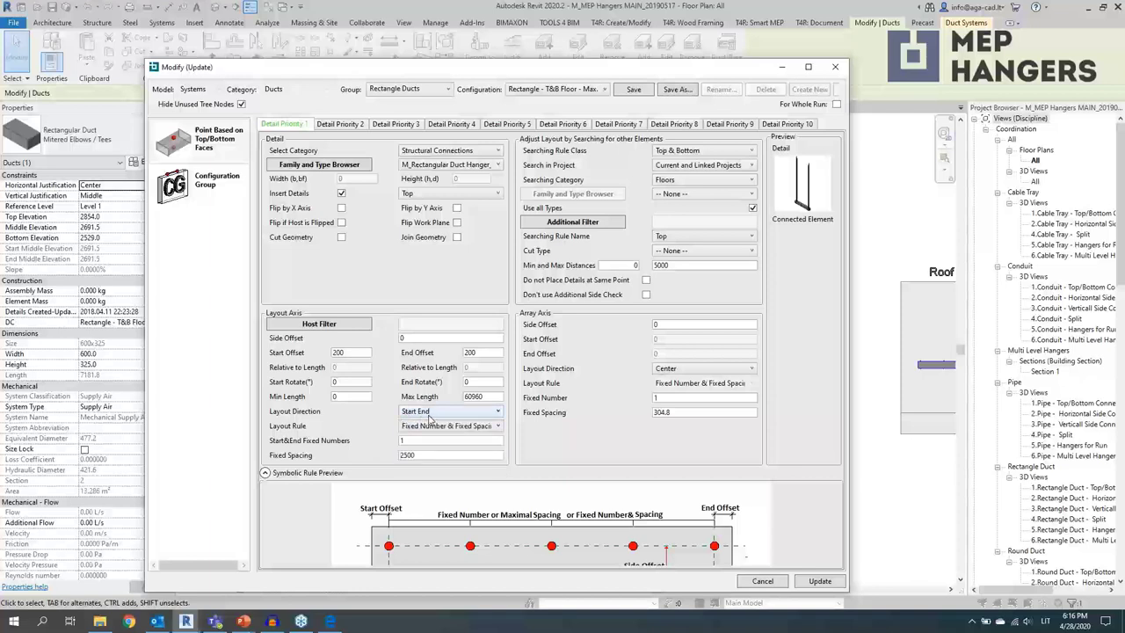
{"action": "left_click", "coordinate": [430, 422]}
{"action": "left_click", "coordinate": [439, 462]}
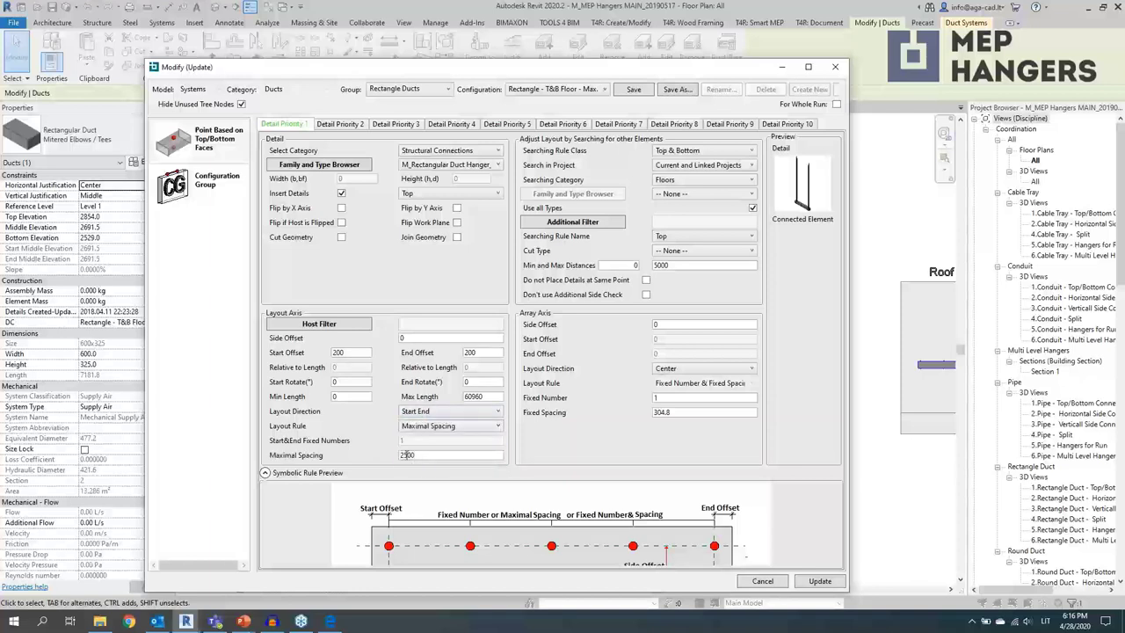
{"action": "double_click", "coordinate": [417, 455]}
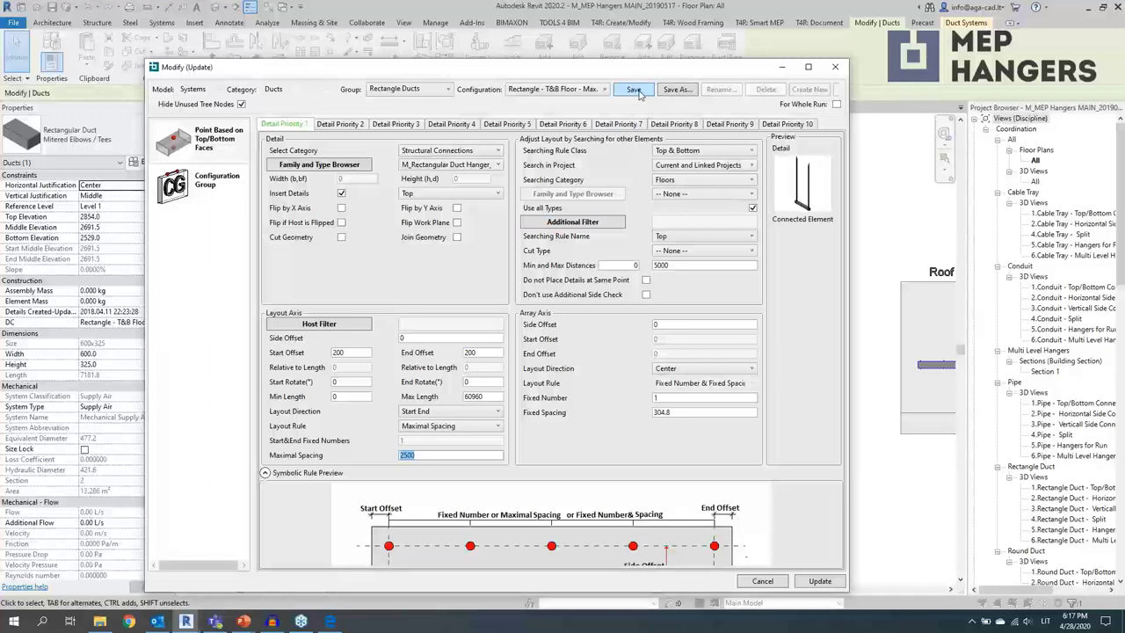
{"action": "left_click", "coordinate": [835, 68]}
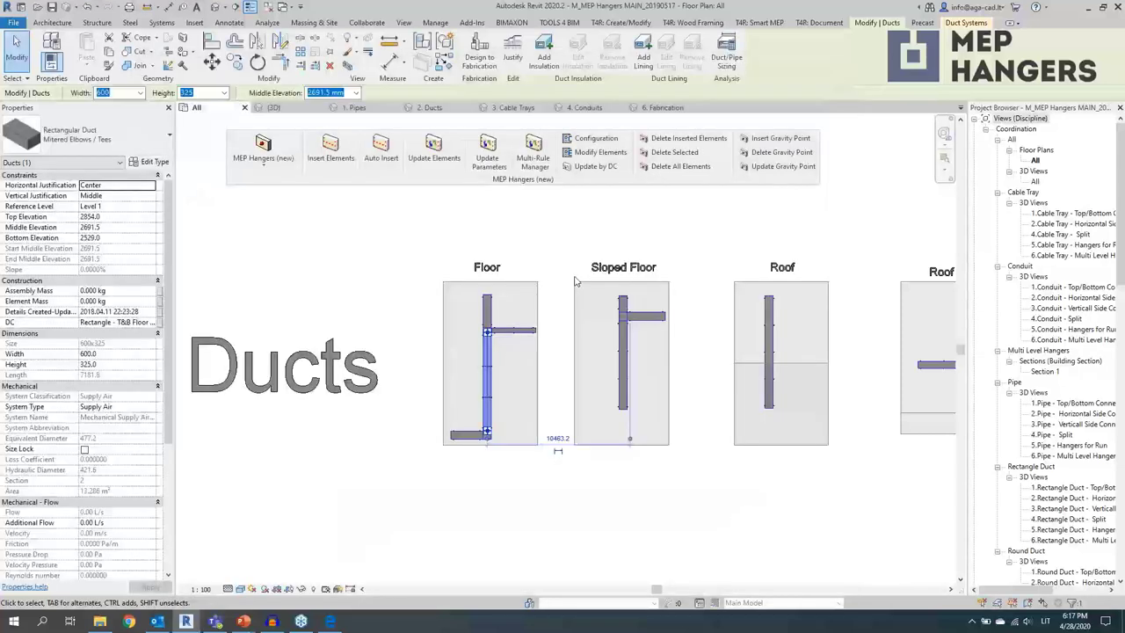
- Show the MEP Hangers hangar model in its {3D} view and open the 1. Pipes 3D view to examine the pipework
{"action": "left_click", "coordinate": [273, 108]}
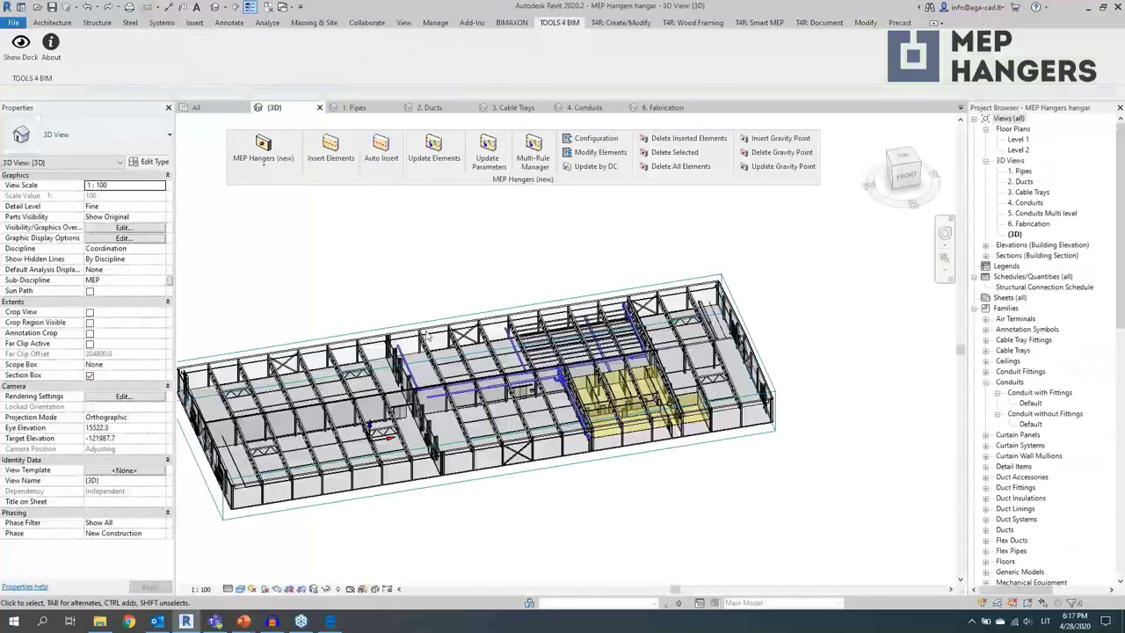
{"action": "middle_click_drag", "start_coordinate": [426, 332], "coordinate": [532, 311]}
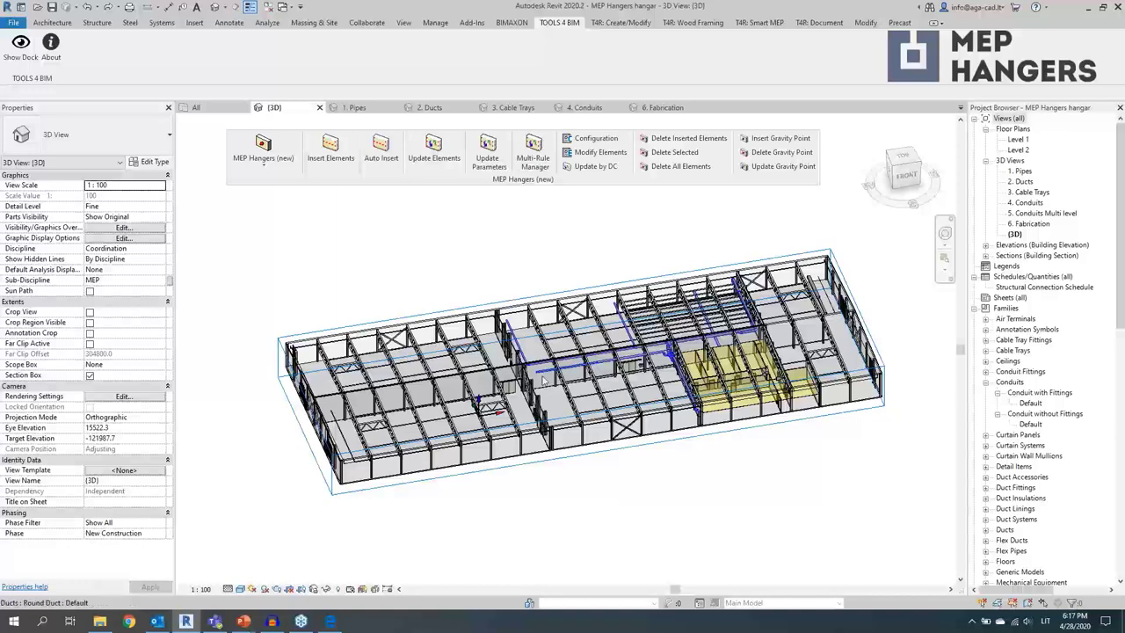
{"action": "left_click", "coordinate": [354, 107]}
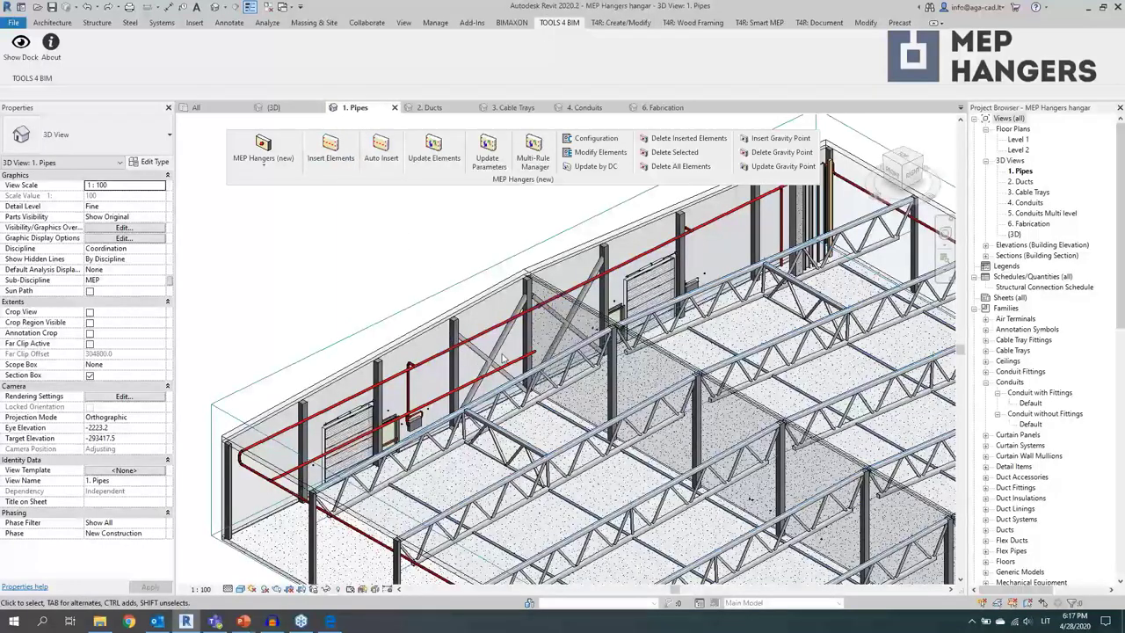
{"action": "scroll", "coordinate": [268, 363], "scroll_direction": "down", "scroll_amount": 3}
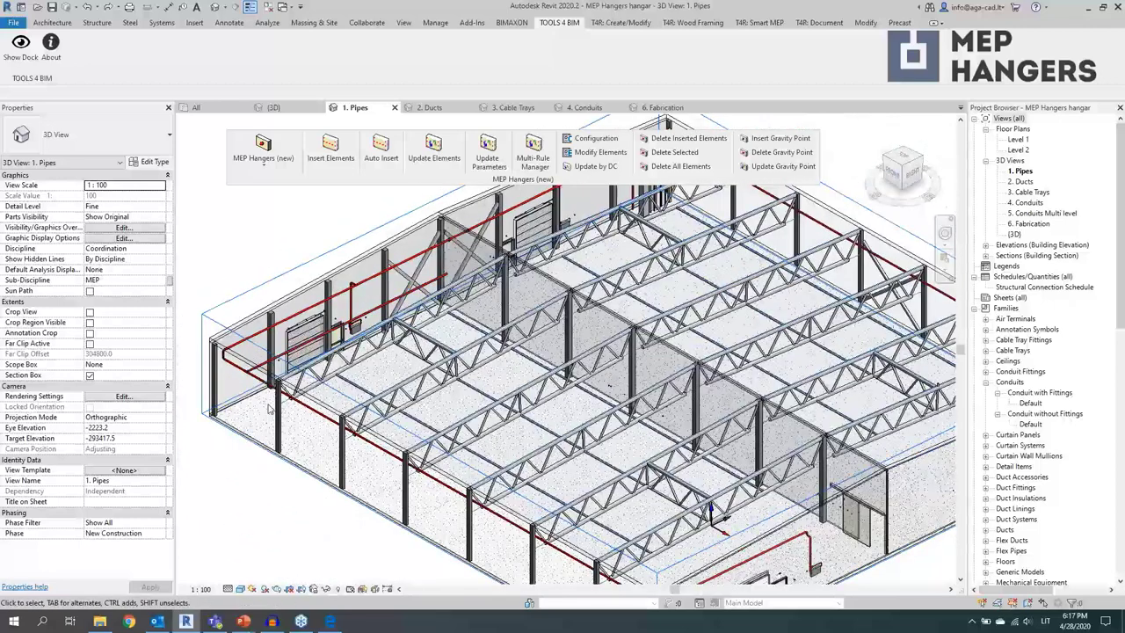
{"action": "middle_click_drag", "start_coordinate": [806, 314], "coordinate": [797, 311]}
{"action": "scroll", "coordinate": [797, 311], "scroll_direction": "down", "scroll_amount": 2}
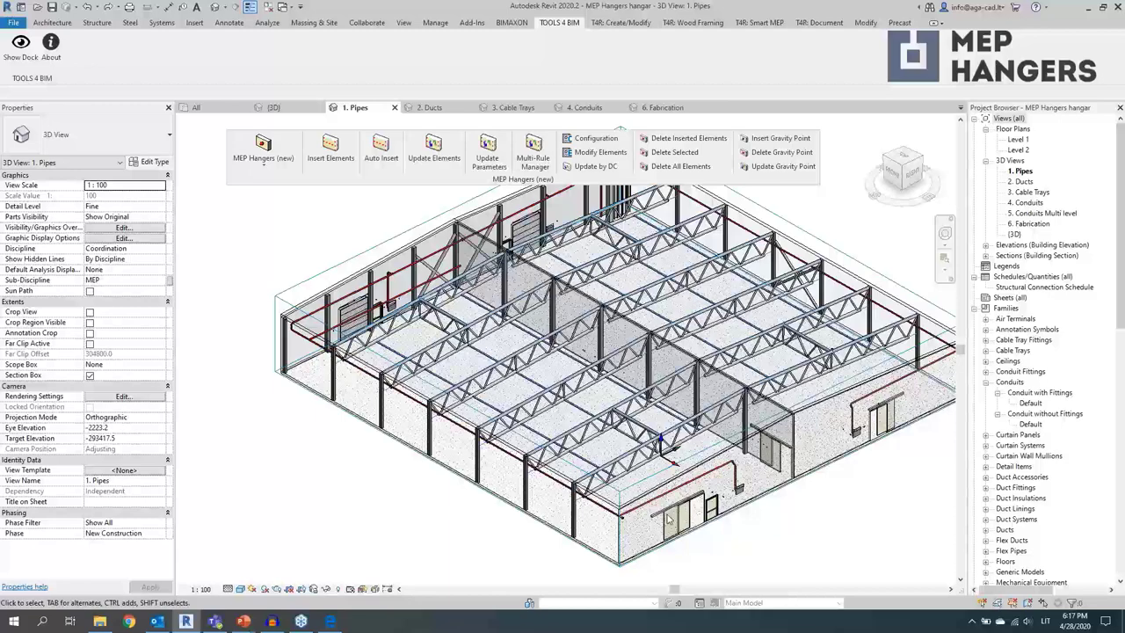
{"action": "scroll", "coordinate": [367, 302], "scroll_direction": "up", "scroll_amount": 4}
{"action": "scroll", "coordinate": [365, 300], "scroll_direction": "up", "scroll_amount": 2}
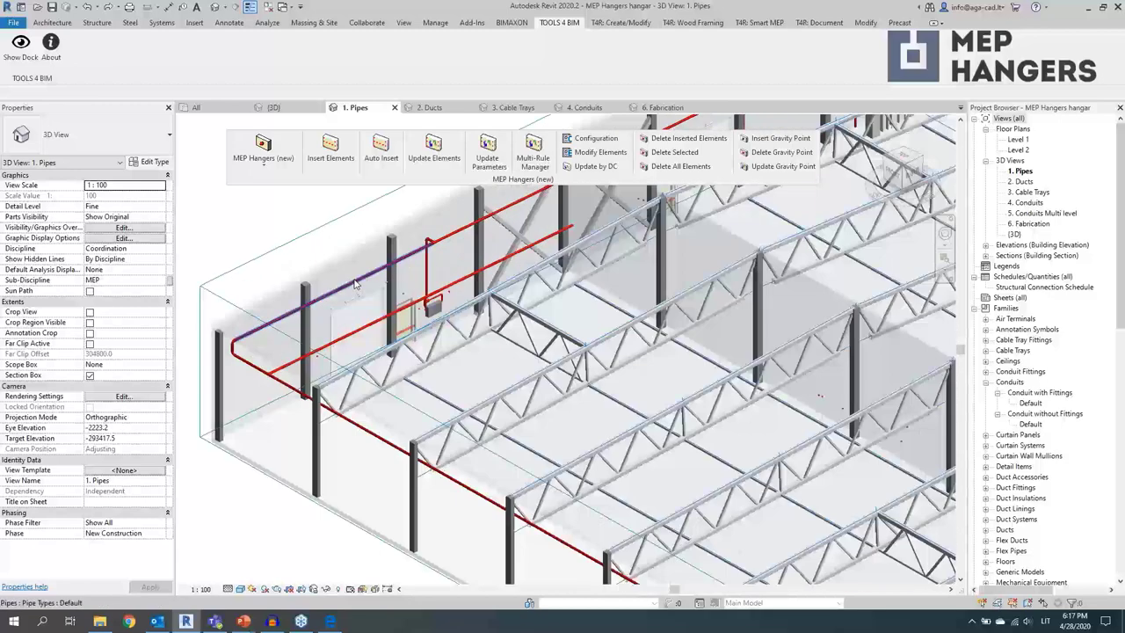
- Select the entire Fire Protection Wet pipe network connected to the upper pipe along the hangar's side wall
{"action": "left_click", "coordinate": [355, 282]}
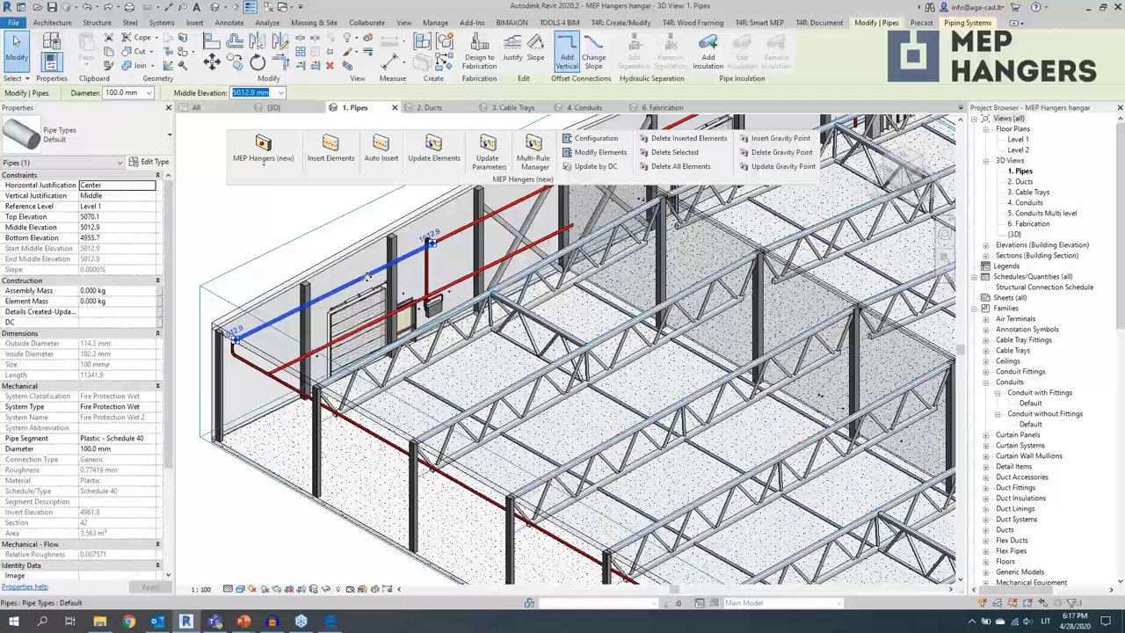
{"action": "key", "text": "Tab"}
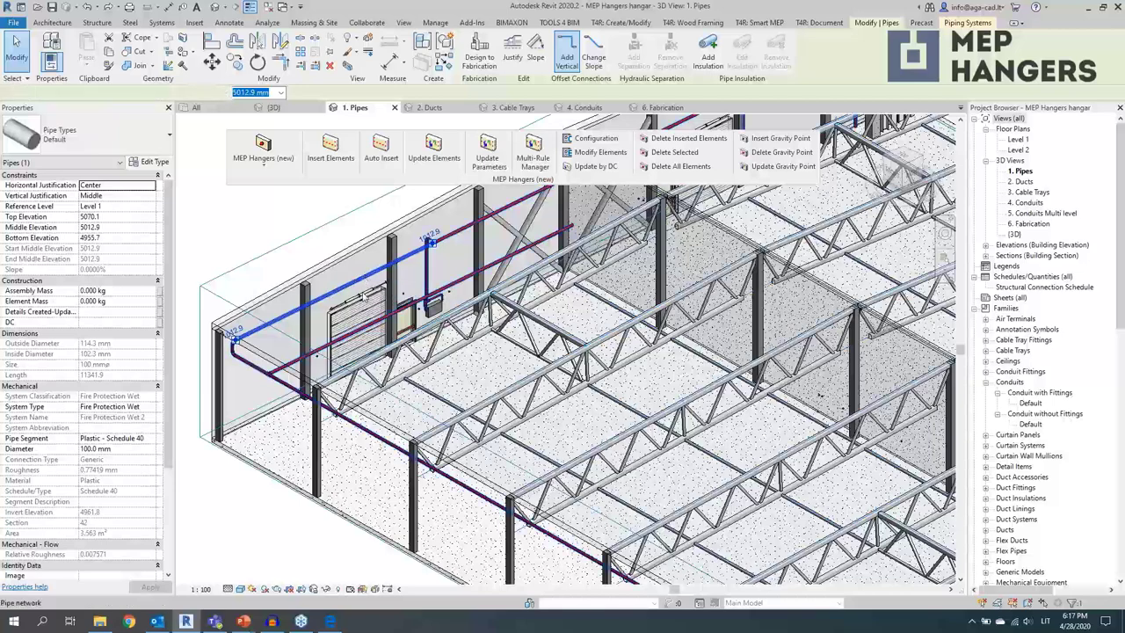
{"action": "left_click", "coordinate": [367, 280]}
{"action": "scroll", "coordinate": [351, 325], "scroll_direction": "up", "scroll_amount": 3}
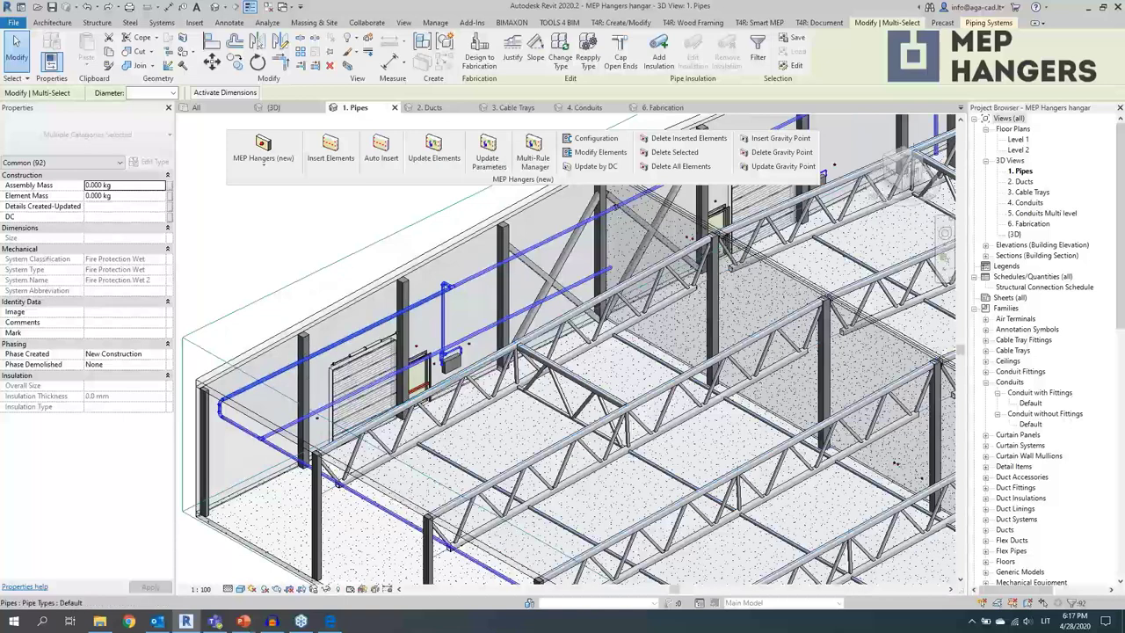
- Insert supports on the selected pipes with the L&R - Column configuration from the Pipes group, and accept the inserted details report
{"action": "left_click", "coordinate": [335, 168]}
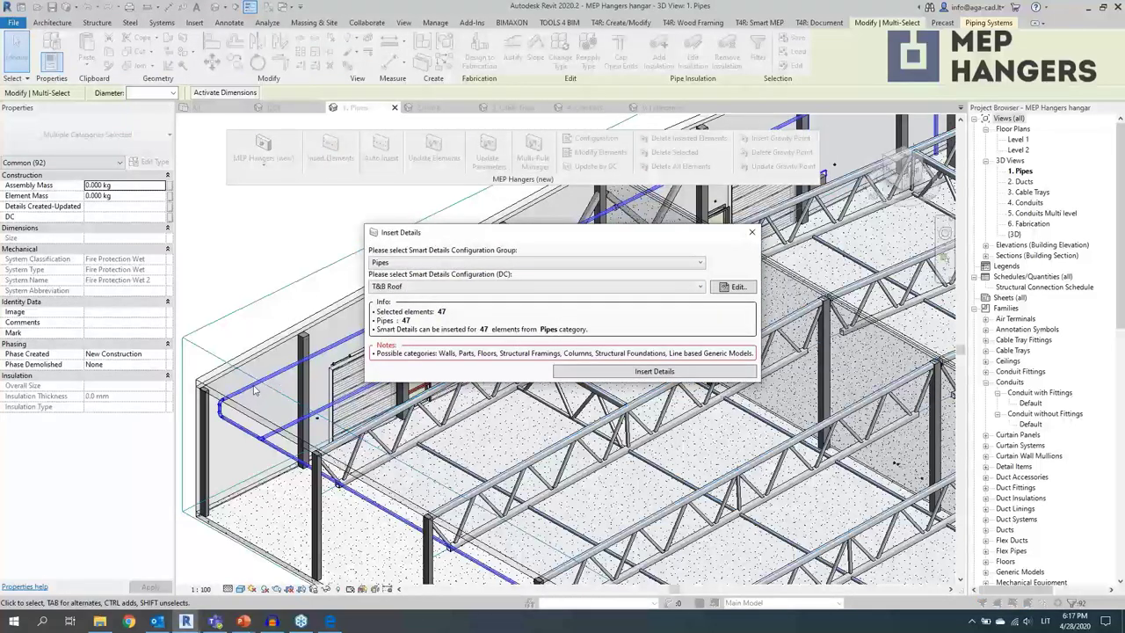
{"action": "left_click", "coordinate": [402, 288]}
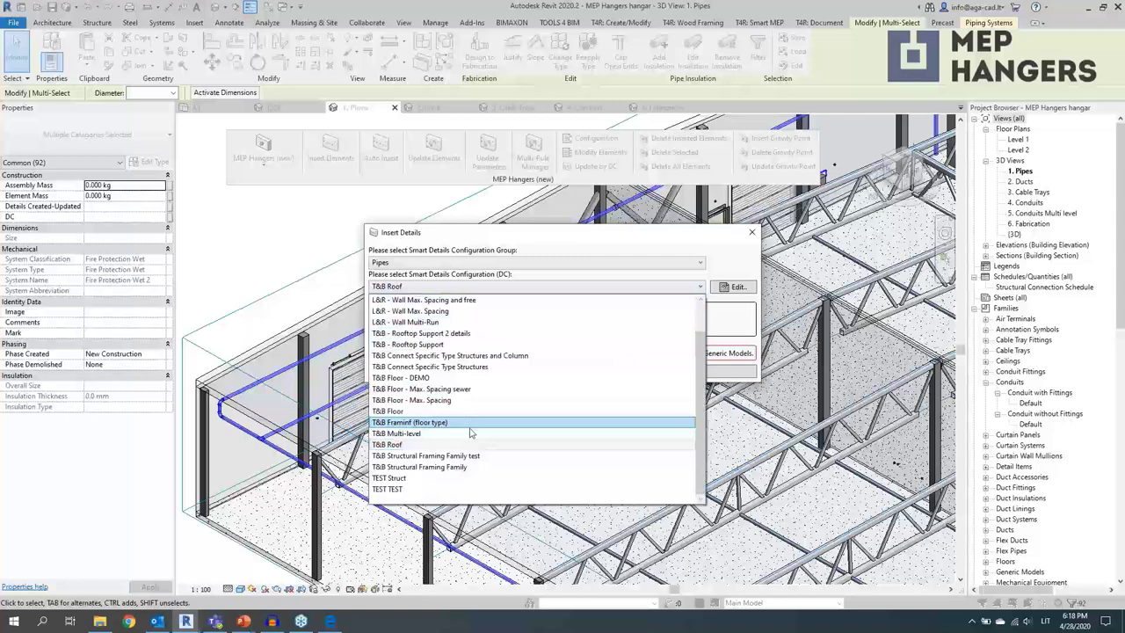
{"action": "scroll", "coordinate": [437, 369], "scroll_direction": "up", "scroll_amount": 1}
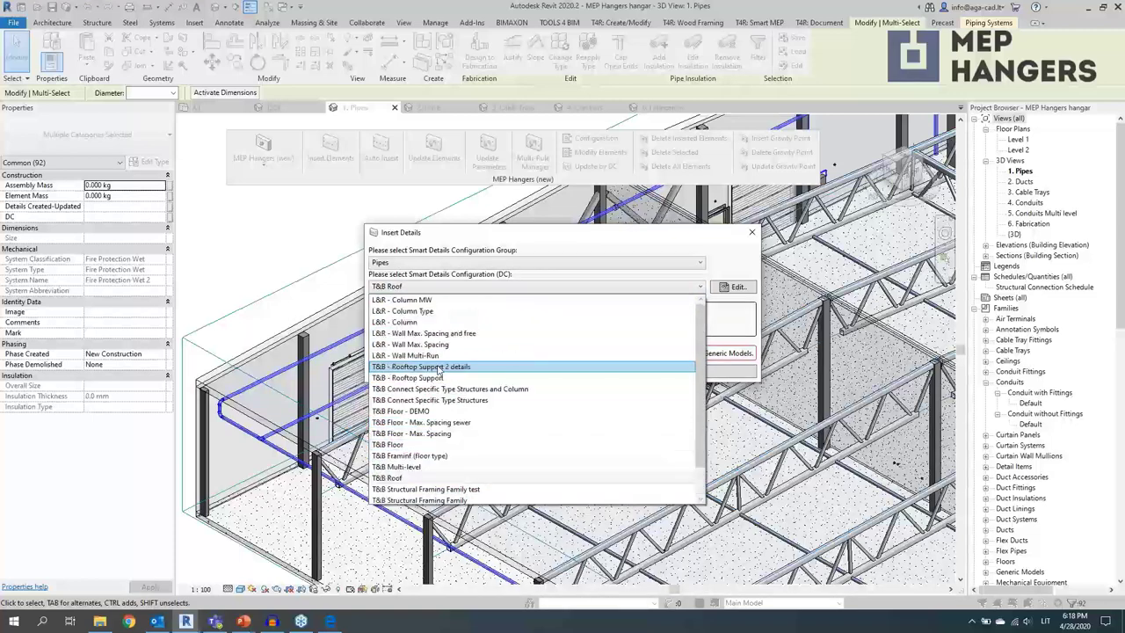
{"action": "left_click", "coordinate": [415, 325]}
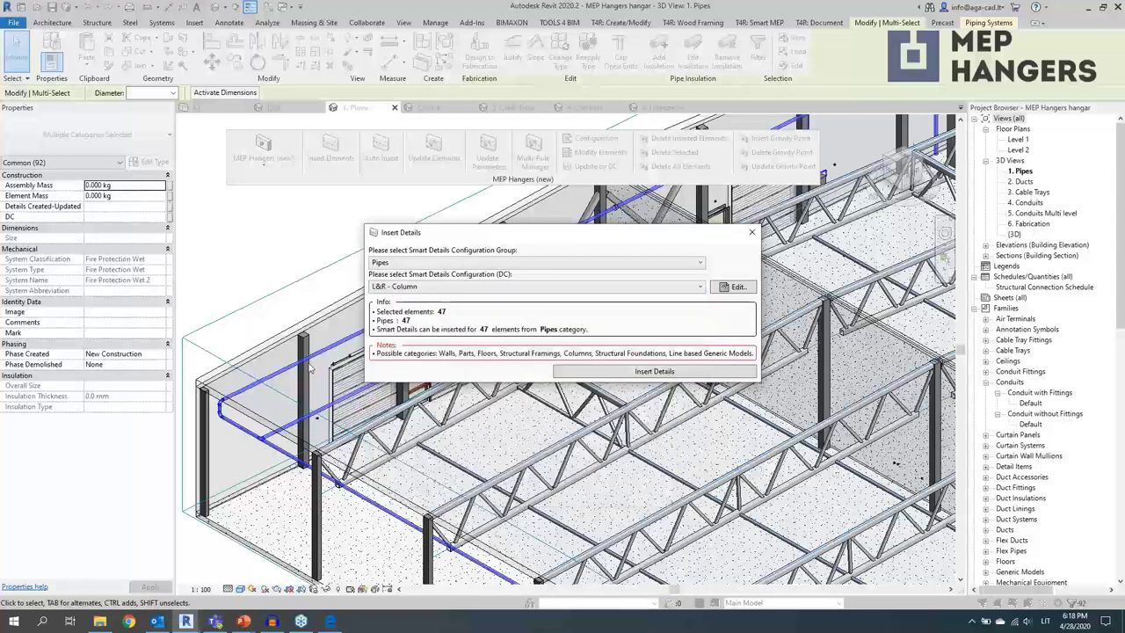
{"action": "left_click", "coordinate": [667, 371]}
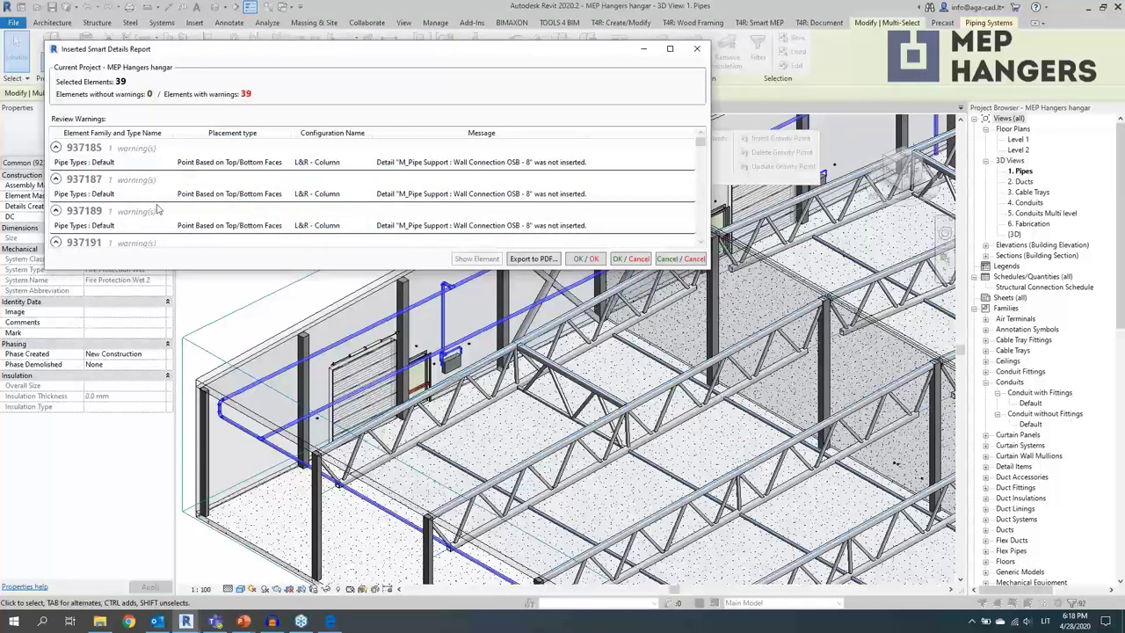
{"action": "left_click", "coordinate": [591, 260]}
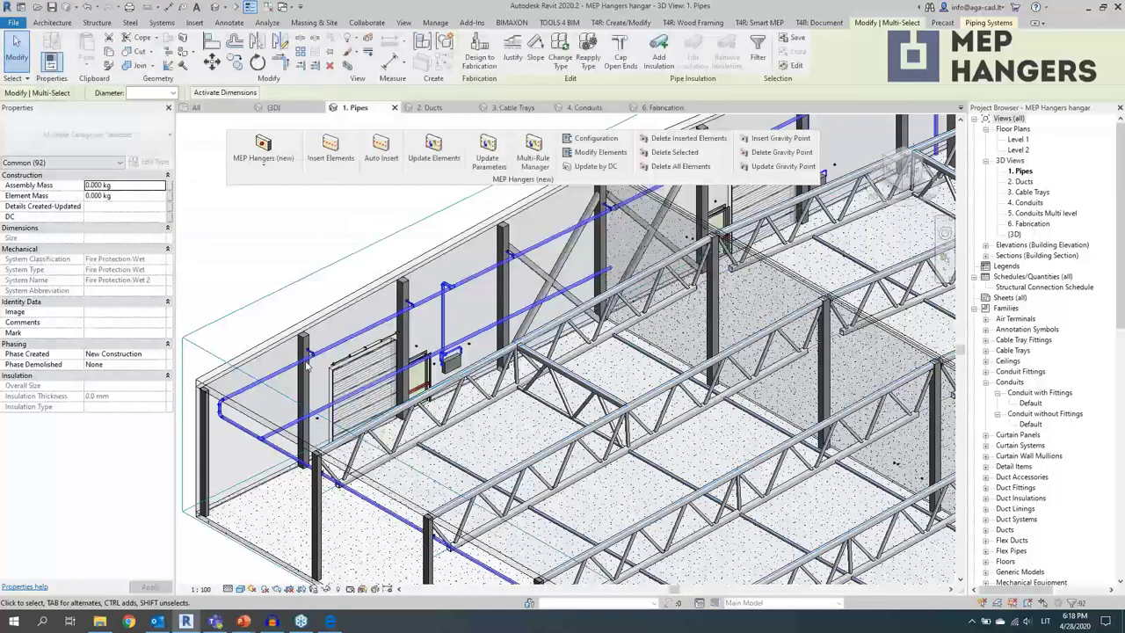
- Inspect the inserted supports connecting the upper pipe to the wall columns
{"action": "scroll", "coordinate": [314, 378], "scroll_direction": "up", "scroll_amount": 5}
{"action": "scroll", "coordinate": [325, 353], "scroll_direction": "up", "scroll_amount": 4}
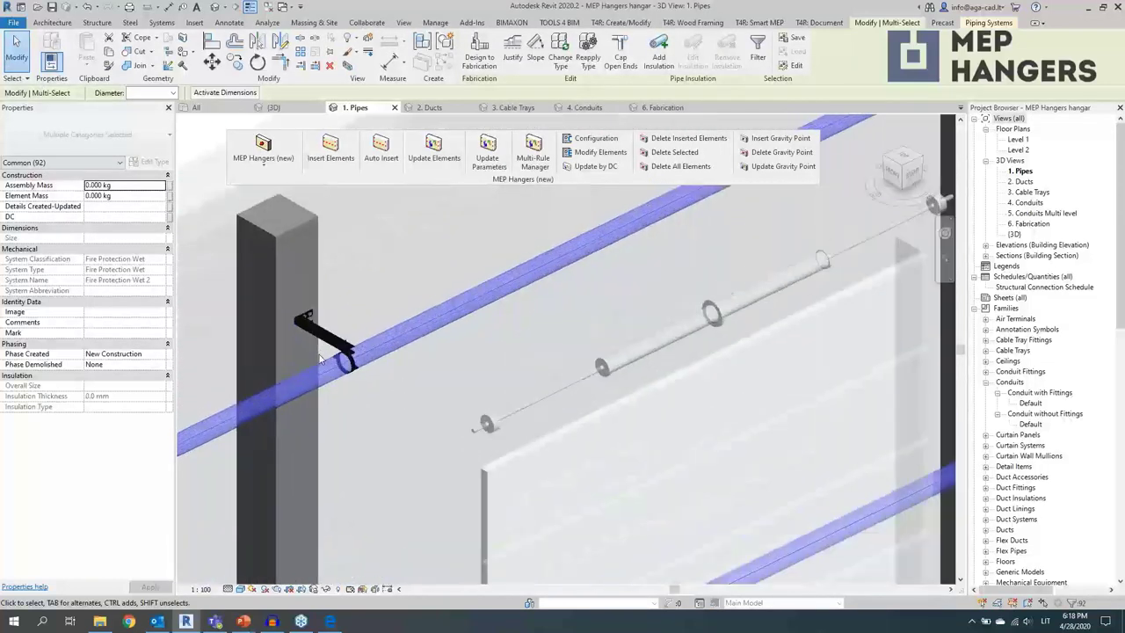
{"action": "scroll", "coordinate": [342, 358], "scroll_direction": "down", "scroll_amount": 6}
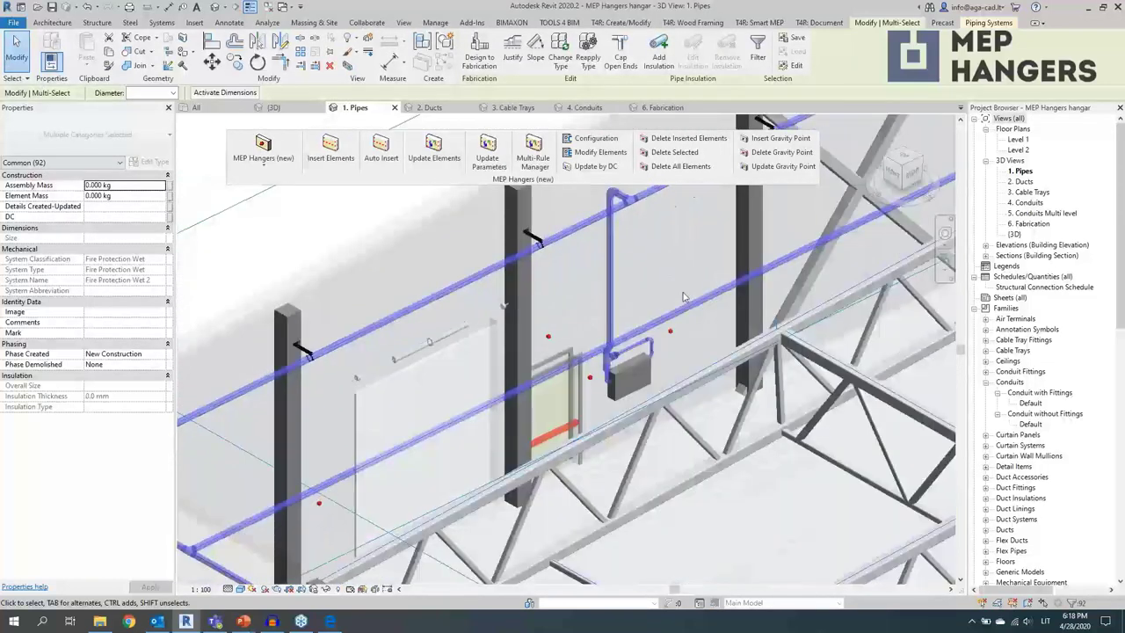
{"action": "scroll", "coordinate": [694, 290], "scroll_direction": "up", "scroll_amount": 2}
{"action": "scroll", "coordinate": [686, 281], "scroll_direction": "down", "scroll_amount": 3}
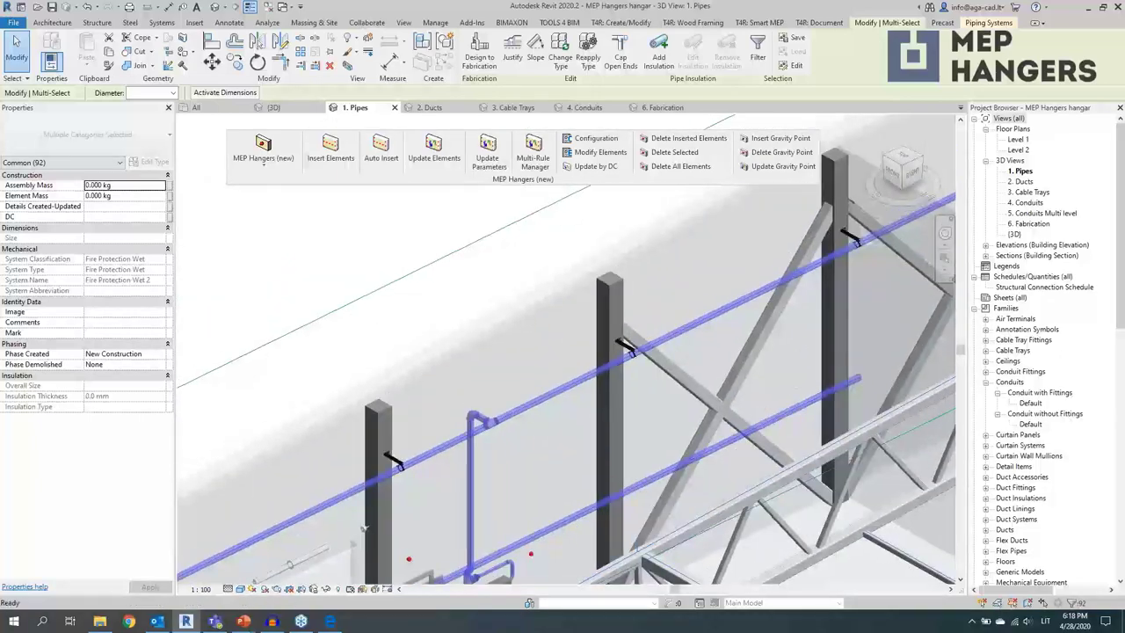
- Examine how the pipe supports attach to the concrete and steel columns of different shapes around the hangar's corner
{"action": "middle_click_drag", "start_coordinate": [791, 229], "coordinate": [645, 341]}
{"action": "scroll", "coordinate": [747, 352], "scroll_direction": "up", "scroll_amount": 6}
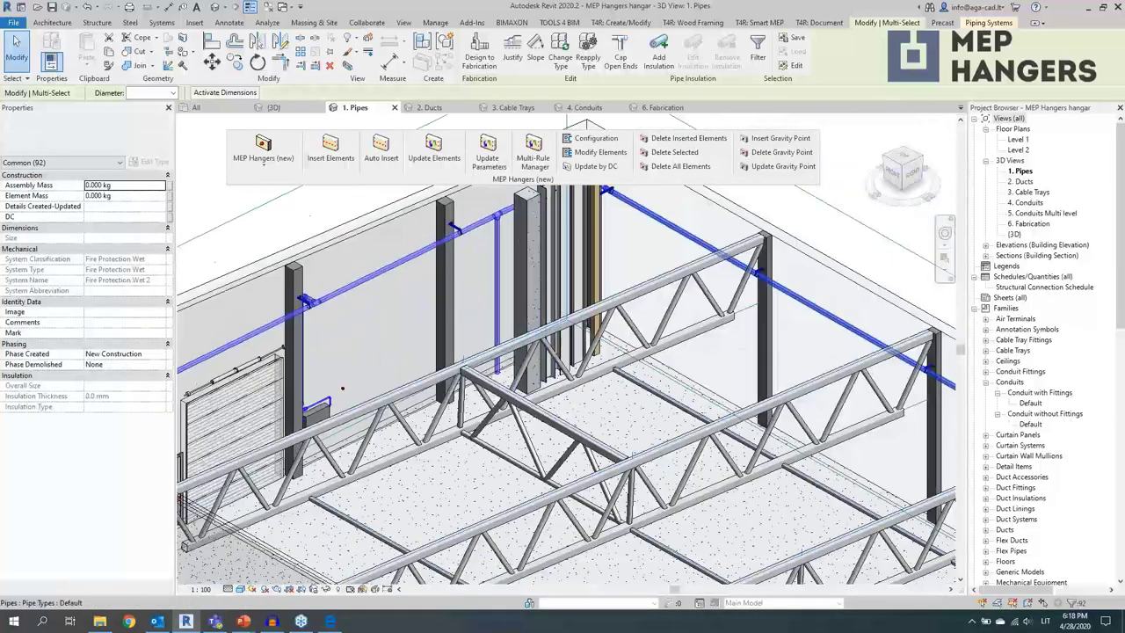
{"action": "scroll", "coordinate": [767, 365], "scroll_direction": "down", "scroll_amount": 6}
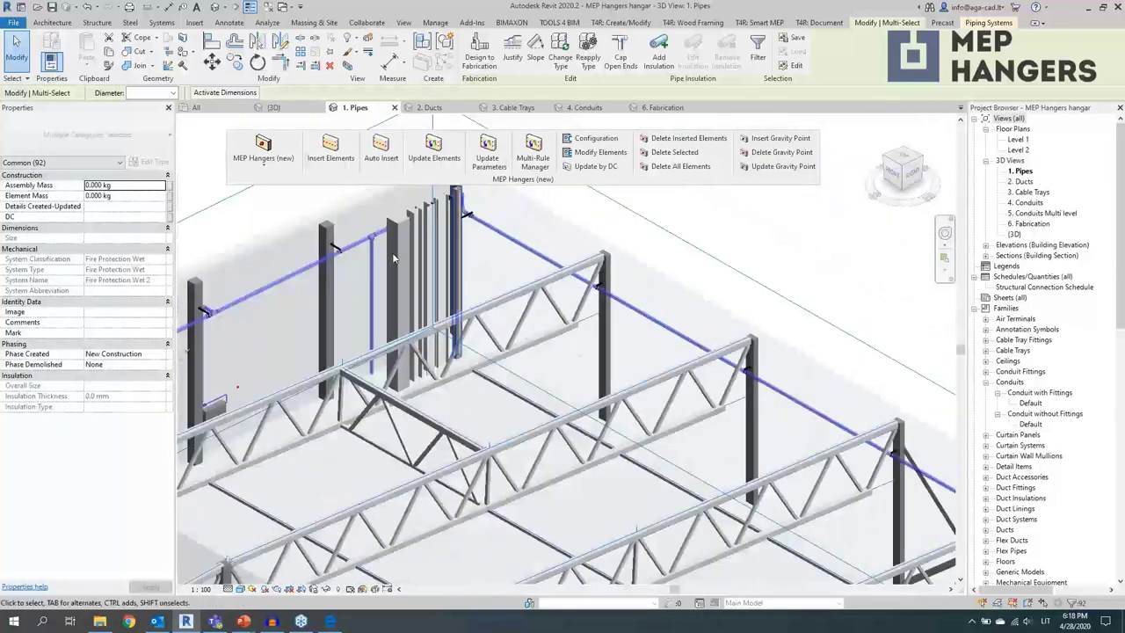
{"action": "left_click", "coordinate": [237, 254]}
{"action": "middle_click_drag", "start_coordinate": [237, 255], "coordinate": [468, 255], "text": "shift"}
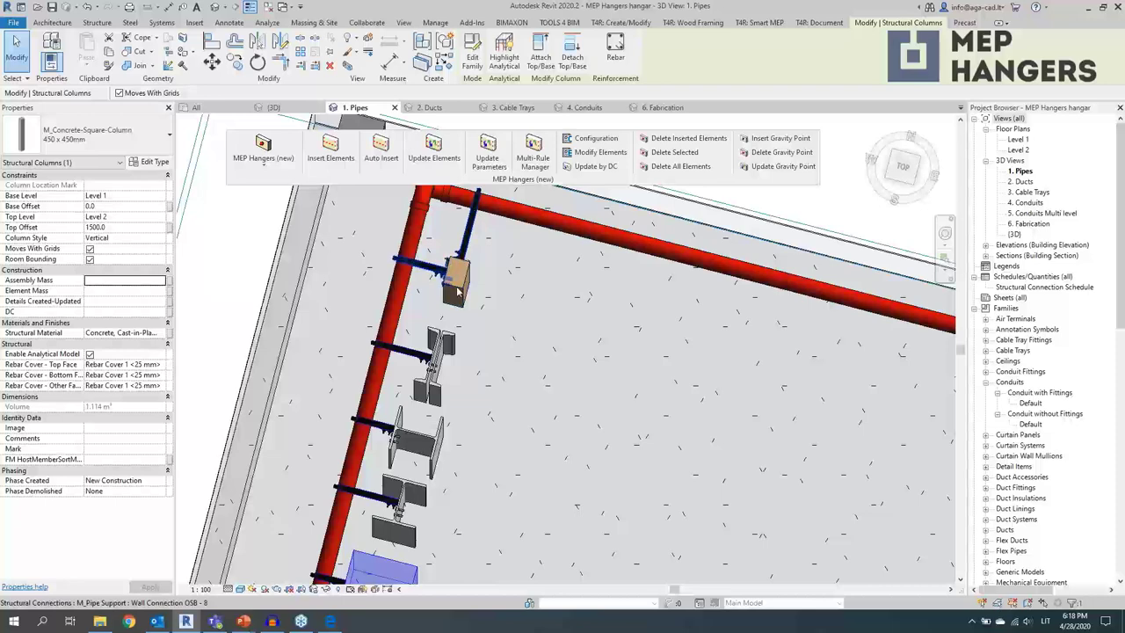
{"action": "mouse_move", "coordinate": [443, 323]}
{"action": "middle_mouse_down", "text": "shift"}
{"action": "mouse_move", "coordinate": [502, 316]}
{"action": "mouse_move", "coordinate": [629, 267]}
{"action": "mouse_move", "coordinate": [592, 300]}
{"action": "mouse_move", "coordinate": [591, 431]}
{"action": "mouse_move", "coordinate": [413, 332]}
{"action": "mouse_move", "coordinate": [466, 383]}
{"action": "middle_mouse_up", "text": "shift"}
{"action": "scroll", "coordinate": [592, 300], "scroll_direction": "down", "scroll_amount": 4}
- Select the lower straight pipe along the side wall and insert hangers on it with the T&B Roof configuration
{"action": "left_click", "coordinate": [417, 343]}
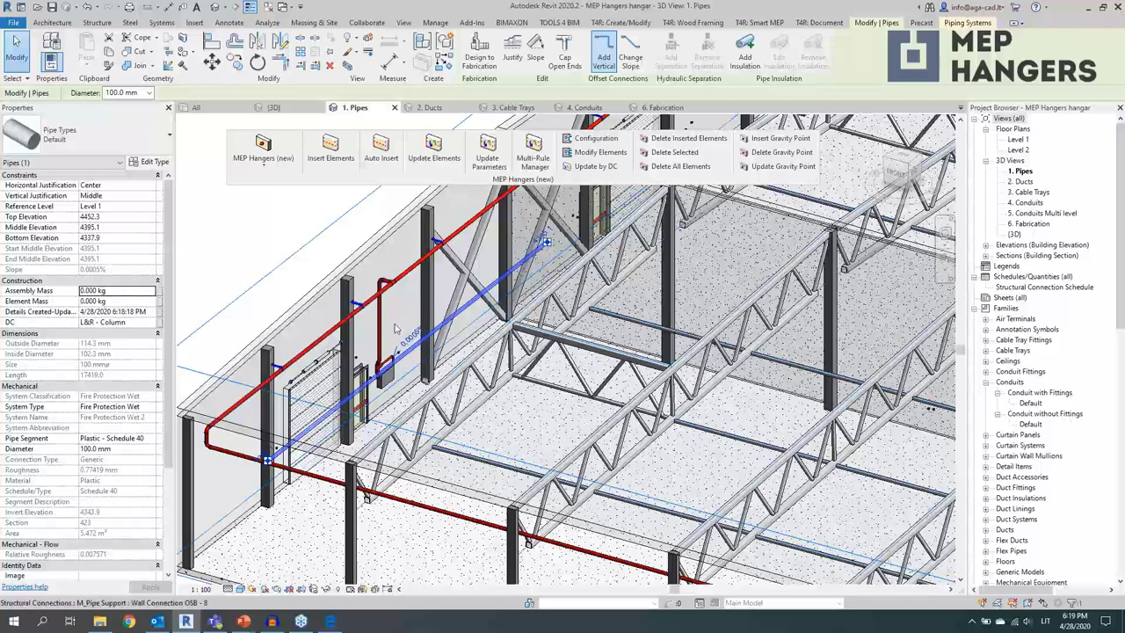
{"action": "scroll", "coordinate": [373, 319], "scroll_direction": "up", "scroll_amount": 1}
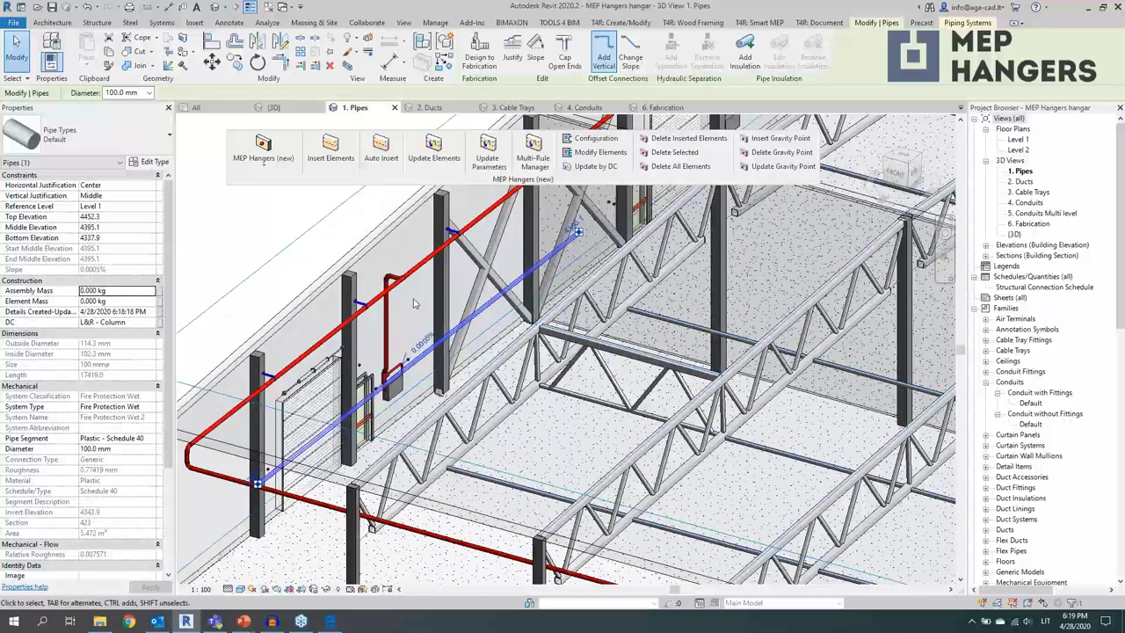
{"action": "left_click", "coordinate": [334, 166]}
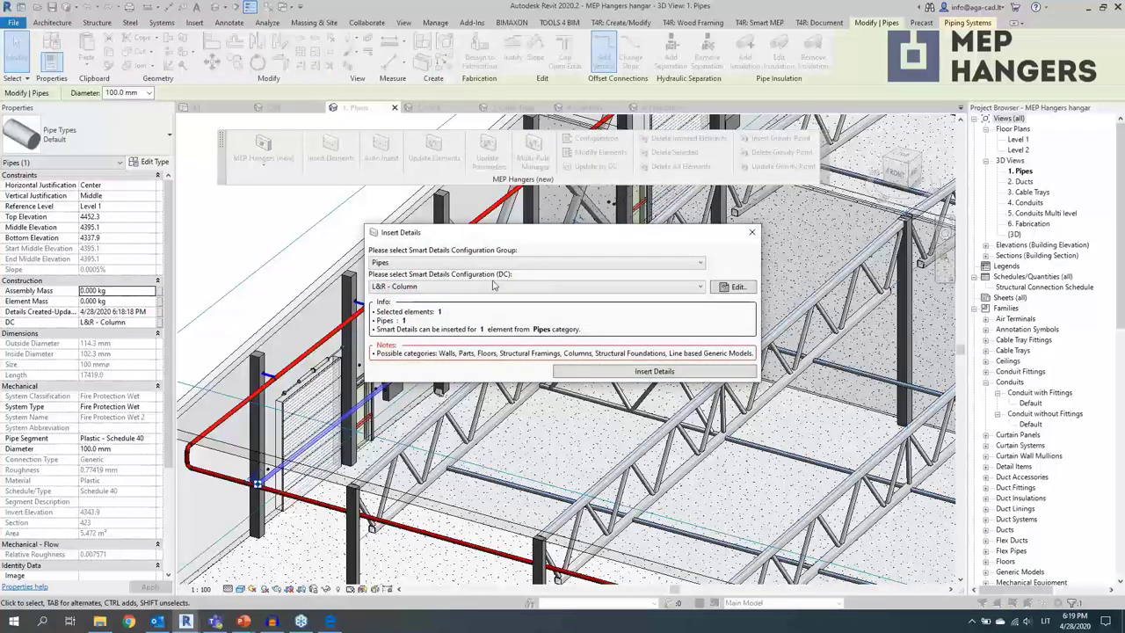
{"action": "left_click", "coordinate": [494, 285]}
{"action": "left_click", "coordinate": [446, 458]}
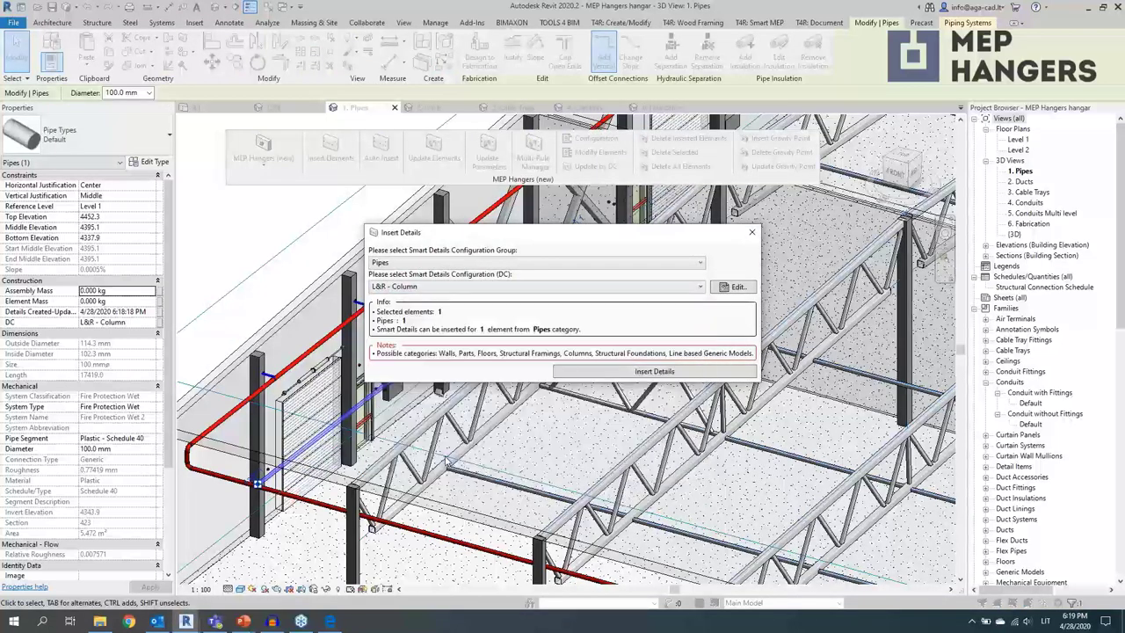
{"action": "left_click", "coordinate": [607, 375]}
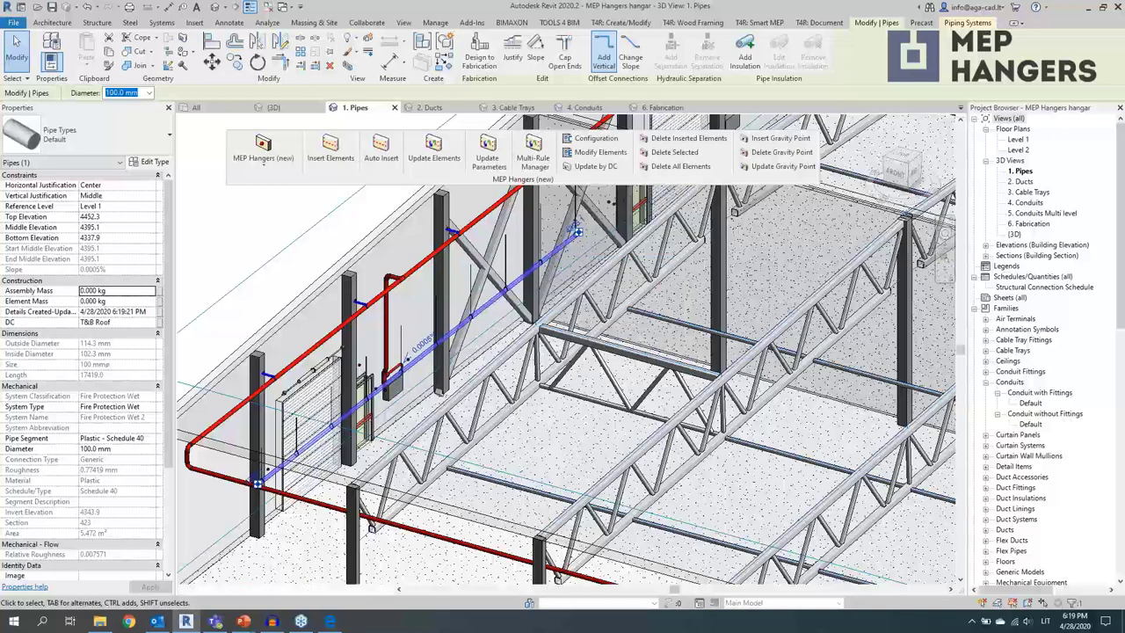
- Inspect the hangers on the lower pipe and select the one by the roller door to check its Distance To Deck
{"action": "scroll", "coordinate": [404, 393], "scroll_direction": "up", "scroll_amount": 4}
{"action": "scroll", "coordinate": [361, 407], "scroll_direction": "up", "scroll_amount": 3}
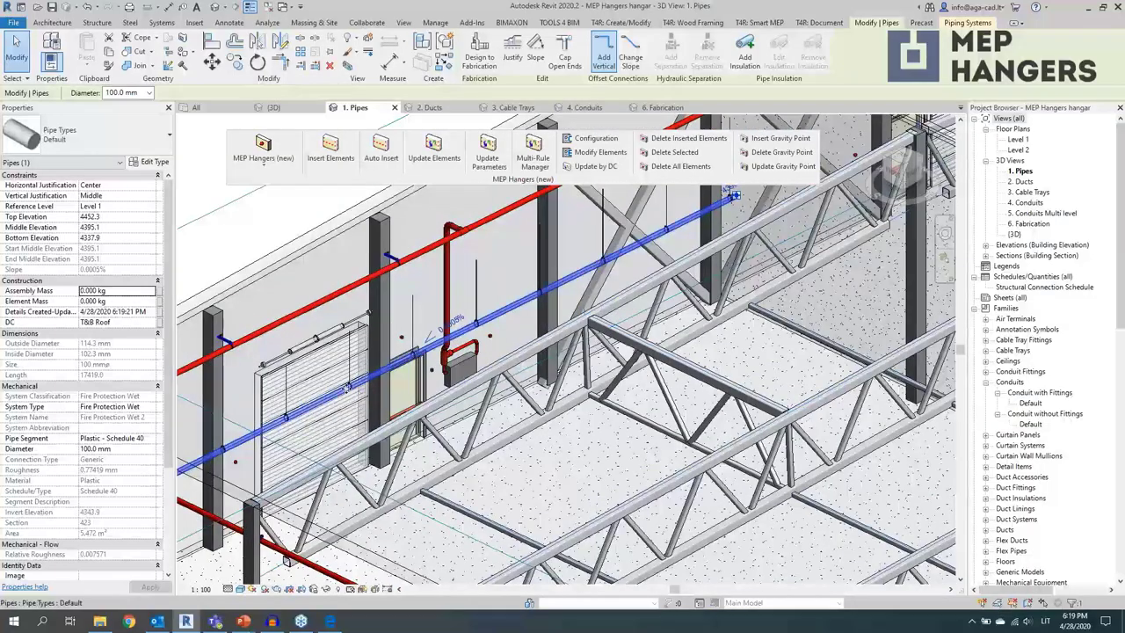
{"action": "middle_click_drag", "start_coordinate": [383, 371], "coordinate": [580, 376], "text": "shift"}
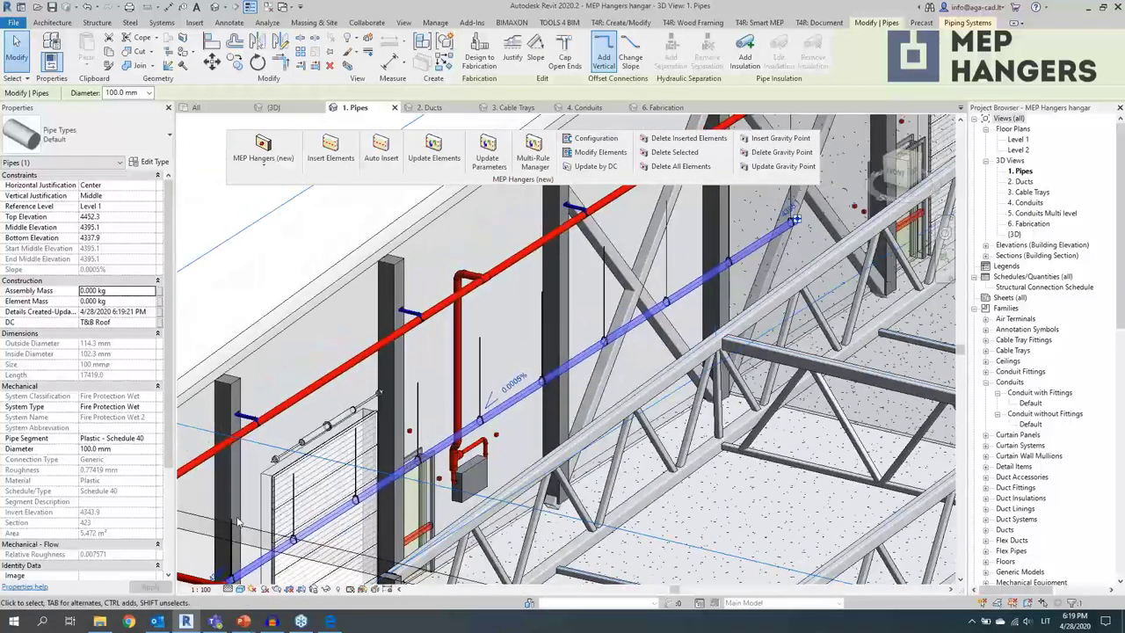
{"action": "left_click", "coordinate": [283, 542]}
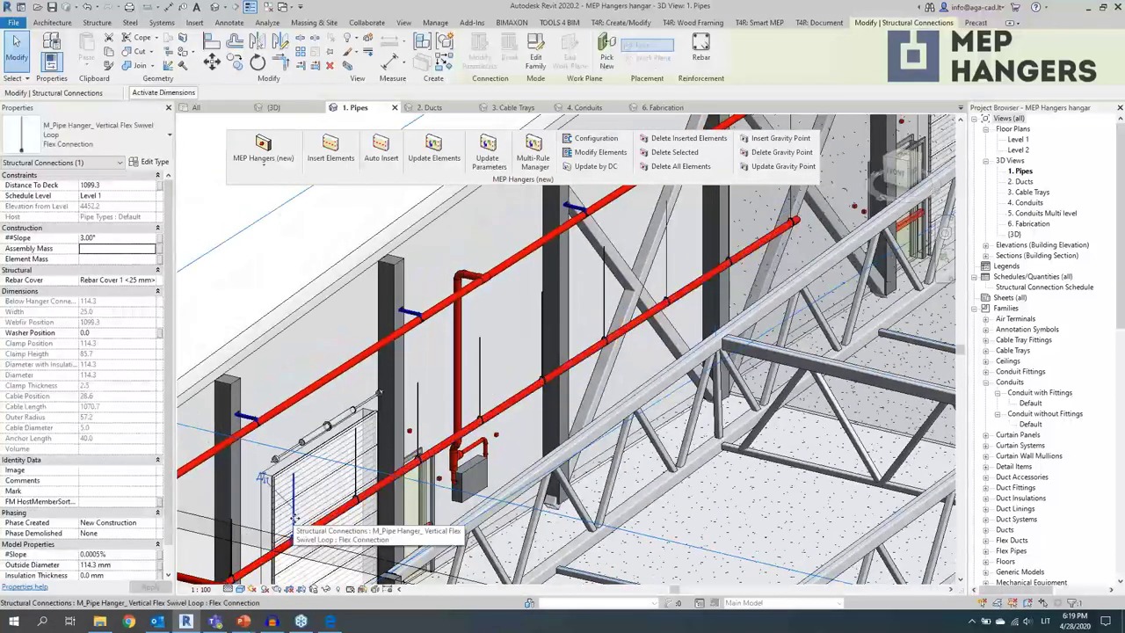
{"action": "middle_click_drag", "start_coordinate": [285, 523], "coordinate": [277, 445], "text": "shift"}
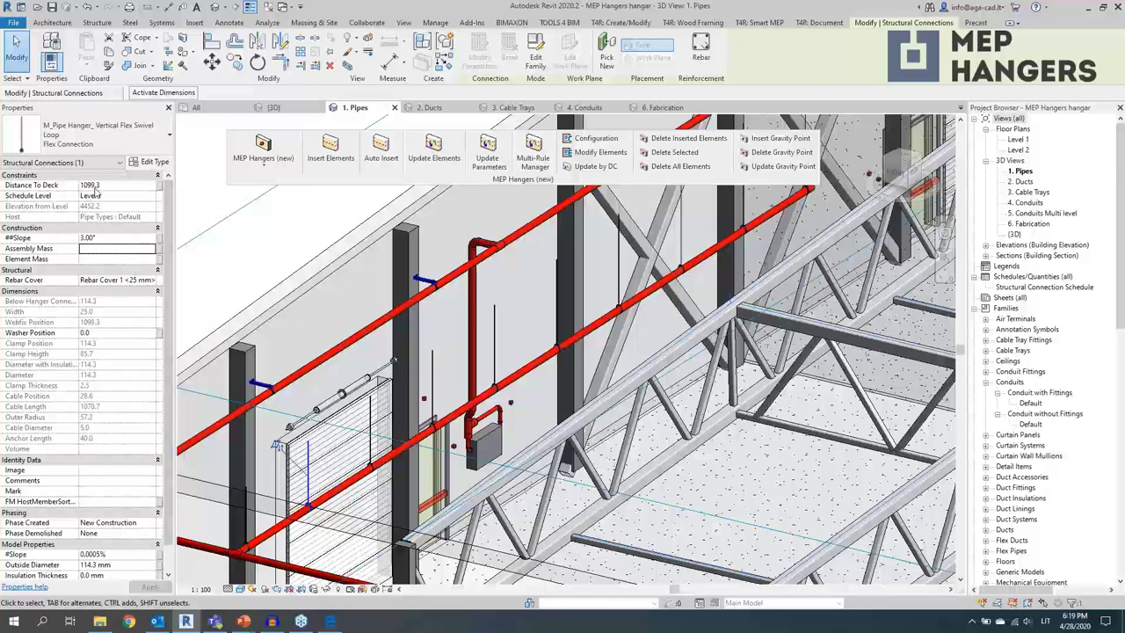
- Select the hanger at the far end of the lower pipe and review its Distance To Deck, slope and dimension properties
{"action": "middle_click_drag", "start_coordinate": [615, 290], "coordinate": [714, 255], "text": "shift"}
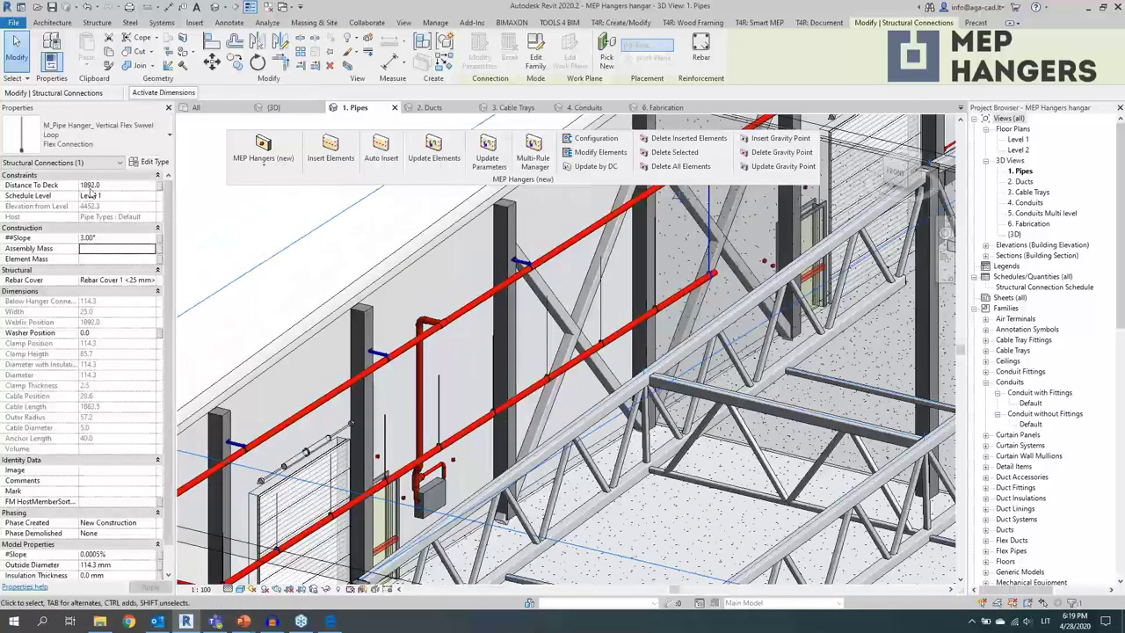
{"action": "middle_click_drag", "start_coordinate": [716, 266], "coordinate": [690, 315]}
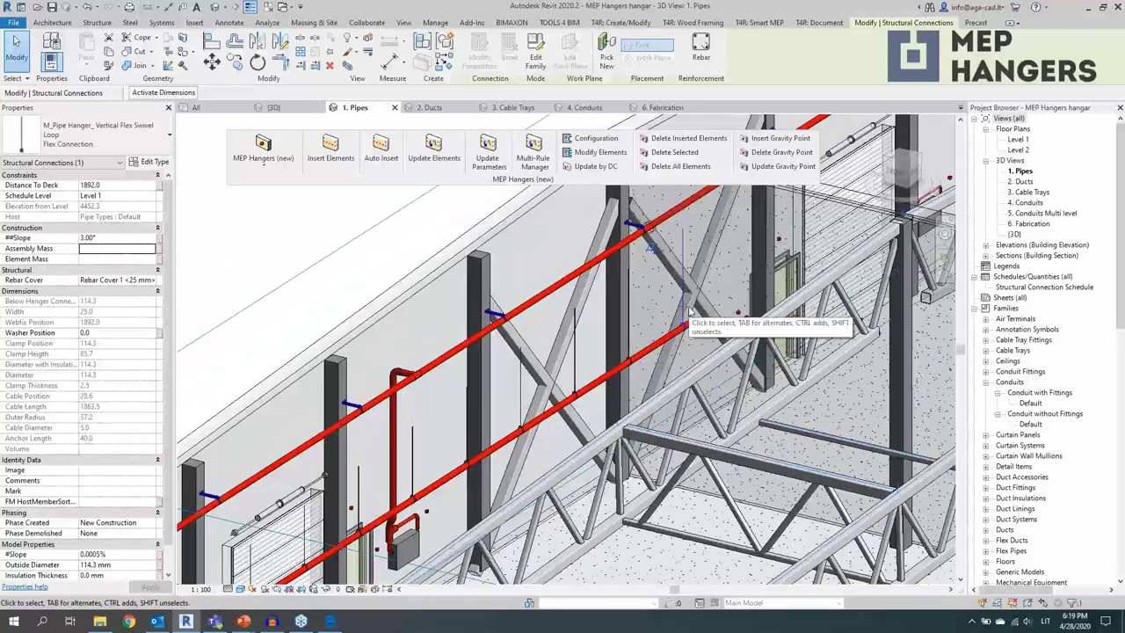
{"action": "middle_click_drag", "start_coordinate": [690, 314], "coordinate": [657, 345], "text": "shift"}
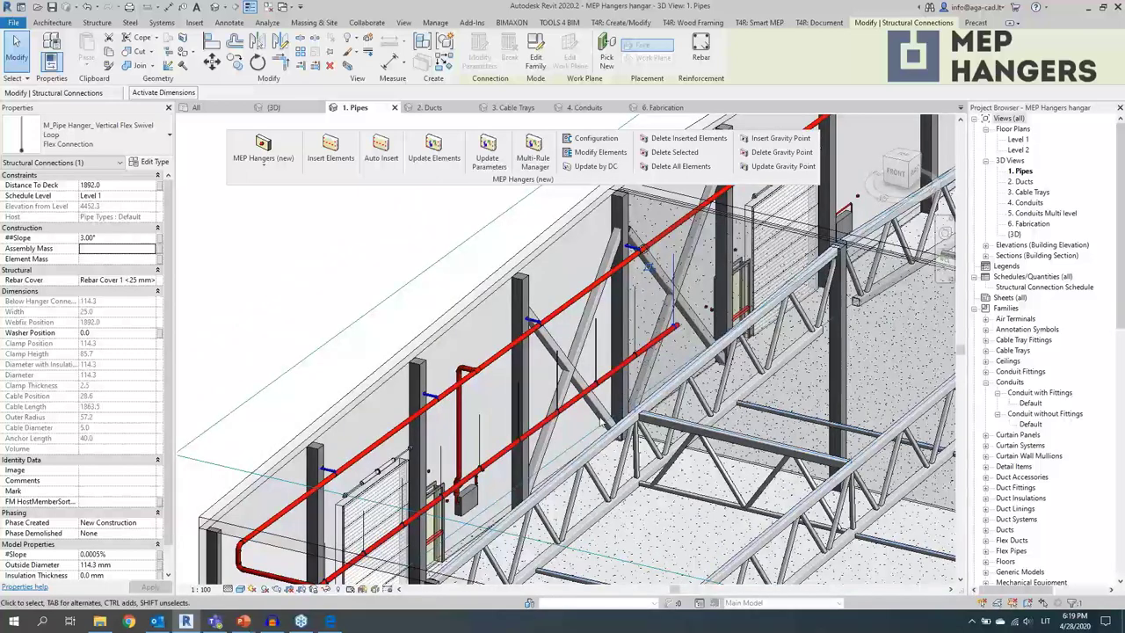
{"action": "middle_click_drag", "start_coordinate": [561, 444], "coordinate": [584, 358], "text": "shift"}
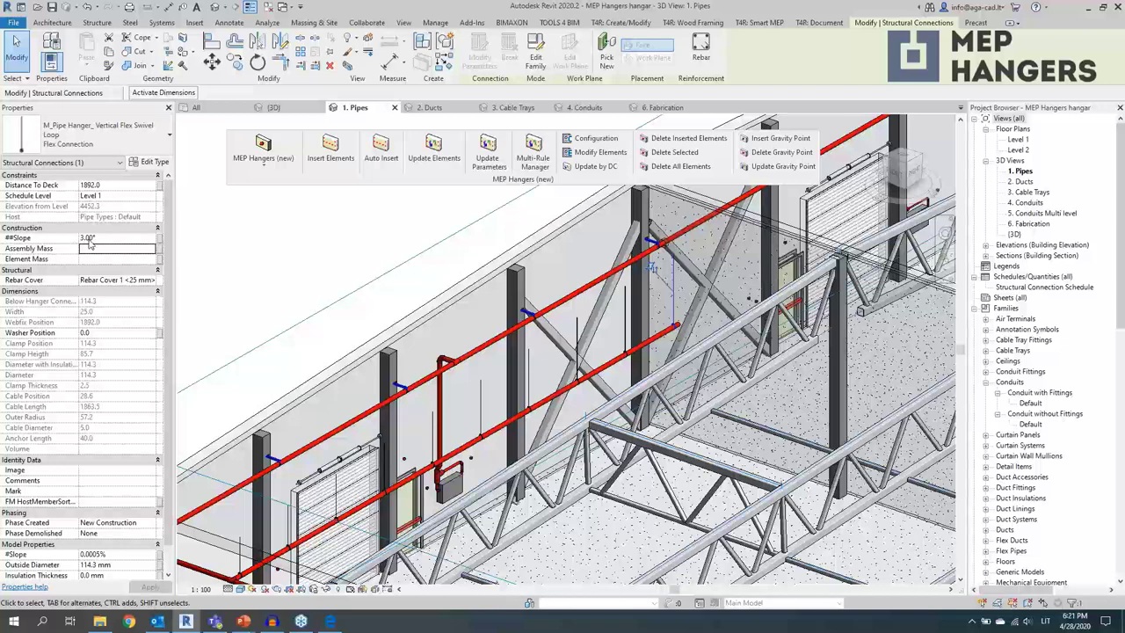
{"action": "scroll", "coordinate": [97, 287], "scroll_direction": "down", "scroll_amount": 1}
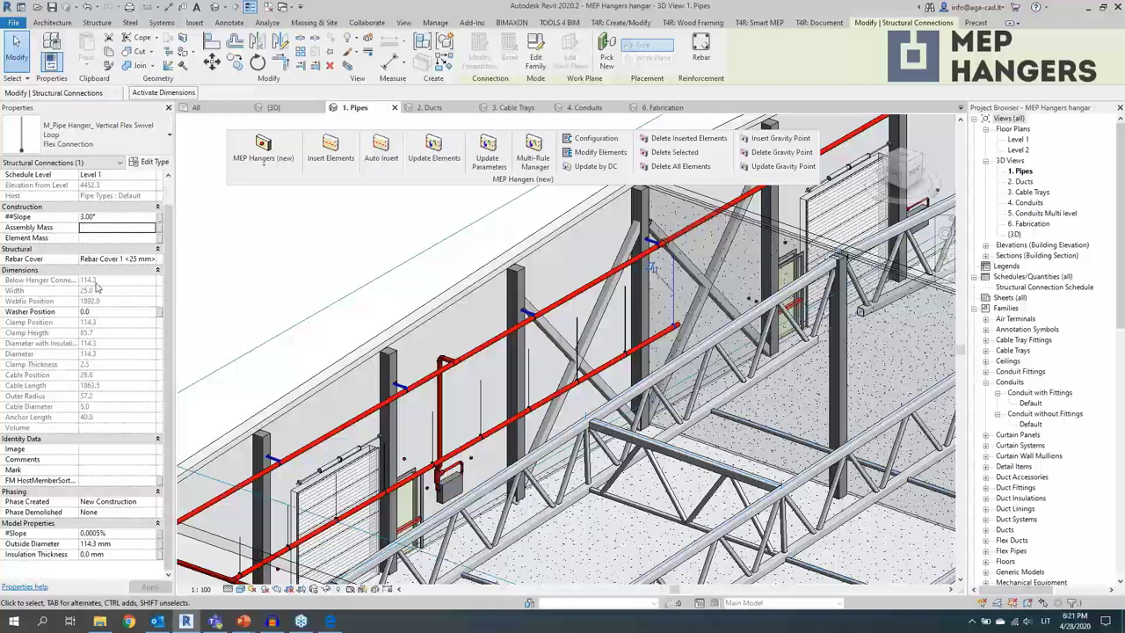
{"action": "scroll", "coordinate": [79, 301], "scroll_direction": "up", "scroll_amount": 1}
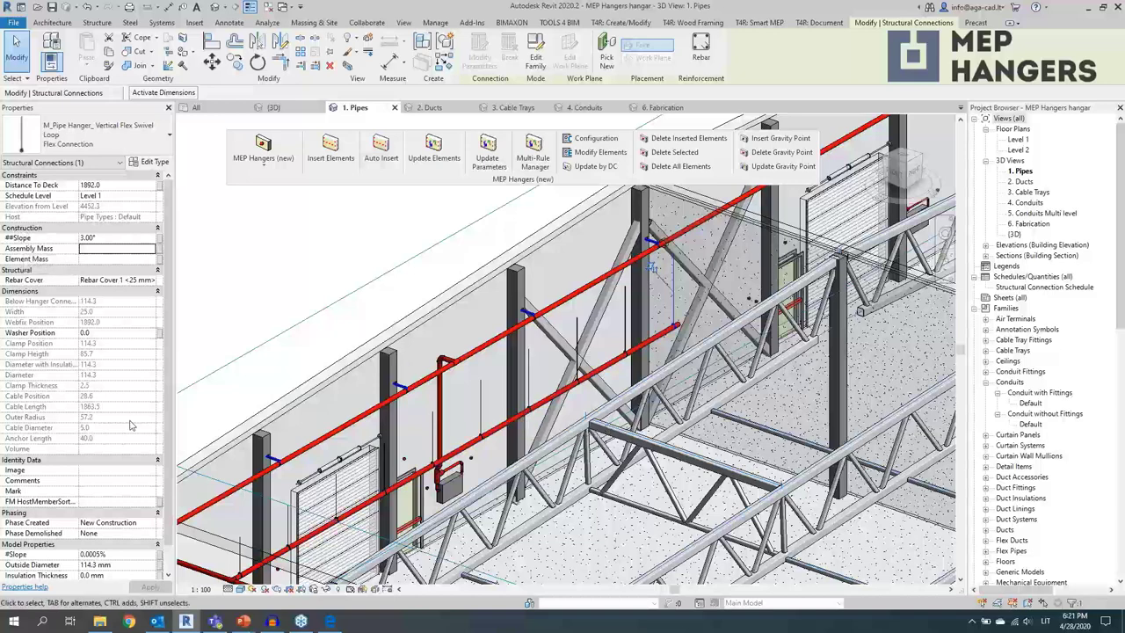
{"action": "scroll", "coordinate": [126, 427], "scroll_direction": "down", "scroll_amount": 1}
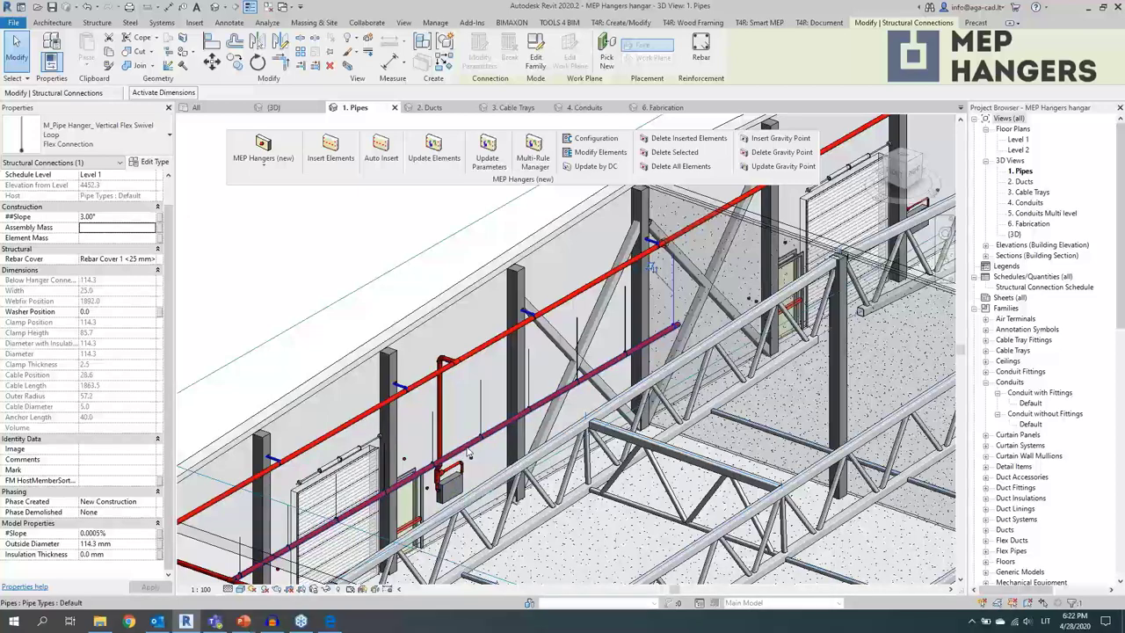
- Open the 2. Ducts 3D view and select the entire Supply Air duct network connected to the long round duct
{"action": "scroll", "coordinate": [468, 453], "scroll_direction": "down", "scroll_amount": 3}
{"action": "middle_click_drag", "start_coordinate": [615, 369], "coordinate": [440, 343], "text": "shift"}
{"action": "left_click", "coordinate": [432, 107]}
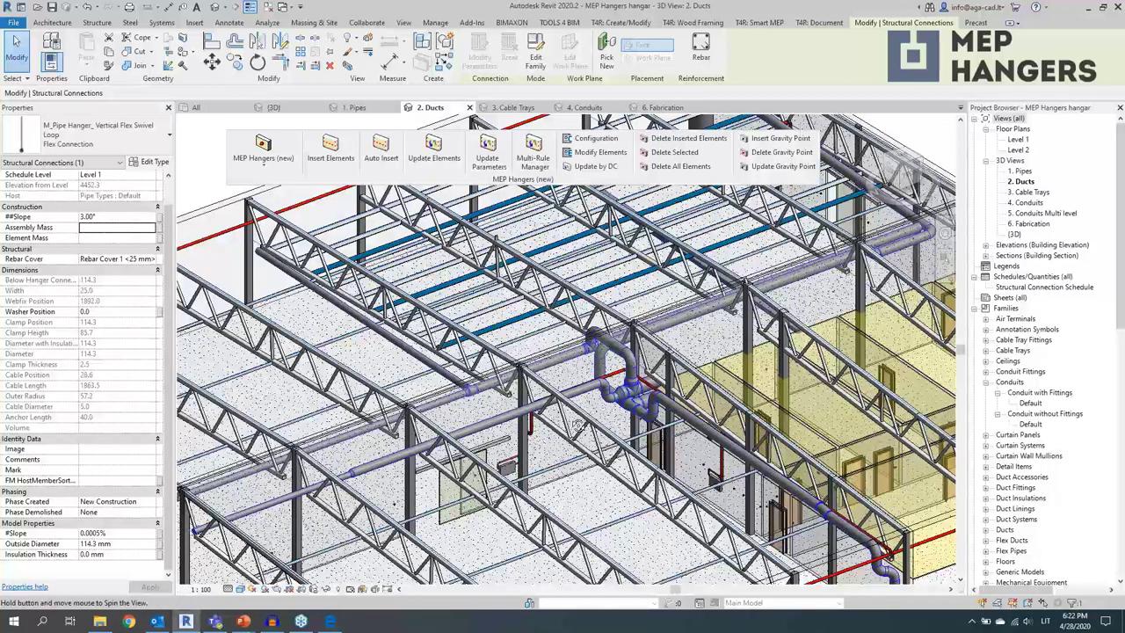
{"action": "middle_click_drag", "start_coordinate": [631, 357], "coordinate": [573, 446], "text": "shift"}
{"action": "scroll", "coordinate": [475, 419], "scroll_direction": "up", "scroll_amount": 3}
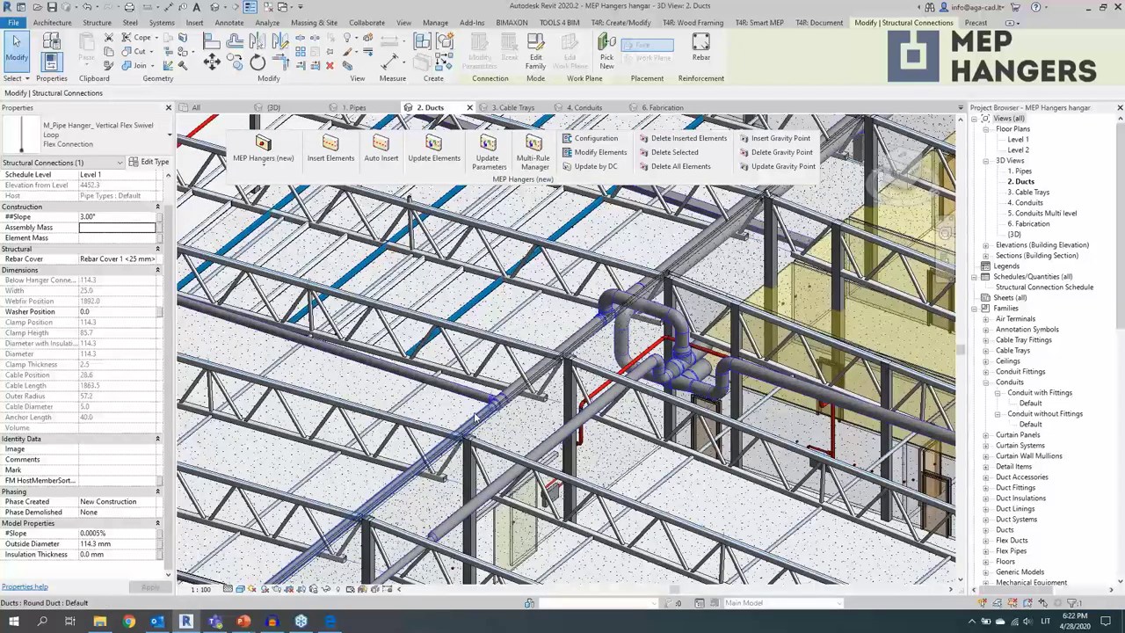
{"action": "left_click", "coordinate": [474, 419]}
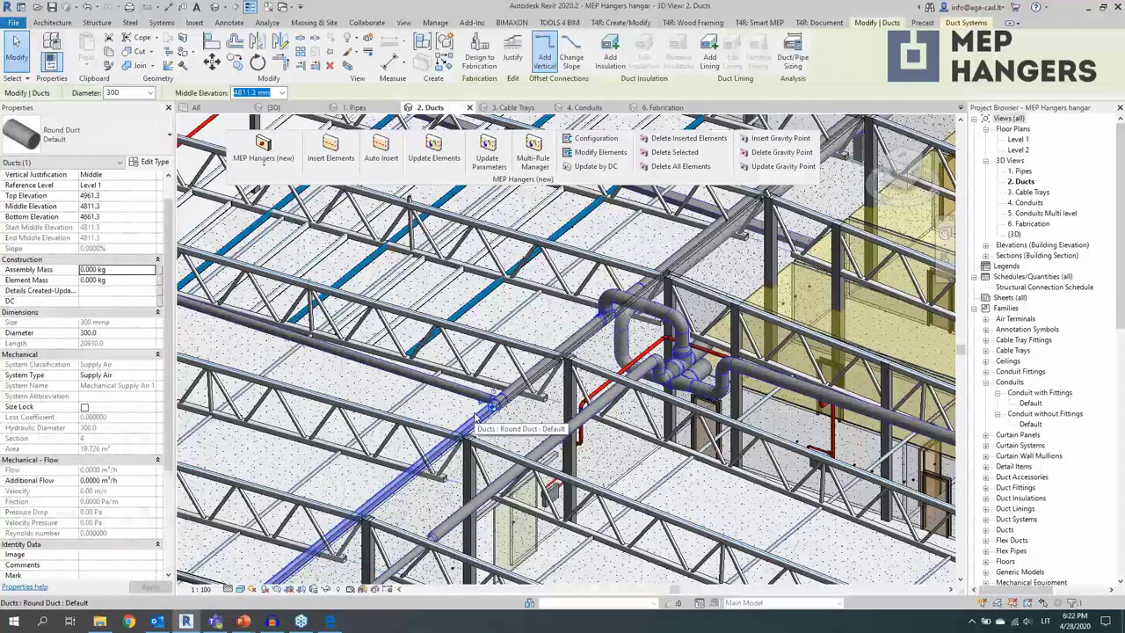
{"action": "key", "text": "Tab"}
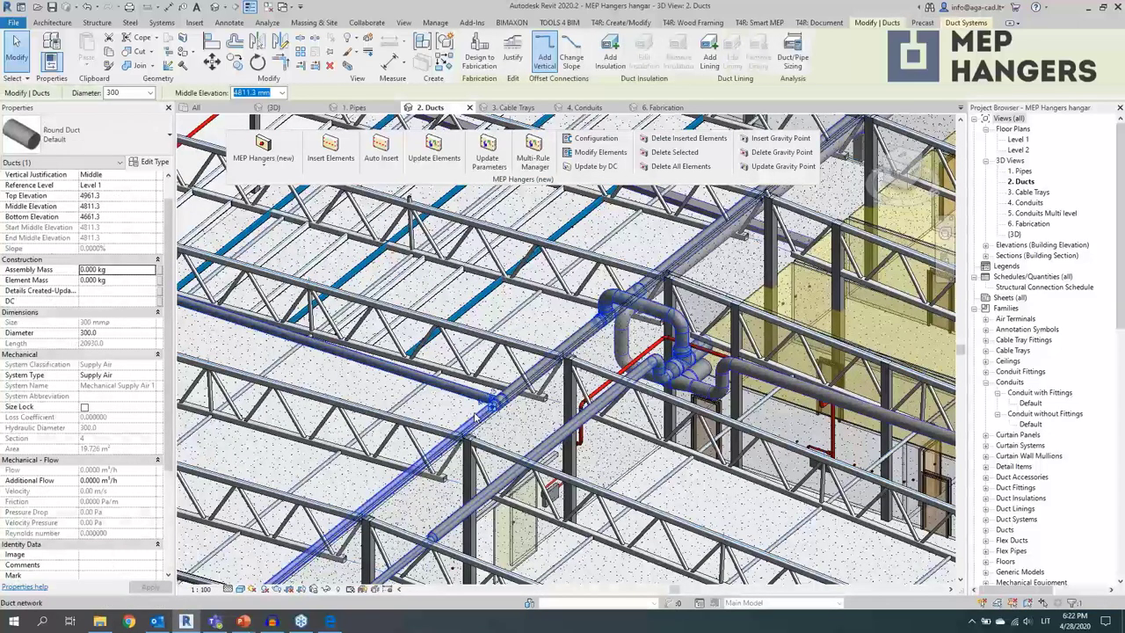
{"action": "left_click", "coordinate": [470, 428]}
{"action": "scroll", "coordinate": [470, 428], "scroll_direction": "up", "scroll_amount": 2}
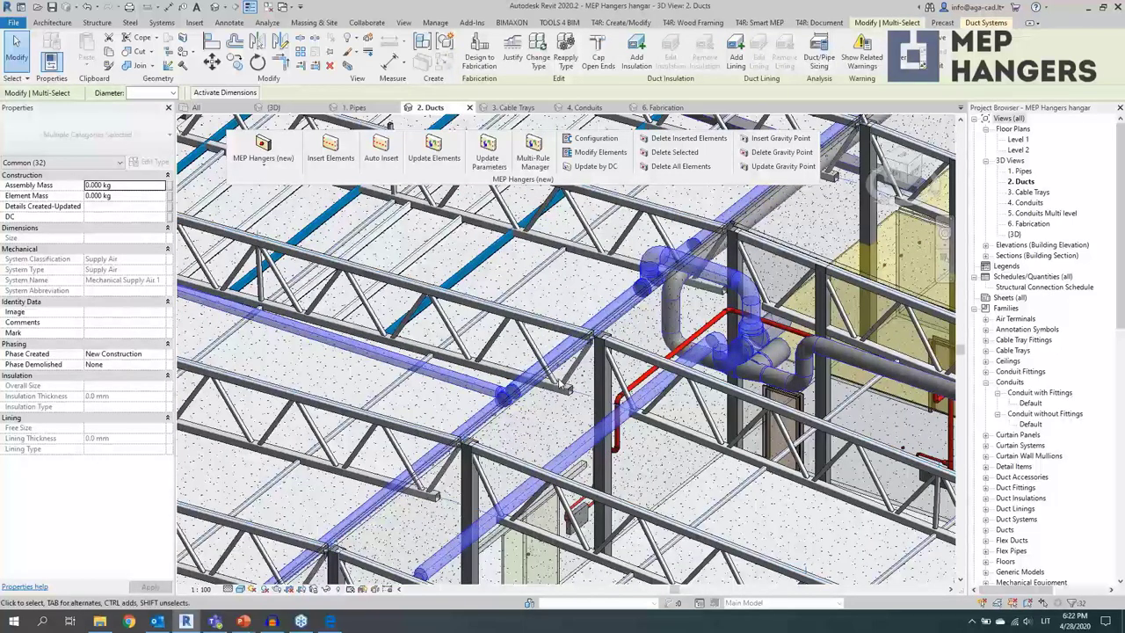
- Insert hangers on the selected ducts with the Round - T&B Structural configuration from the Round Ducts group, reviewing its settings and accepting the details report
{"action": "left_click", "coordinate": [341, 166]}
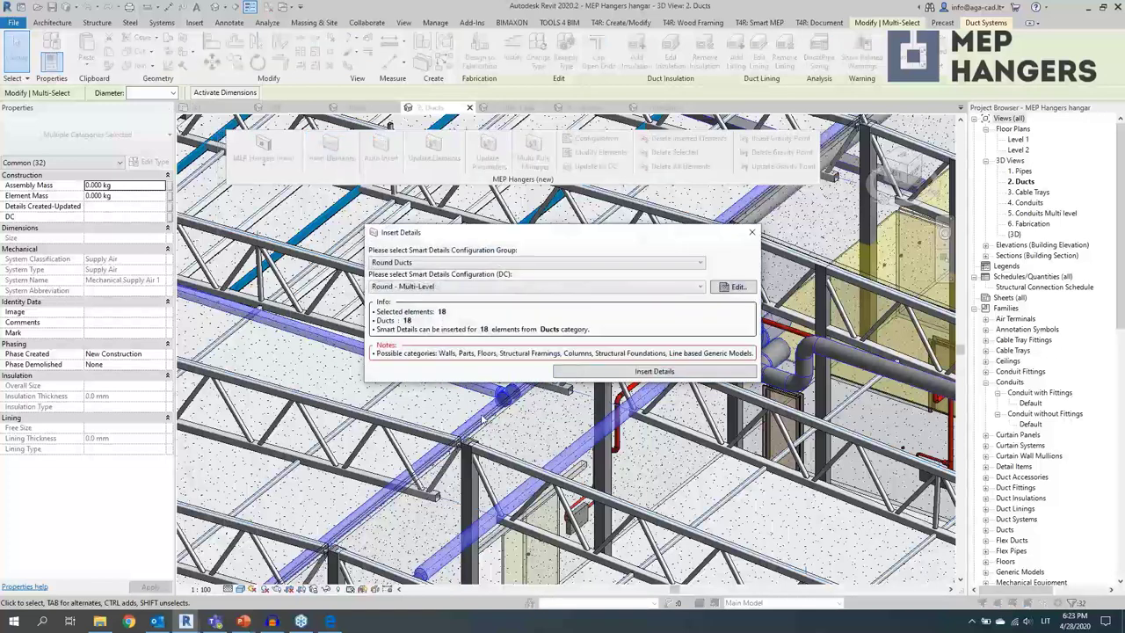
{"action": "left_click_drag", "start_coordinate": [521, 236], "coordinate": [543, 193]}
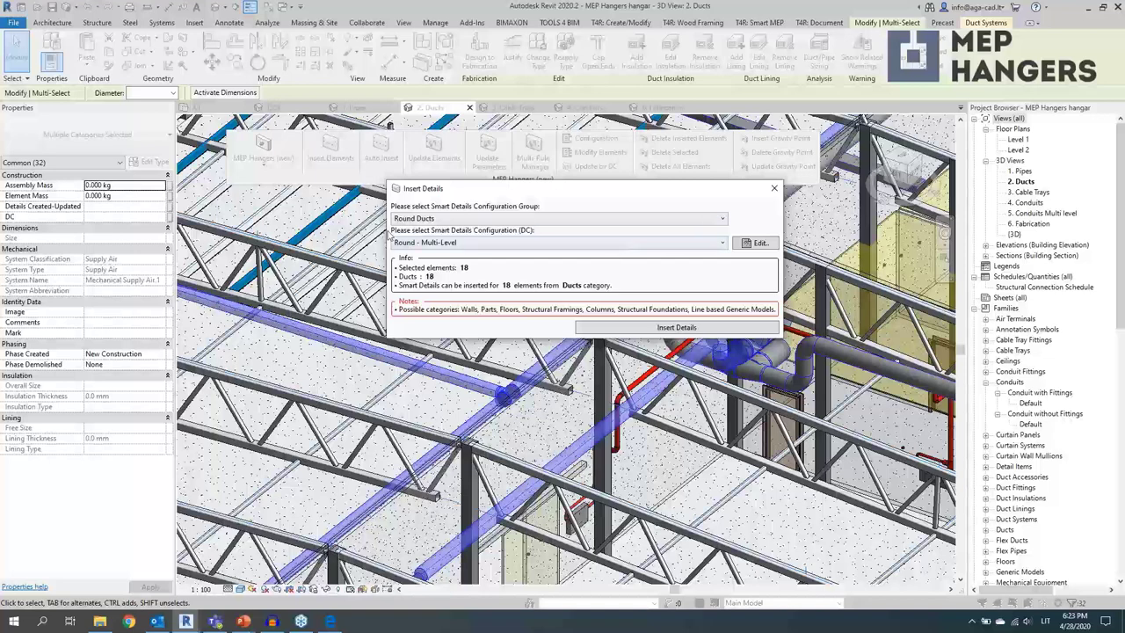
{"action": "left_click", "coordinate": [446, 243]}
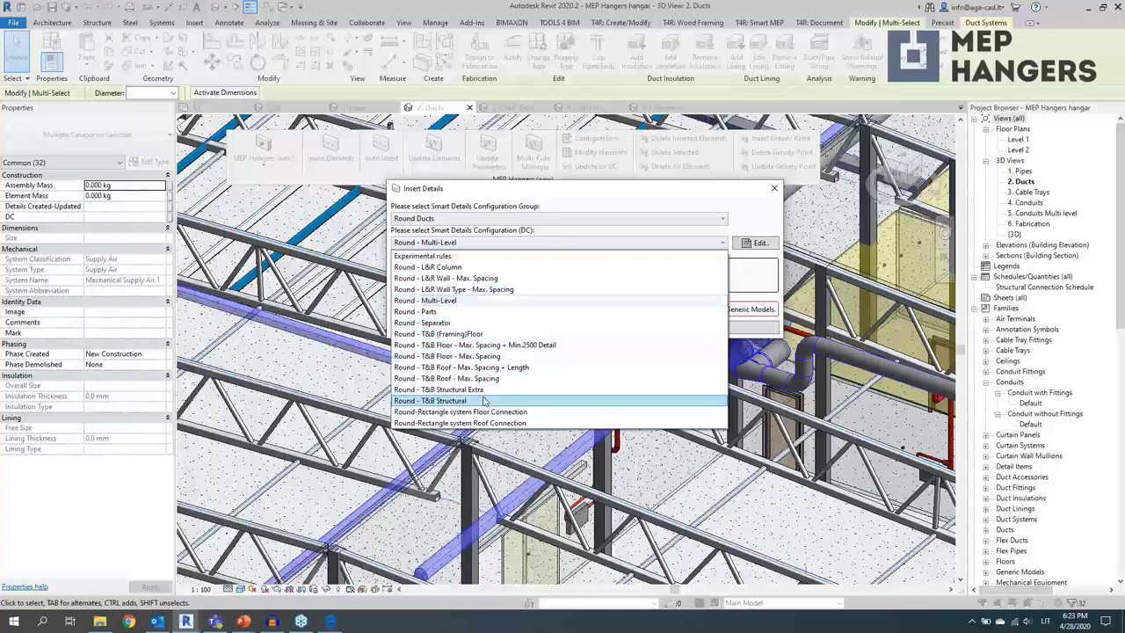
{"action": "left_click", "coordinate": [483, 401]}
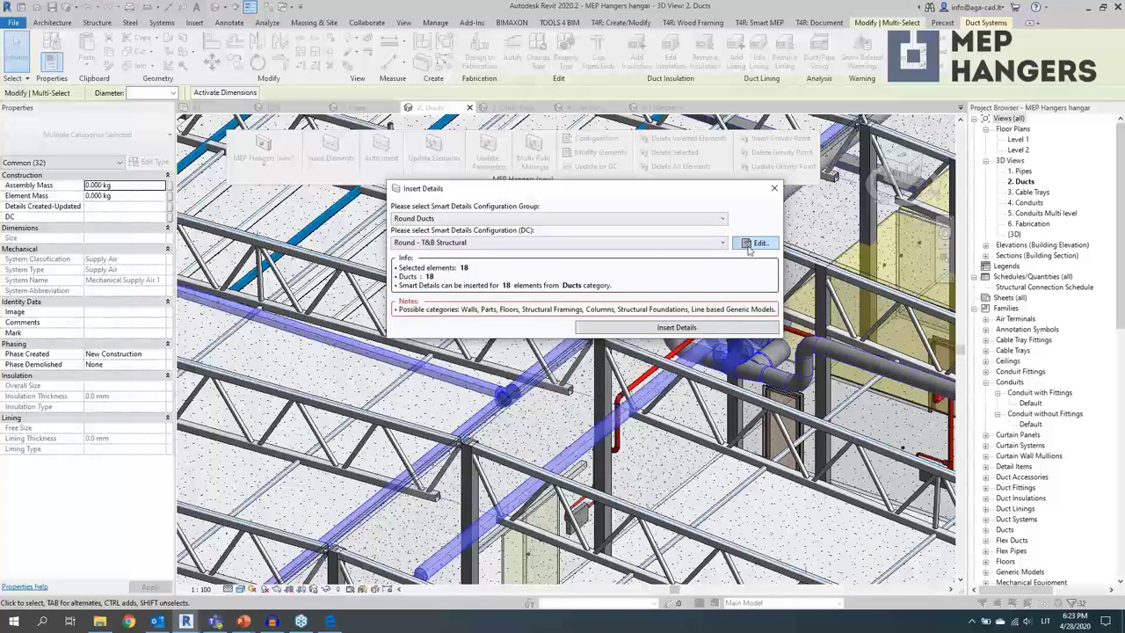
{"action": "left_click", "coordinate": [748, 246]}
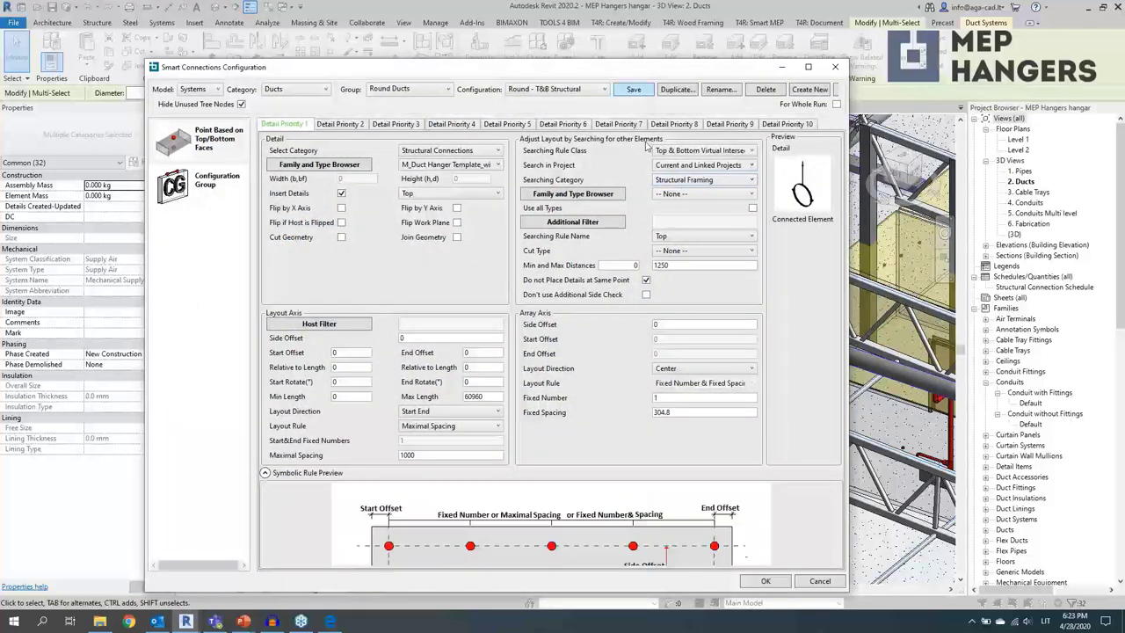
{"action": "left_click", "coordinate": [766, 582]}
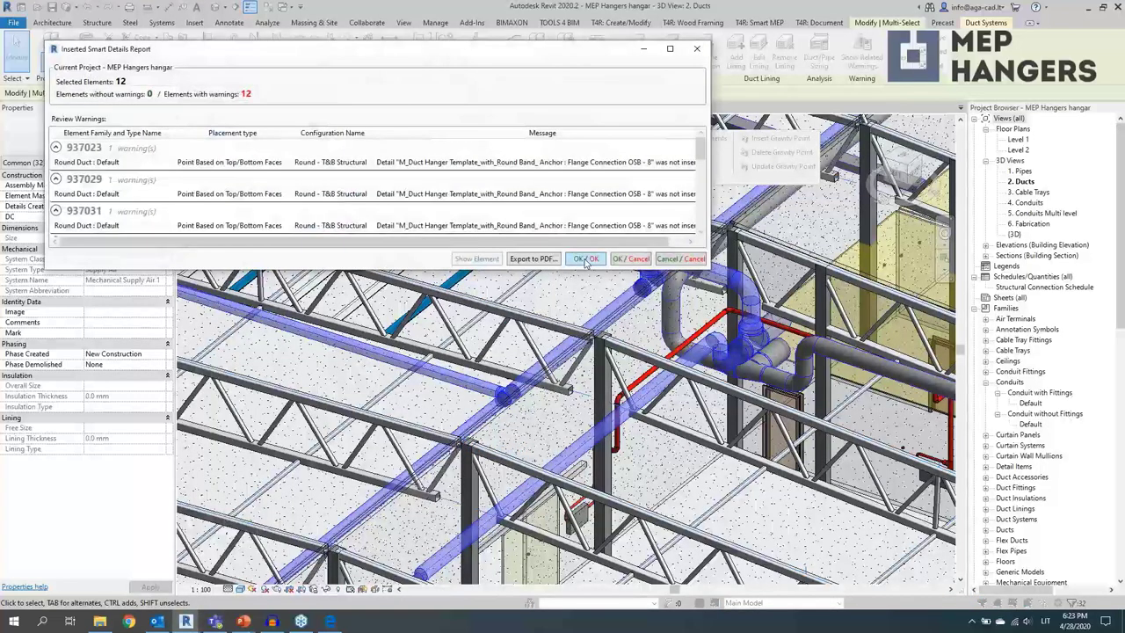
{"action": "left_click", "coordinate": [585, 258]}
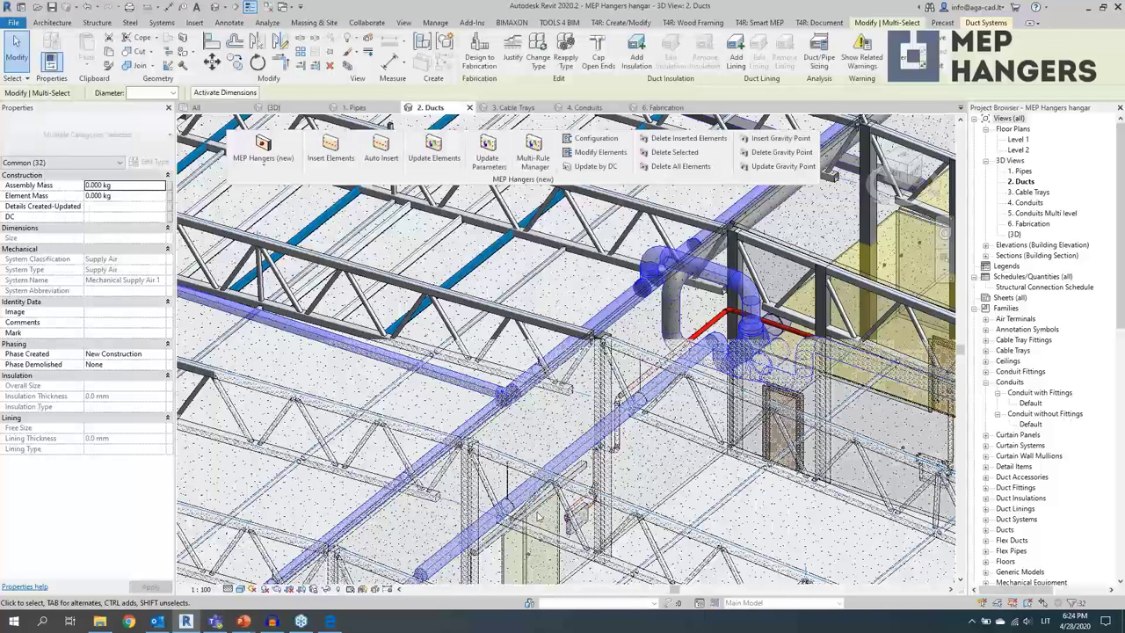
- Inspect the inserted round-band duct hangers where the ducts pass under the roof trusses
{"action": "middle_click_drag", "start_coordinate": [549, 497], "coordinate": [580, 456]}
{"action": "scroll", "coordinate": [502, 353], "scroll_direction": "up", "scroll_amount": 5}
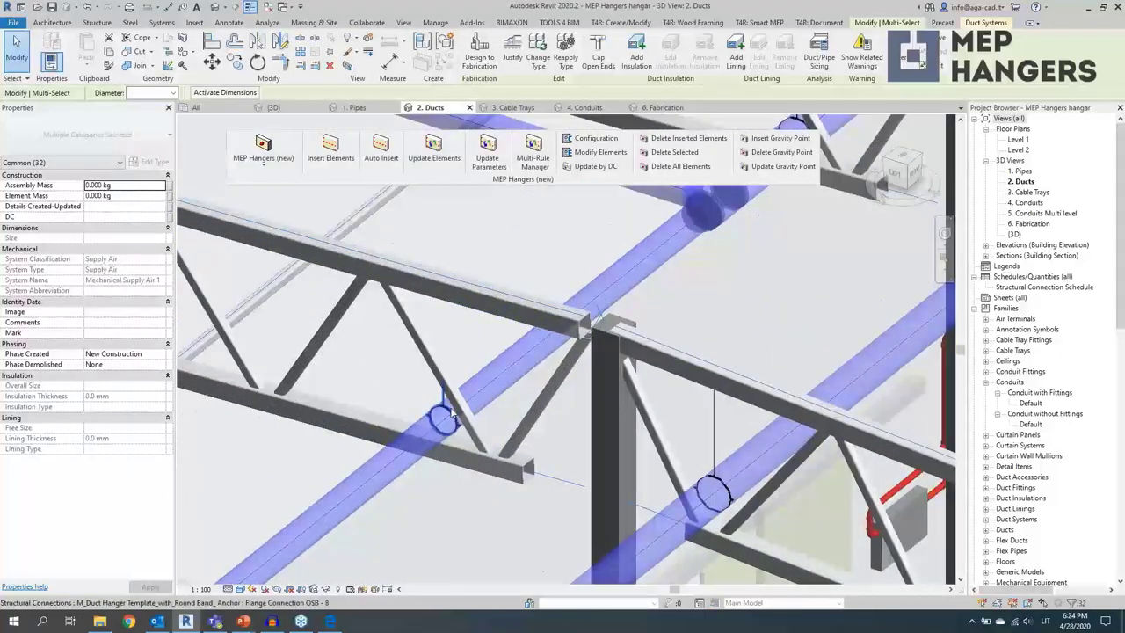
{"action": "scroll", "coordinate": [502, 353], "scroll_direction": "down", "scroll_amount": 4}
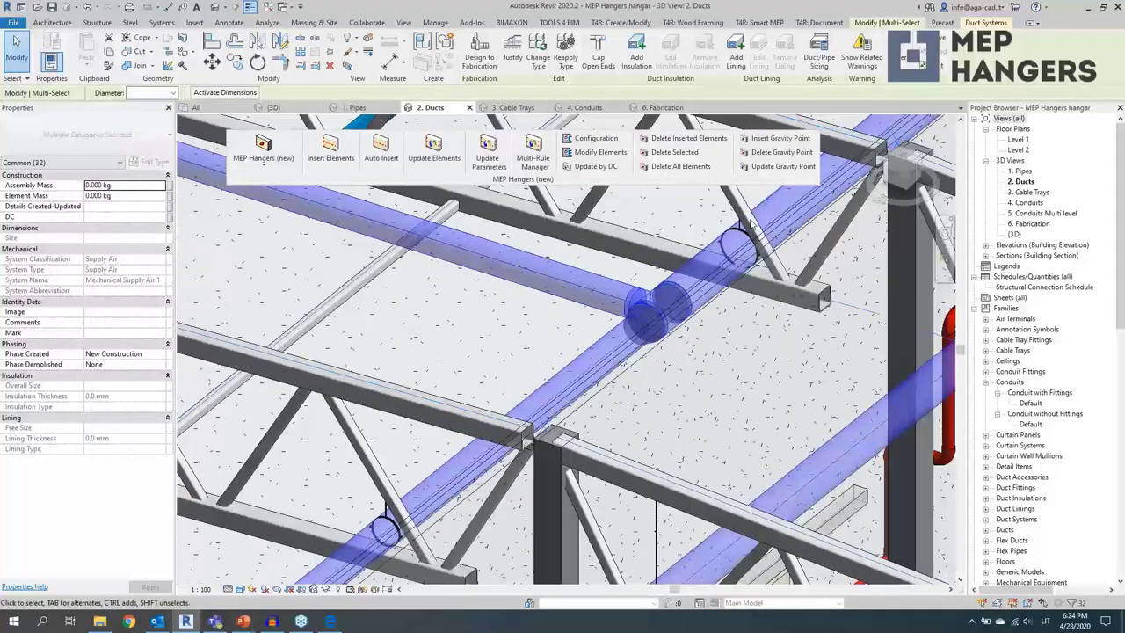
{"action": "scroll", "coordinate": [688, 280], "scroll_direction": "up", "scroll_amount": 4}
{"action": "scroll", "coordinate": [694, 281], "scroll_direction": "down", "scroll_amount": 3}
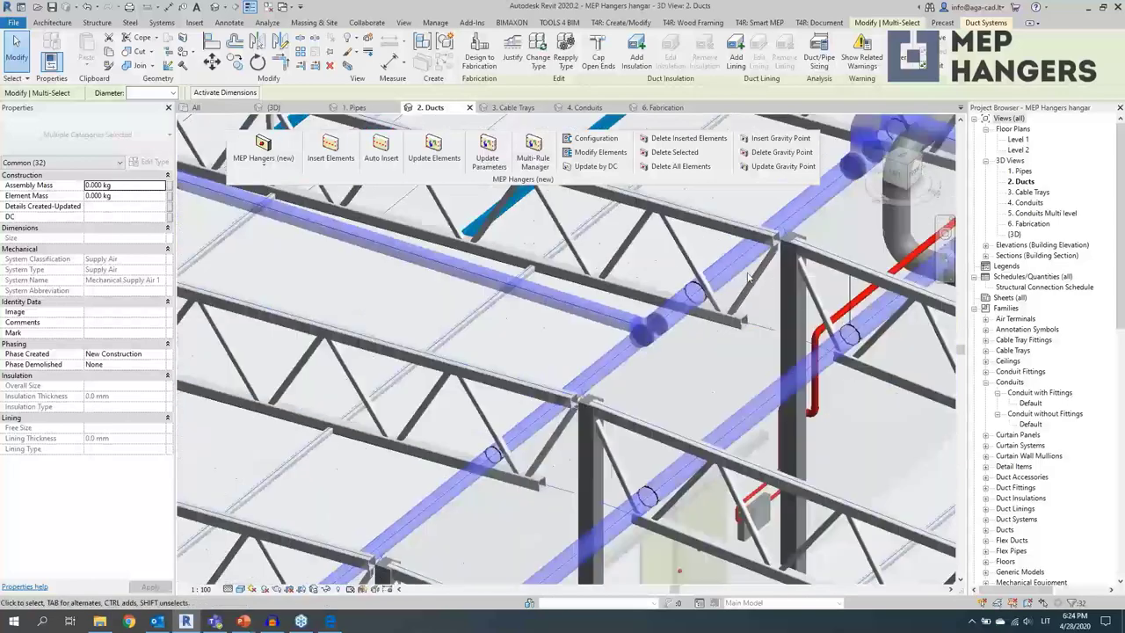
{"action": "scroll", "coordinate": [713, 288], "scroll_direction": "down", "scroll_amount": 3}
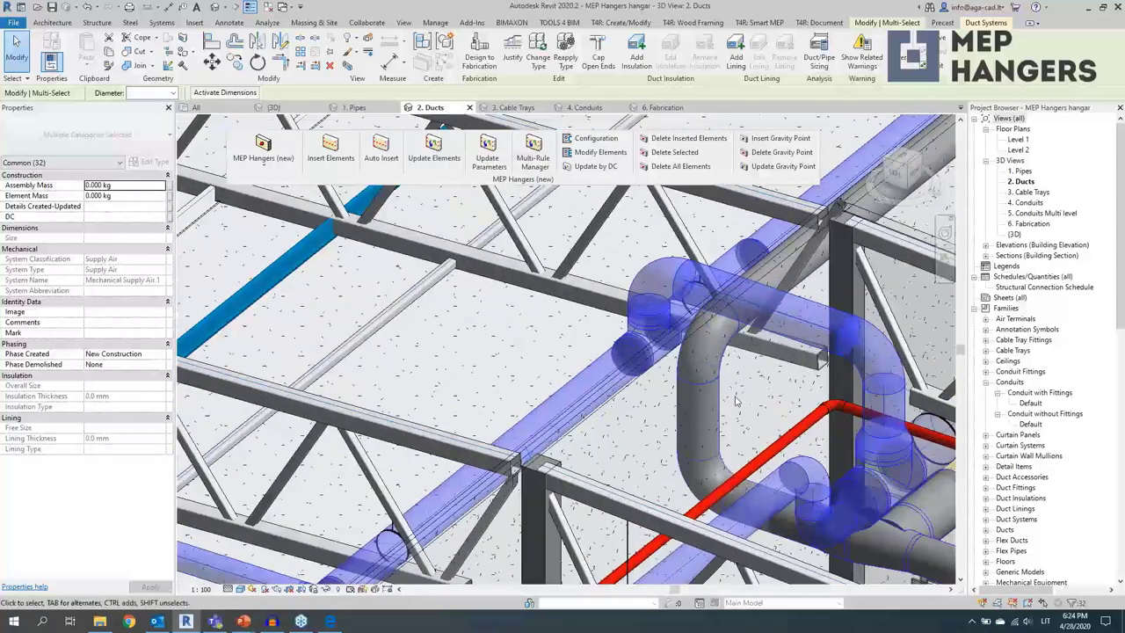
- Set the diameter of the round duct segment running past the columns toward the red pipe to 150
{"action": "scroll", "coordinate": [440, 403], "scroll_direction": "up", "scroll_amount": 3}
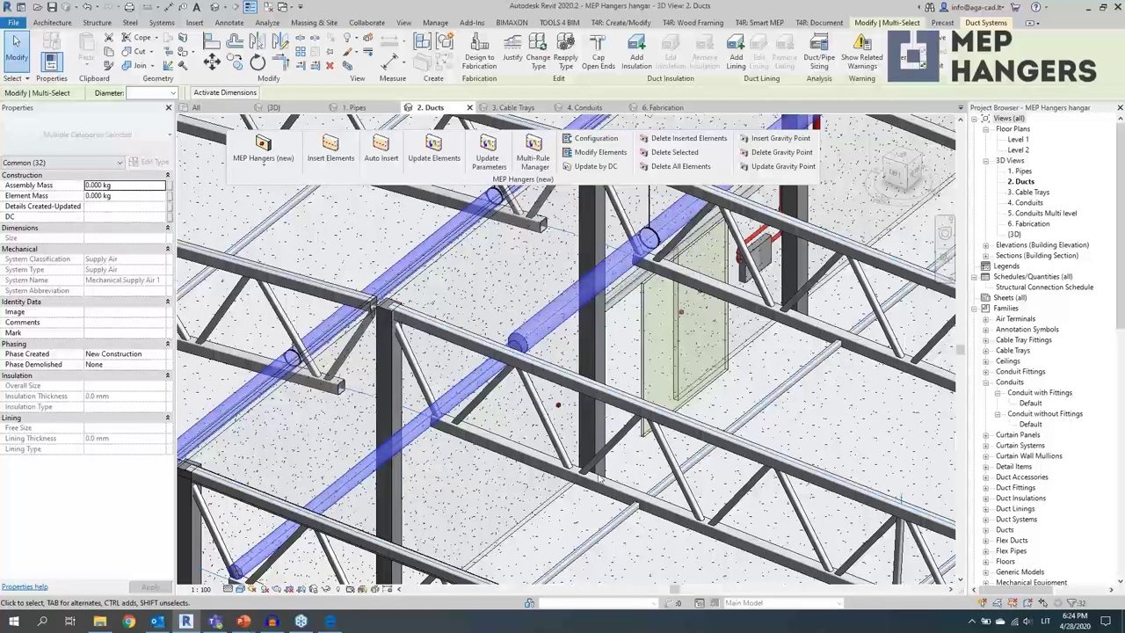
{"action": "scroll", "coordinate": [686, 490], "scroll_direction": "down", "scroll_amount": 5}
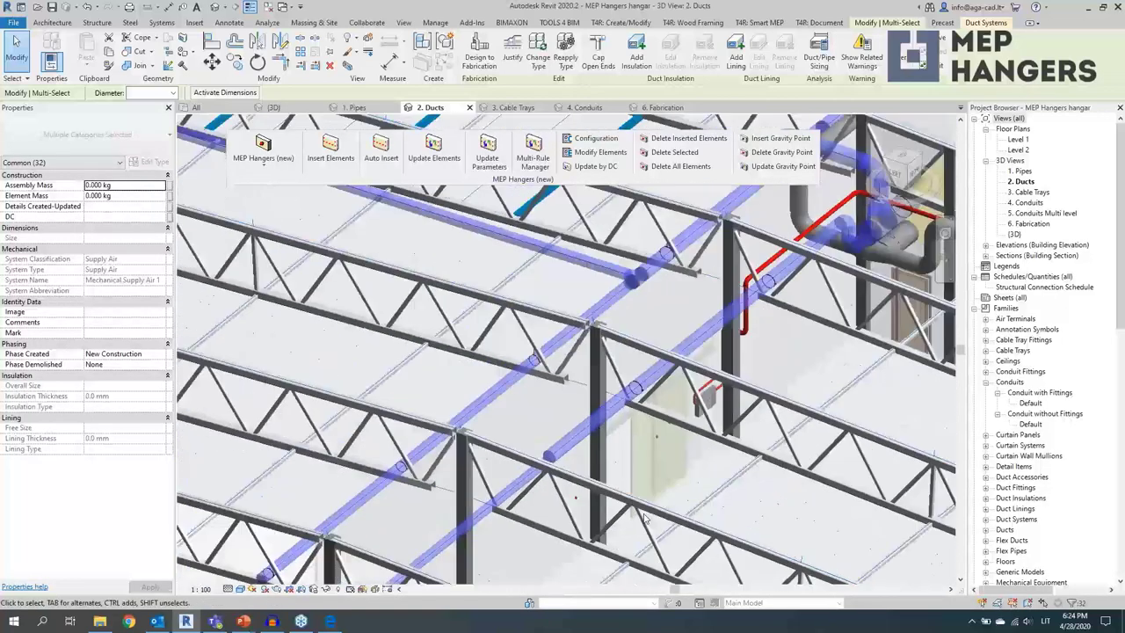
{"action": "scroll", "coordinate": [678, 422], "scroll_direction": "up", "scroll_amount": 3}
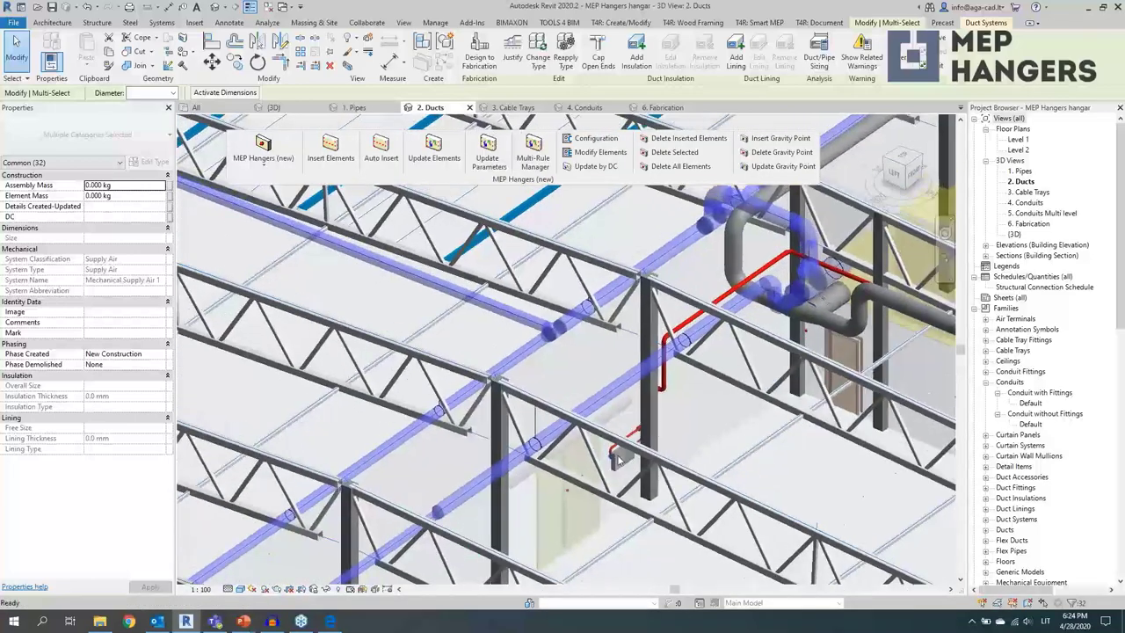
{"action": "scroll", "coordinate": [551, 463], "scroll_direction": "up", "scroll_amount": 4}
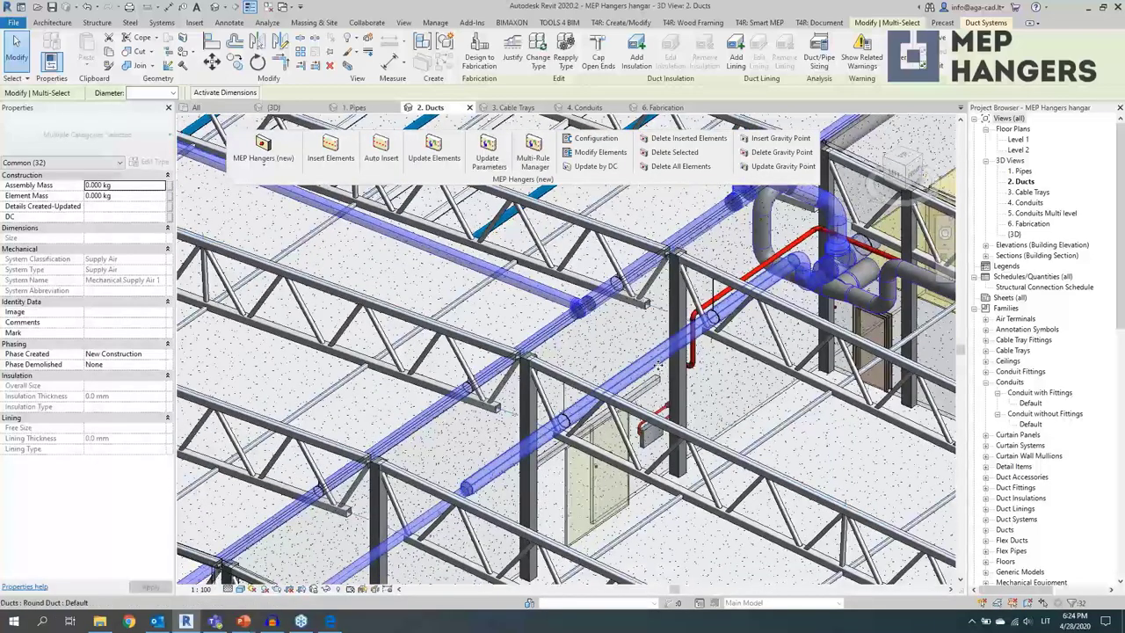
{"action": "left_click", "coordinate": [606, 408]}
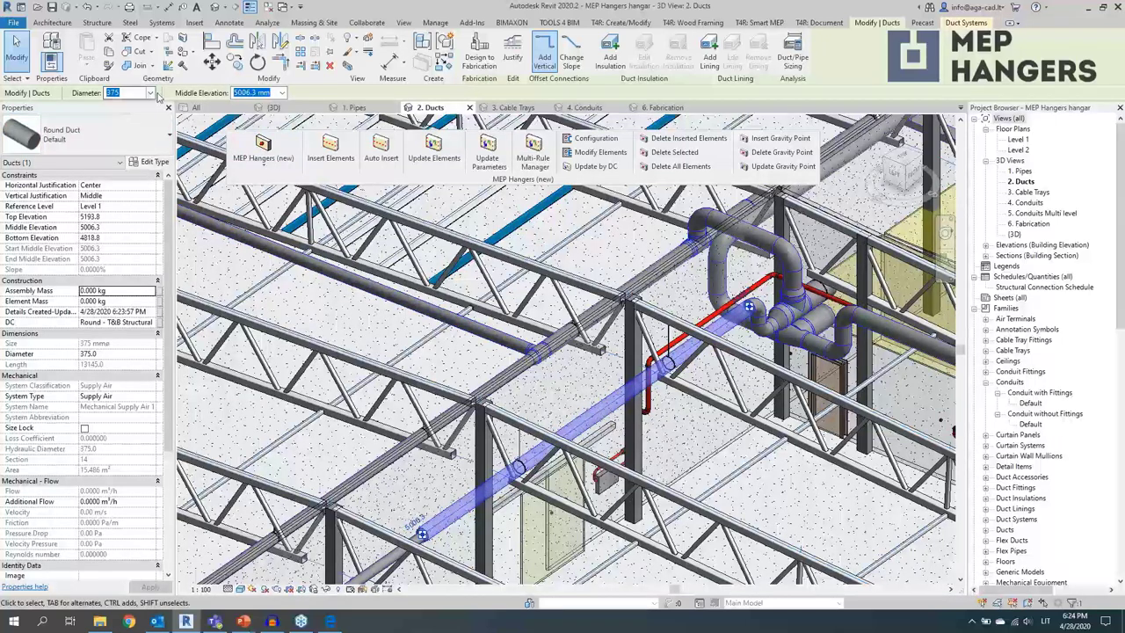
{"action": "left_click", "coordinate": [151, 92]}
{"action": "scroll", "coordinate": [126, 165], "scroll_direction": "up", "scroll_amount": 5}
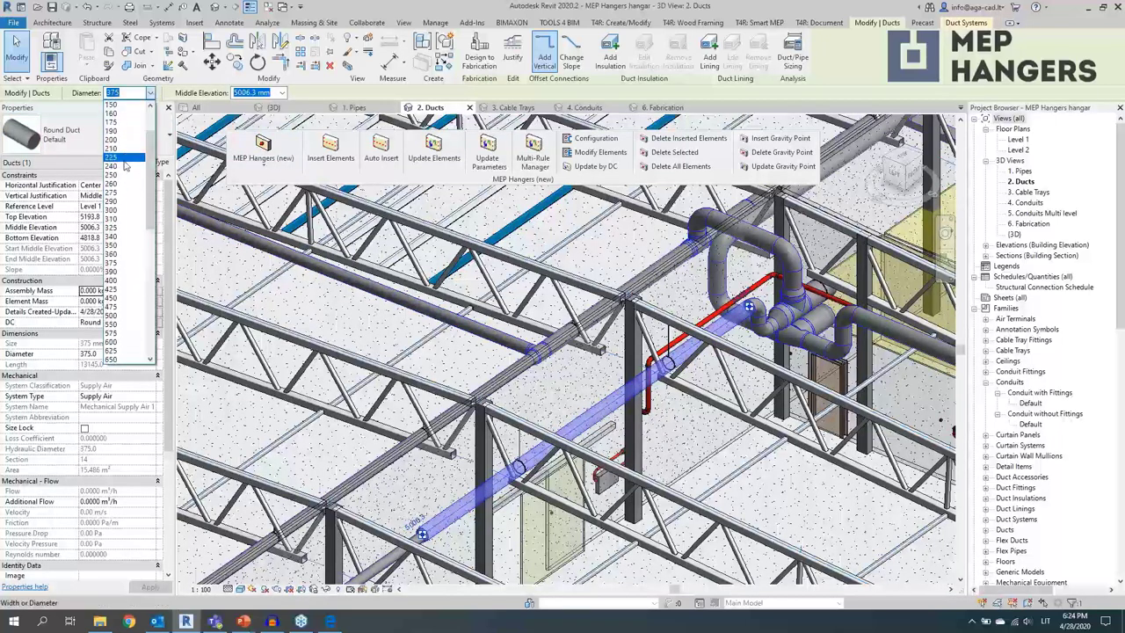
{"action": "key", "text": "Escape"}
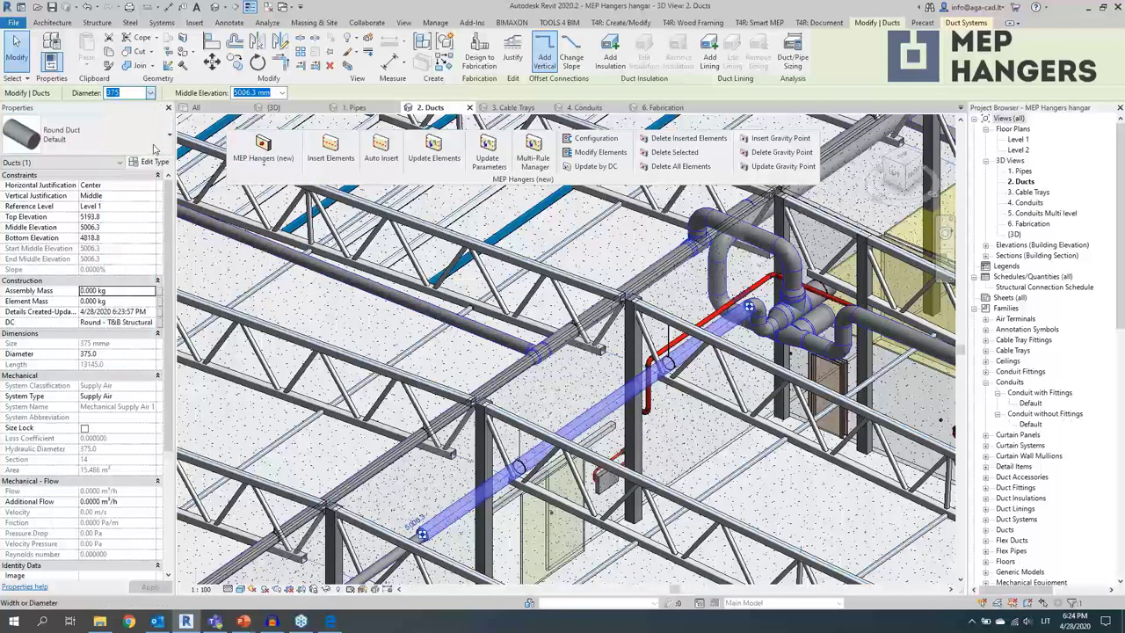
{"action": "type", "text": "150"}
{"action": "key", "text": "Return"}
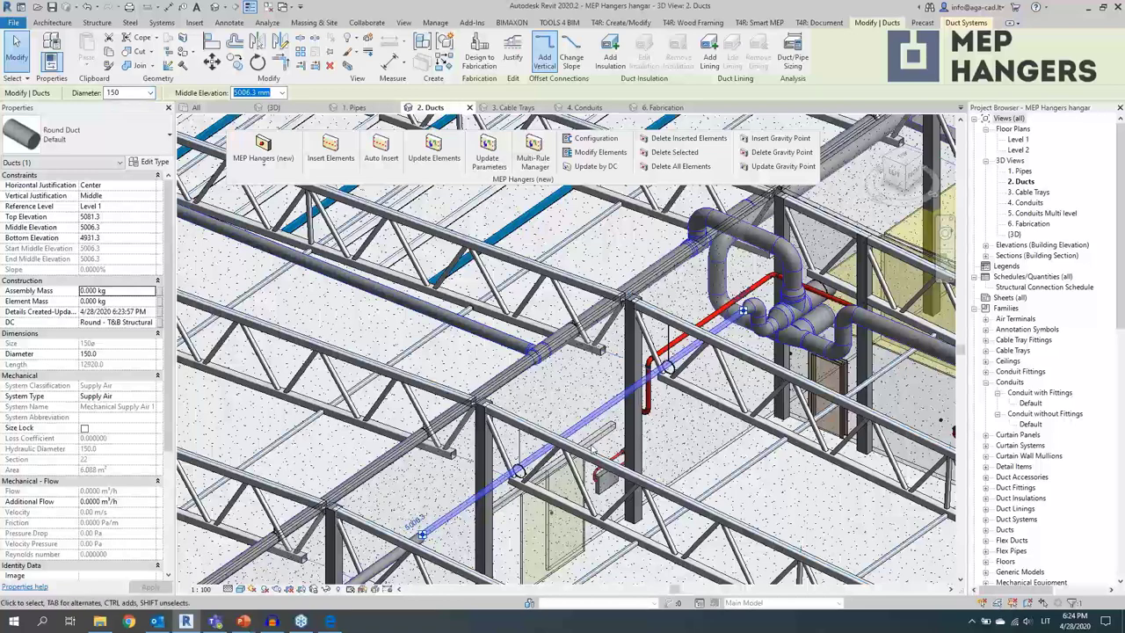
- Update the hangers on the resized duct and accept the inserted details report
{"action": "scroll", "coordinate": [620, 423], "scroll_direction": "up", "scroll_amount": 2}
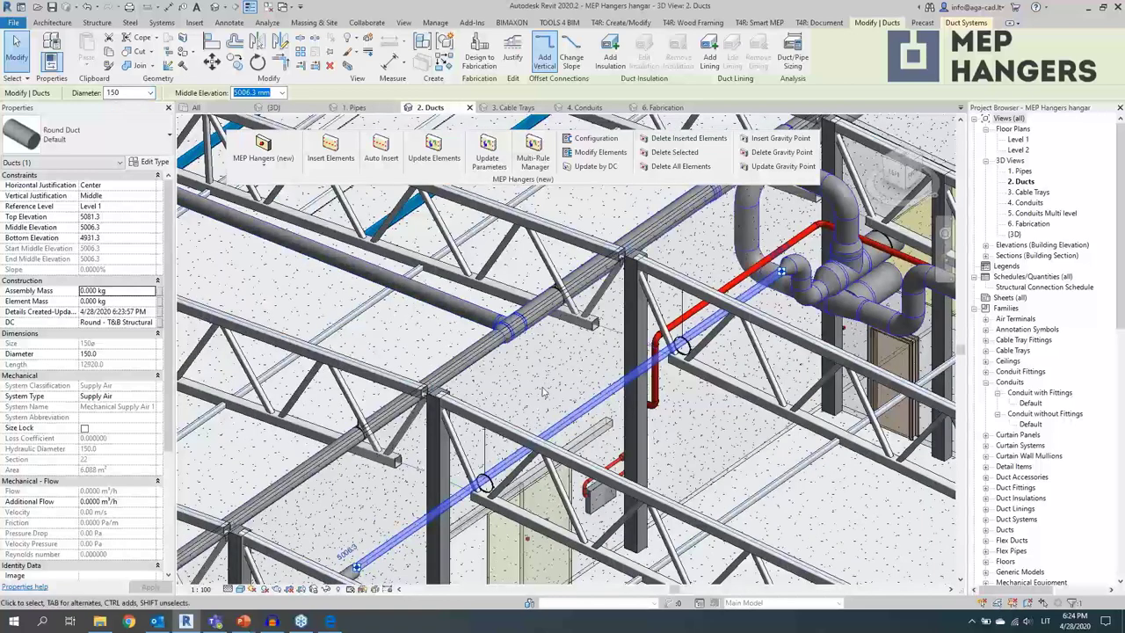
{"action": "scroll", "coordinate": [543, 391], "scroll_direction": "down", "scroll_amount": 2}
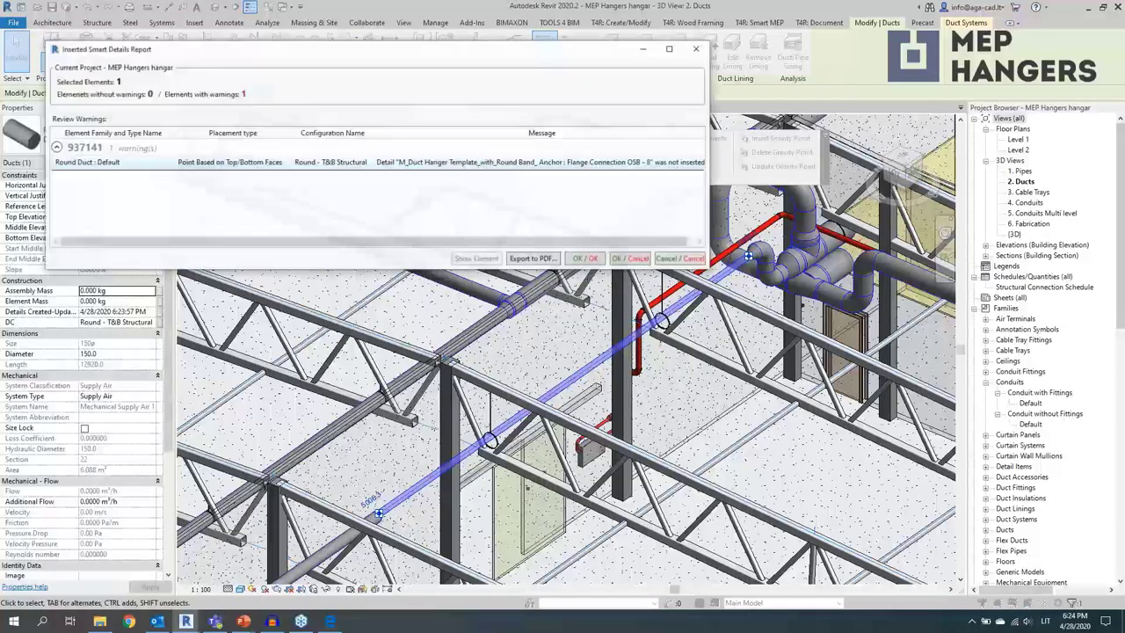
{"action": "key", "text": "Return"}
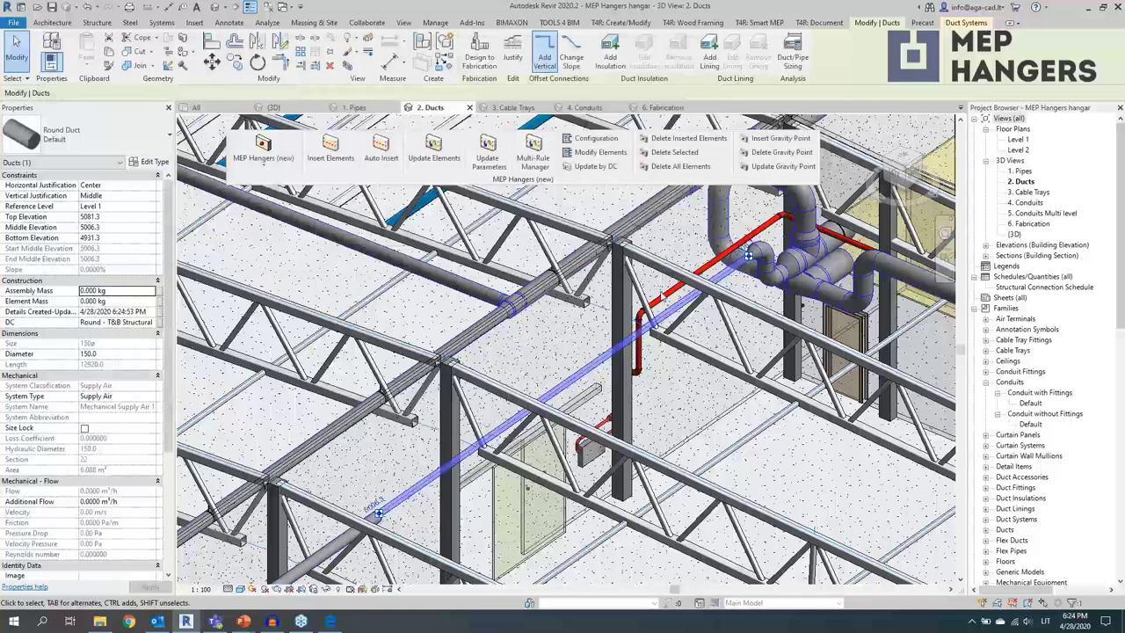
{"action": "middle_click_drag", "start_coordinate": [665, 299], "coordinate": [652, 349], "text": "shift"}
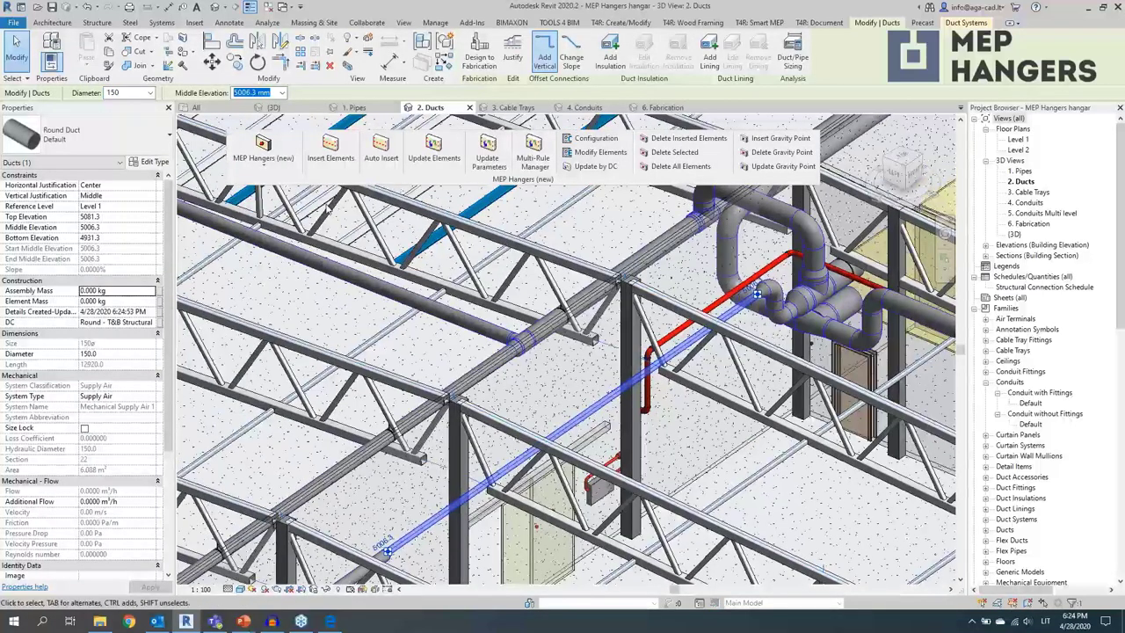
- Select the entire connected Supply Air duct network and bring up the Insert Details settings for it
{"action": "left_click", "coordinate": [527, 340]}
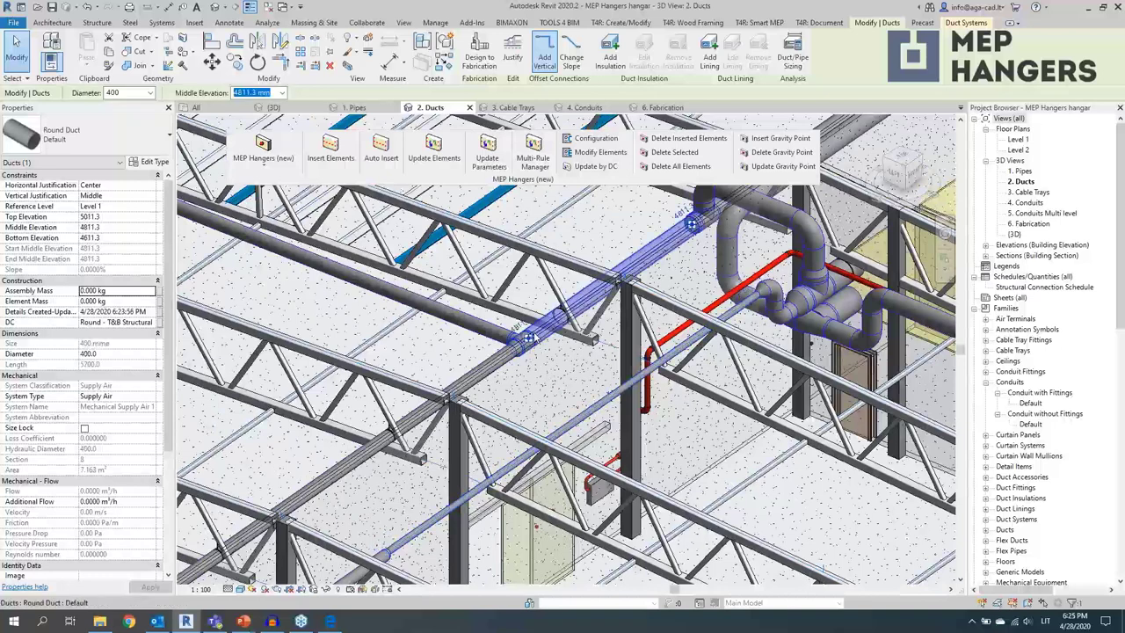
{"action": "key", "text": "Tab"}
{"action": "left_click", "coordinate": [532, 338]}
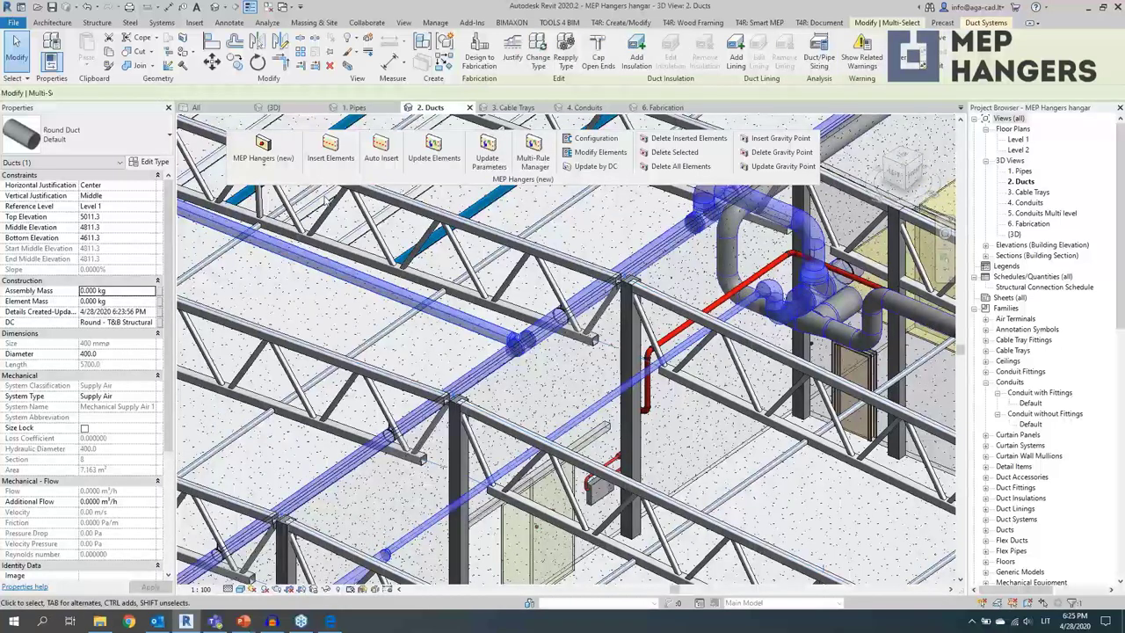
{"action": "left_click", "coordinate": [325, 159]}
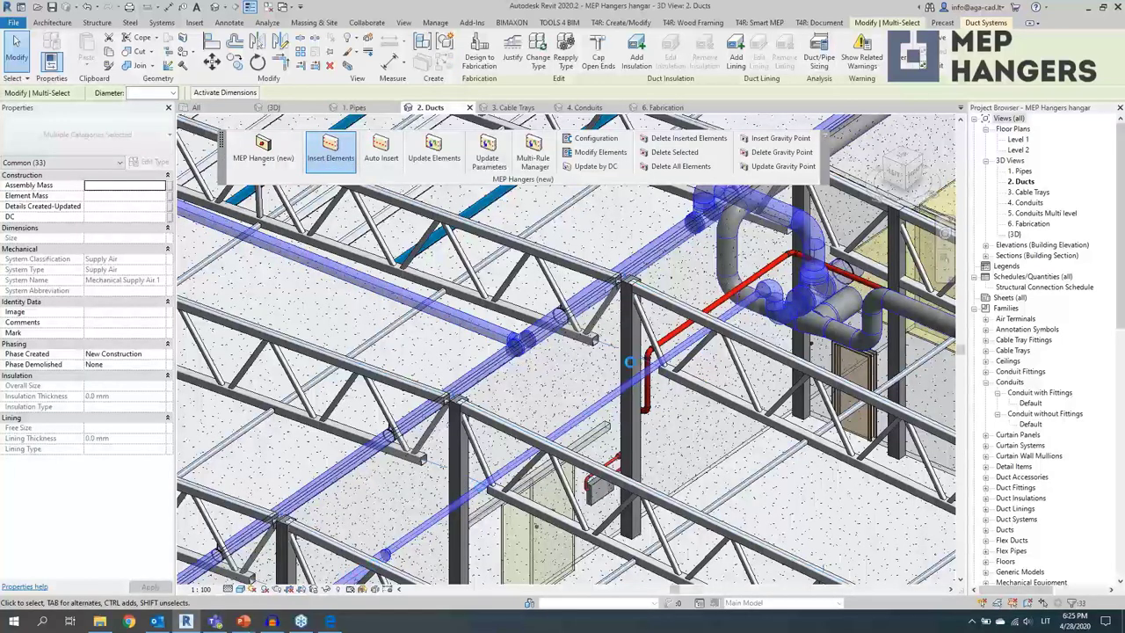
{"action": "left_click", "coordinate": [679, 325]}
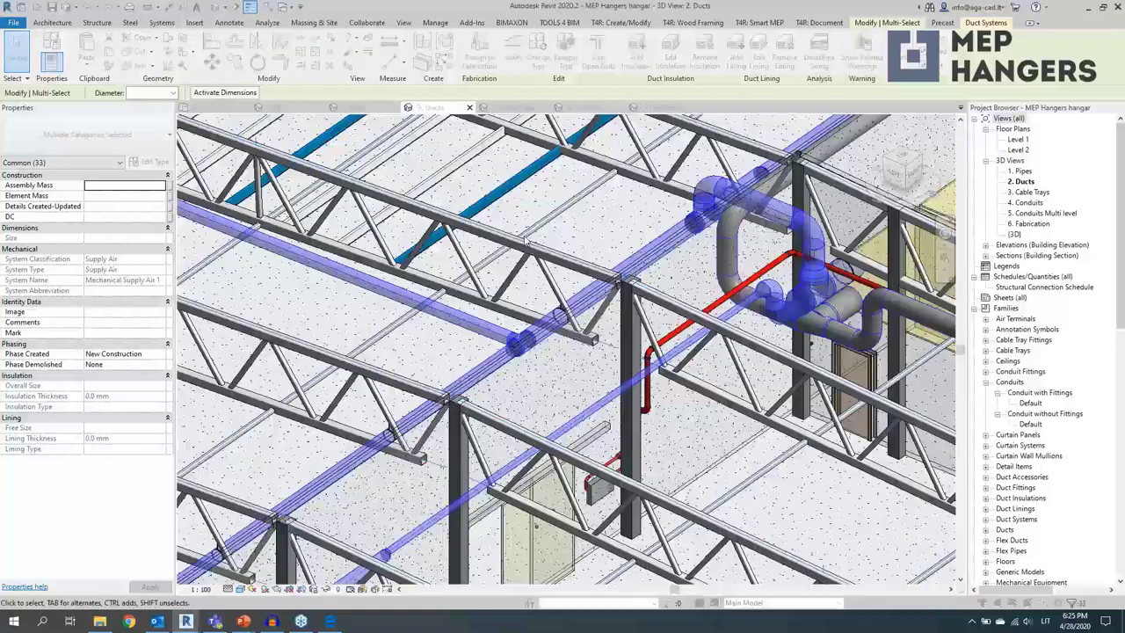
{"action": "mouse_move", "coordinate": [192, 622]}
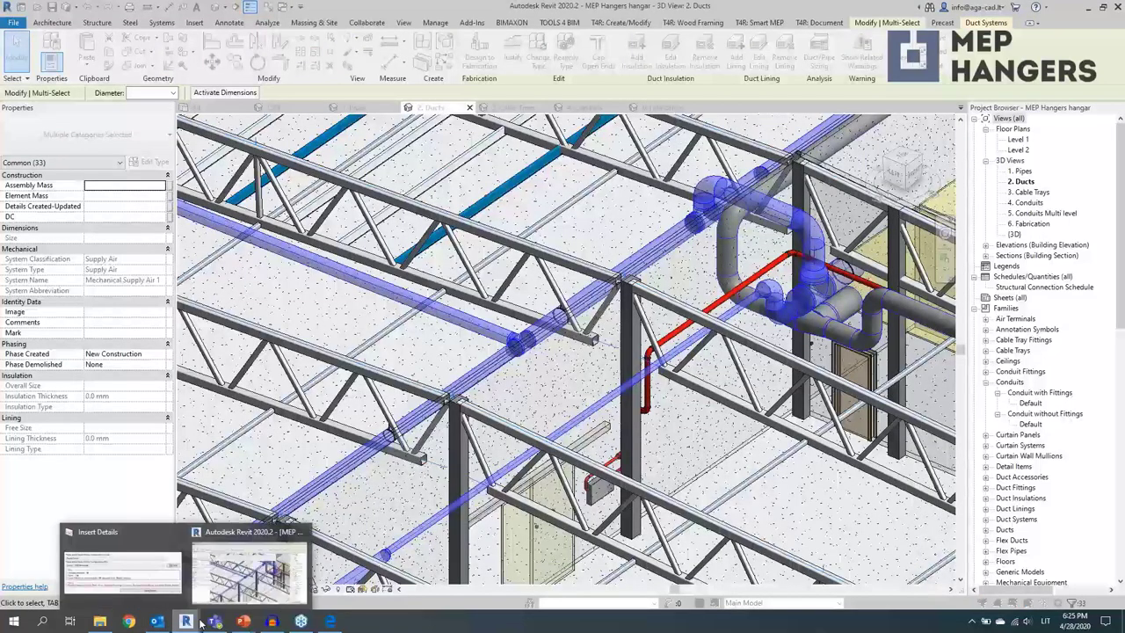
{"action": "left_click", "coordinate": [163, 585]}
- Insert hangers on the selected ducts with the Round - T&B Roof - Max. Spacing + Length configuration and accept the details report
{"action": "left_click", "coordinate": [632, 289]}
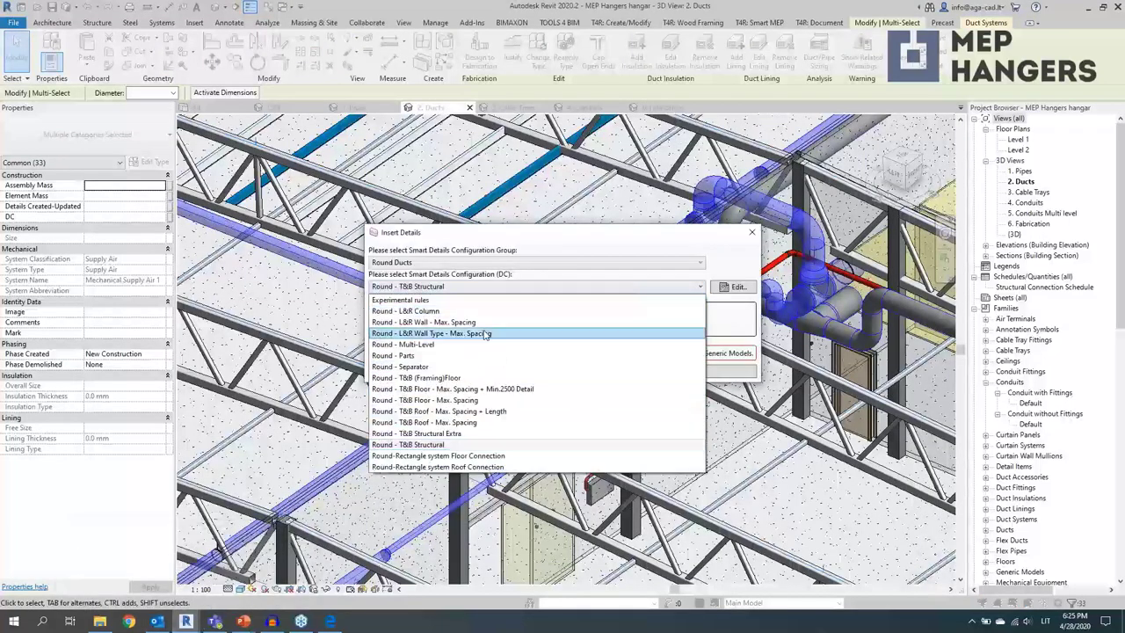
{"action": "left_click", "coordinate": [468, 424]}
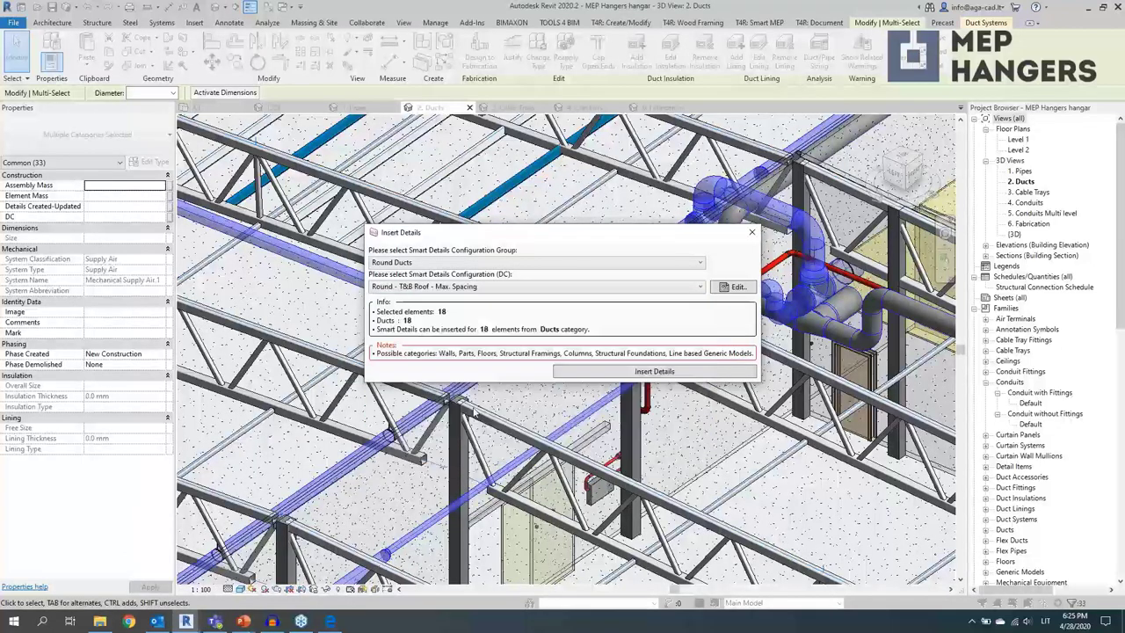
{"action": "left_click", "coordinate": [670, 293]}
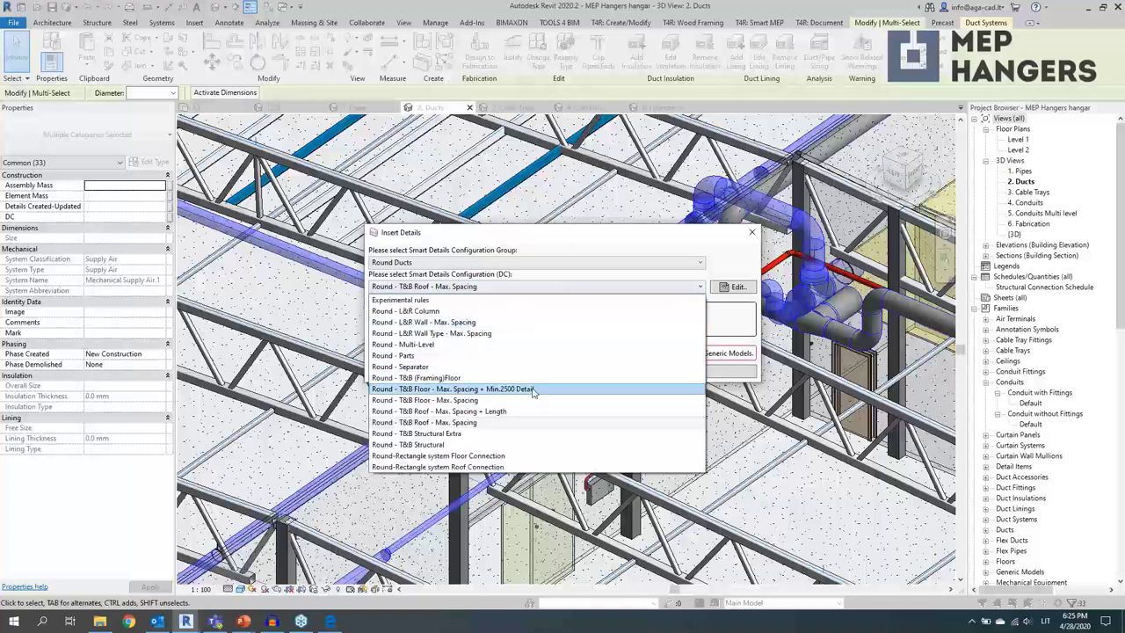
{"action": "left_click", "coordinate": [528, 413]}
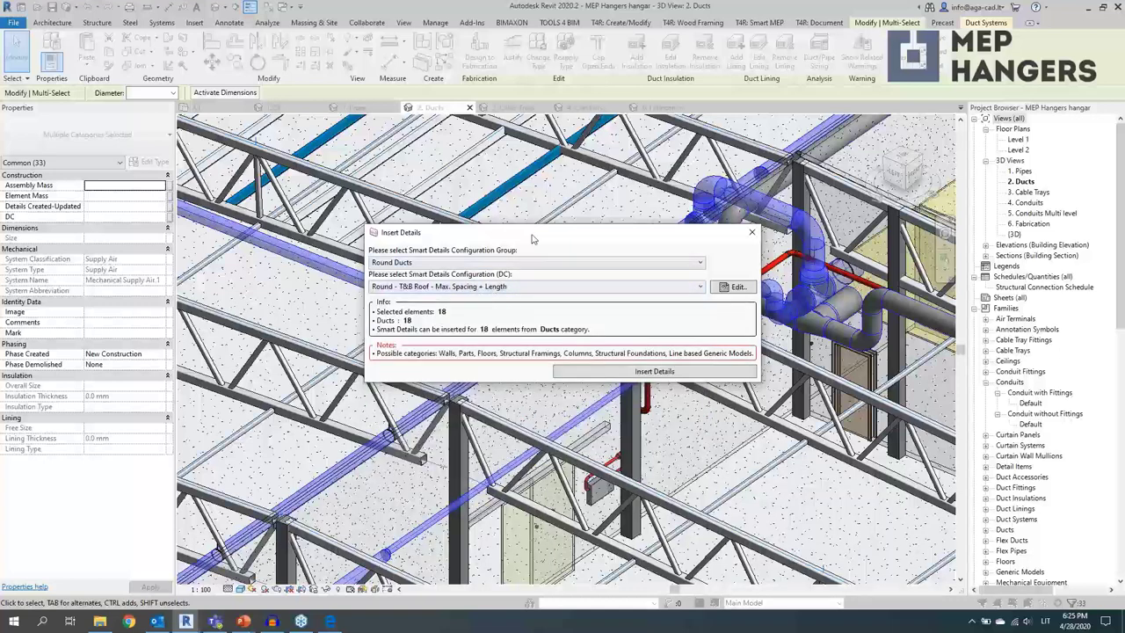
{"action": "left_click_drag", "start_coordinate": [532, 238], "coordinate": [656, 133]}
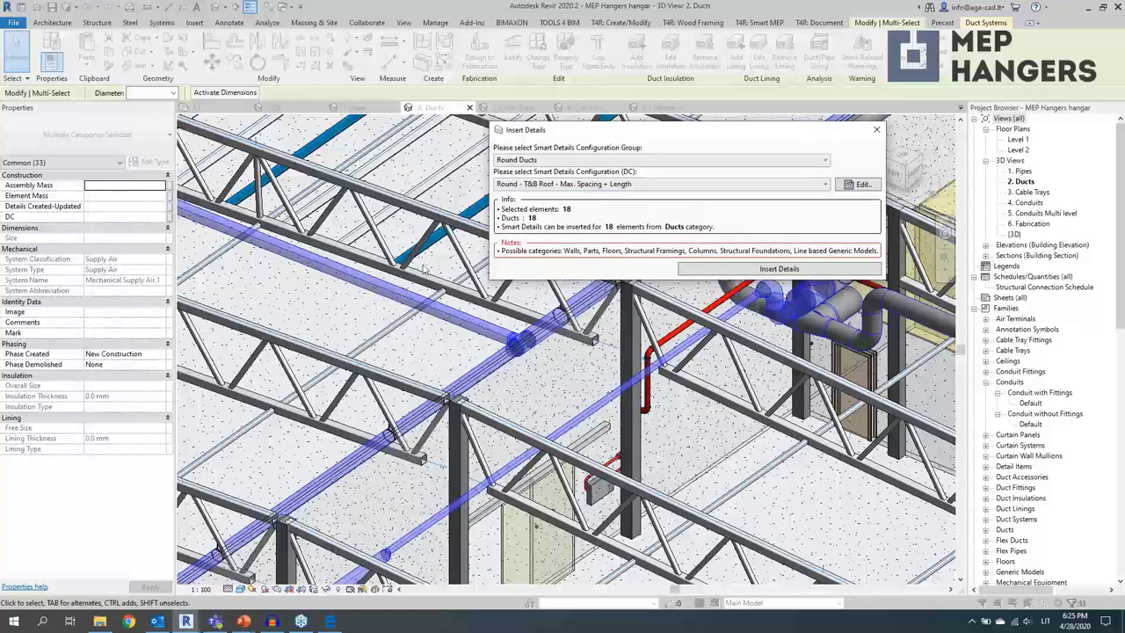
{"action": "left_click_drag", "start_coordinate": [635, 131], "coordinate": [317, 123]}
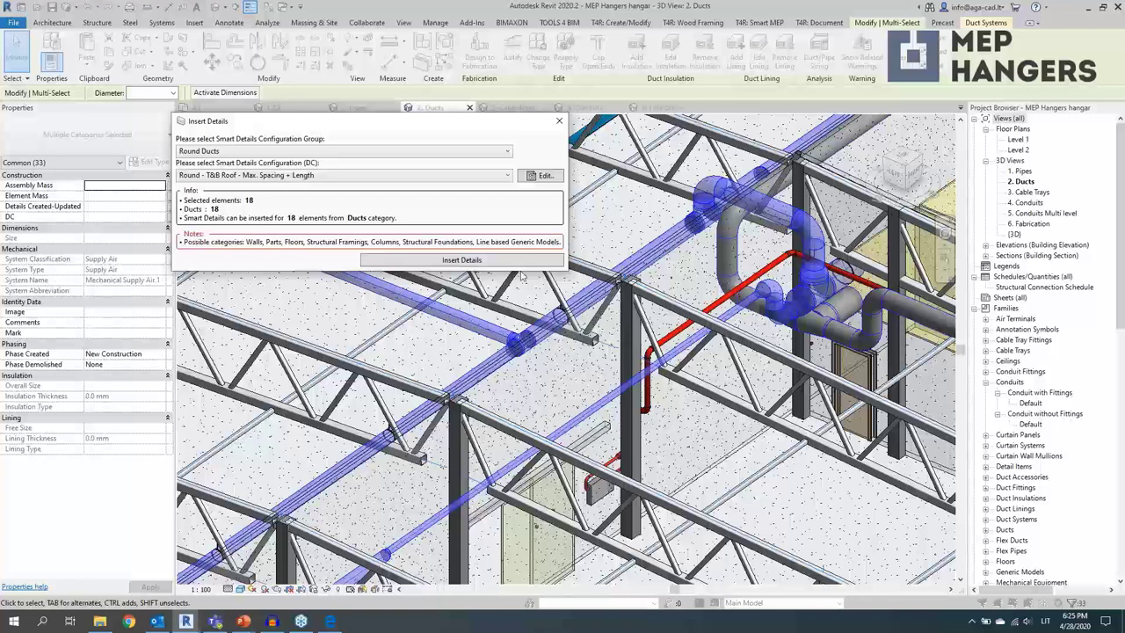
{"action": "left_click", "coordinate": [489, 261]}
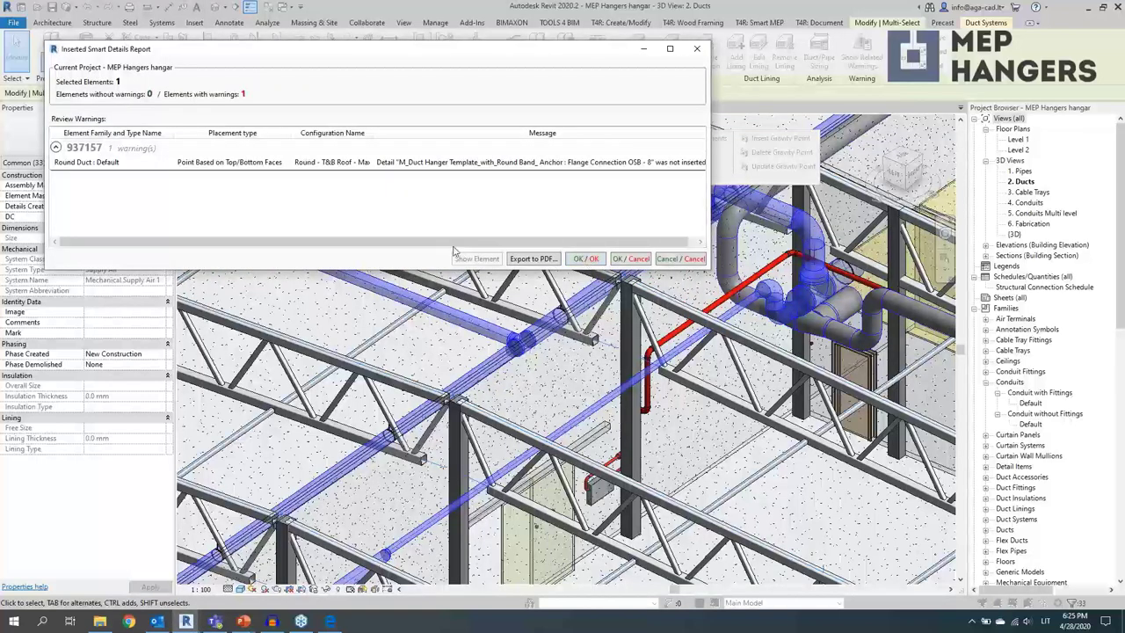
{"action": "left_click", "coordinate": [586, 260]}
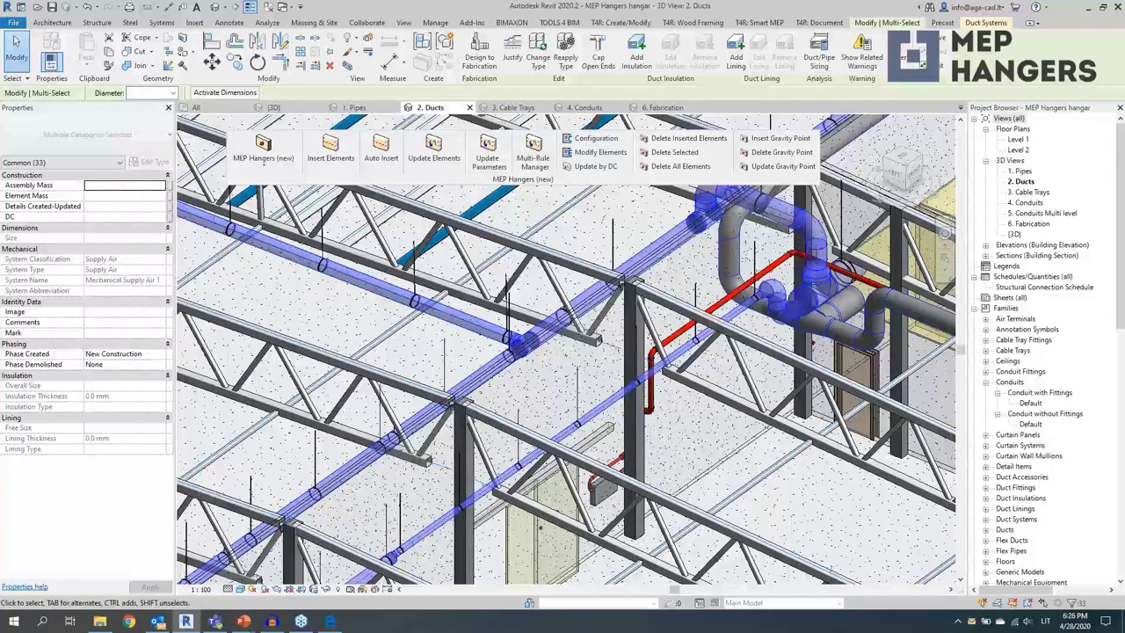
- Set the diameter of the thin round duct to 200 and update its hangers, accepting the details report
{"action": "middle_click_drag", "start_coordinate": [440, 322], "coordinate": [365, 401]}
{"action": "scroll", "coordinate": [653, 450], "scroll_direction": "up", "scroll_amount": 3}
{"action": "left_click", "coordinate": [615, 402]}
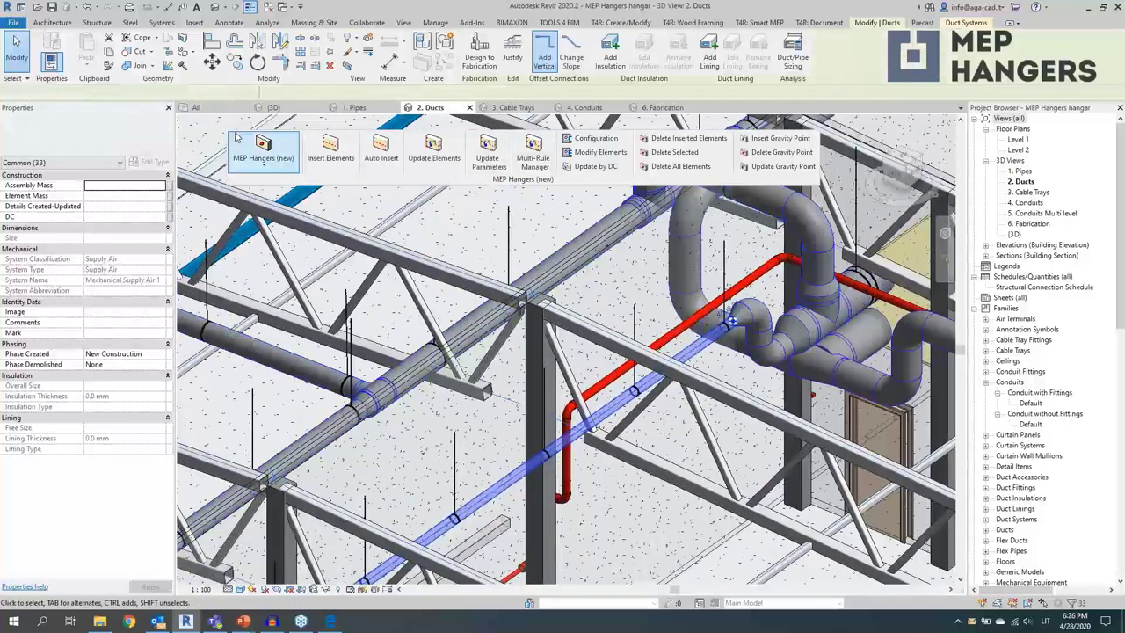
{"action": "left_click", "coordinate": [150, 93]}
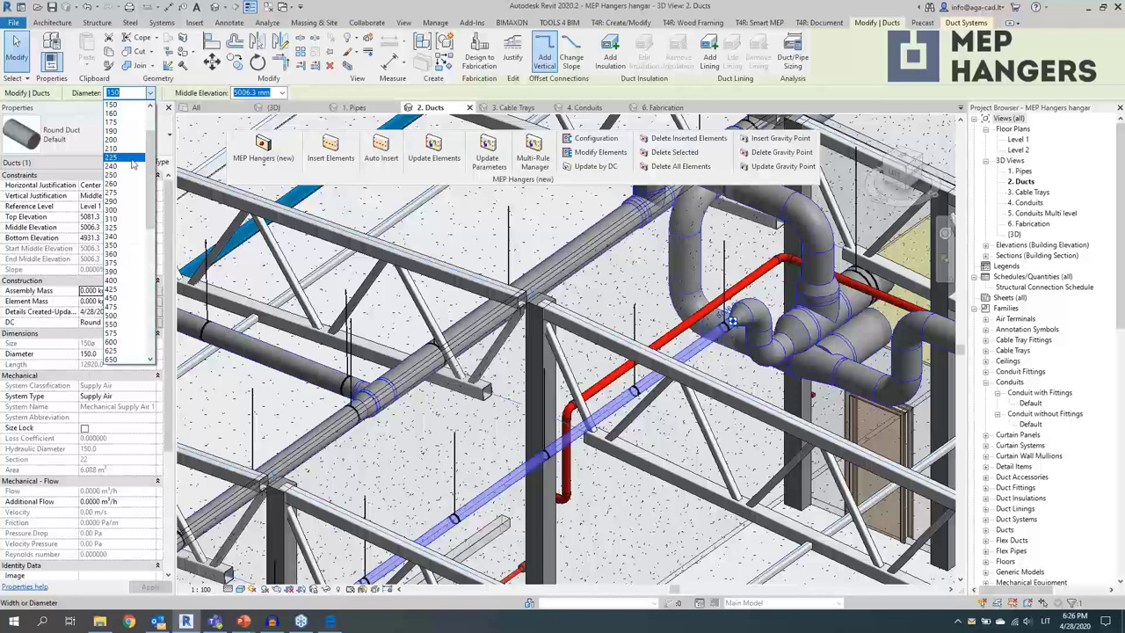
{"action": "left_click", "coordinate": [130, 140]}
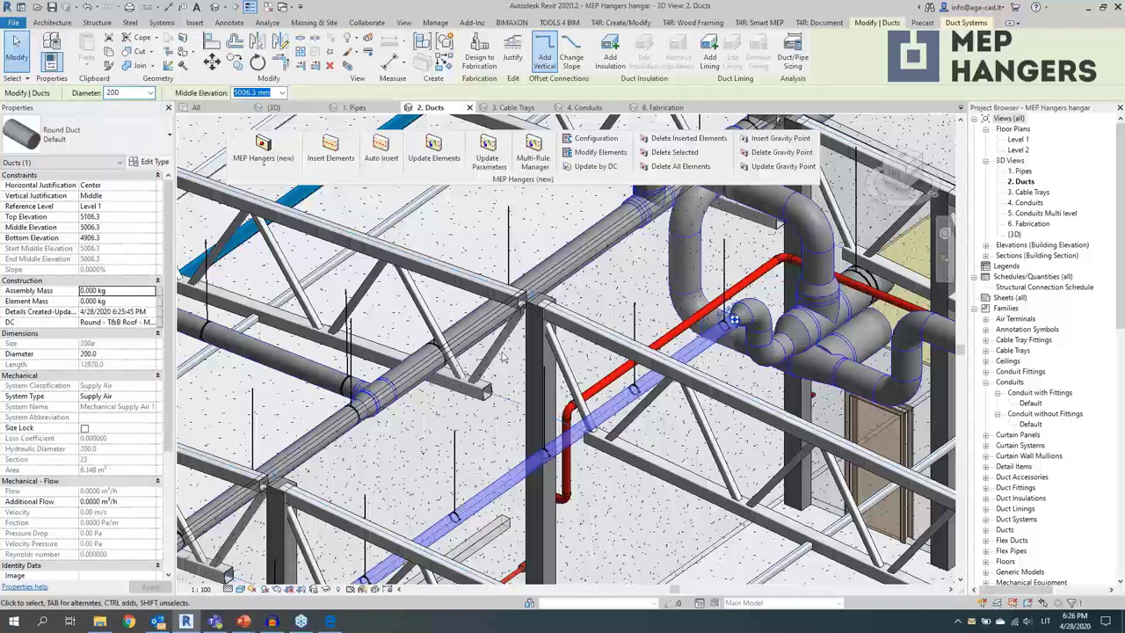
{"action": "left_click", "coordinate": [434, 151]}
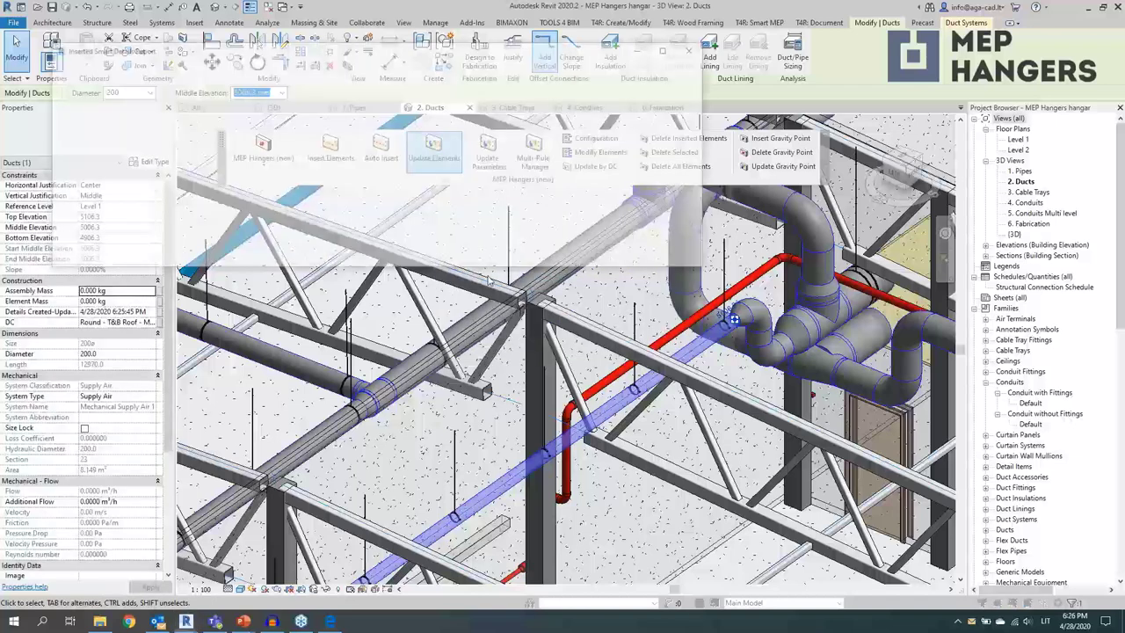
{"action": "left_click", "coordinate": [586, 259]}
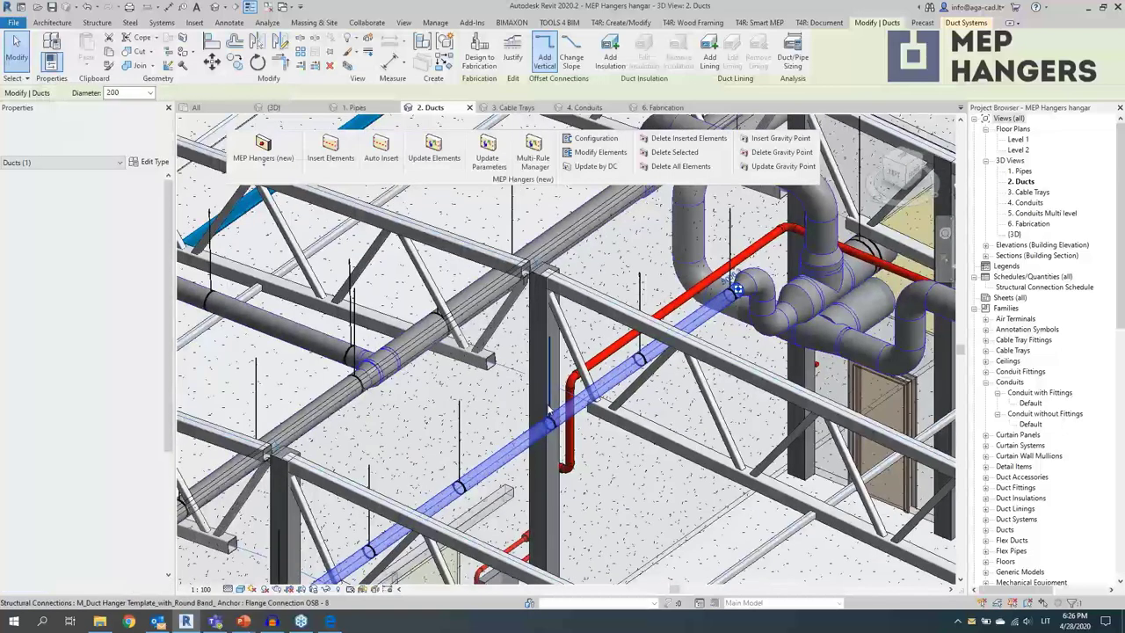
- Delete two neighbouring round-band hangers from the resized duct, one at the column and one by the truss beyond it
{"action": "left_click", "coordinate": [548, 382]}
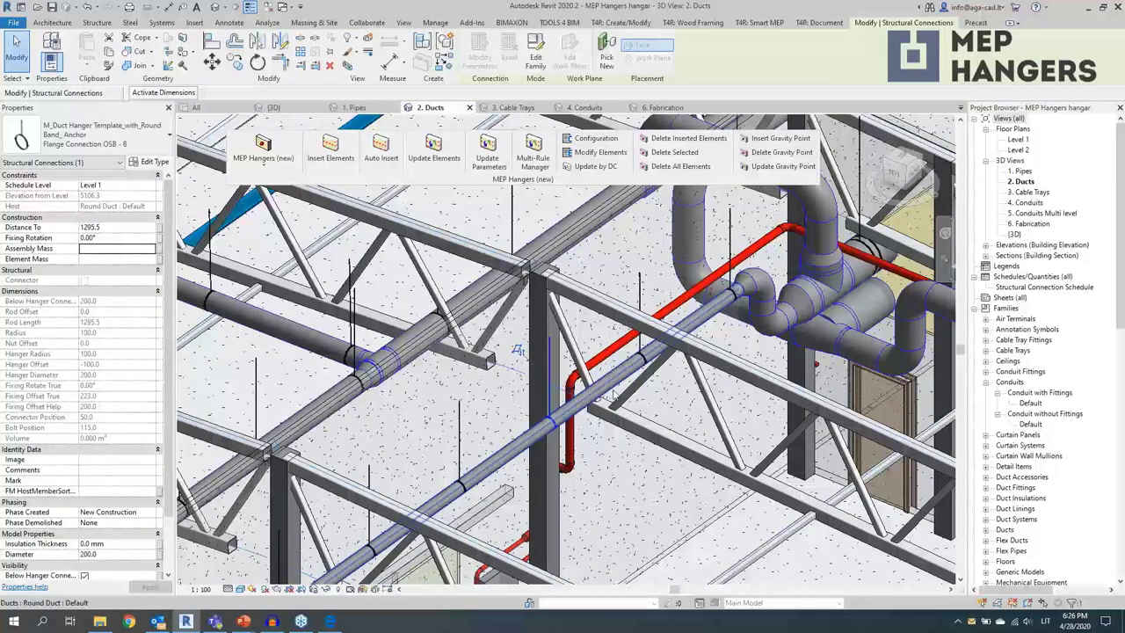
{"action": "key", "text": "Escape"}
{"action": "left_click", "coordinate": [615, 360]}
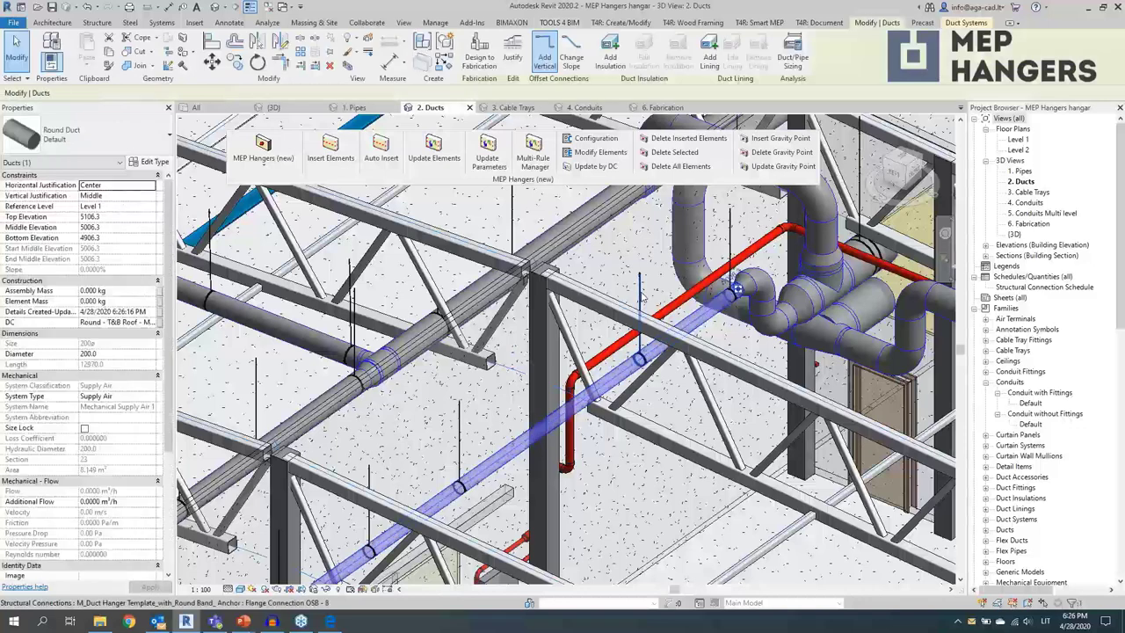
{"action": "left_click", "coordinate": [566, 433]}
{"action": "key", "text": "Escape"}
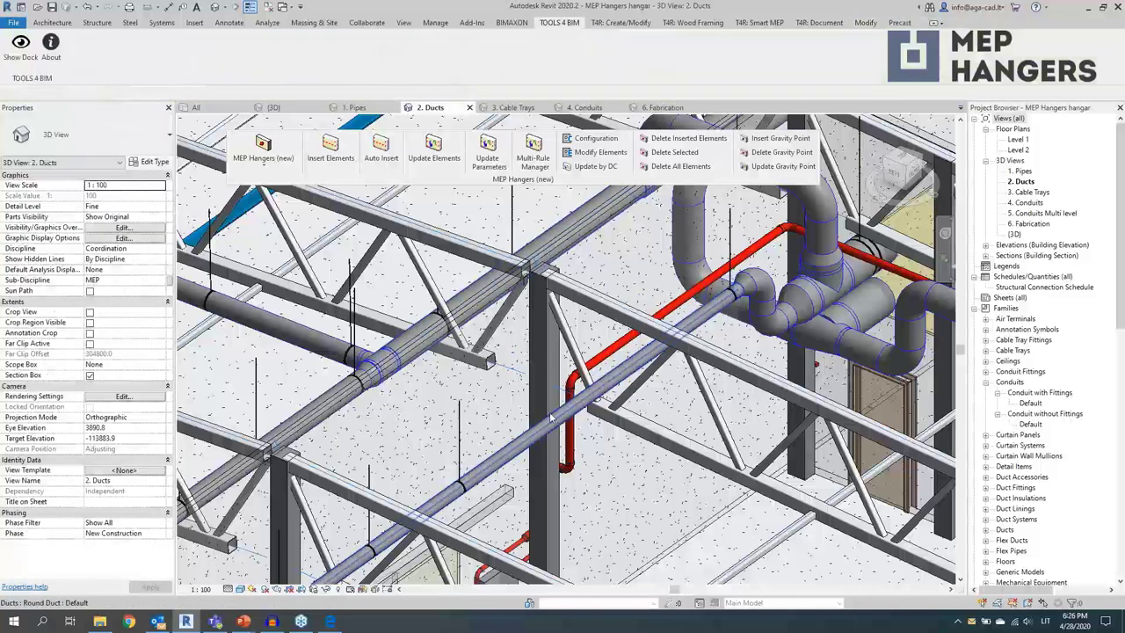
- Update the elements of the resized duct to restore its deleted hangers and accept the details report
{"action": "left_click", "coordinate": [527, 437]}
{"action": "left_click", "coordinate": [432, 159]}
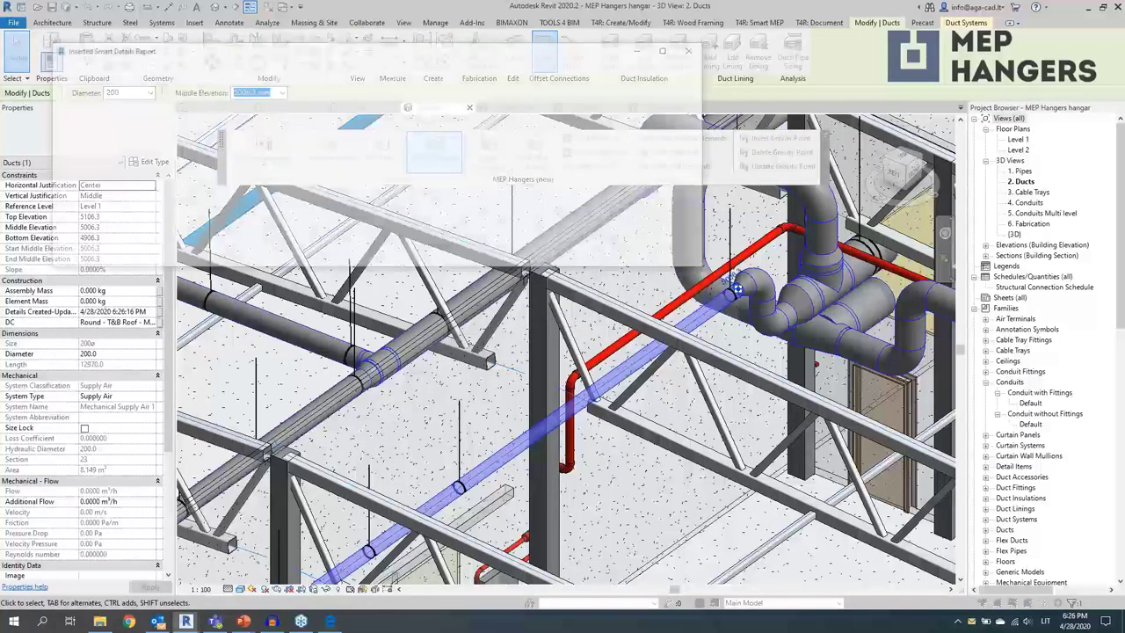
{"action": "left_click", "coordinate": [594, 258]}
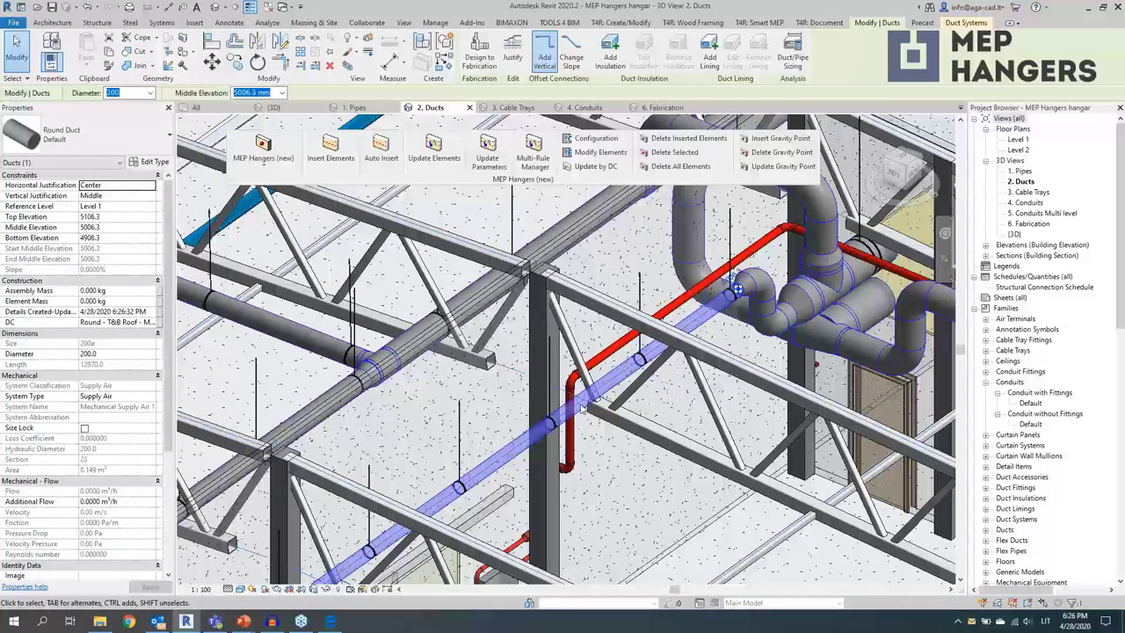
- Open the 3. Cable Trays 3D view and delete three leftover round-band duct hangers beside the cable trays
{"action": "middle_click_drag", "start_coordinate": [618, 357], "coordinate": [618, 396]}
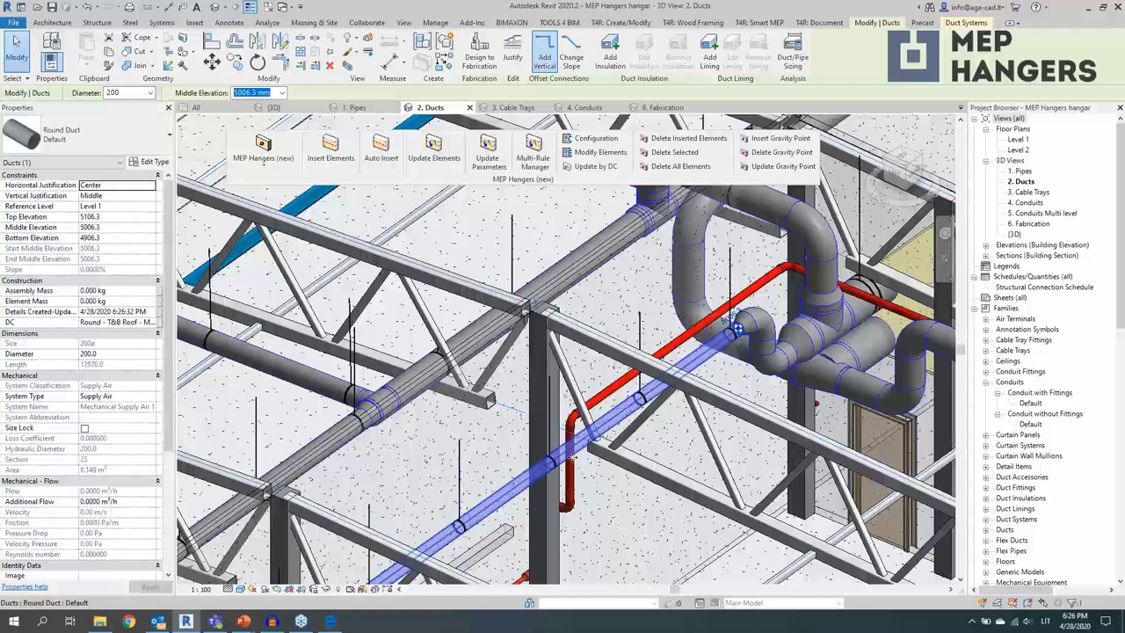
{"action": "scroll", "coordinate": [574, 439], "scroll_direction": "down", "scroll_amount": 2}
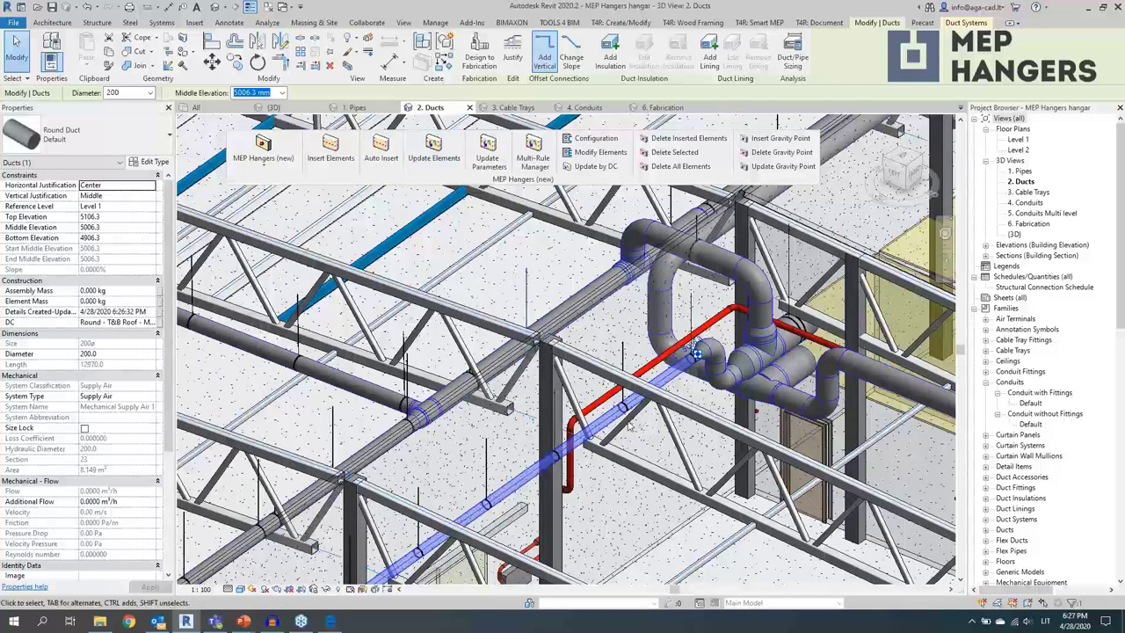
{"action": "left_click", "coordinate": [514, 108]}
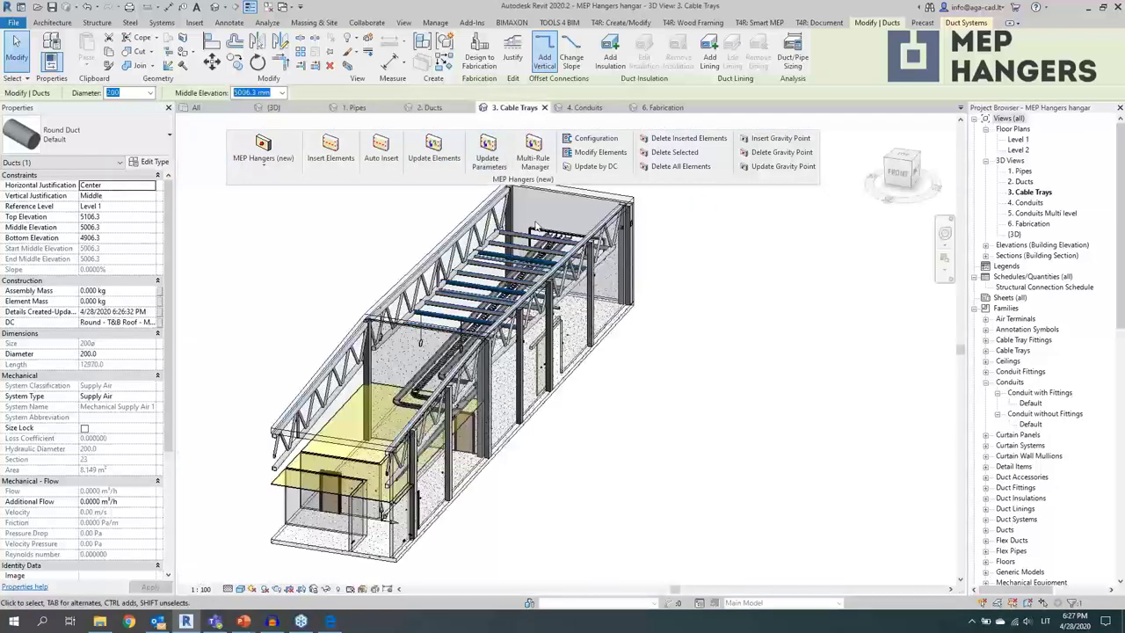
{"action": "scroll", "coordinate": [415, 329], "scroll_direction": "up", "scroll_amount": 3}
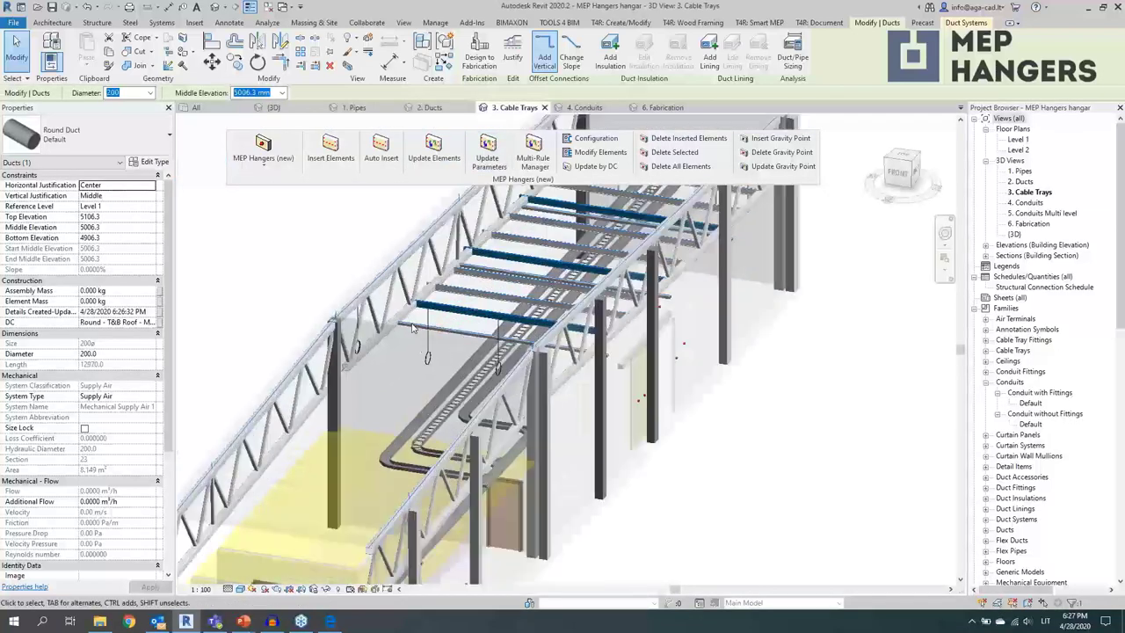
{"action": "scroll", "coordinate": [421, 316], "scroll_direction": "up", "scroll_amount": 2}
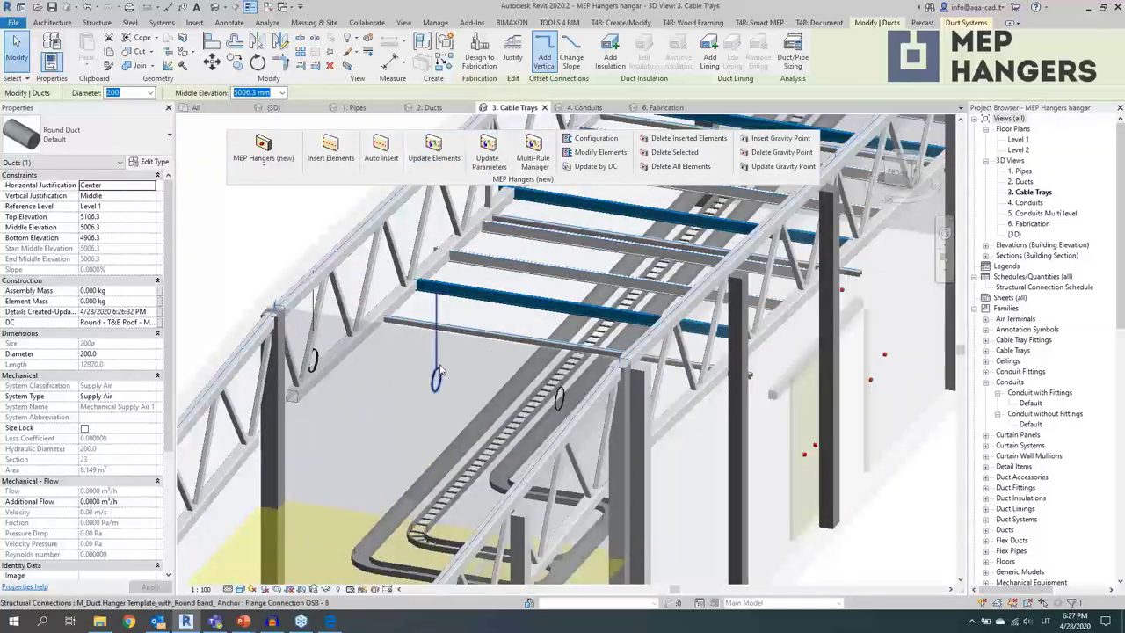
{"action": "left_click", "coordinate": [436, 376]}
{"action": "left_click", "coordinate": [318, 360], "text": "ctrl"}
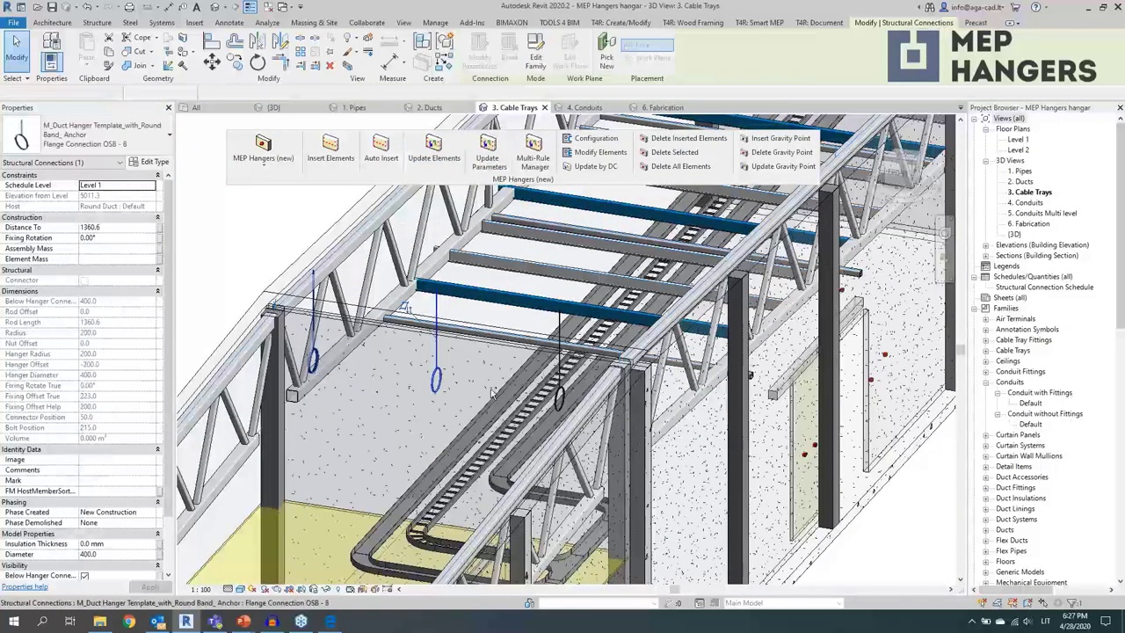
{"action": "left_click", "coordinate": [559, 397], "text": "ctrl"}
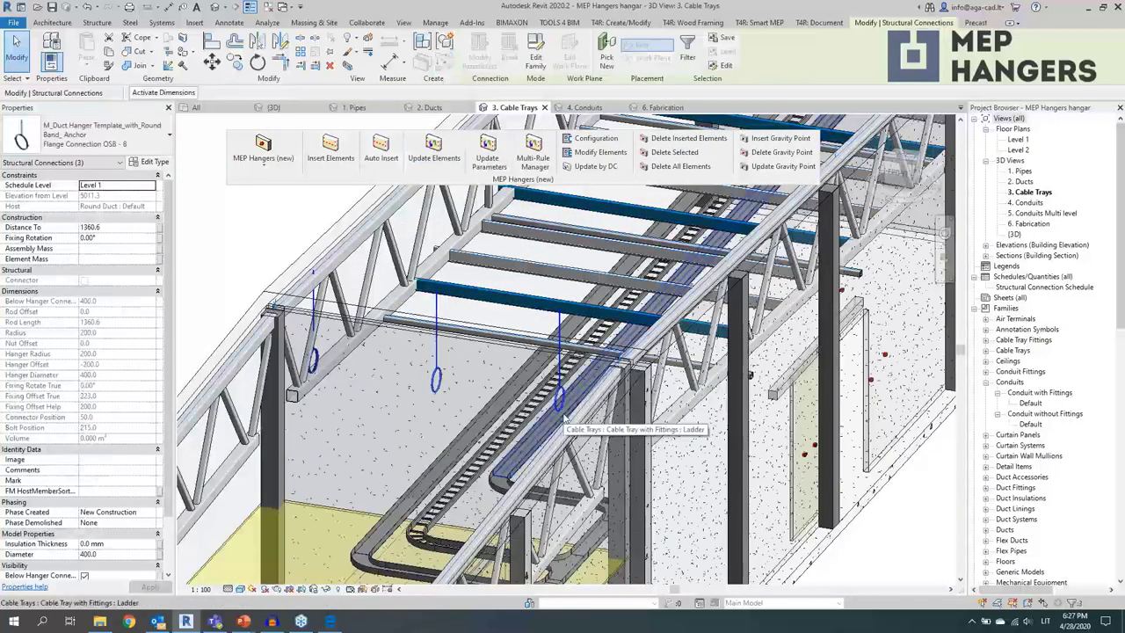
{"action": "key", "text": "Delete"}
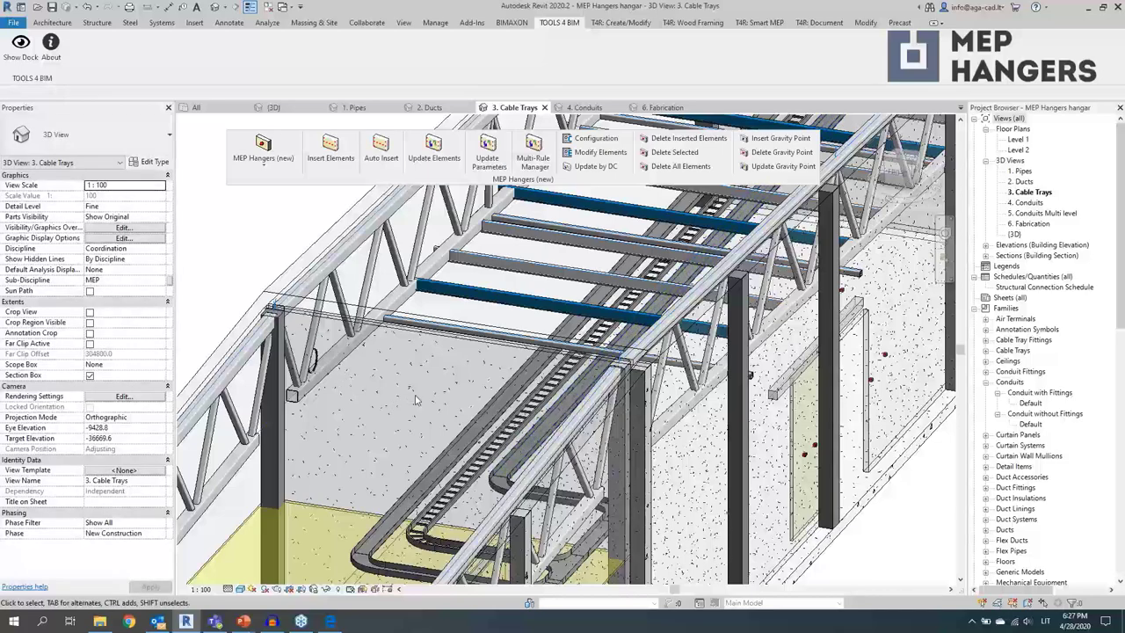
- Insert supports on the two in-line straight cable trays beside the columns with the L&R - Column configuration
{"action": "middle_click_drag", "start_coordinate": [416, 399], "coordinate": [569, 376], "text": "shift"}
{"action": "left_click", "coordinate": [571, 376]}
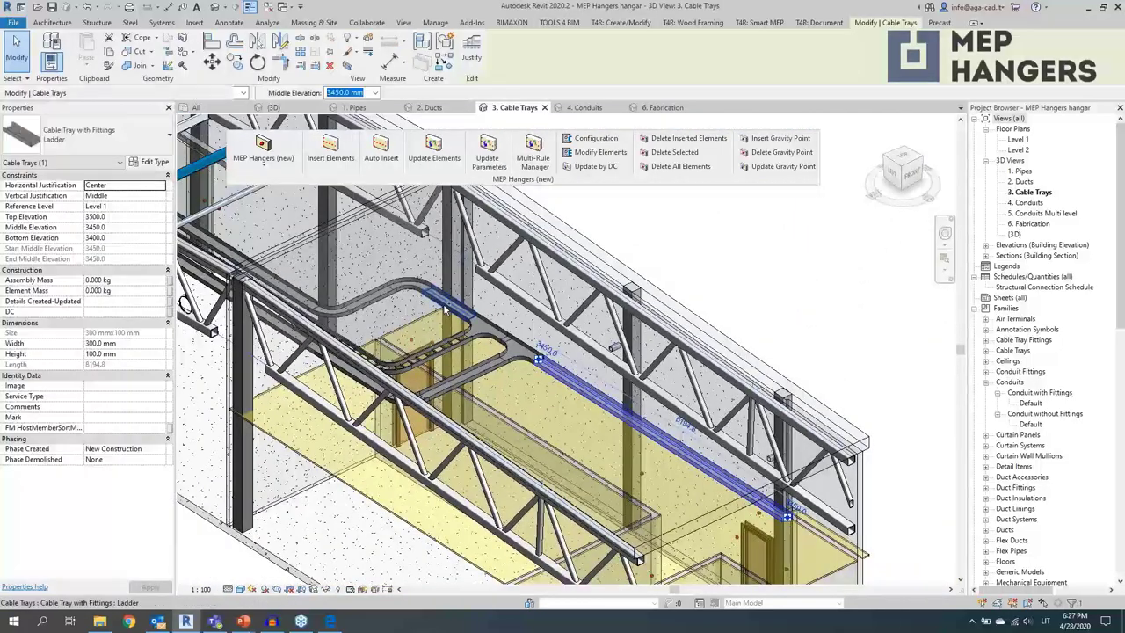
{"action": "left_click", "coordinate": [446, 309], "text": "ctrl"}
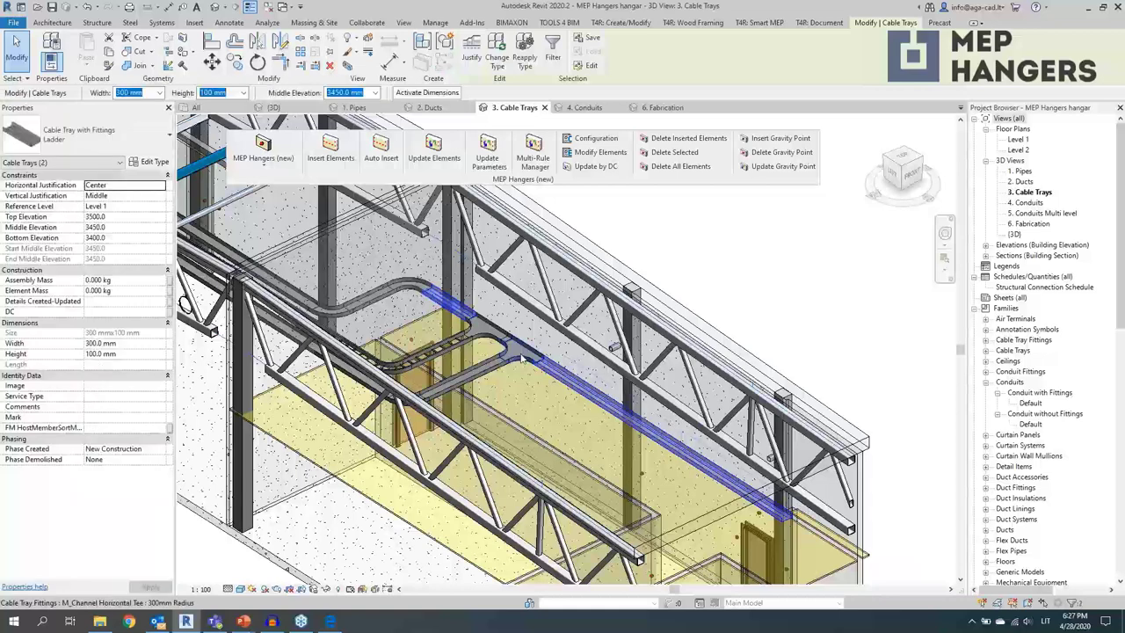
{"action": "left_click", "coordinate": [340, 165]}
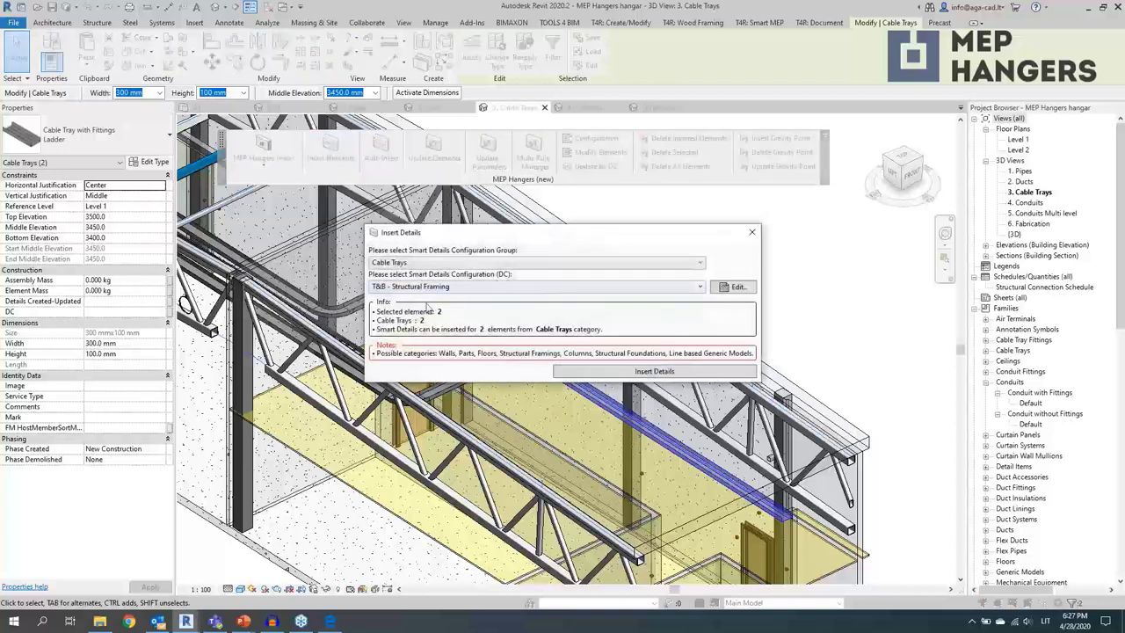
{"action": "left_click", "coordinate": [420, 288]}
{"action": "left_click", "coordinate": [420, 292]}
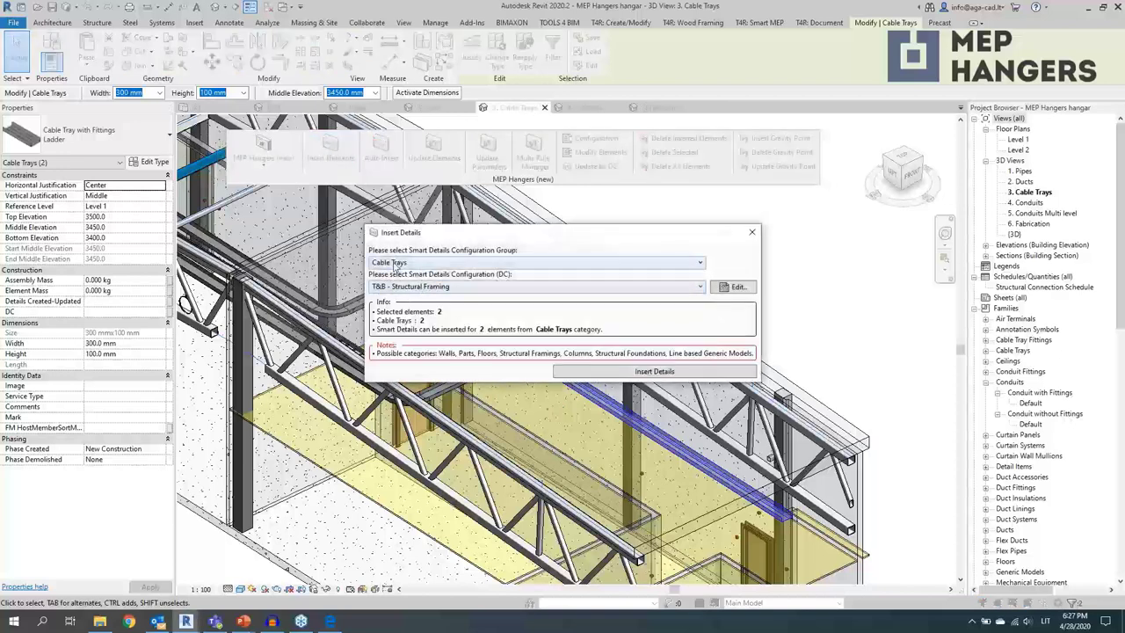
{"action": "left_click", "coordinate": [436, 290]}
{"action": "left_click", "coordinate": [435, 290]}
{"action": "left_click", "coordinate": [422, 263]}
{"action": "left_click", "coordinate": [437, 286]}
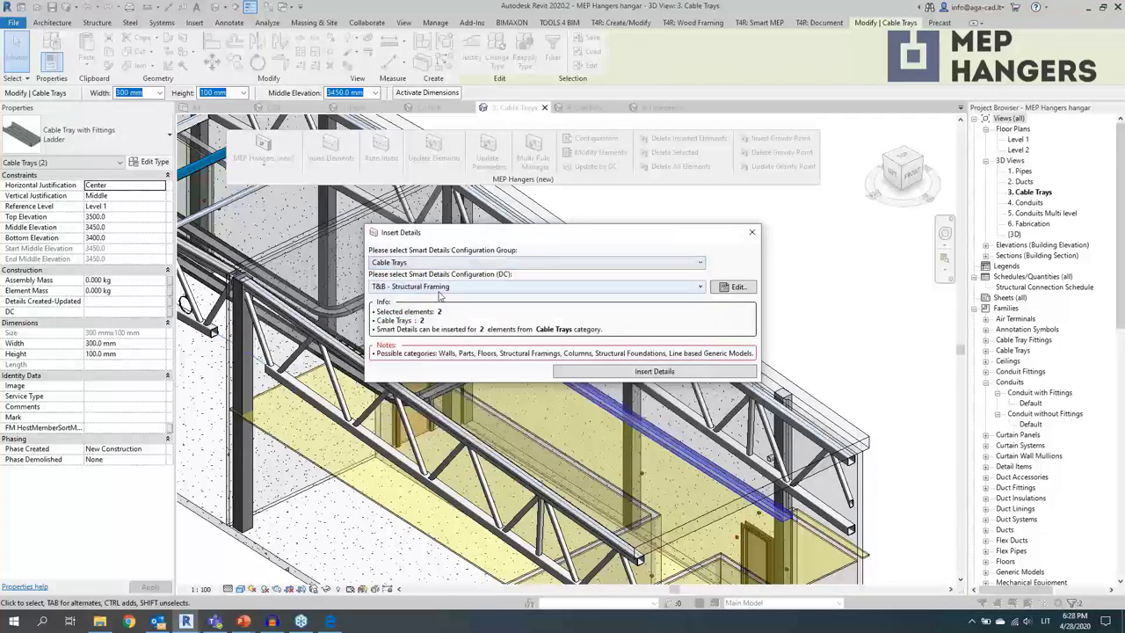
{"action": "left_click", "coordinate": [440, 287]}
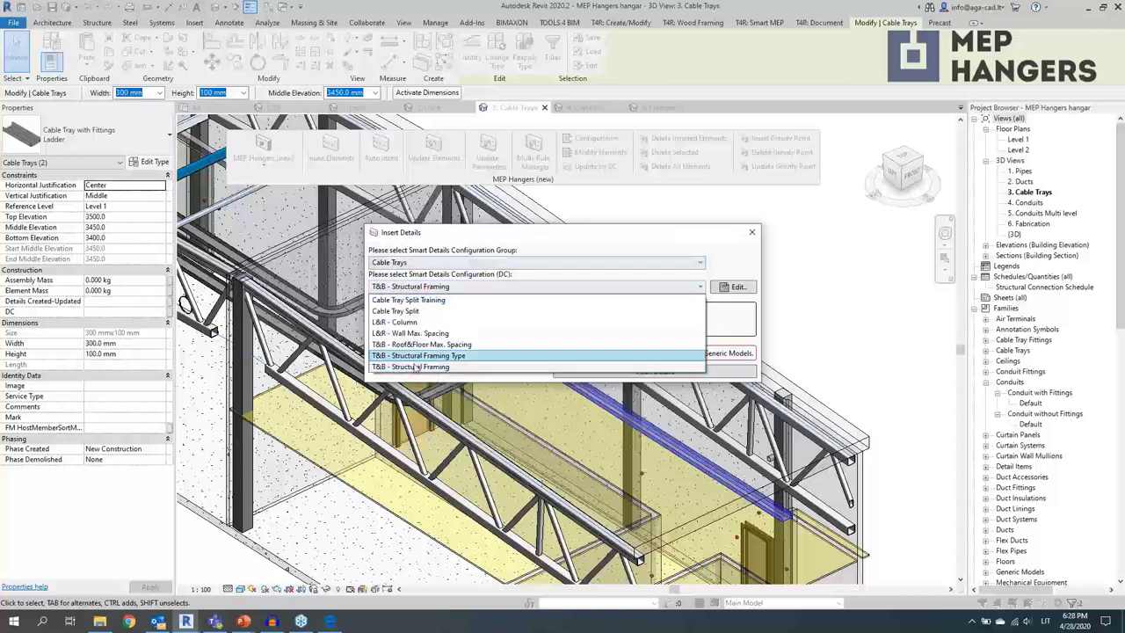
{"action": "left_click", "coordinate": [413, 323]}
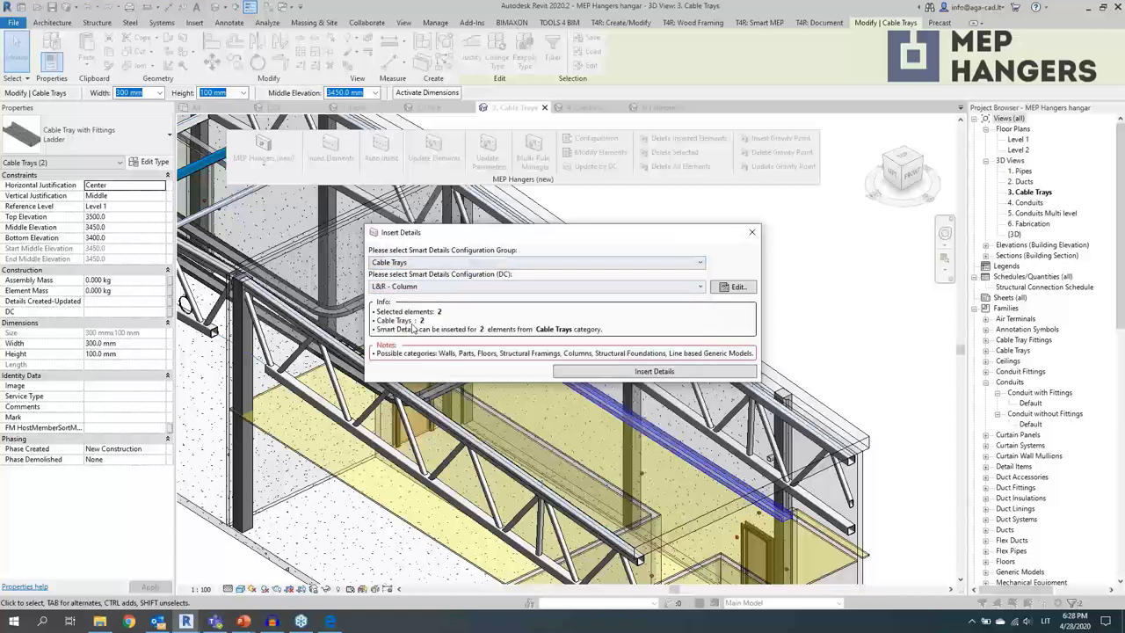
{"action": "left_click", "coordinate": [590, 373]}
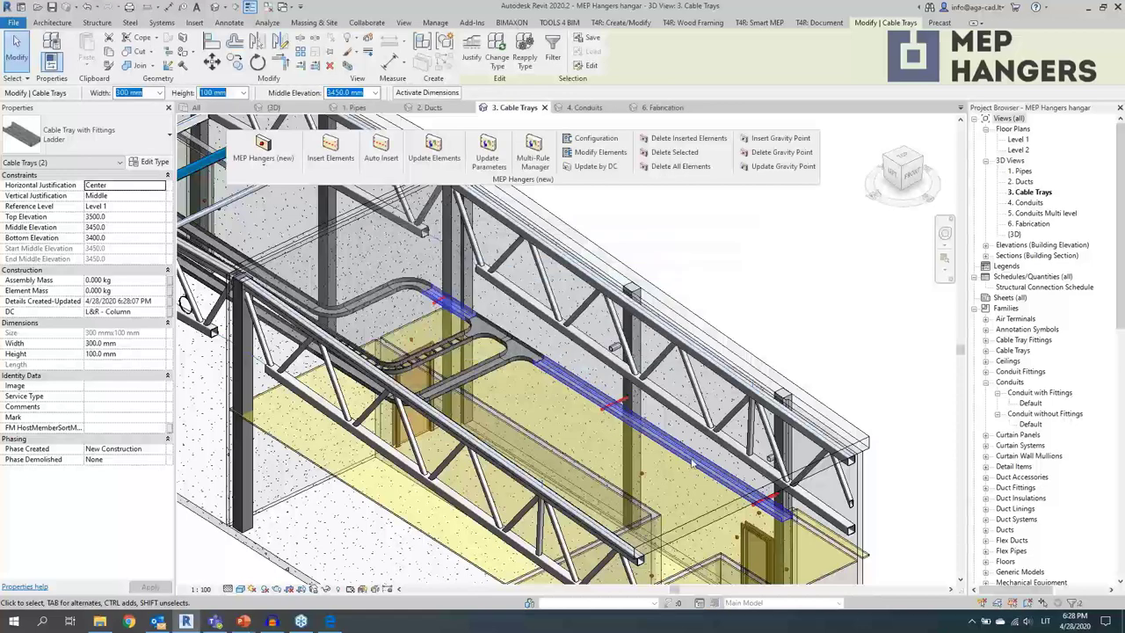
- Examine the channel supports inserted between the cable trays and the columns, including the one on the short tray
{"action": "scroll", "coordinate": [756, 539], "scroll_direction": "up", "scroll_amount": 5}
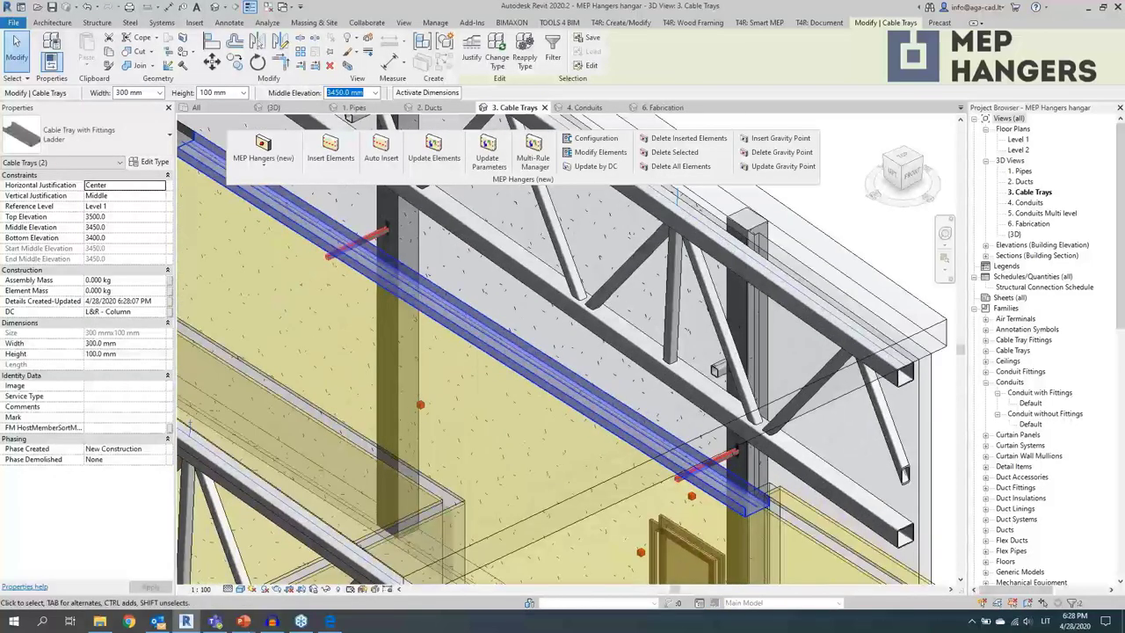
{"action": "scroll", "coordinate": [707, 472], "scroll_direction": "up", "scroll_amount": 5}
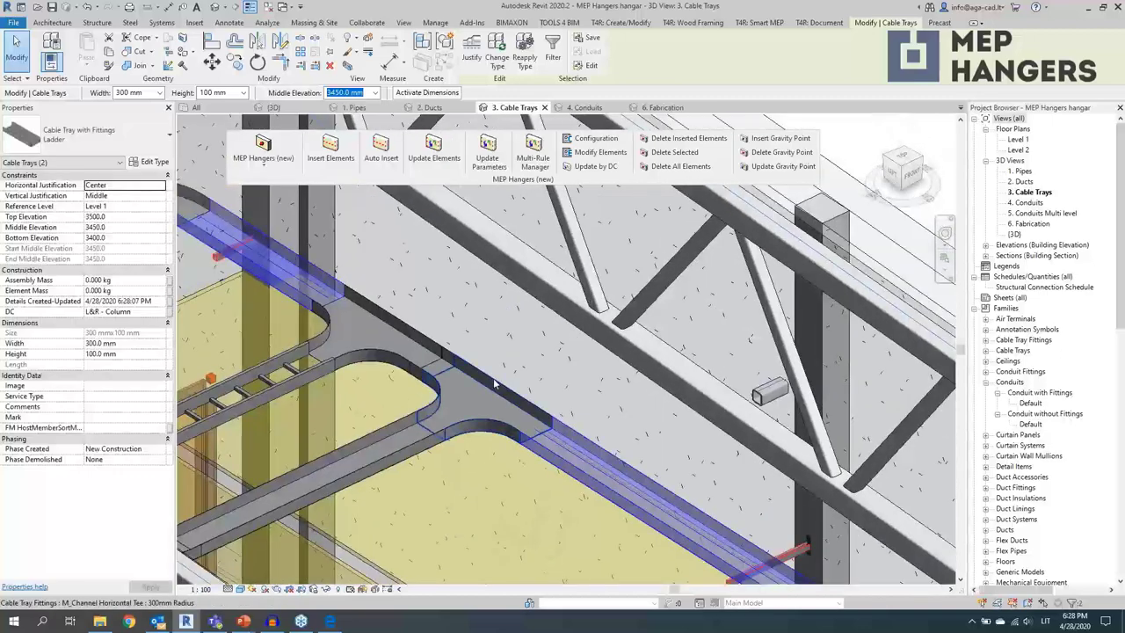
{"action": "middle_click_drag", "start_coordinate": [492, 378], "coordinate": [456, 390], "text": "shift"}
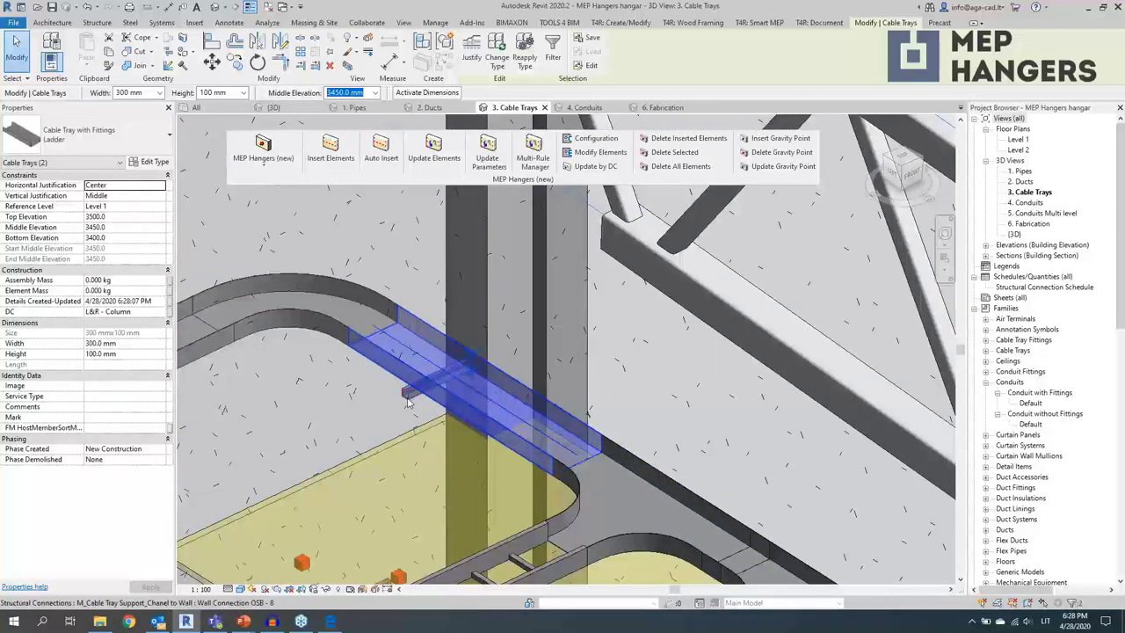
{"action": "left_click", "coordinate": [410, 389]}
{"action": "middle_click_drag", "start_coordinate": [641, 432], "coordinate": [531, 448], "text": "shift"}
{"action": "key", "text": "Escape"}
- Insert hangers on the three long parallel cable trays with the T&B - Structural Framing configuration, reviewing its settings
{"action": "scroll", "coordinate": [413, 387], "scroll_direction": "down", "scroll_amount": 5}
{"action": "scroll", "coordinate": [530, 448], "scroll_direction": "up", "scroll_amount": 3}
{"action": "left_click", "coordinate": [481, 427]}
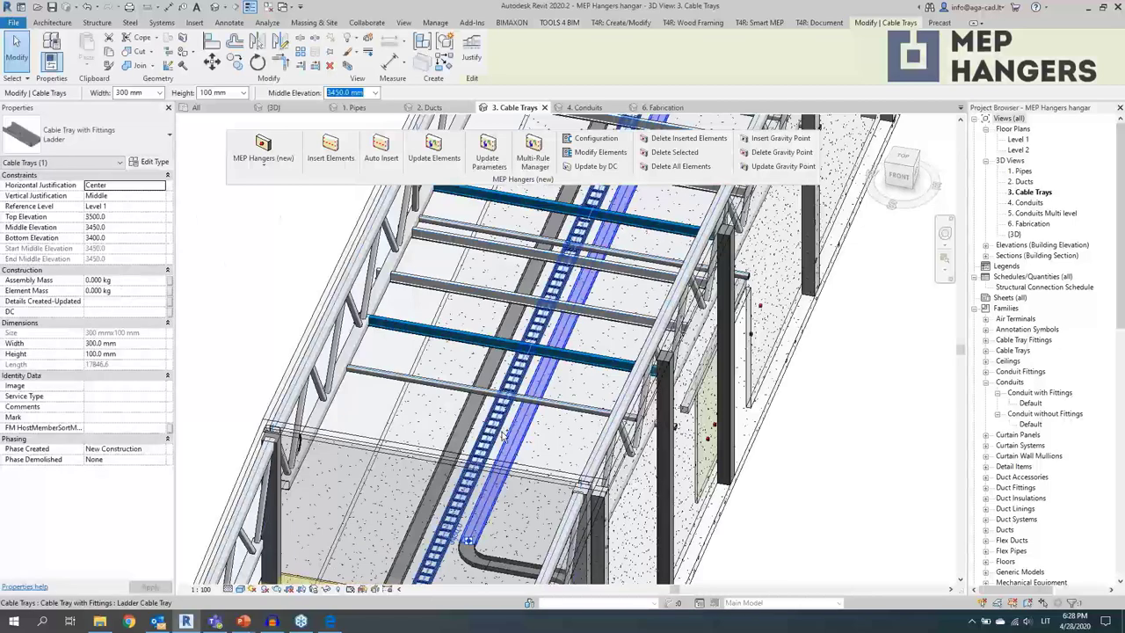
{"action": "key", "text": "Tab"}
{"action": "left_click", "coordinate": [482, 429]}
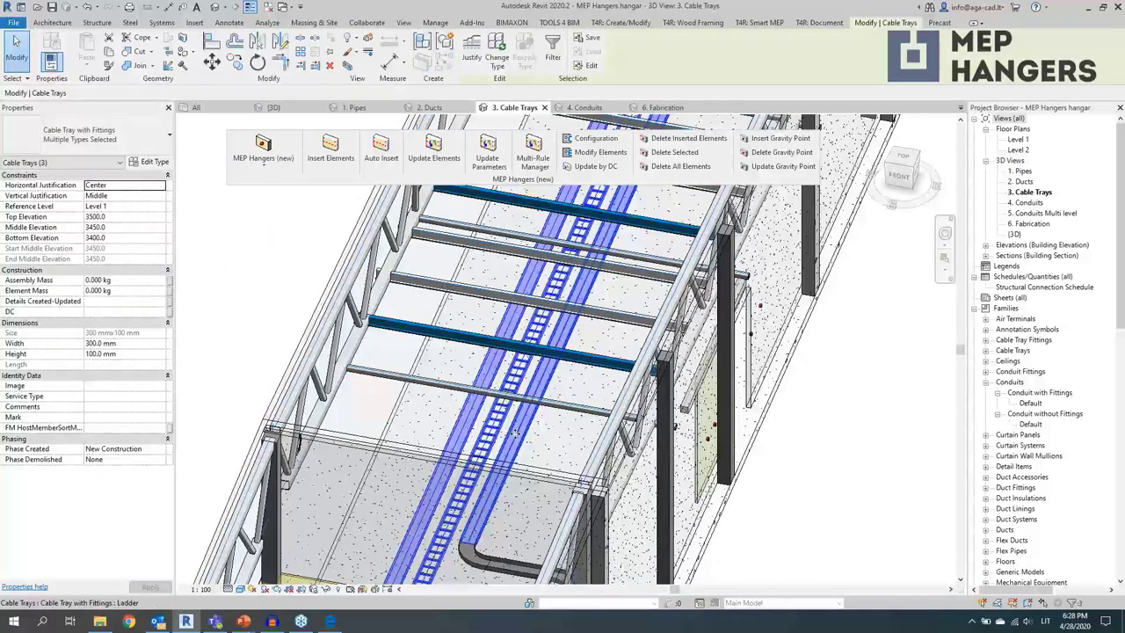
{"action": "middle_click_drag", "start_coordinate": [483, 429], "coordinate": [504, 508], "text": "shift"}
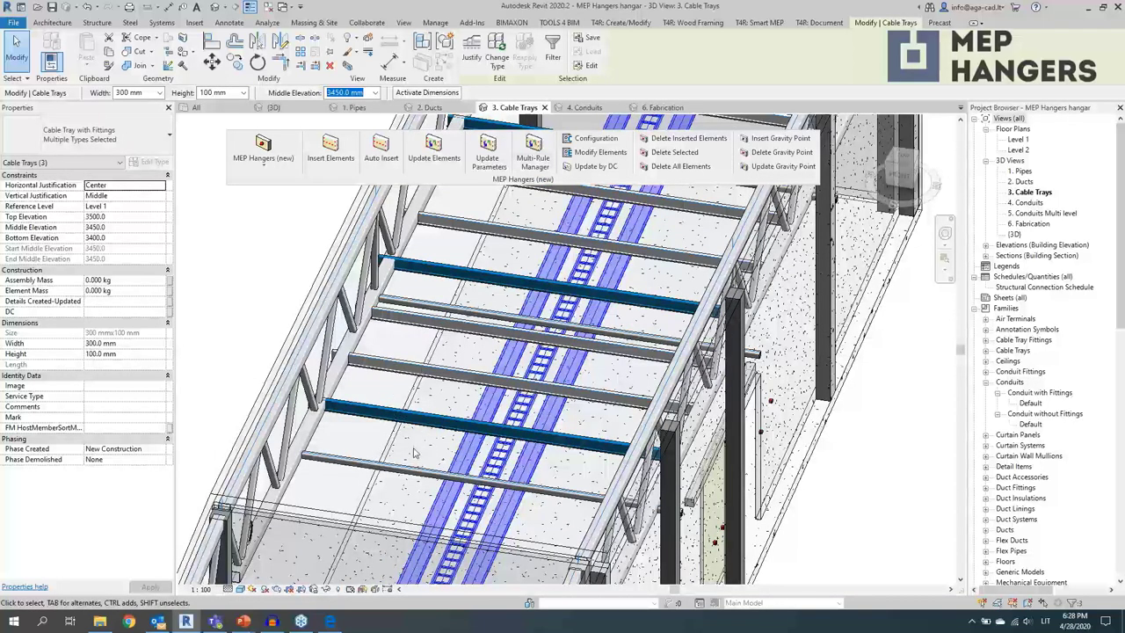
{"action": "scroll", "coordinate": [414, 452], "scroll_direction": "up", "scroll_amount": 3}
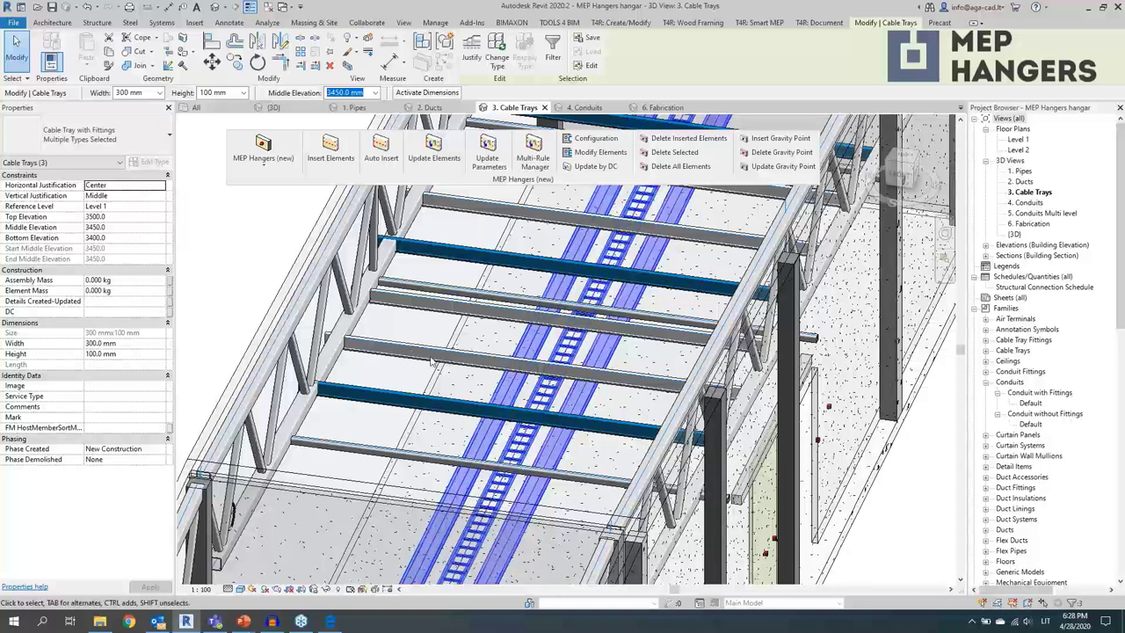
{"action": "left_click", "coordinate": [330, 151]}
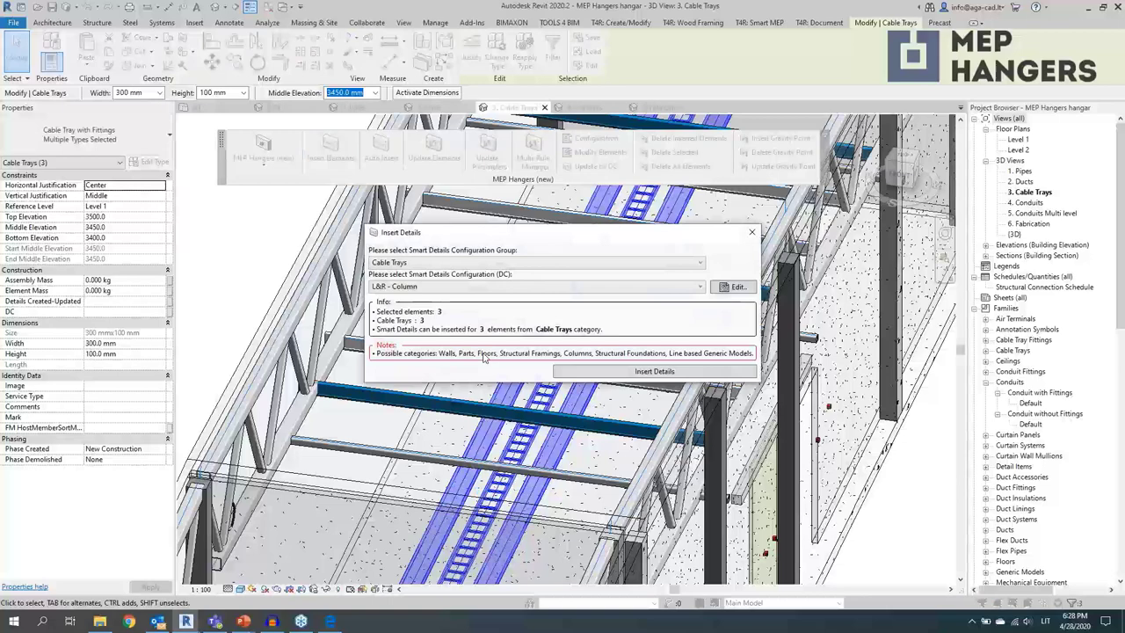
{"action": "left_click", "coordinate": [465, 287]}
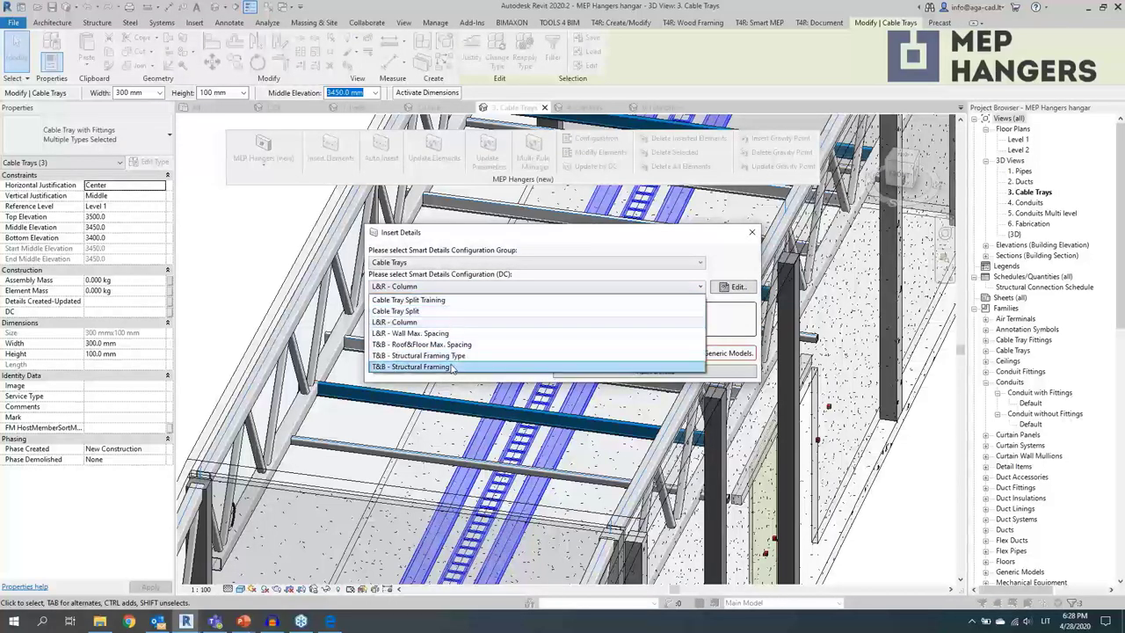
{"action": "left_click", "coordinate": [413, 365]}
{"action": "left_click", "coordinate": [738, 286]}
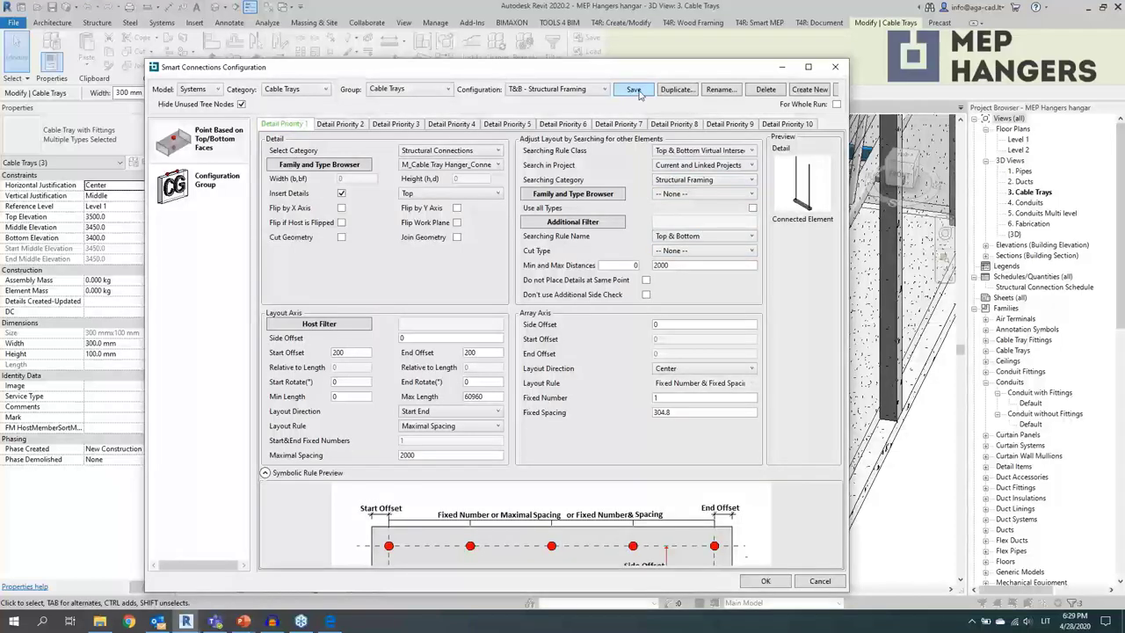
{"action": "left_click", "coordinate": [765, 580]}
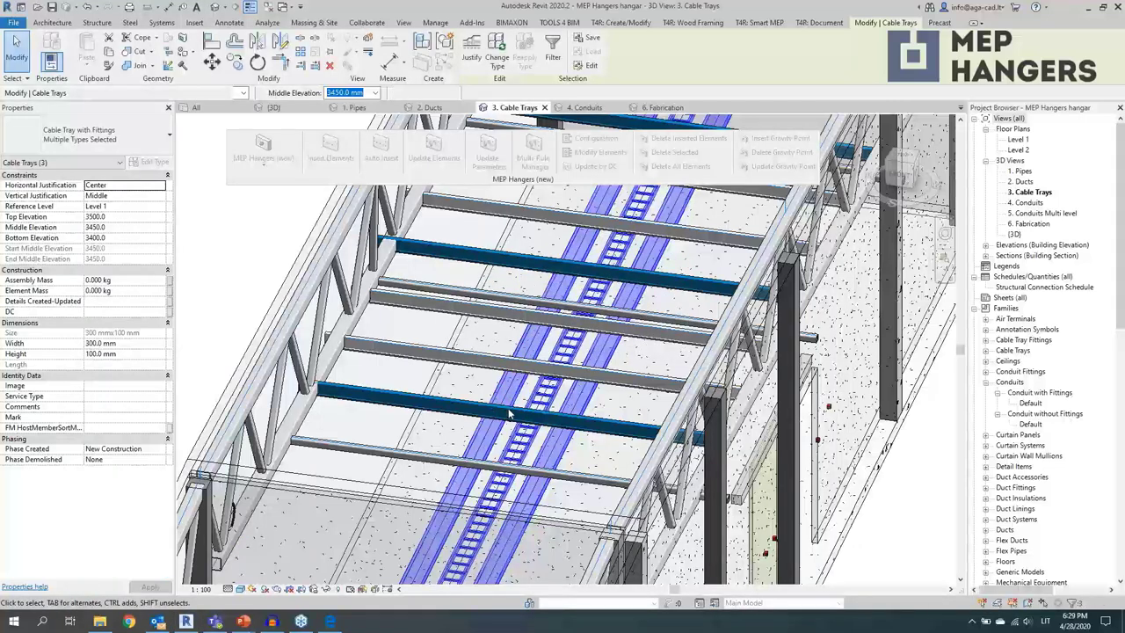
- Modify the wire mesh cable tray's hangers to search only for HSS Square : HSS4X4X3/8 structural framing, and update them
{"action": "middle_click_drag", "start_coordinate": [554, 473], "coordinate": [543, 489], "text": "shift"}
{"action": "scroll", "coordinate": [627, 332], "scroll_direction": "up", "scroll_amount": 5}
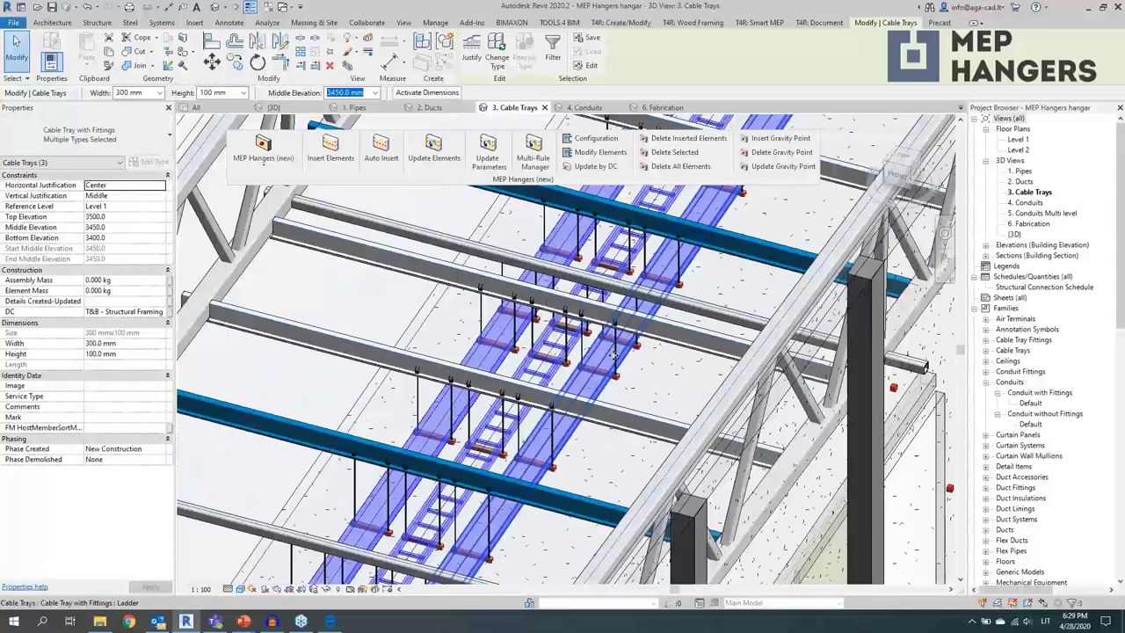
{"action": "scroll", "coordinate": [627, 332], "scroll_direction": "down", "scroll_amount": 3}
{"action": "mouse_move", "coordinate": [545, 408]}
{"action": "middle_mouse_down", "text": "shift"}
{"action": "mouse_move", "coordinate": [456, 497]}
{"action": "mouse_move", "coordinate": [470, 329]}
{"action": "middle_mouse_up", "text": "shift"}
{"action": "key", "text": "Escape"}
{"action": "left_click", "coordinate": [456, 498]}
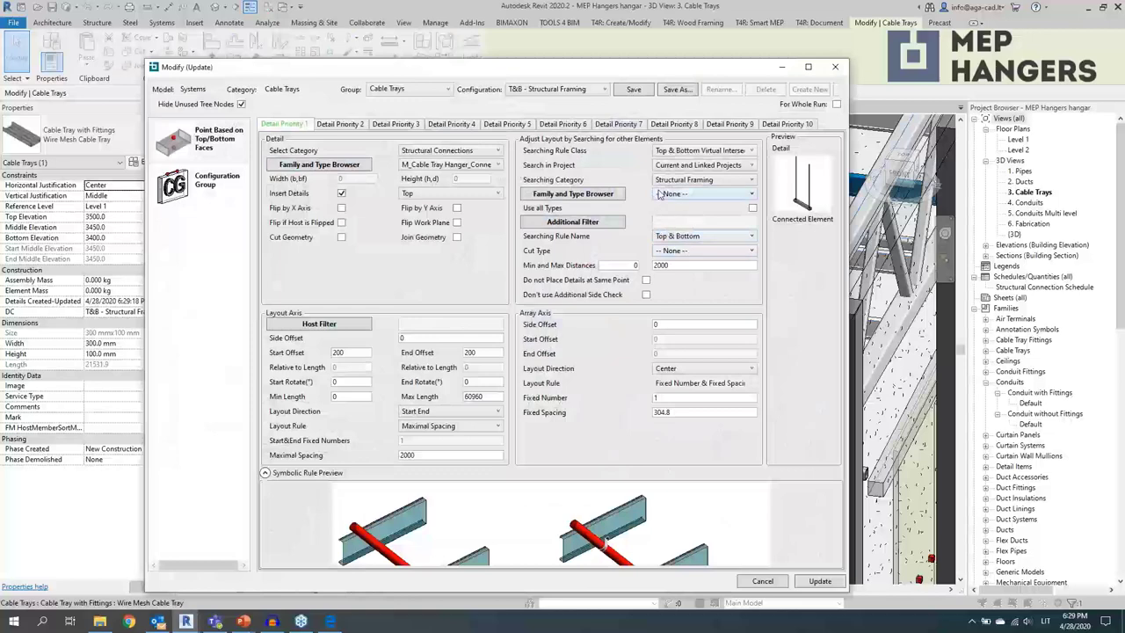
{"action": "left_click", "coordinate": [681, 194]}
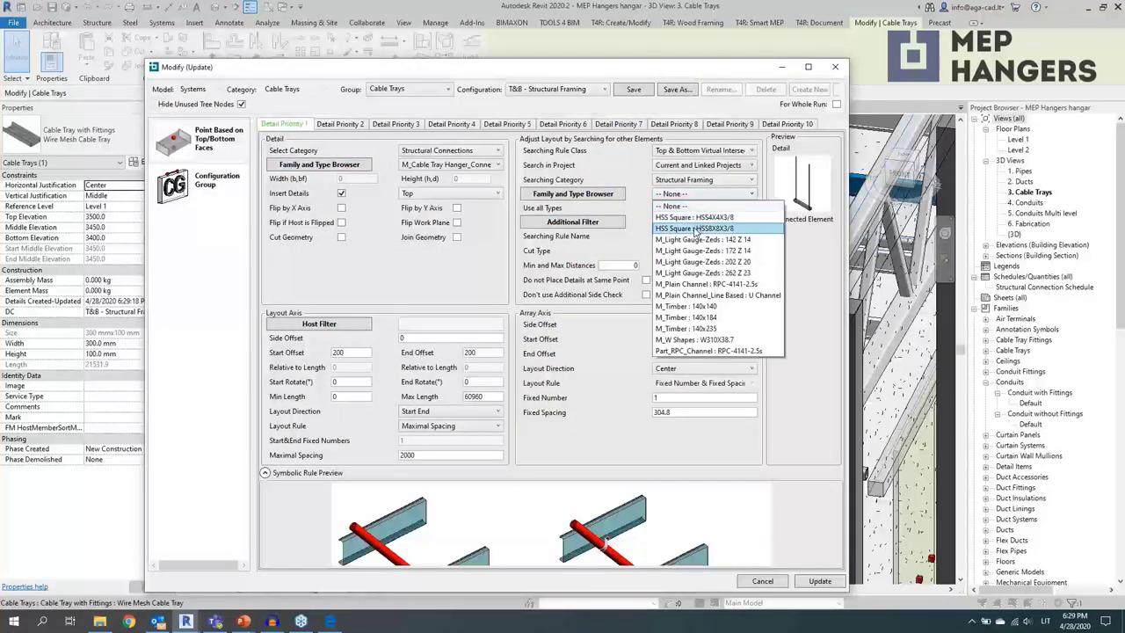
{"action": "left_click", "coordinate": [695, 217]}
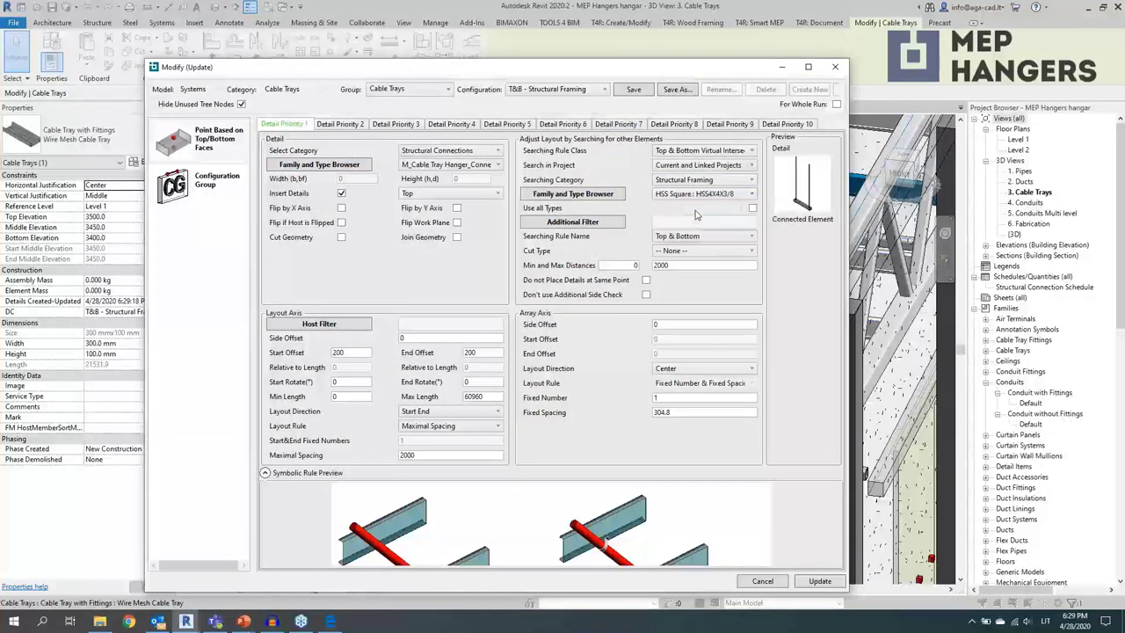
{"action": "left_click", "coordinate": [819, 581]}
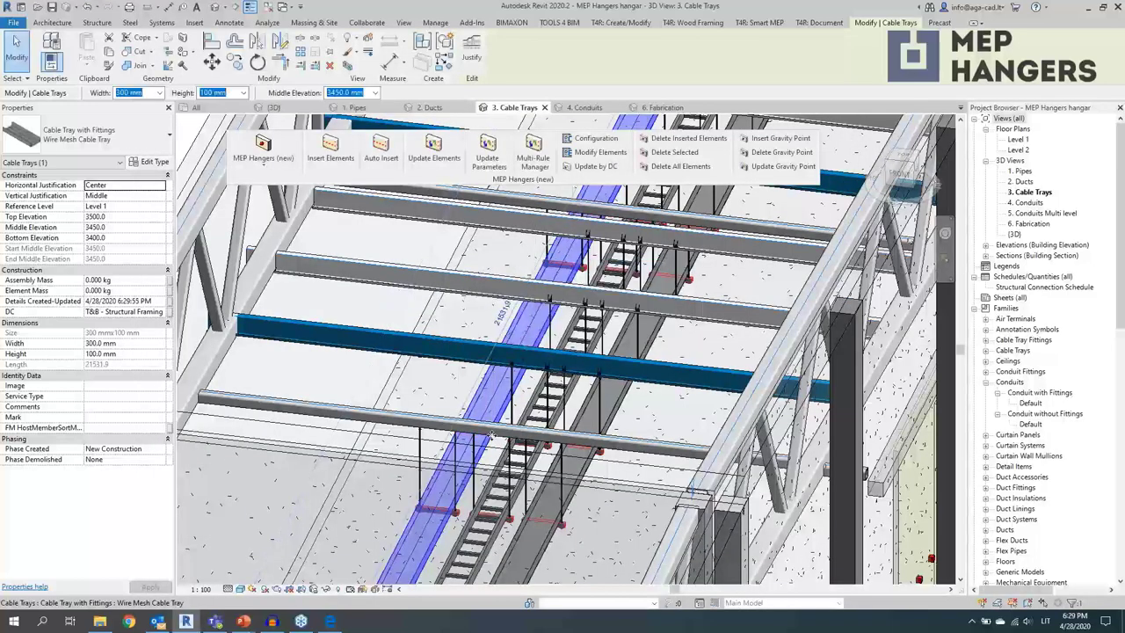
- Check the cut lengths of the blue roof beam and the neighbouring grey beam in the linked Hangar structure model
{"action": "mouse_move", "coordinate": [490, 434]}
{"action": "middle_mouse_down", "text": "shift"}
{"action": "mouse_move", "coordinate": [404, 494]}
{"action": "mouse_move", "coordinate": [525, 386]}
{"action": "mouse_move", "coordinate": [520, 421]}
{"action": "mouse_move", "coordinate": [491, 436]}
{"action": "middle_mouse_up", "text": "shift"}
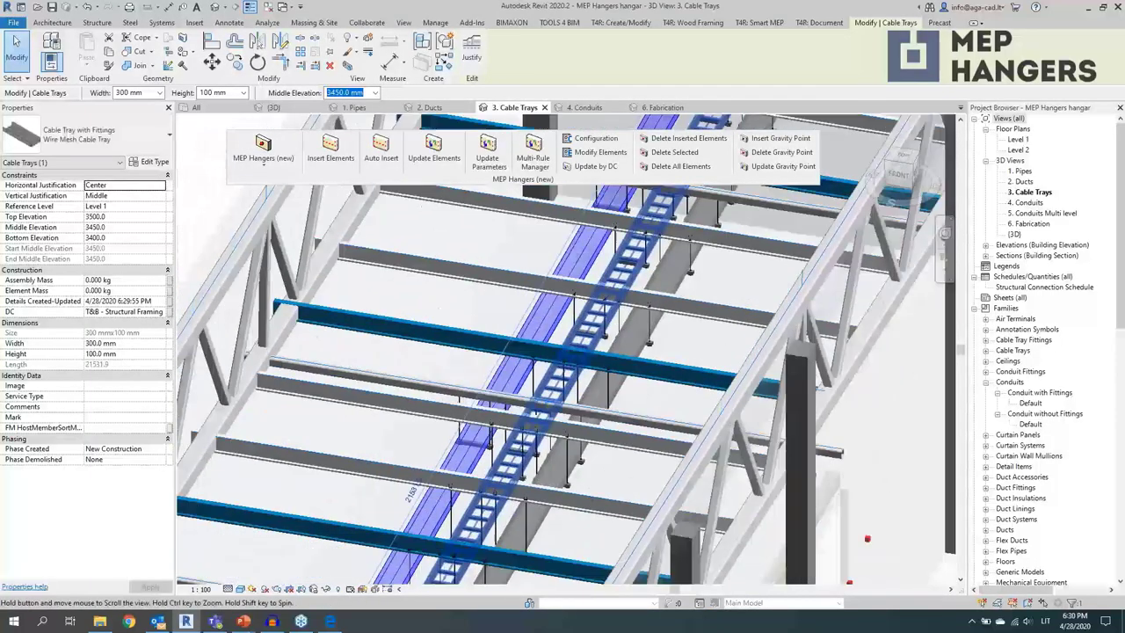
{"action": "scroll", "coordinate": [492, 413], "scroll_direction": "up", "scroll_amount": 5}
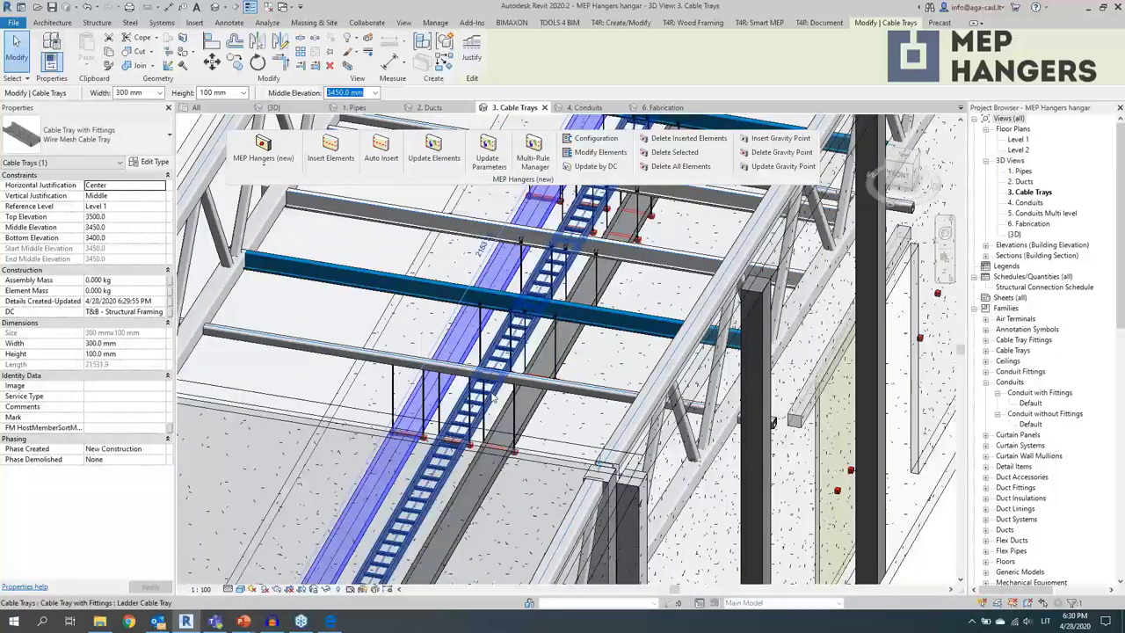
{"action": "left_click", "coordinate": [492, 397]}
{"action": "middle_click_drag", "start_coordinate": [492, 397], "coordinate": [428, 281], "text": "shift"}
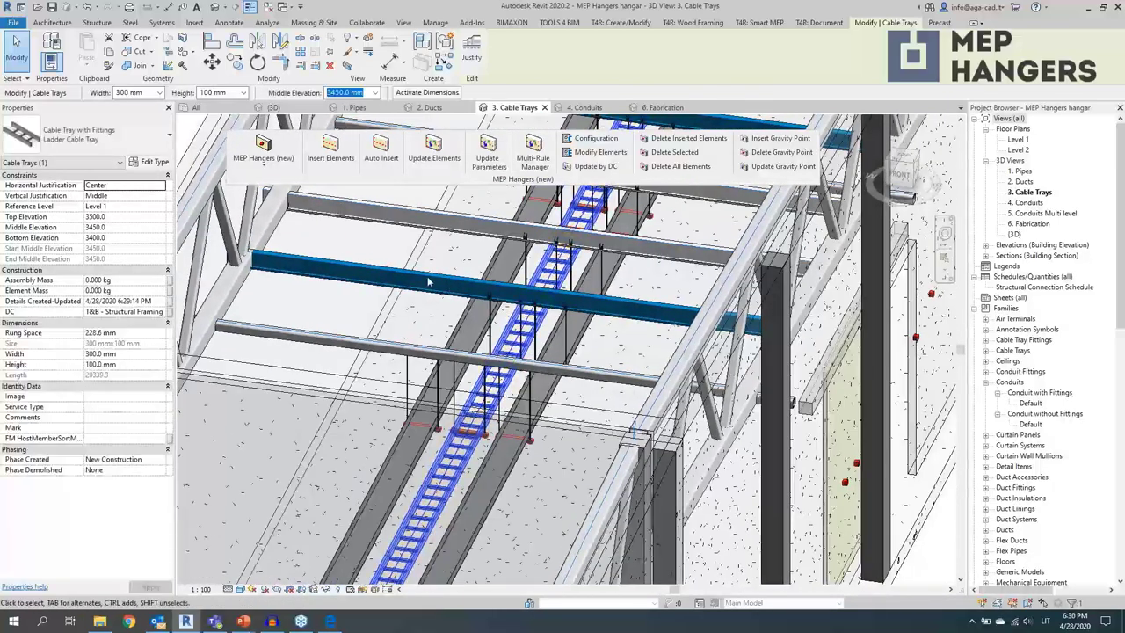
{"action": "key", "text": "Escape"}
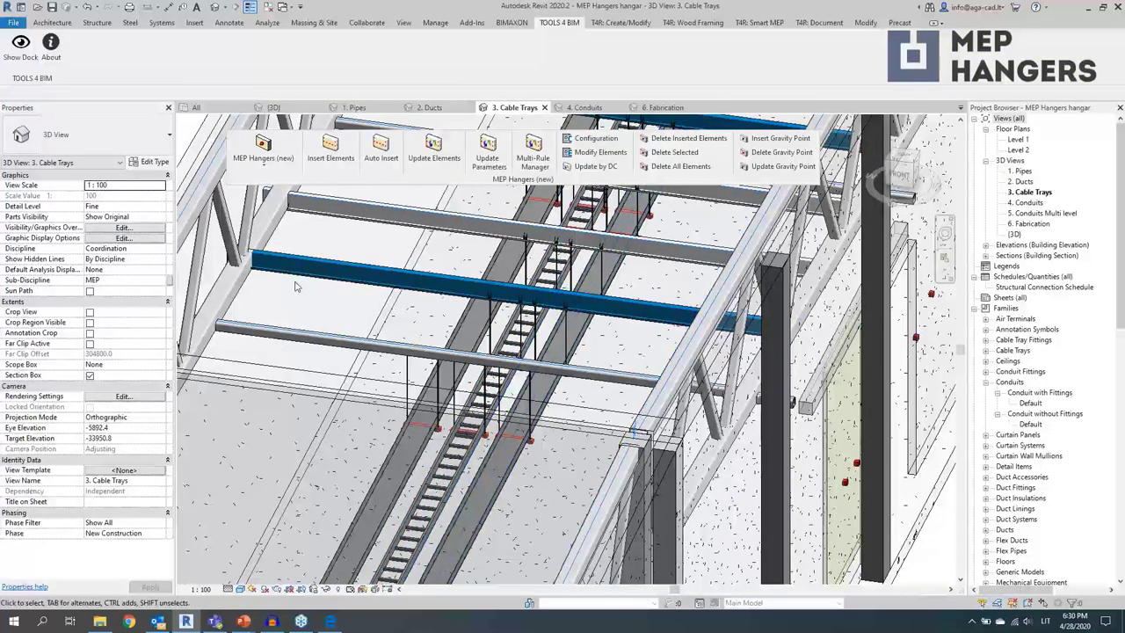
{"action": "left_click", "coordinate": [369, 276]}
{"action": "key", "text": "Tab"}
{"action": "left_click", "coordinate": [369, 277]}
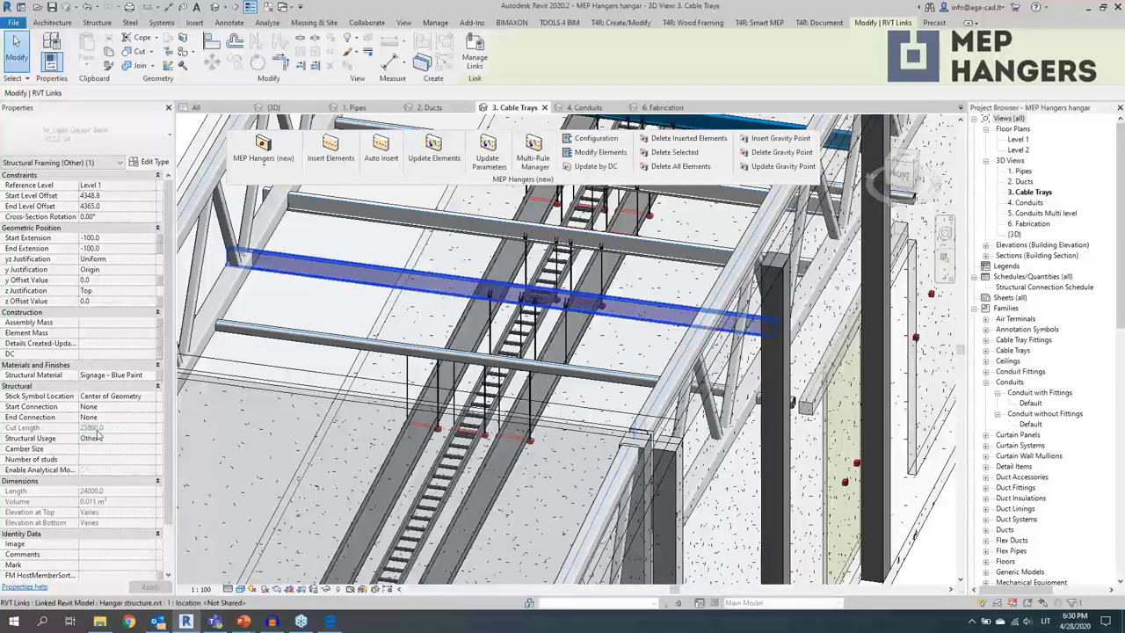
{"action": "left_click", "coordinate": [417, 211]}
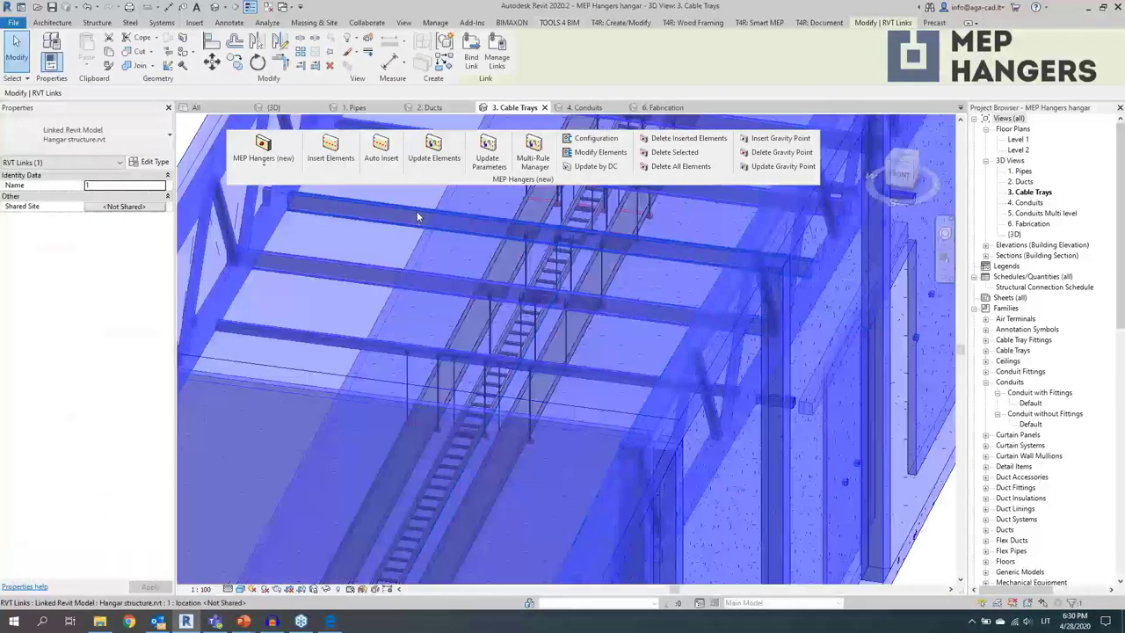
{"action": "key", "text": "Tab"}
{"action": "left_click", "coordinate": [417, 210]}
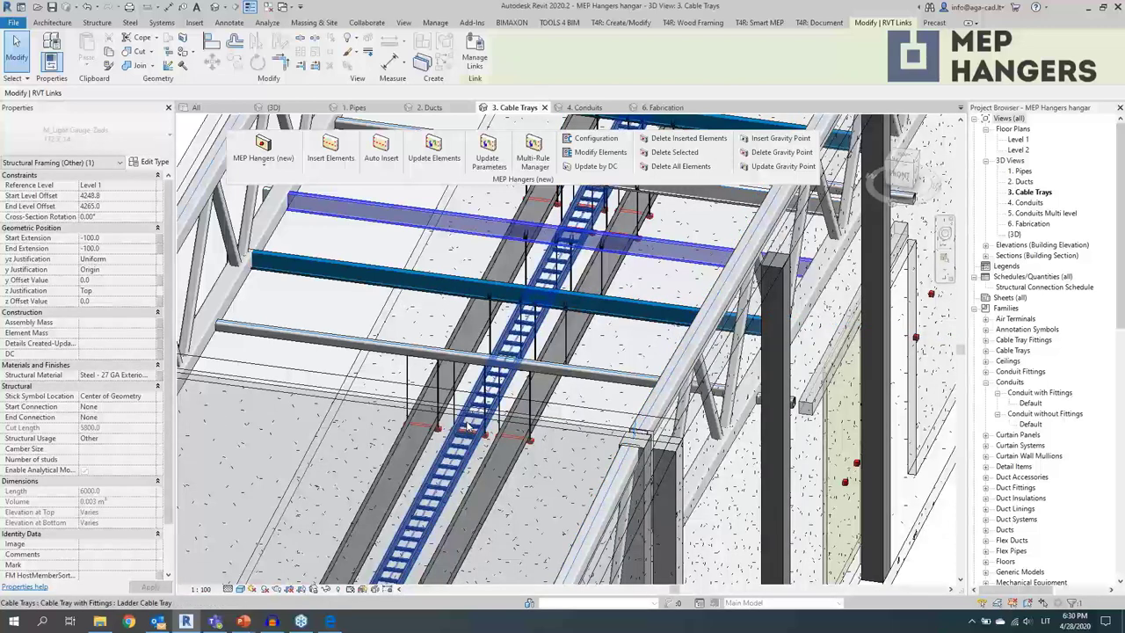
{"action": "key", "text": "Escape"}
- Modify the ladder cable tray's T&B - Structural Framing configuration with an additional filter of Cut Length : Instance is greater than 7000
{"action": "left_click", "coordinate": [576, 215]}
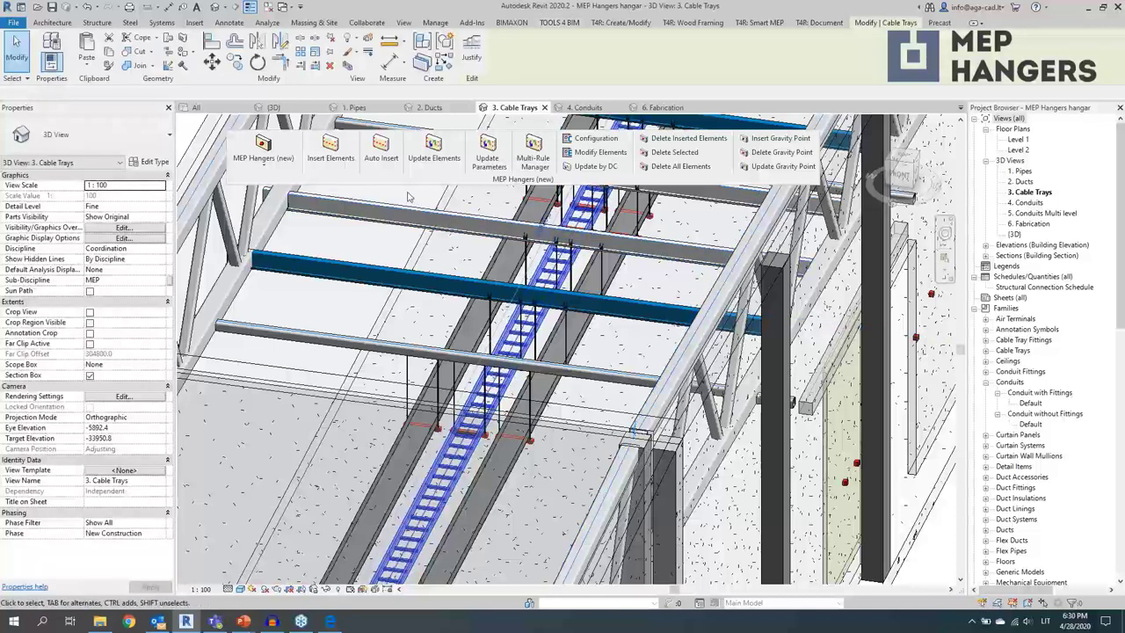
{"action": "left_click", "coordinate": [605, 153]}
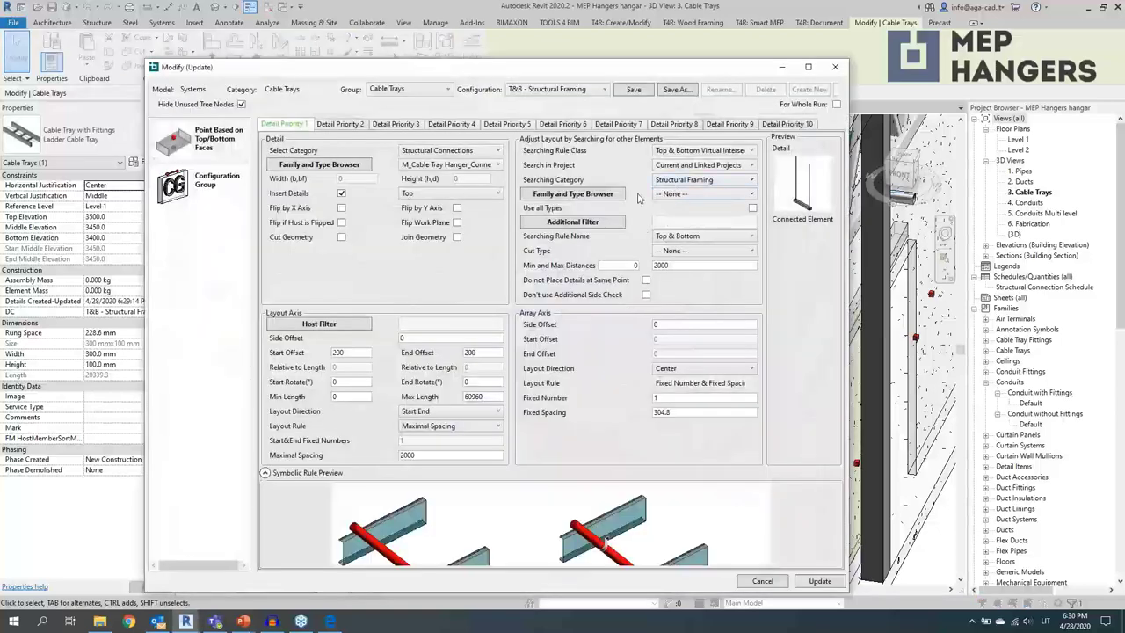
{"action": "left_click", "coordinate": [608, 222]}
{"action": "left_click", "coordinate": [508, 200]}
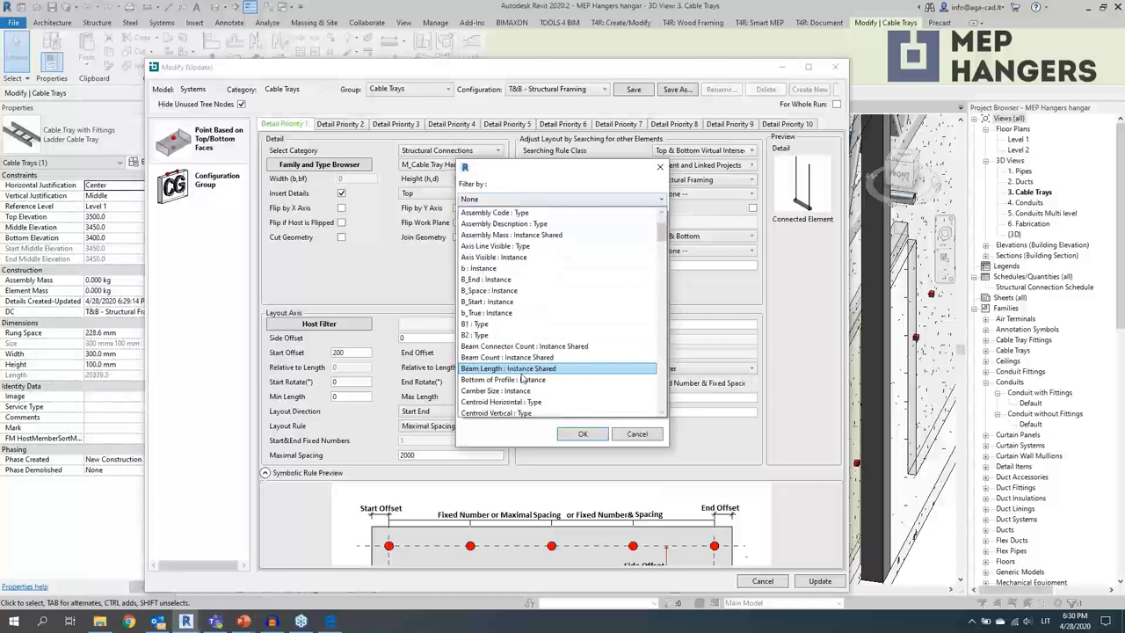
{"action": "scroll", "coordinate": [523, 378], "scroll_direction": "down", "scroll_amount": 3}
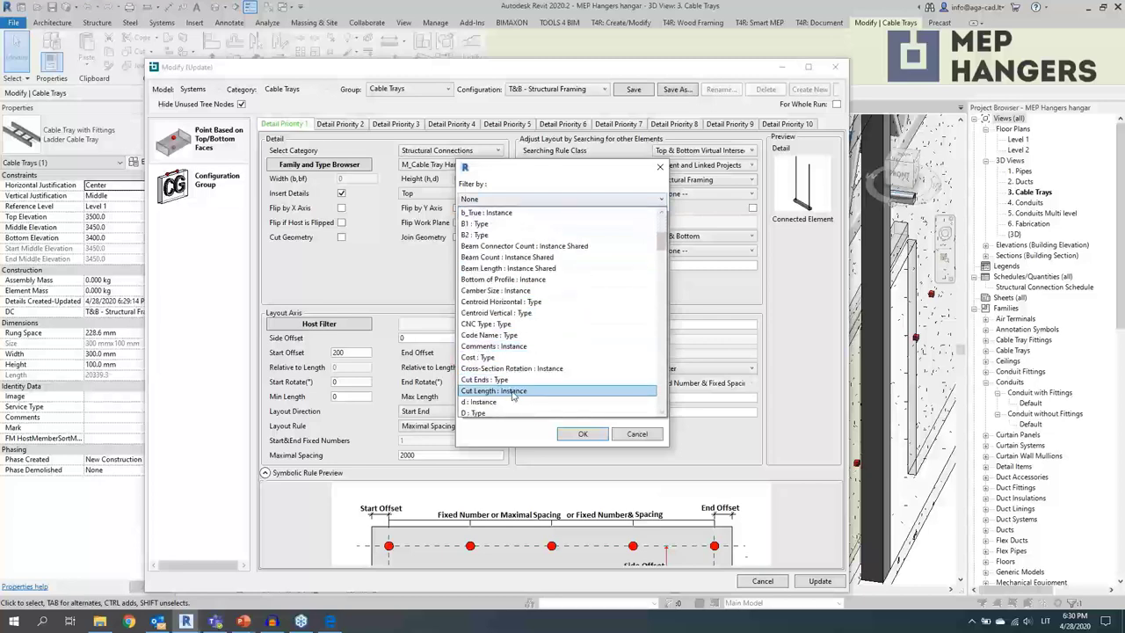
{"action": "left_click", "coordinate": [495, 392]}
{"action": "left_click", "coordinate": [504, 217]}
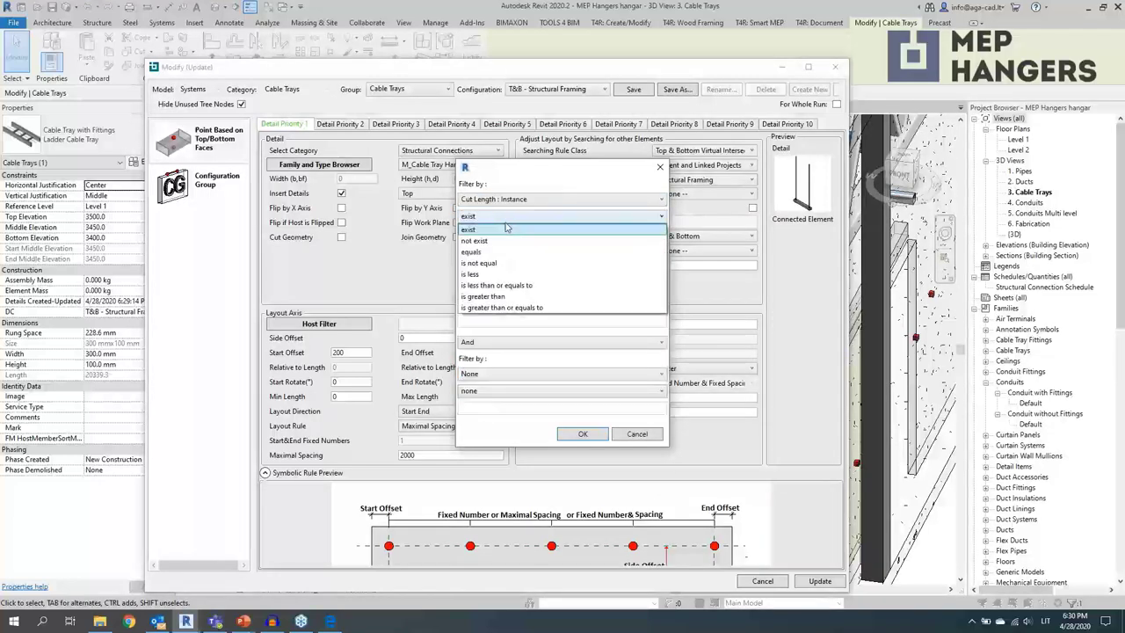
{"action": "left_click", "coordinate": [514, 299]}
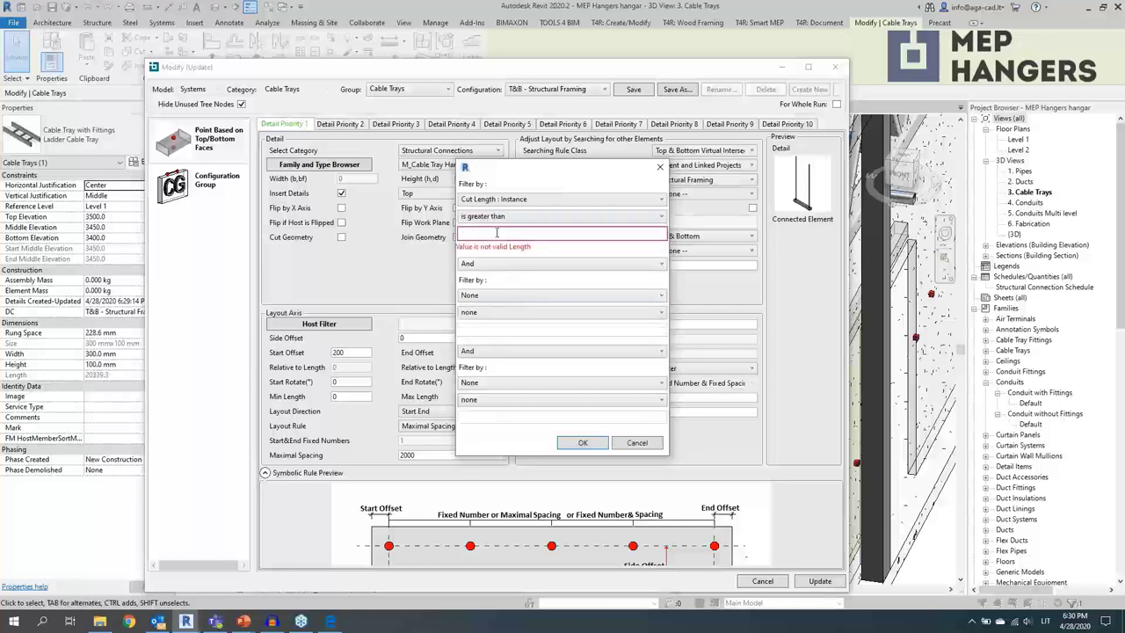
{"action": "type", "text": "7000"}
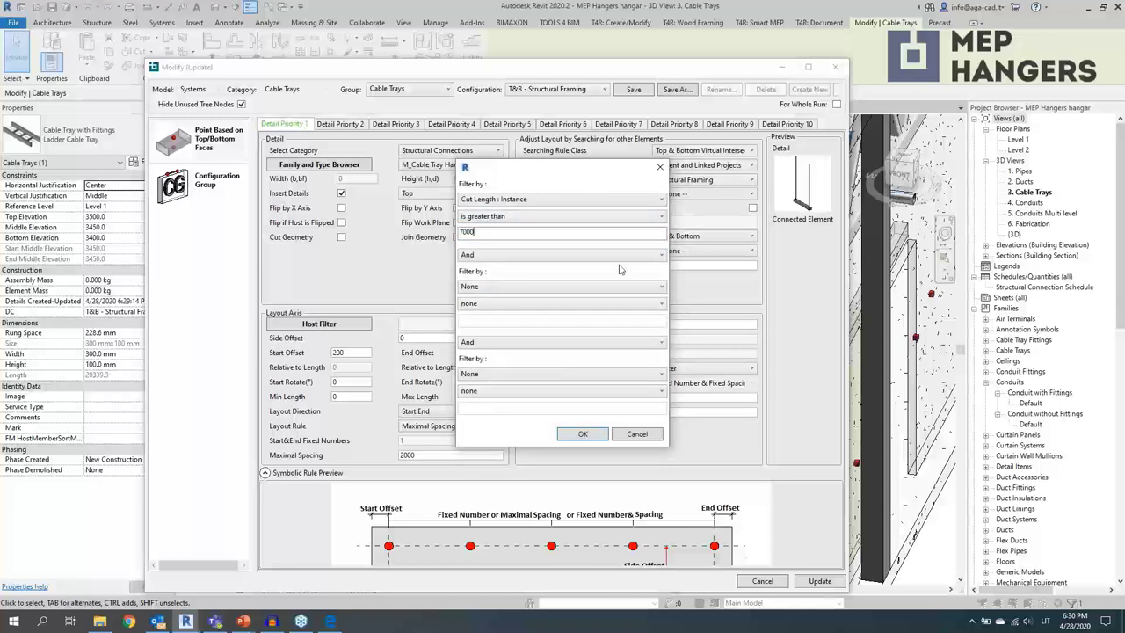
{"action": "left_click", "coordinate": [584, 433]}
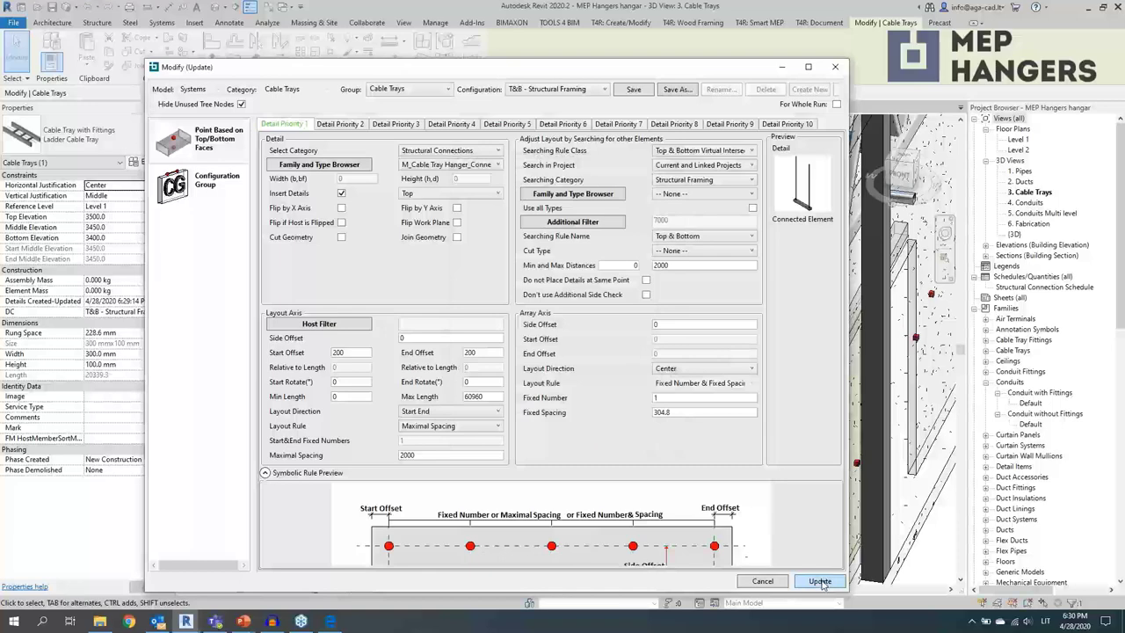
- Update the ladder cable tray's hangers and inspect them against the hangers on the adjacent tray
{"action": "left_click", "coordinate": [820, 581]}
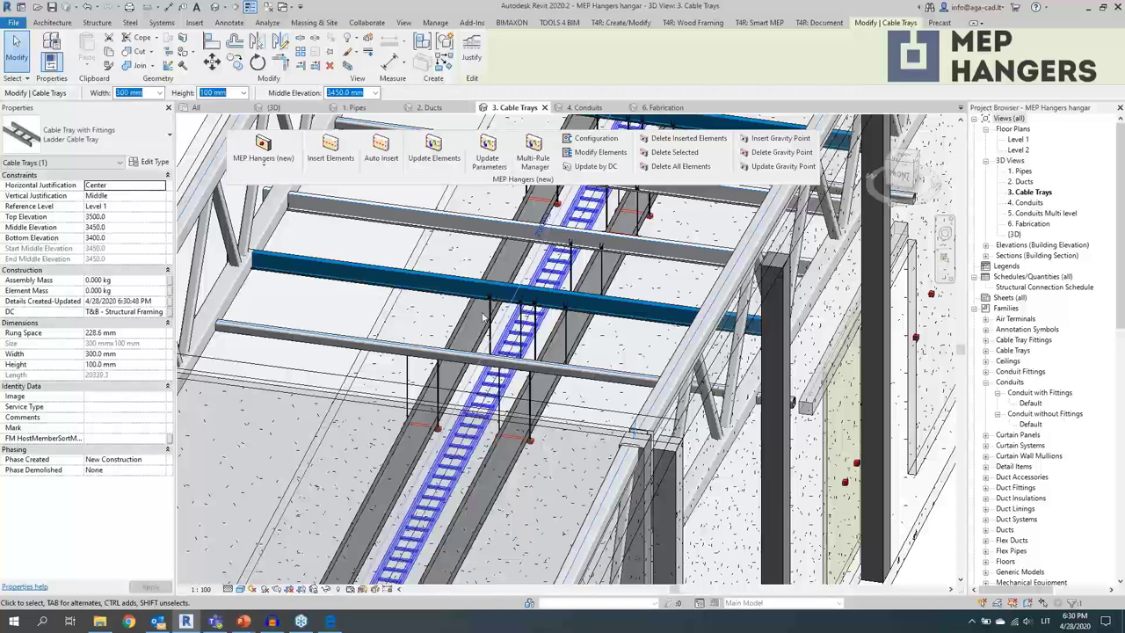
{"action": "key", "text": "Escape"}
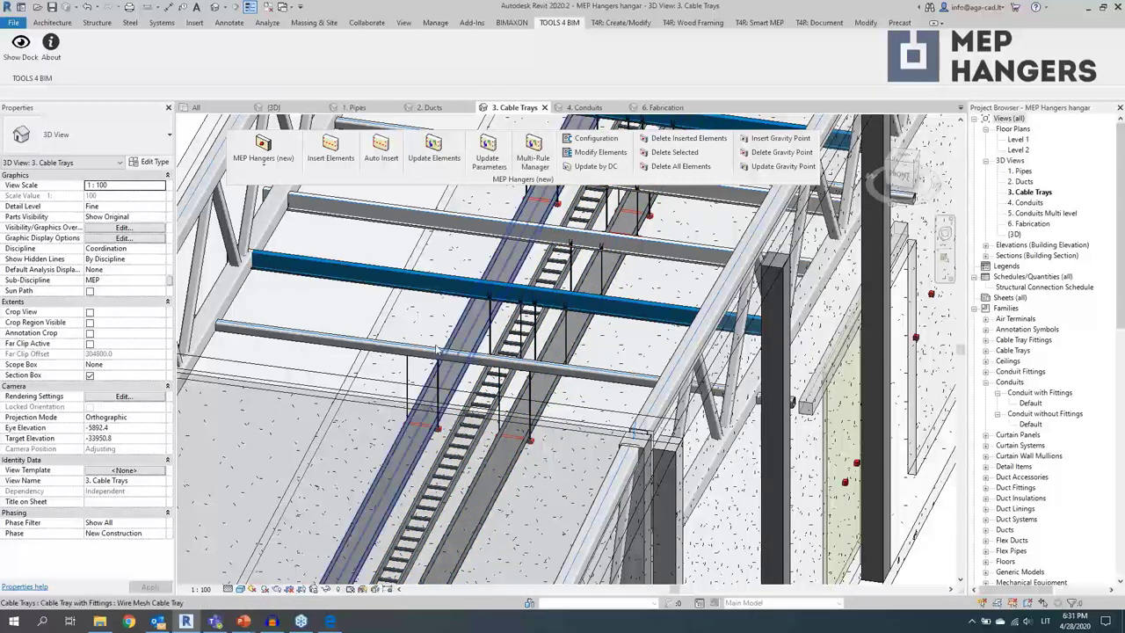
{"action": "left_click", "coordinate": [556, 380]}
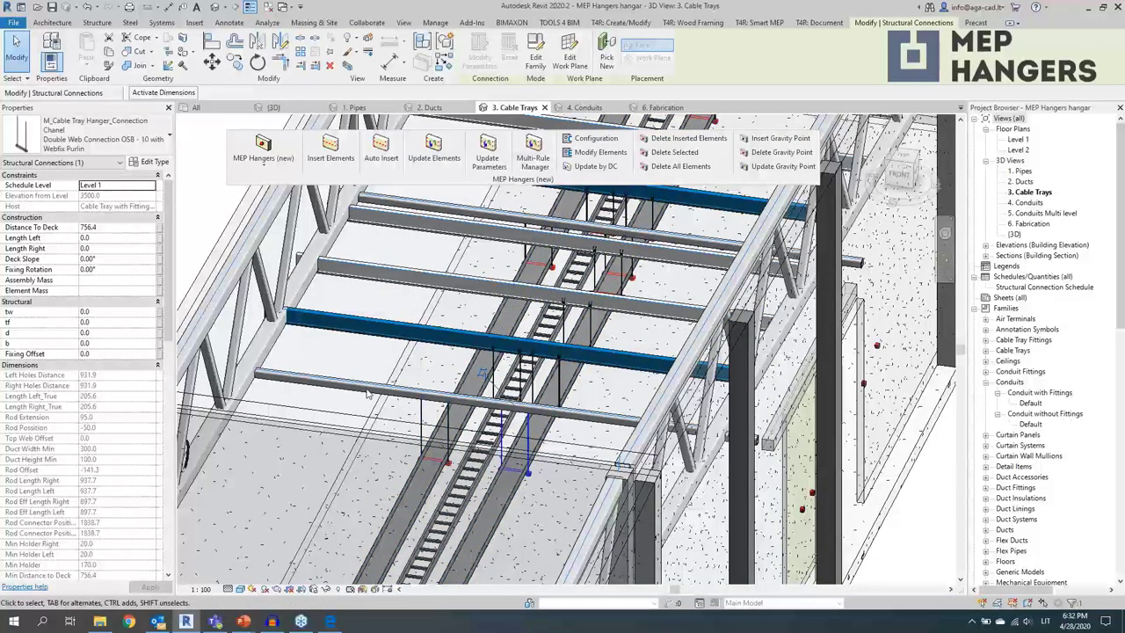
{"action": "middle_click_drag", "start_coordinate": [456, 407], "coordinate": [522, 387], "text": "shift"}
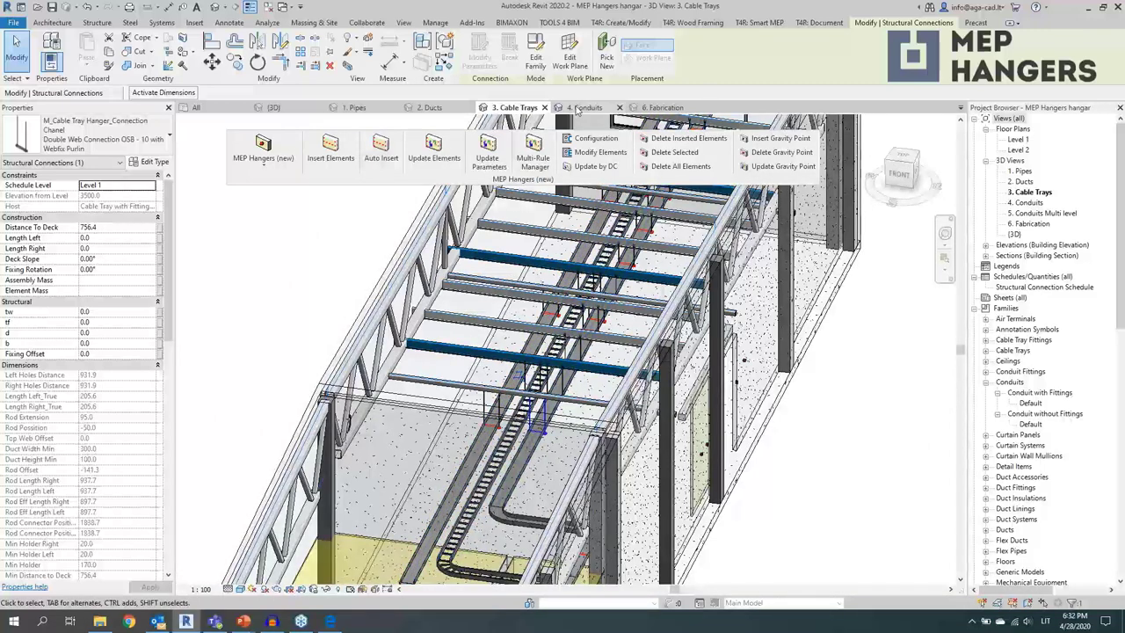
- Open the 4. Conduits 3D view and delete the two round duct hangers at the front of the roof
{"action": "left_click", "coordinate": [584, 107]}
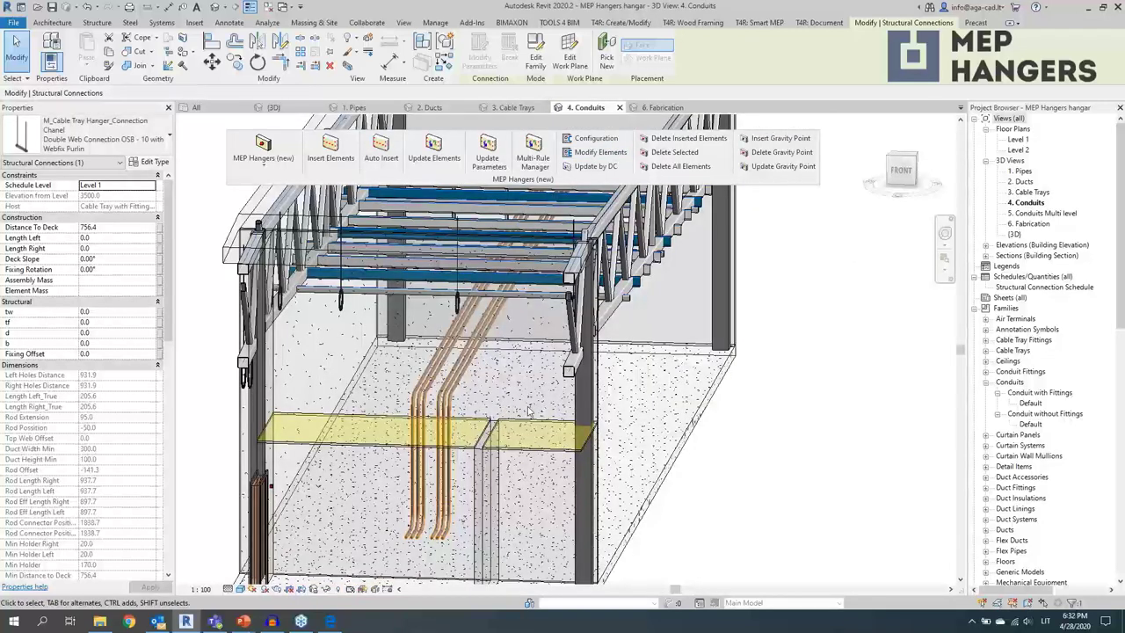
{"action": "middle_click_drag", "start_coordinate": [505, 406], "coordinate": [444, 347], "text": "shift"}
{"action": "left_click", "coordinate": [444, 347]}
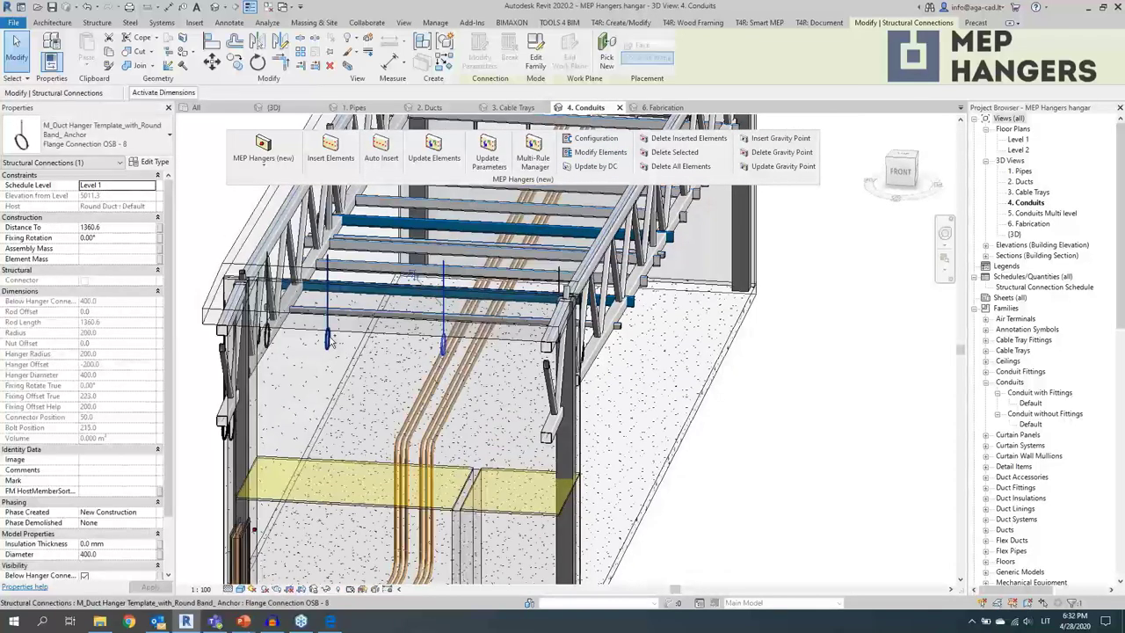
{"action": "key", "text": "Delete"}
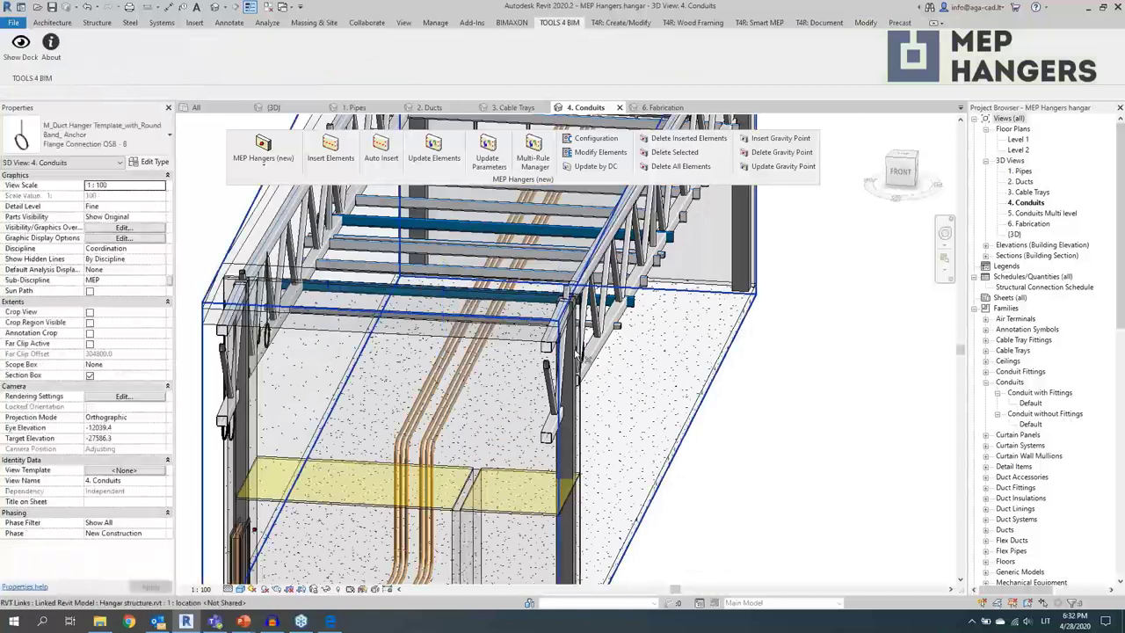
- Start inserting elements on the outermost sloped-looking long conduit using the Conduit - Split configuration
{"action": "middle_click_drag", "start_coordinate": [444, 347], "coordinate": [482, 416], "text": "shift"}
{"action": "left_click", "coordinate": [437, 413]}
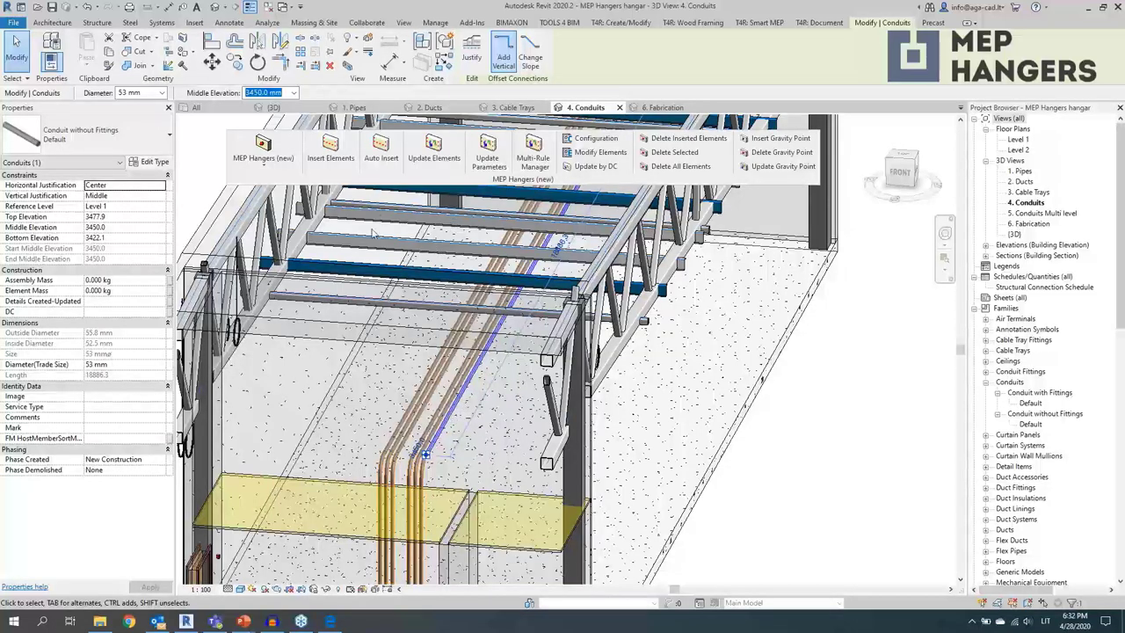
{"action": "left_click", "coordinate": [338, 169]}
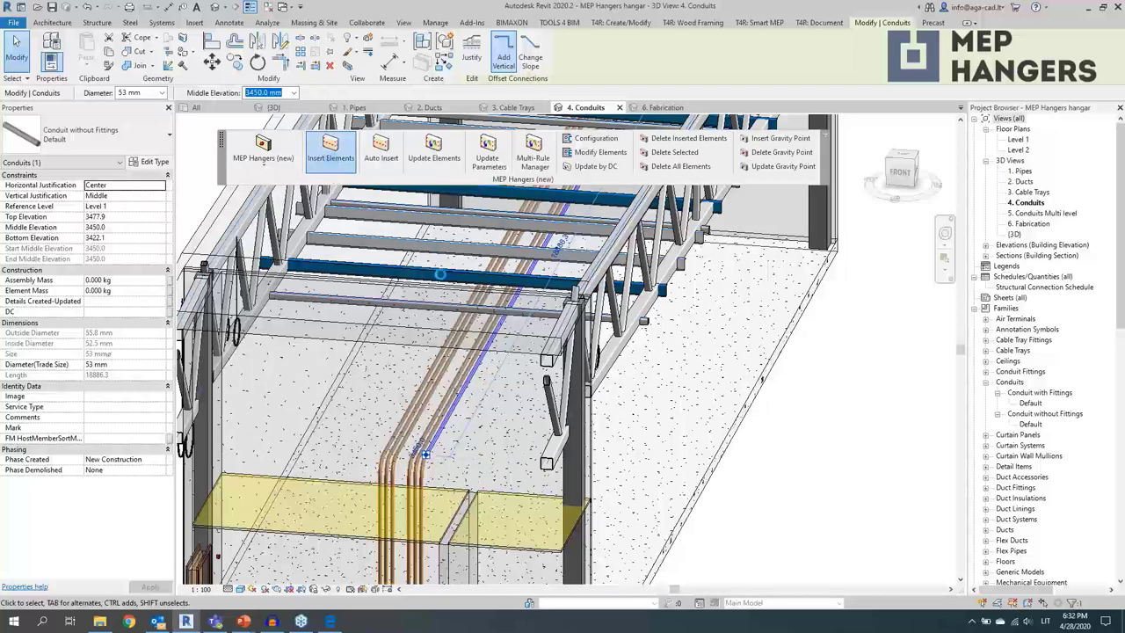
{"action": "left_click", "coordinate": [437, 437]}
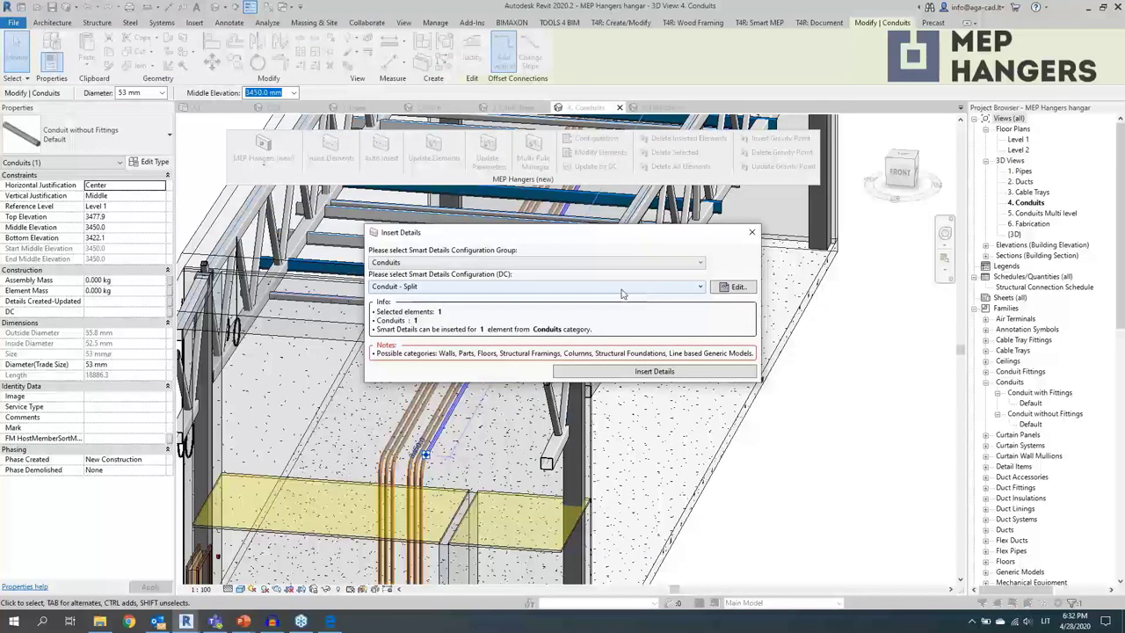
{"action": "left_click", "coordinate": [406, 288]}
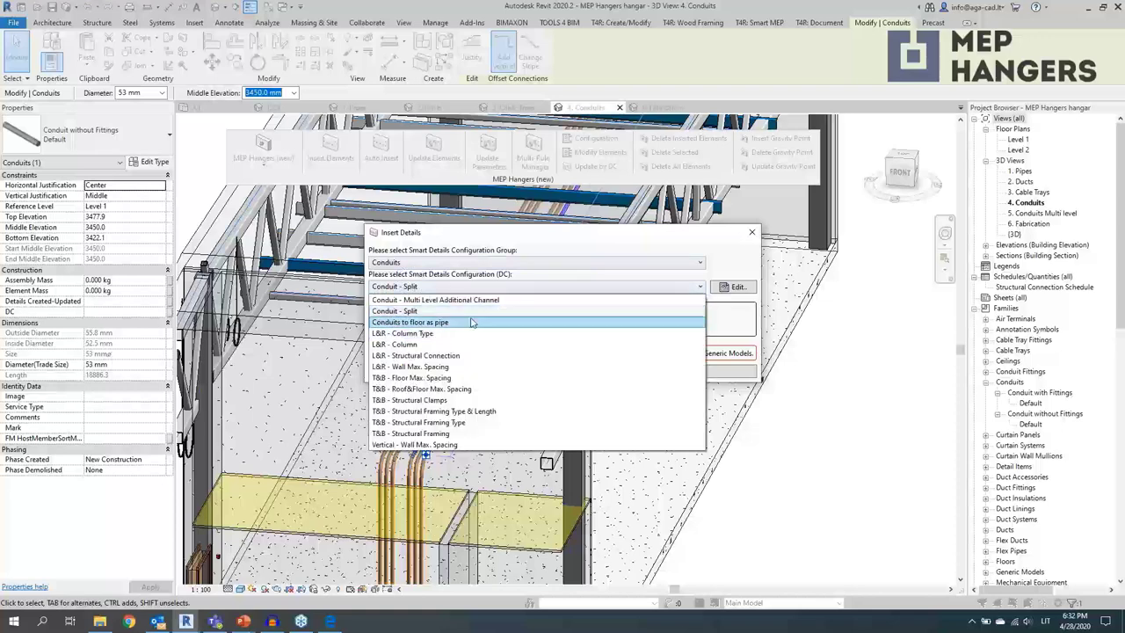
{"action": "left_click", "coordinate": [395, 311]}
- Review the Conduit - Split configuration's split settings, including its M_Conduit Coupling - Steel : Standard detail and Fixed Spacing layout rule
{"action": "left_click", "coordinate": [738, 287]}
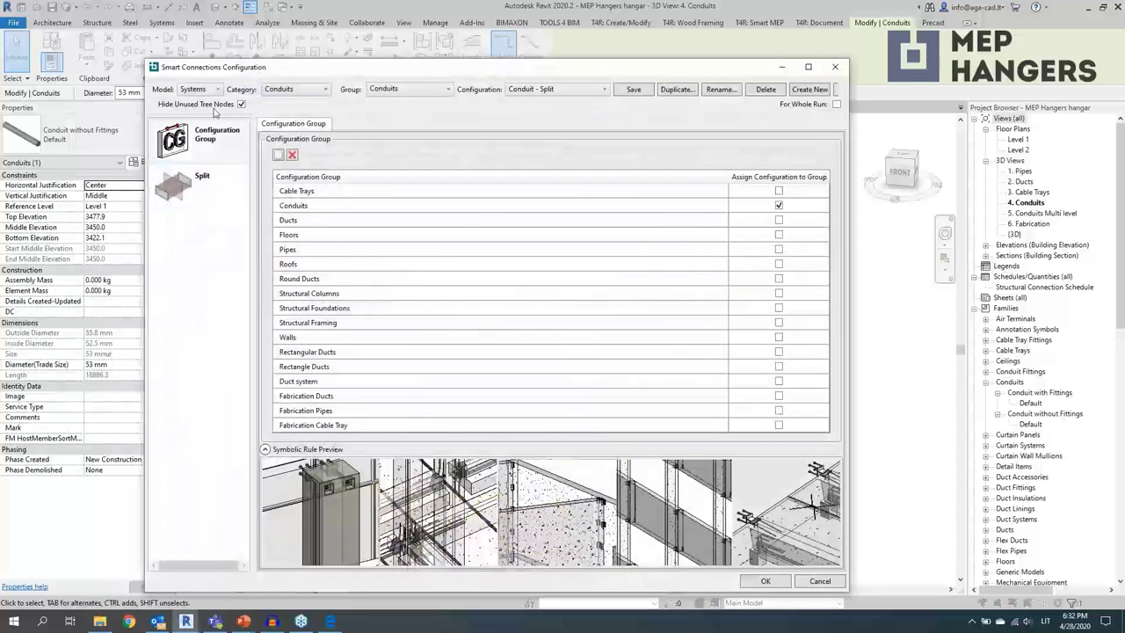
{"action": "left_click", "coordinate": [241, 104]}
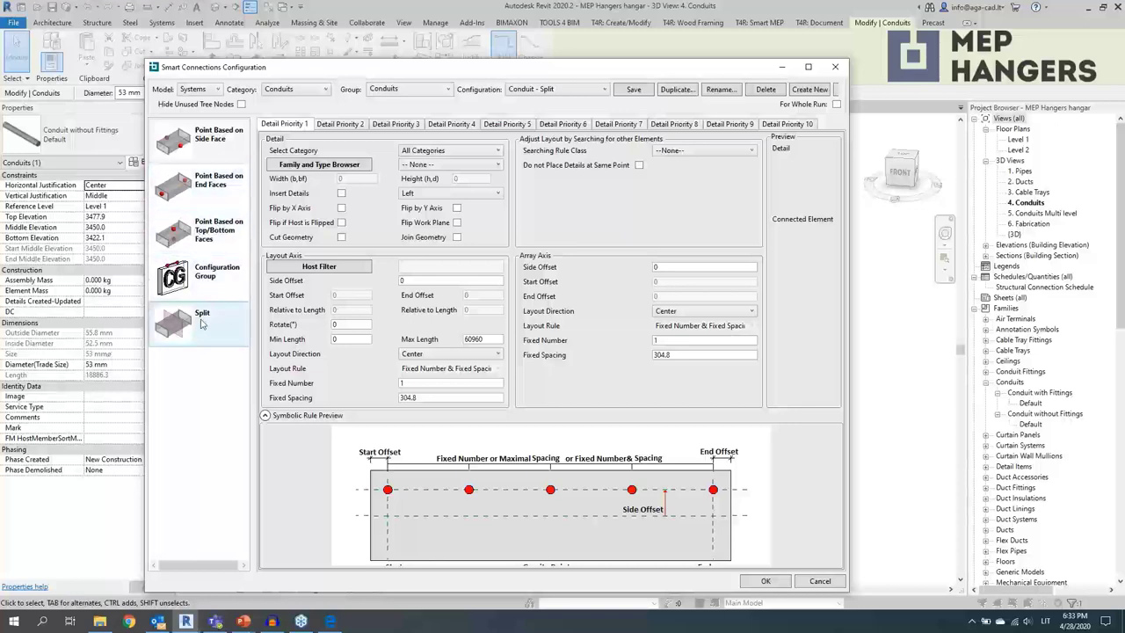
{"action": "left_click", "coordinate": [242, 104]}
{"action": "left_click", "coordinate": [211, 186]}
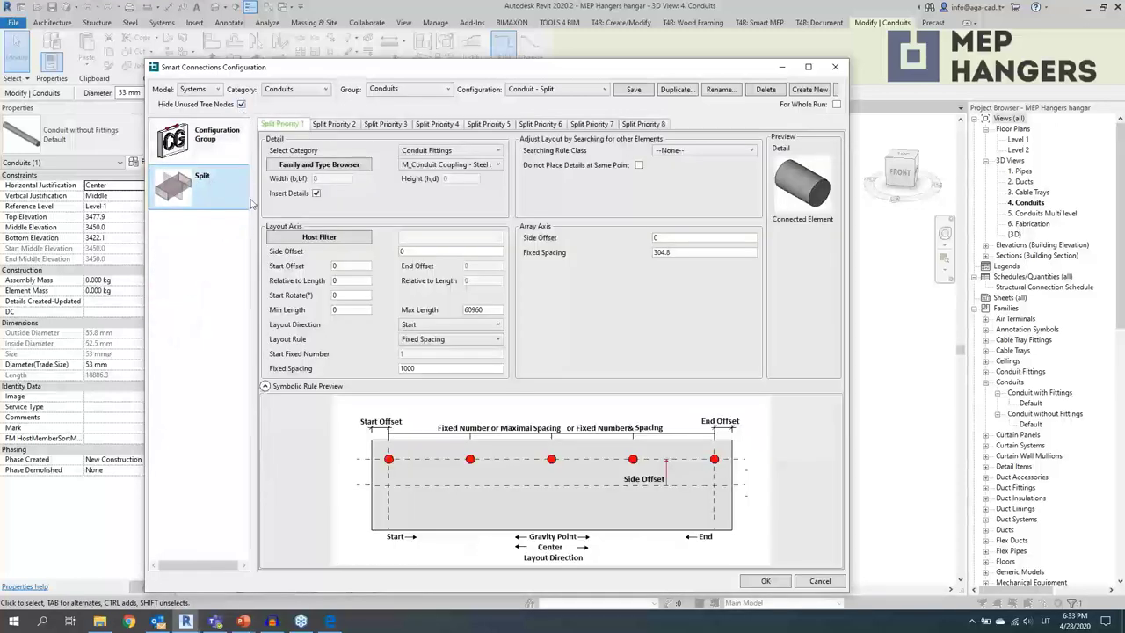
{"action": "left_click", "coordinate": [433, 166]}
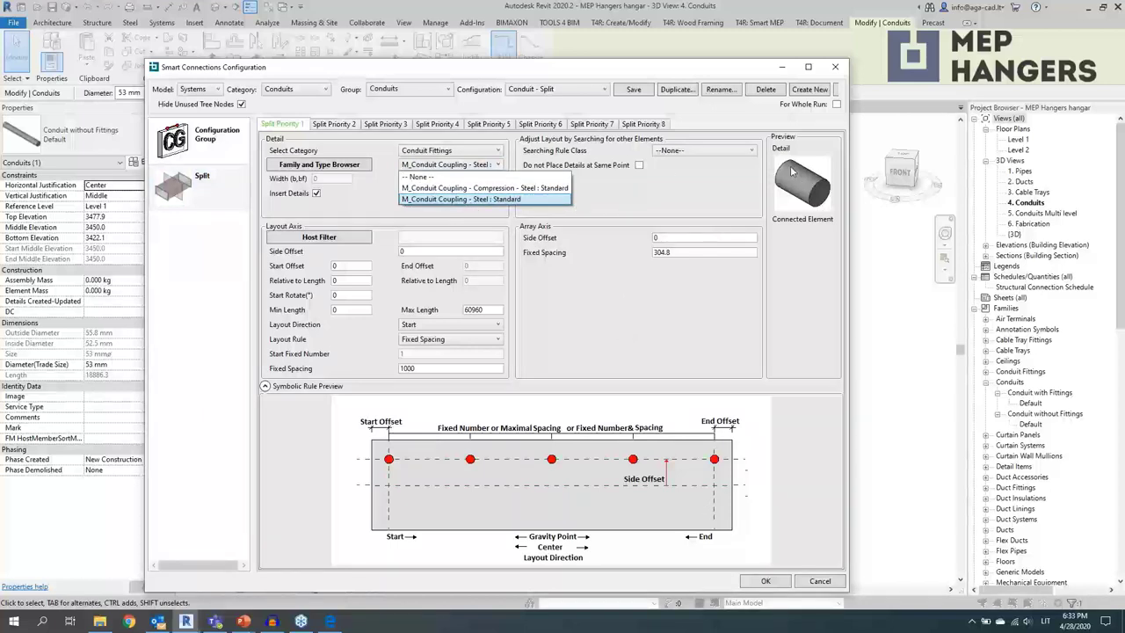
{"action": "left_click", "coordinate": [453, 202]}
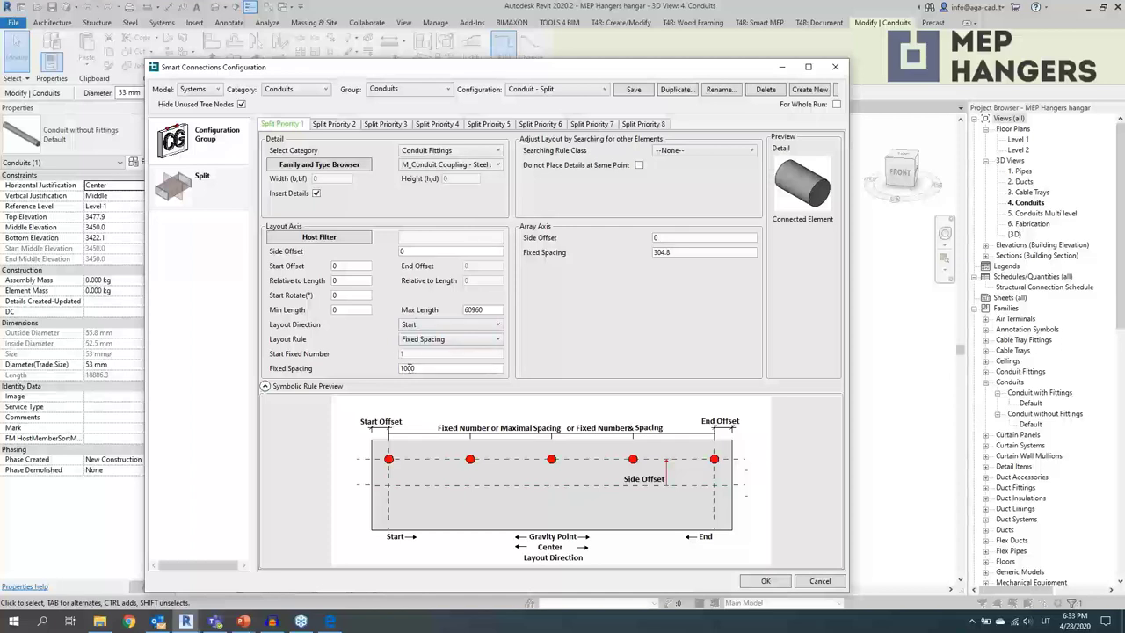
{"action": "left_click", "coordinate": [428, 340]}
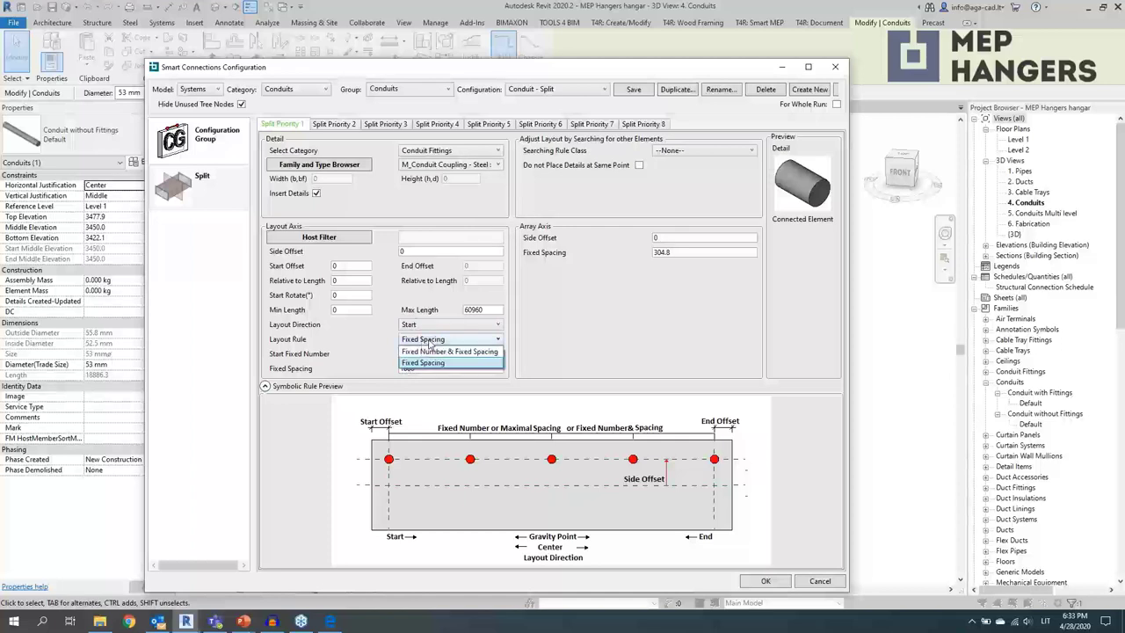
{"action": "left_click", "coordinate": [428, 346]}
{"action": "left_click", "coordinate": [764, 582]}
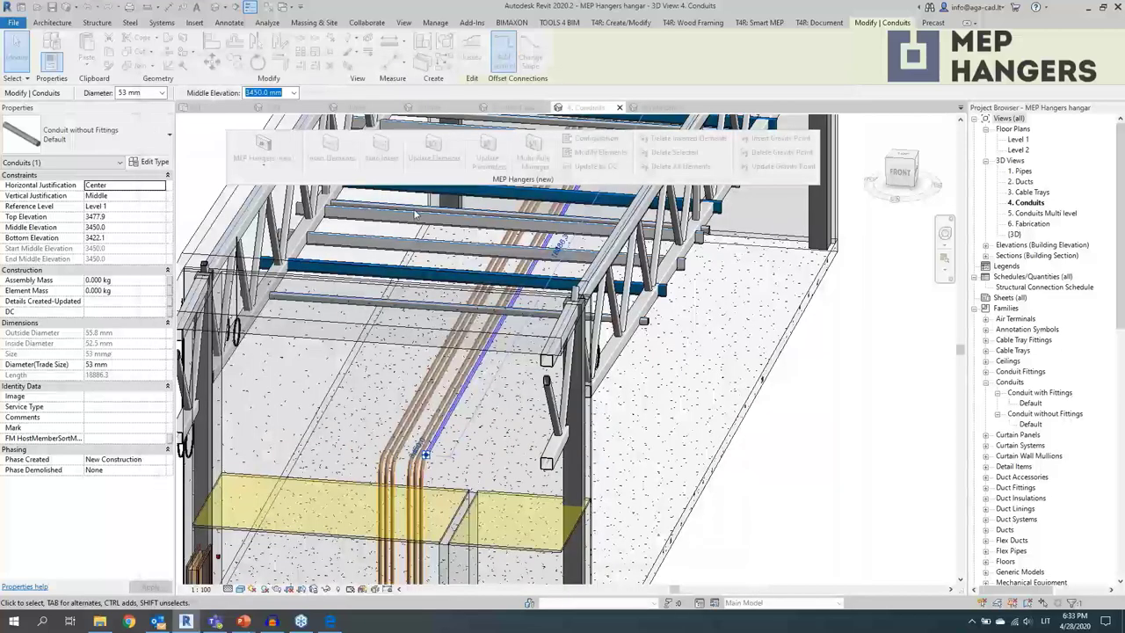
- Insert the couplings that split the selected conduit, and inspect one of the resulting conduit segments up close
{"action": "left_click", "coordinate": [569, 373]}
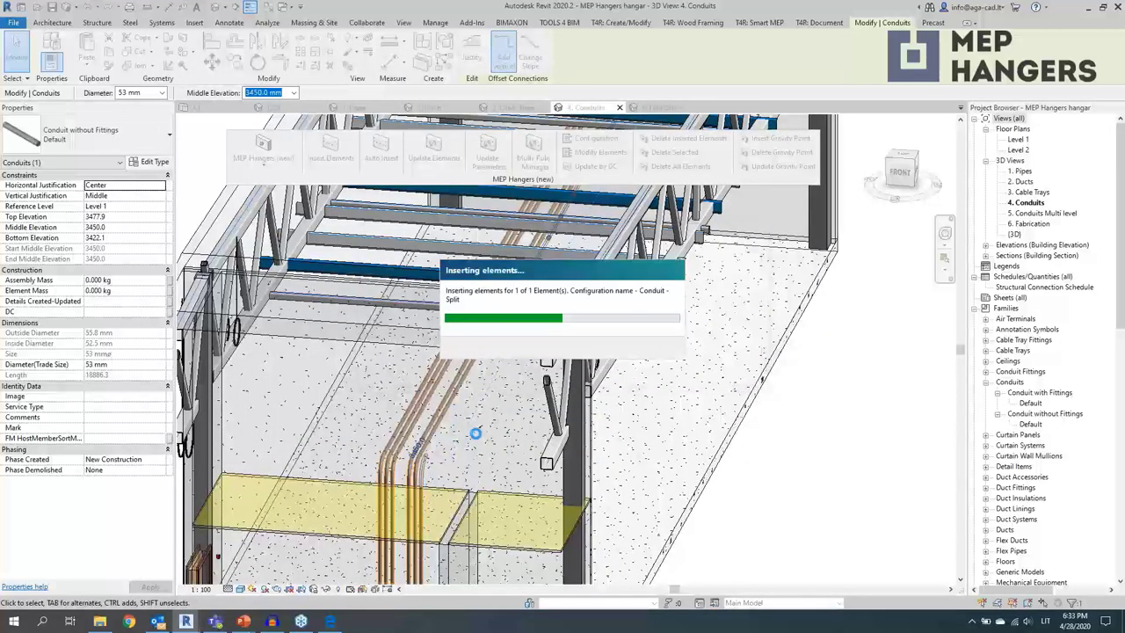
{"action": "left_click", "coordinate": [428, 441]}
{"action": "scroll", "coordinate": [422, 446], "scroll_direction": "up", "scroll_amount": 5}
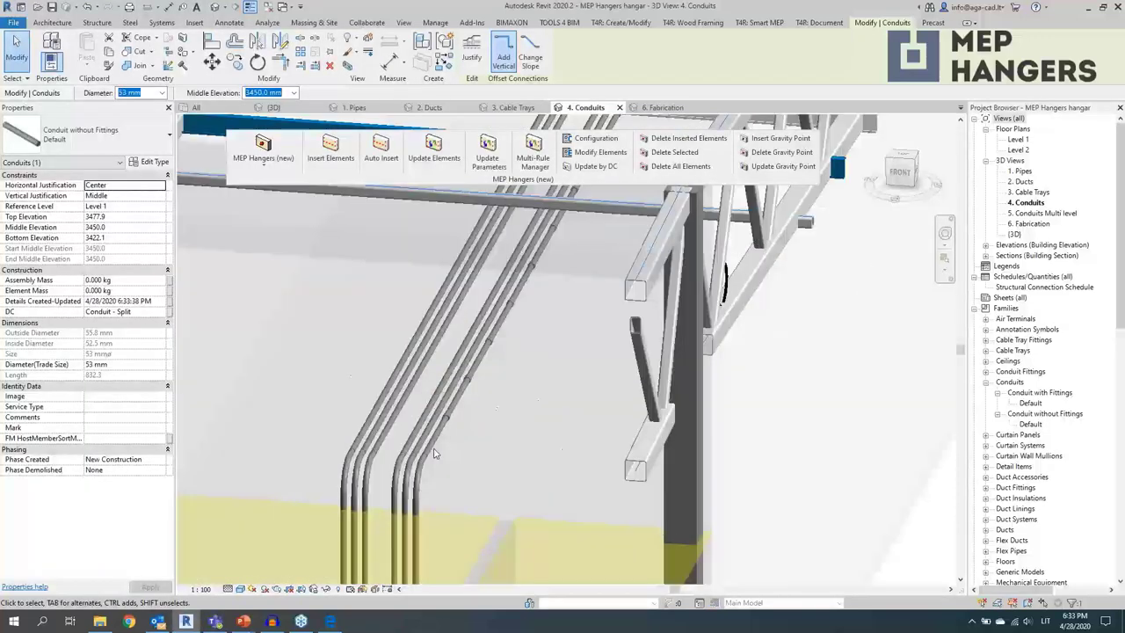
- Inspect the lengths of the split conduit segments and of the steel coupling that joins two of them
{"action": "scroll", "coordinate": [441, 452], "scroll_direction": "up", "scroll_amount": 2}
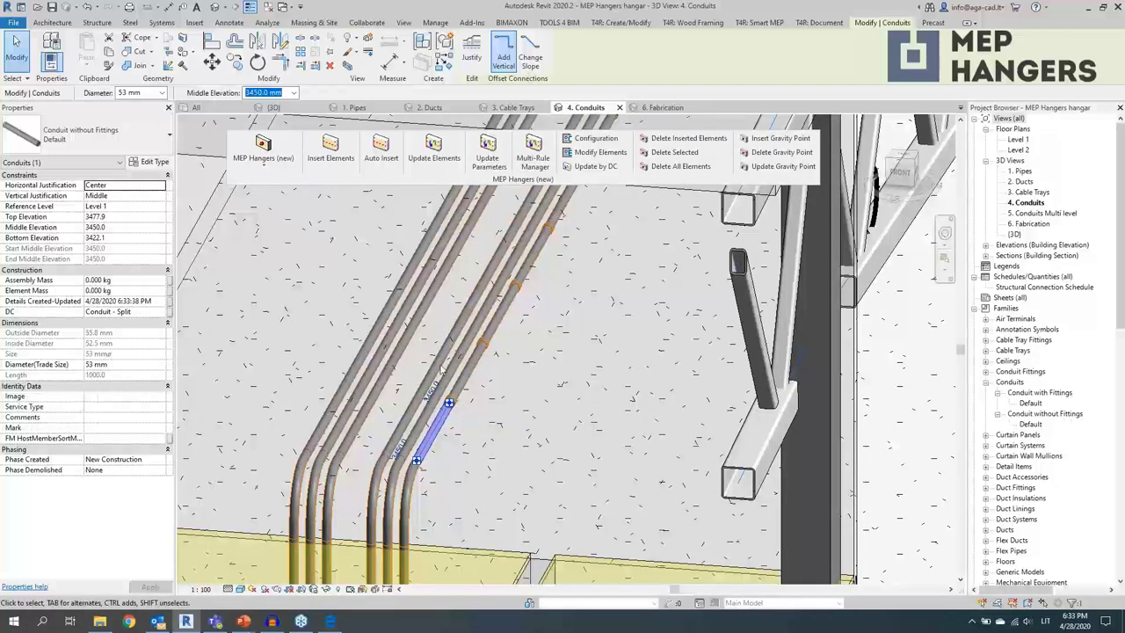
{"action": "key", "text": "Up"}
{"action": "key", "text": "Up"}
{"action": "key", "text": "Up"}
{"action": "key", "text": "Up"}
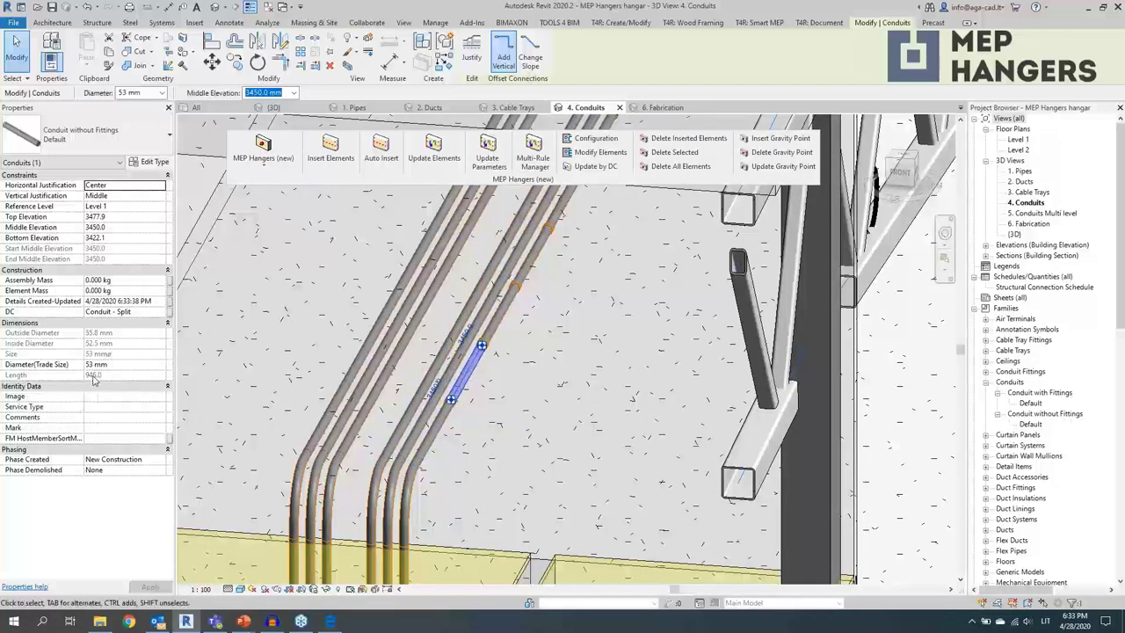
{"action": "scroll", "coordinate": [483, 423], "scroll_direction": "up", "scroll_amount": 4}
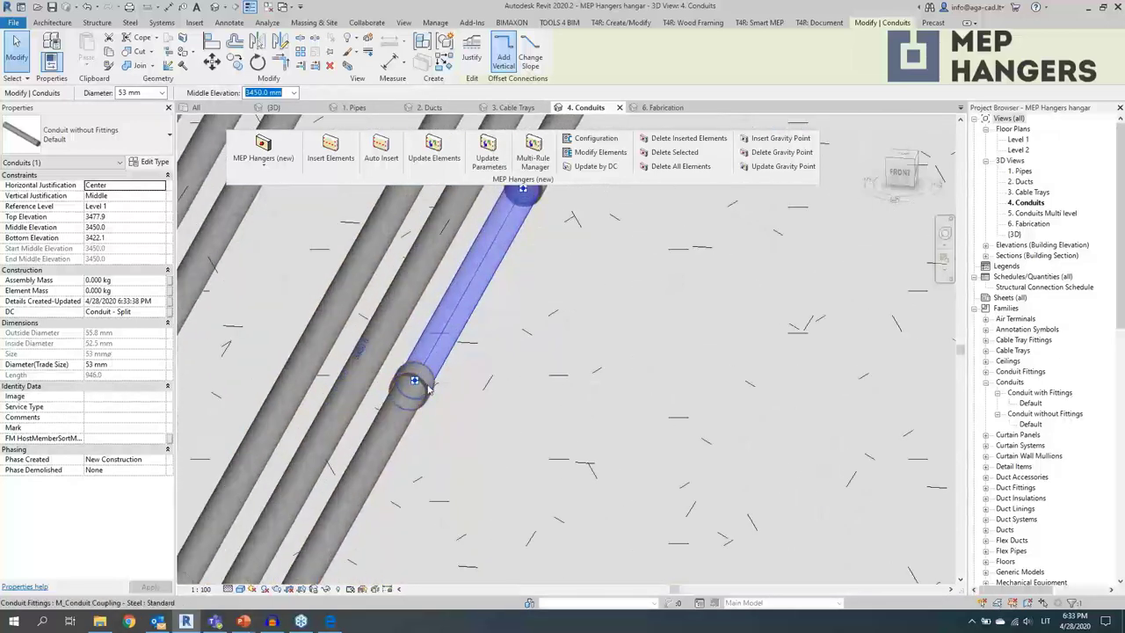
{"action": "left_click", "coordinate": [431, 389]}
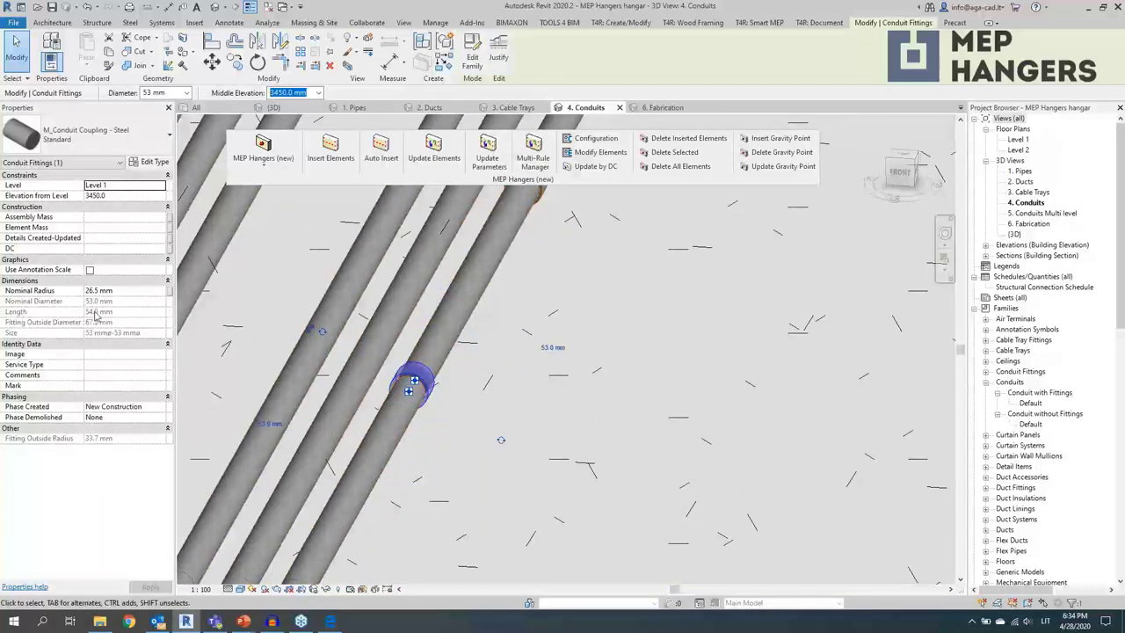
{"action": "left_click", "coordinate": [428, 329]}
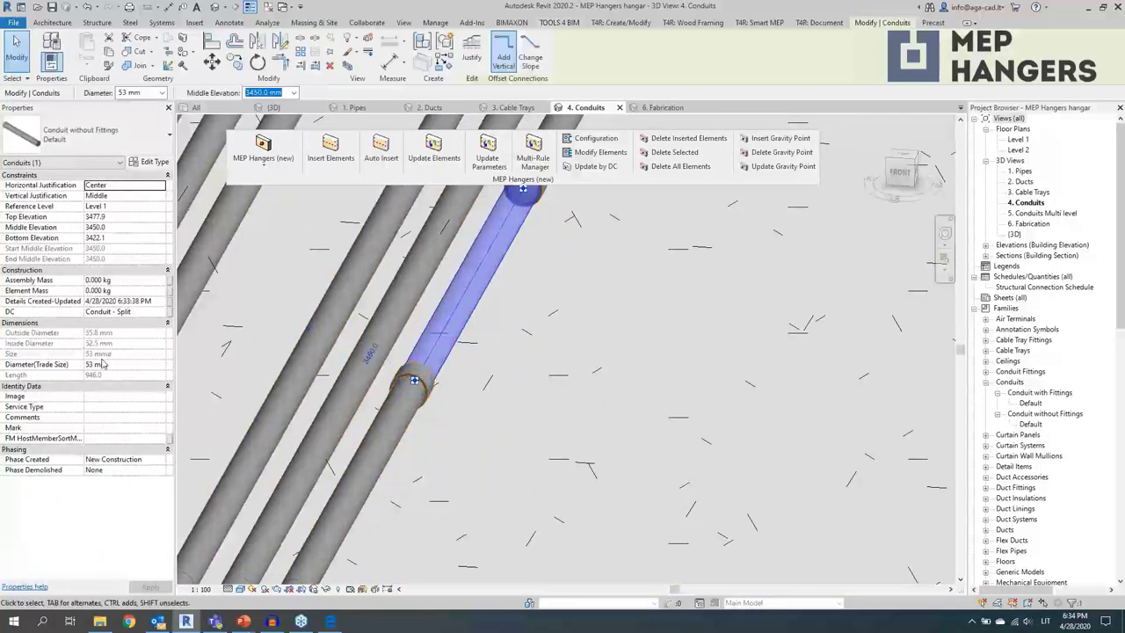
{"action": "middle_click_drag", "start_coordinate": [445, 336], "coordinate": [465, 337], "text": "shift"}
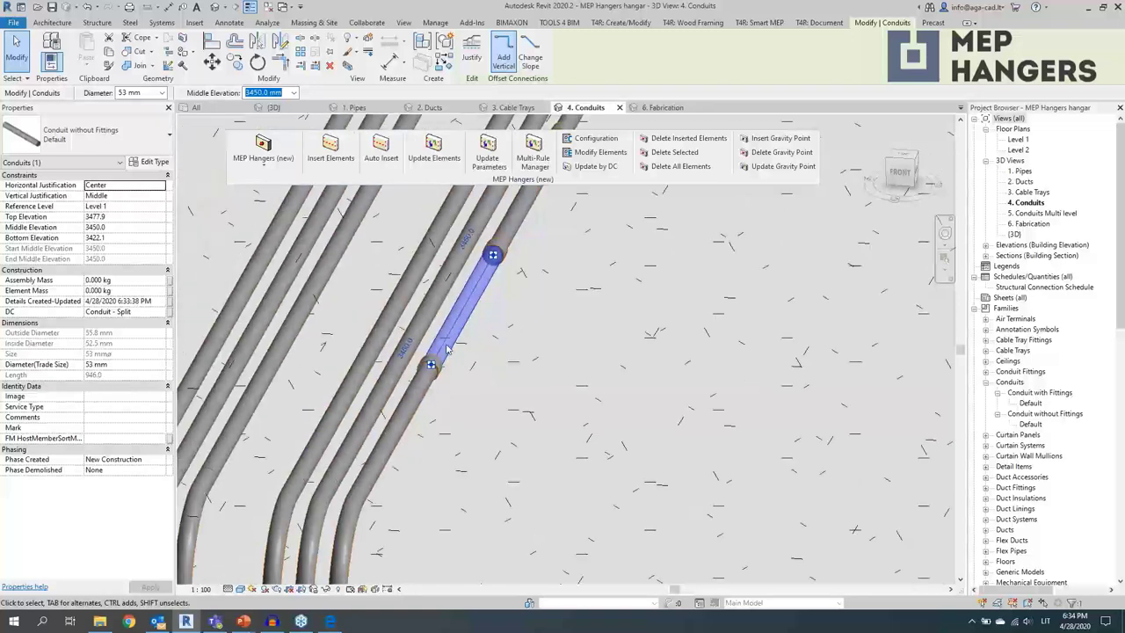
- Insert hangers on the adjacent three-conduit group's nearest straight run with the T&B - Roof&Floor Max. Spacing configuration
{"action": "scroll", "coordinate": [445, 349], "scroll_direction": "down", "scroll_amount": 5}
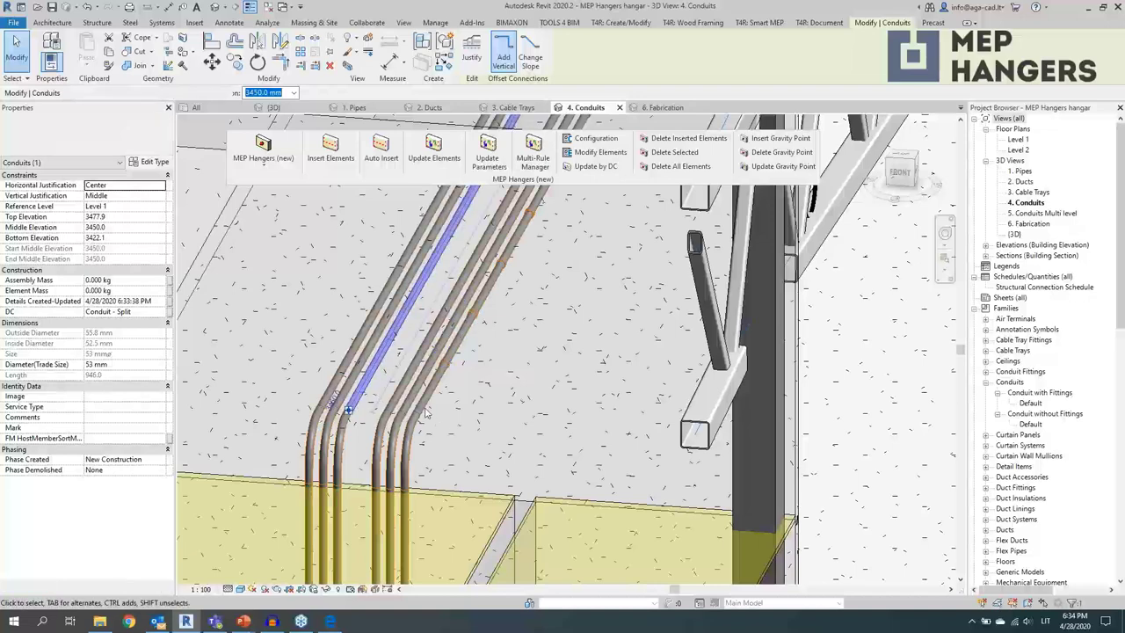
{"action": "left_click", "coordinate": [330, 151]}
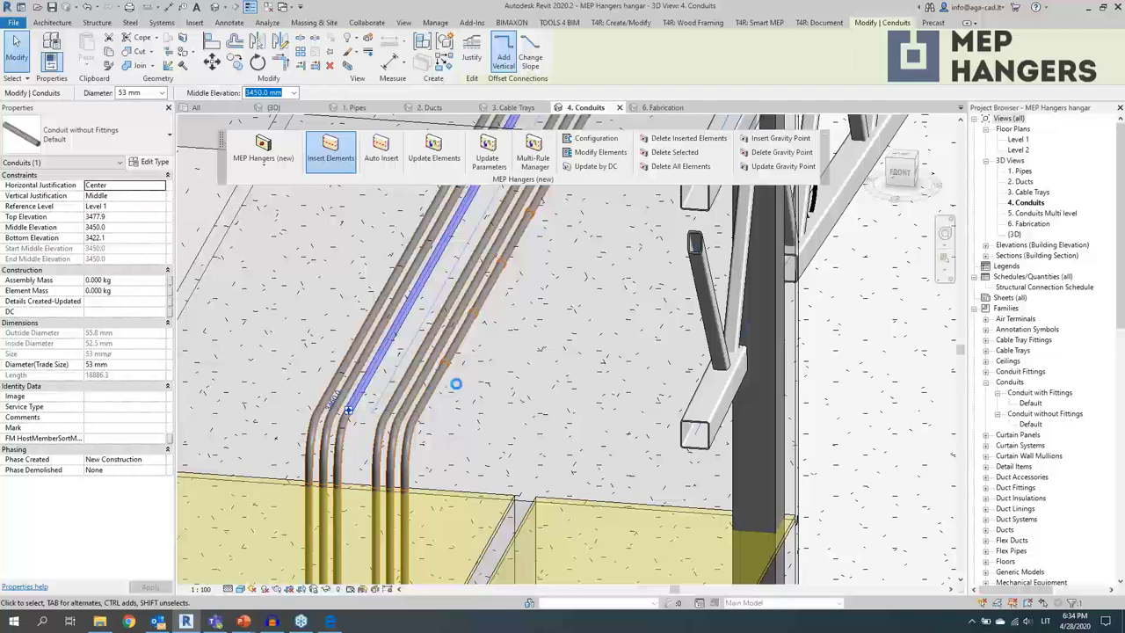
{"action": "left_click", "coordinate": [443, 281]}
{"action": "left_click", "coordinate": [527, 286]}
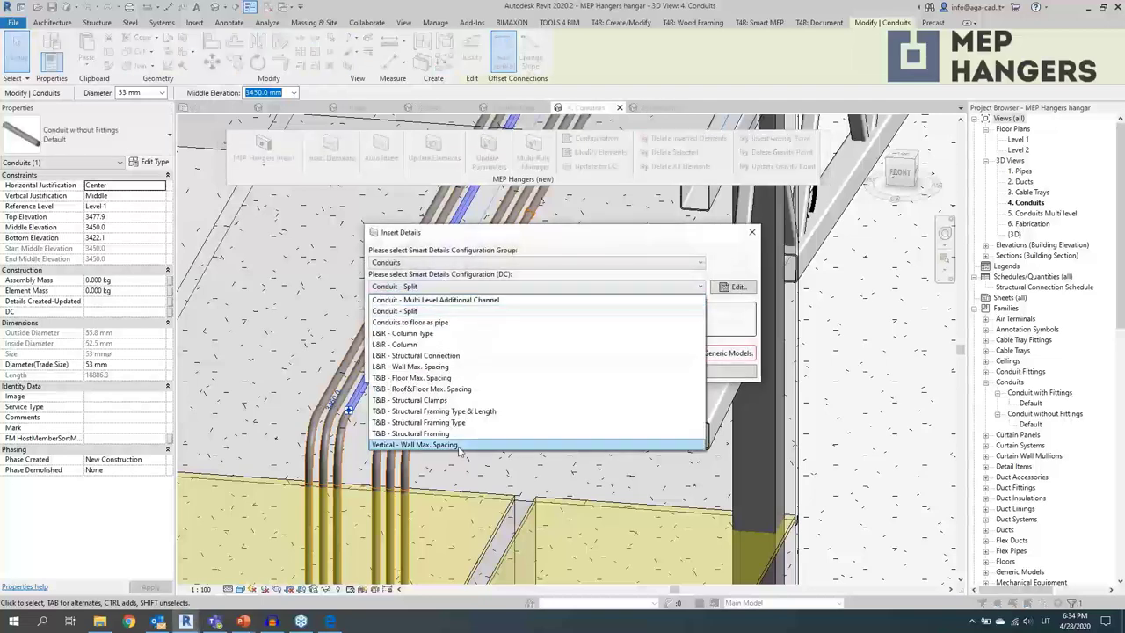
{"action": "left_click", "coordinate": [443, 389]}
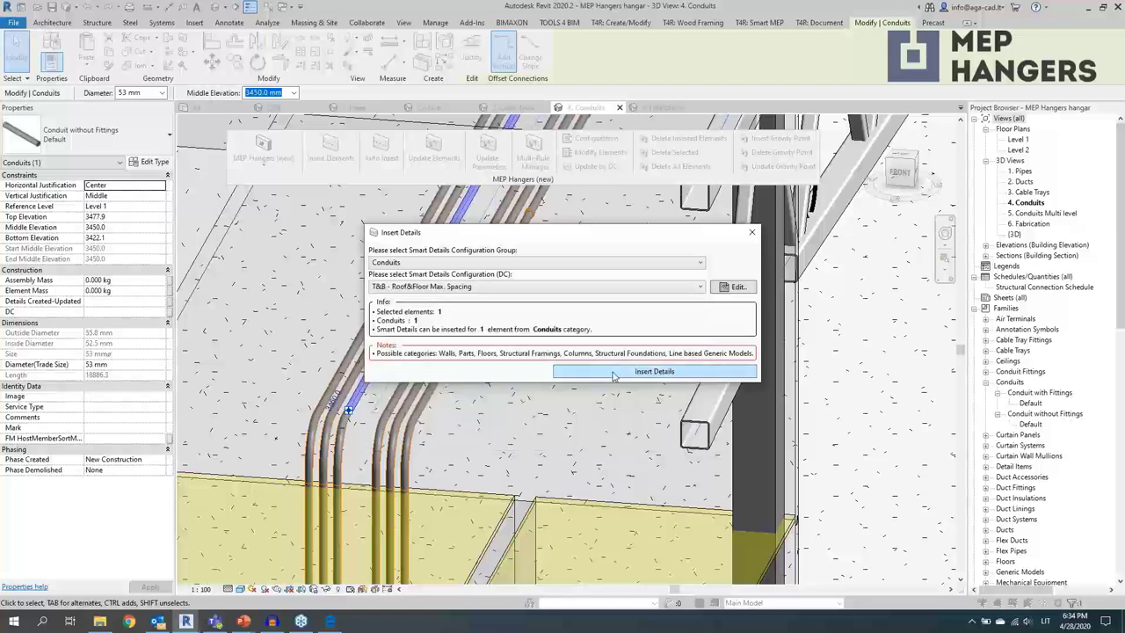
{"action": "left_click", "coordinate": [613, 373]}
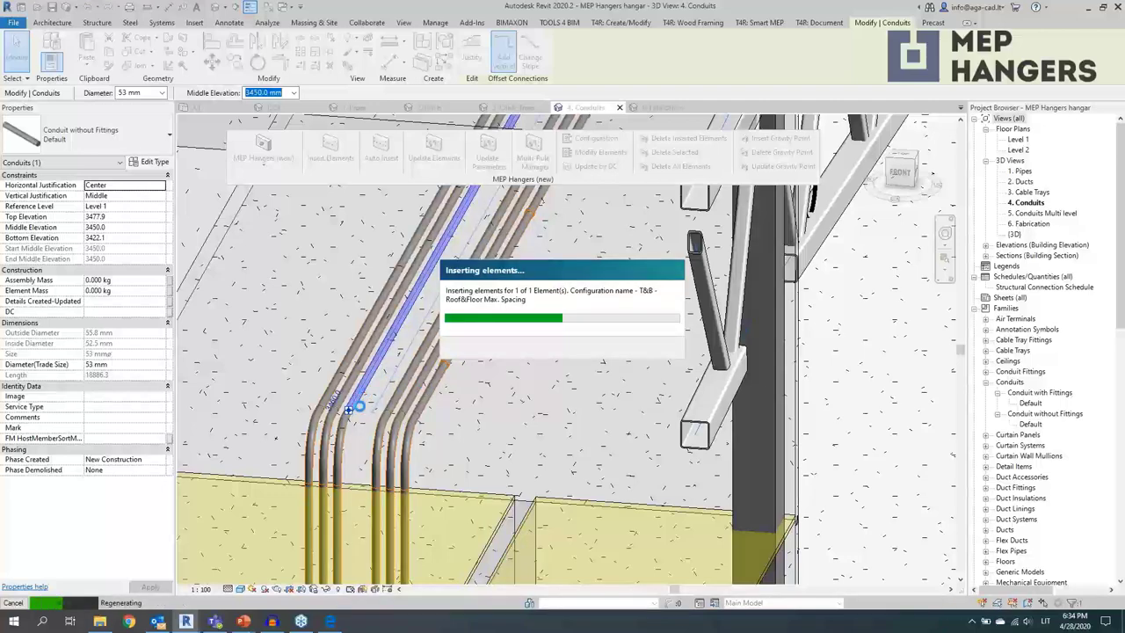
{"action": "key", "text": "Escape"}
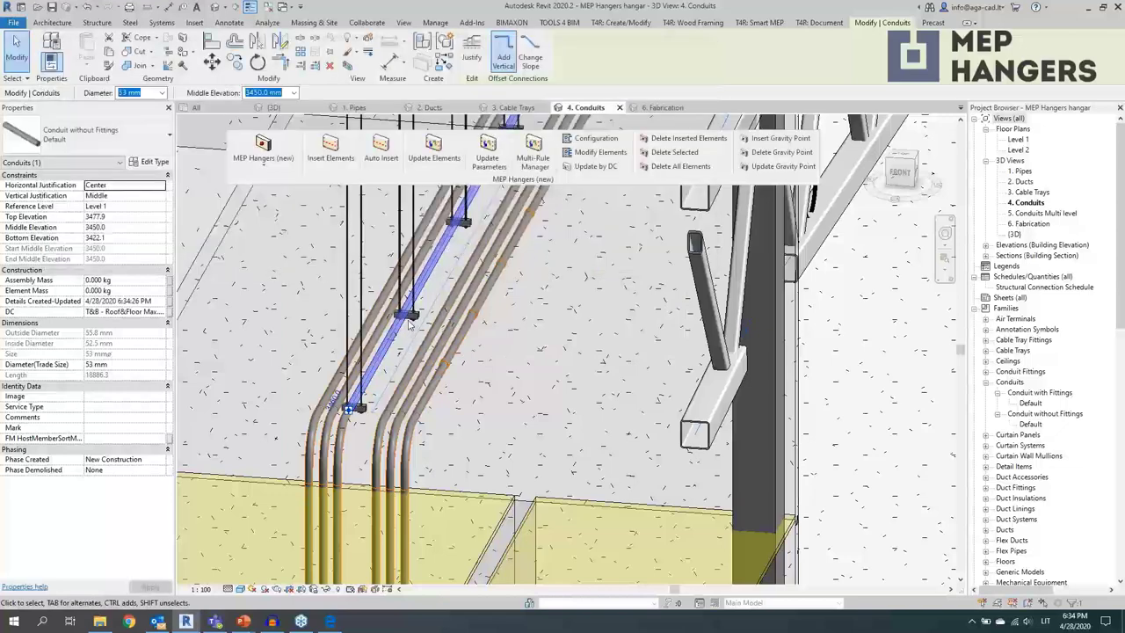
- Examine the inserted conduit hangers up close, including a hanger's properties and the couplers on its long rods
{"action": "left_click", "coordinate": [447, 337]}
{"action": "scroll", "coordinate": [431, 342], "scroll_direction": "up", "scroll_amount": 2}
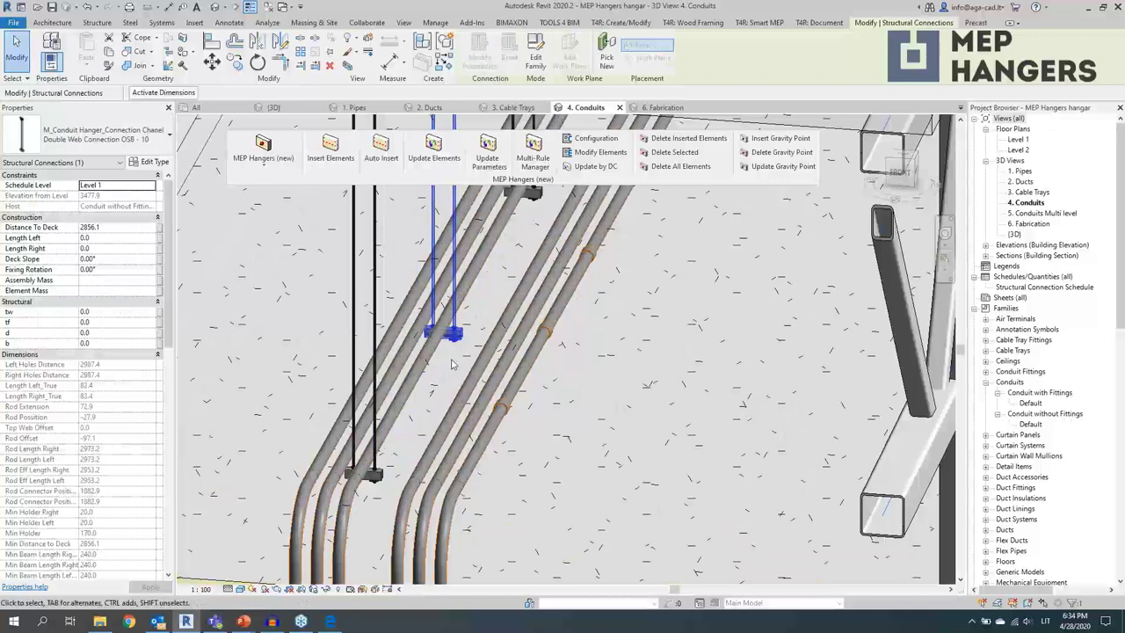
{"action": "middle_click_drag", "start_coordinate": [452, 355], "coordinate": [509, 416], "text": "shift"}
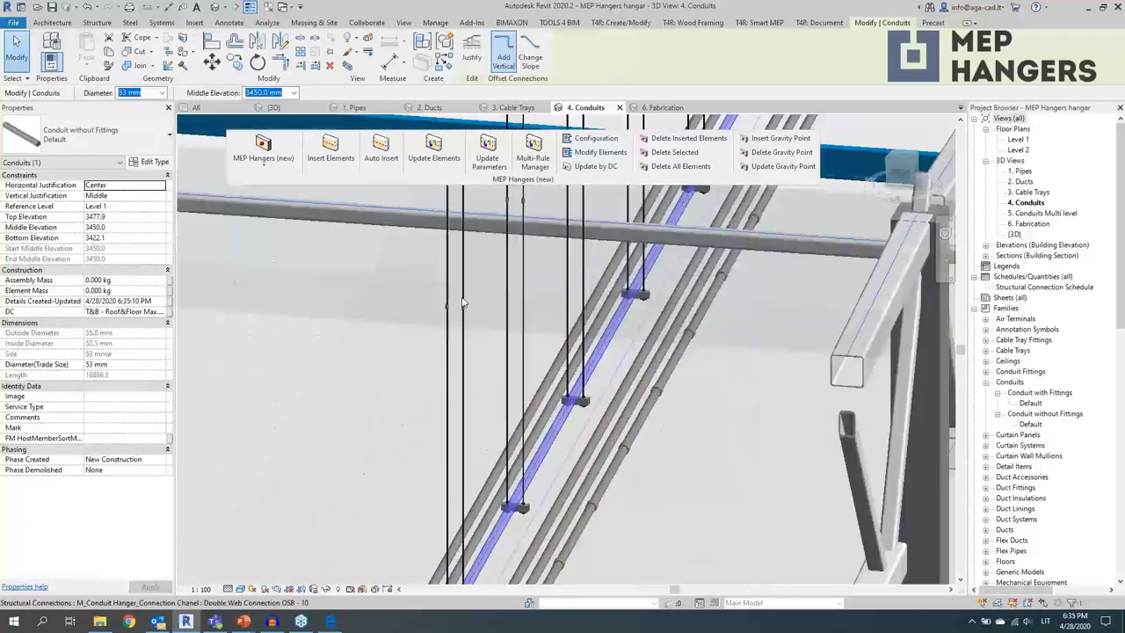
{"action": "scroll", "coordinate": [466, 334], "scroll_direction": "up", "scroll_amount": 3}
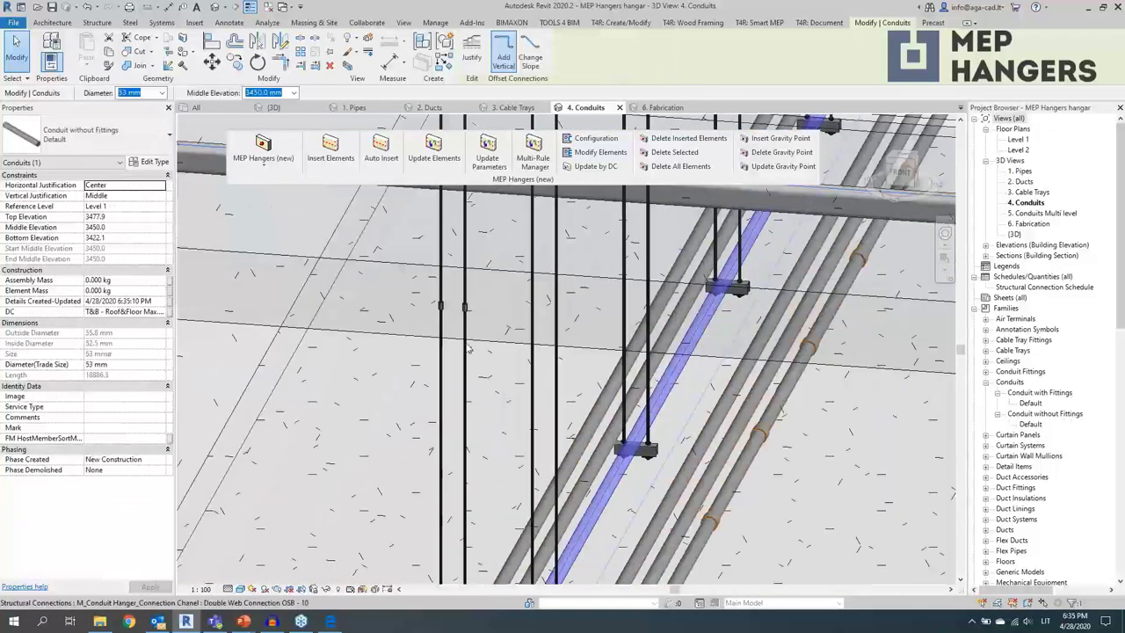
{"action": "scroll", "coordinate": [465, 308], "scroll_direction": "up", "scroll_amount": 2}
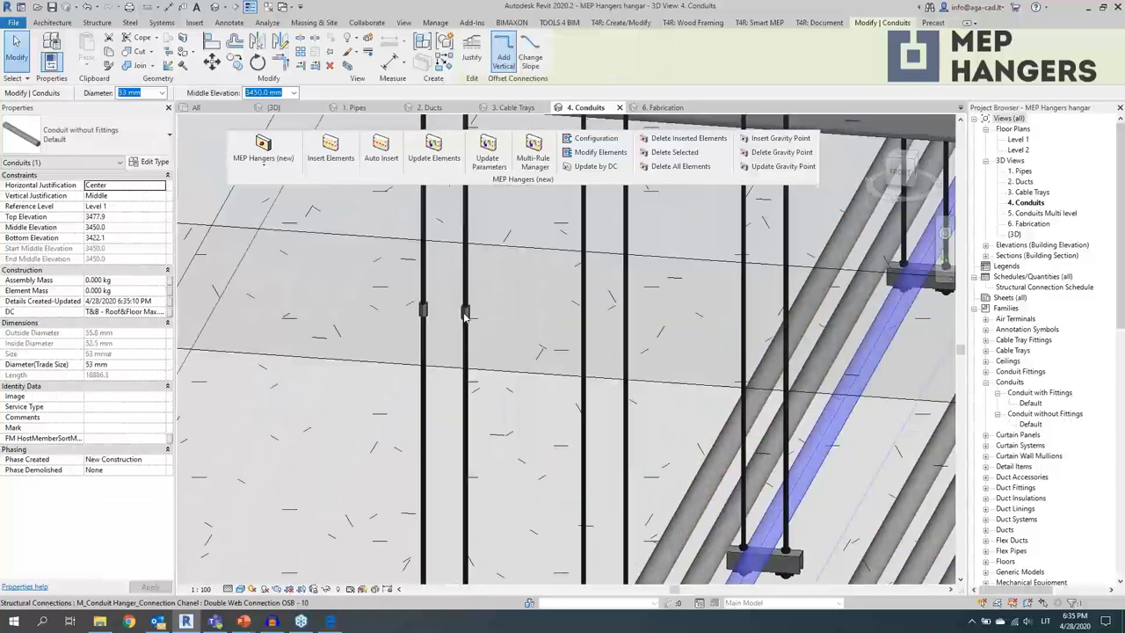
{"action": "scroll", "coordinate": [466, 312], "scroll_direction": "down", "scroll_amount": 4}
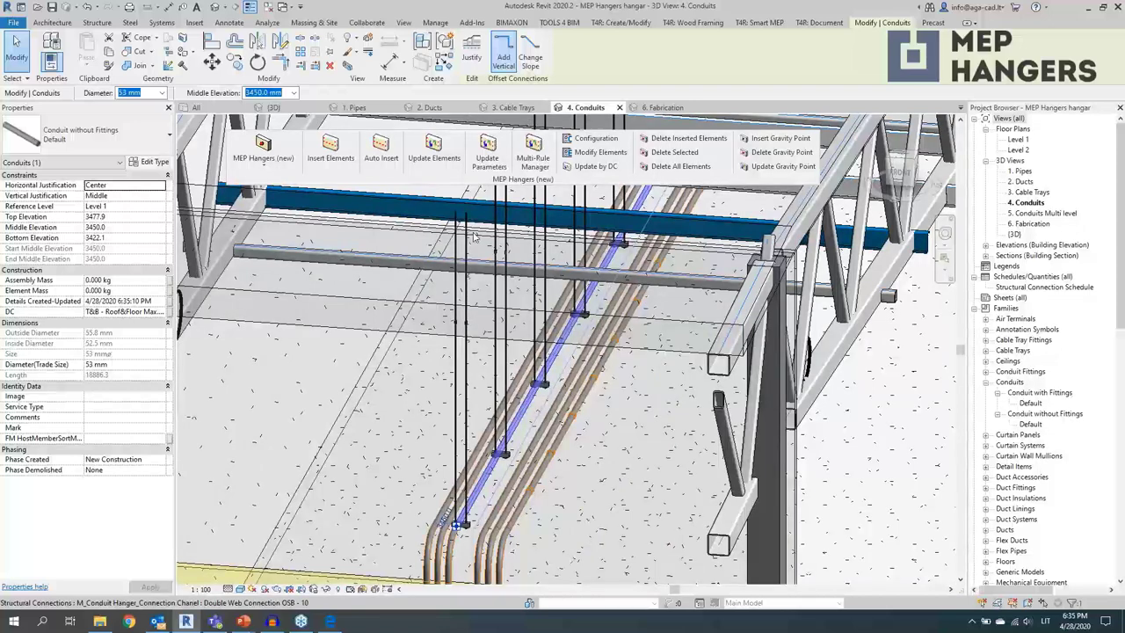
- Open the 6. Fabrication 3D view, show the MEP Fabrication Parts palette and widen it to two columns of parts
{"action": "left_click", "coordinate": [654, 109]}
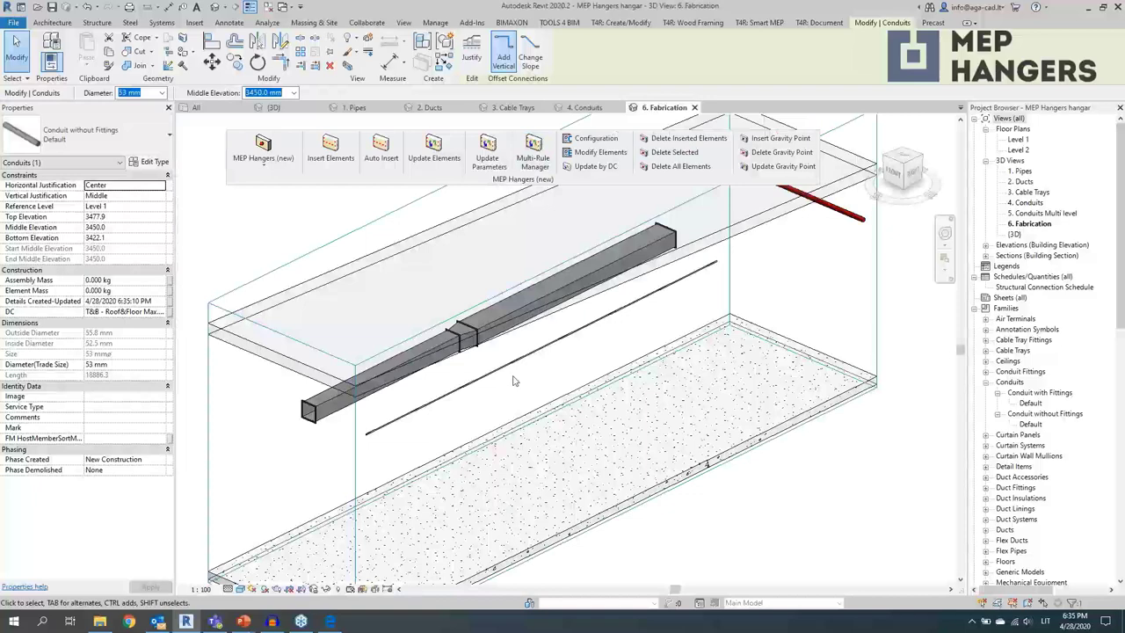
{"action": "left_click", "coordinate": [486, 384]}
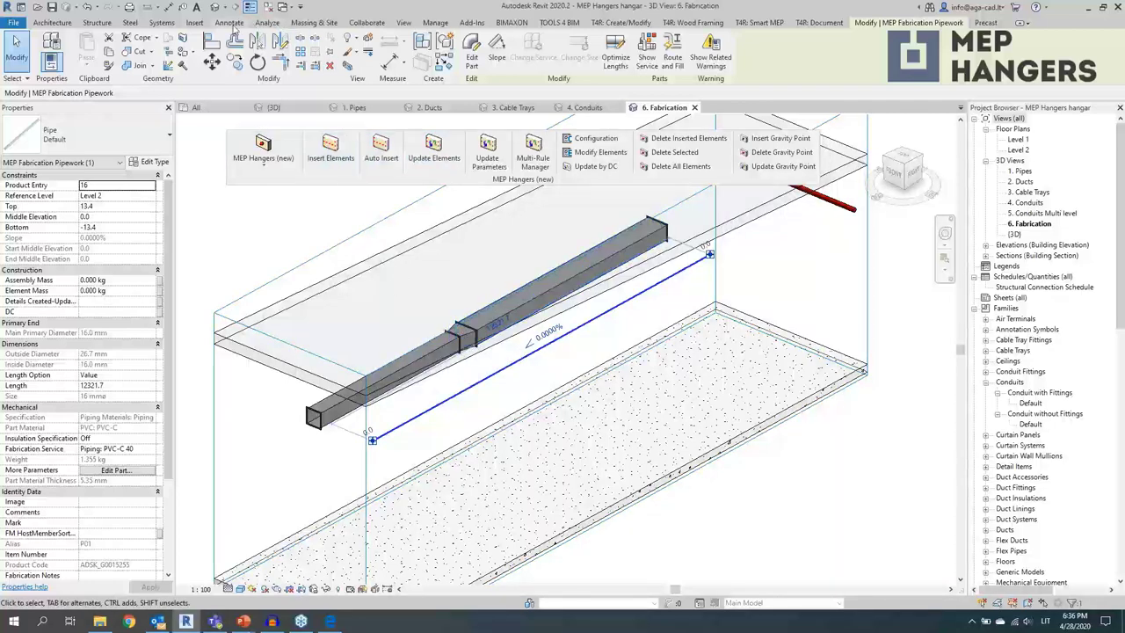
{"action": "left_click", "coordinate": [201, 24]}
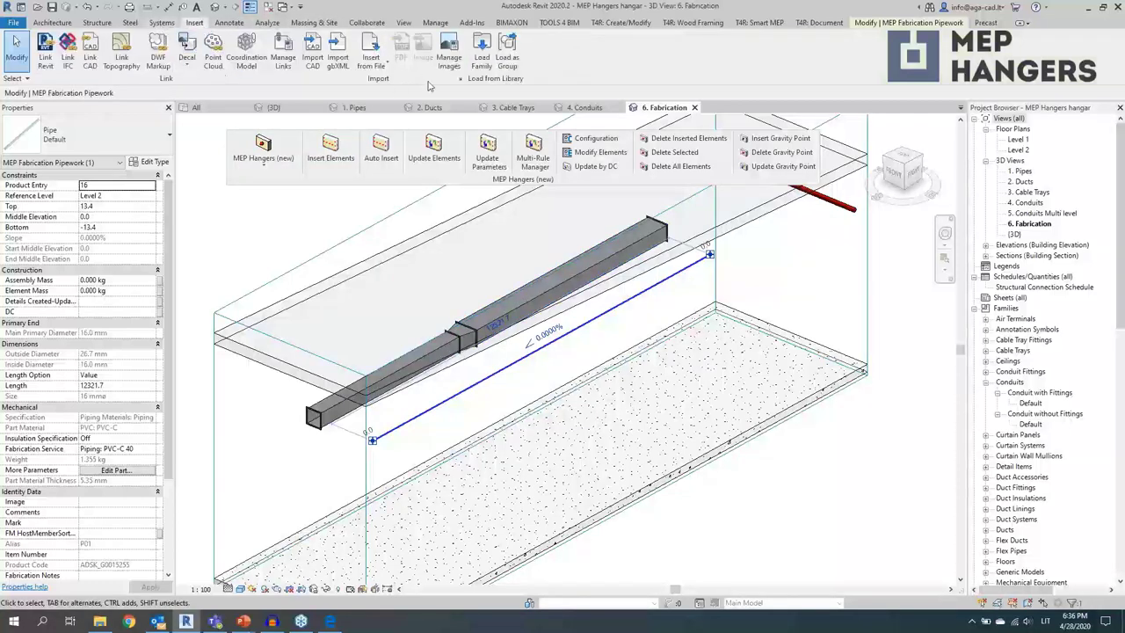
{"action": "left_click", "coordinate": [161, 24]}
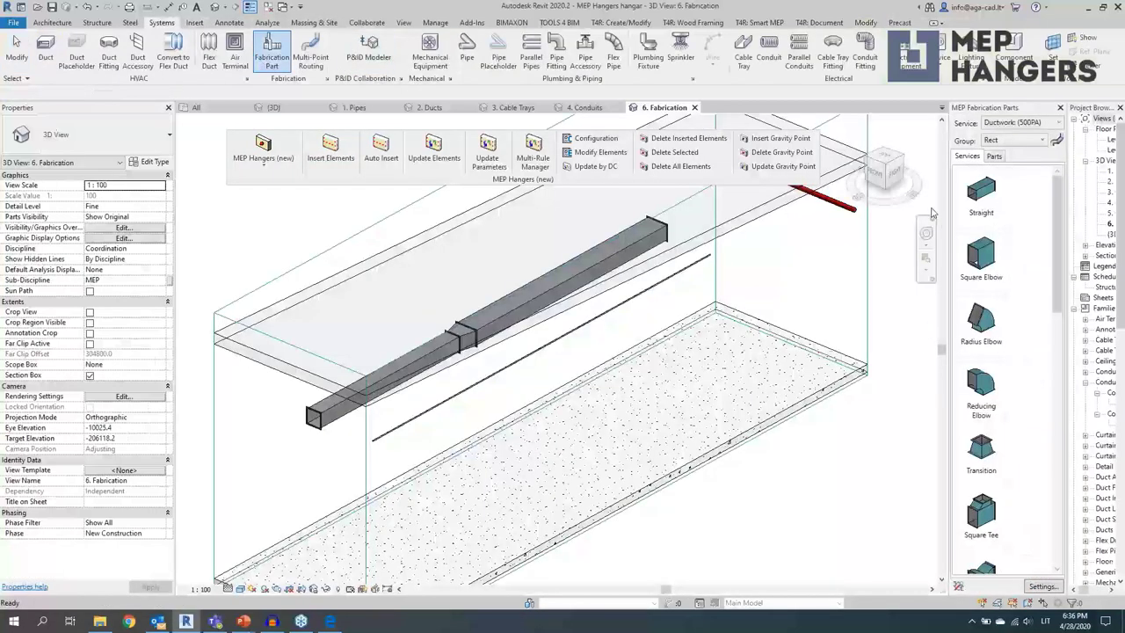
{"action": "left_click_drag", "start_coordinate": [948, 231], "coordinate": [845, 237]}
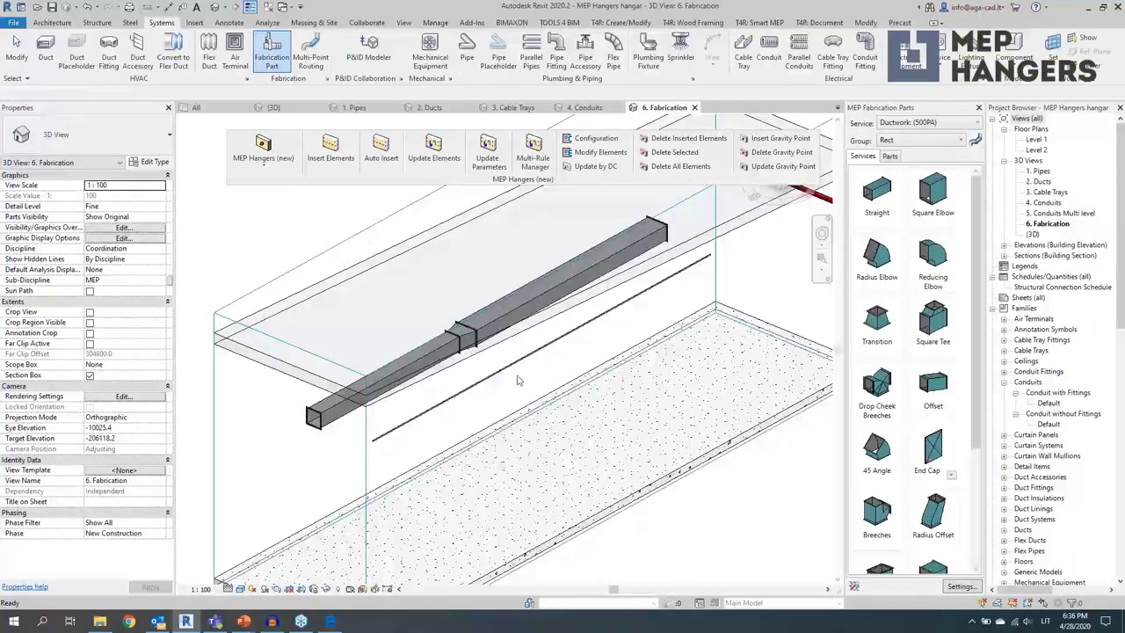
- Start inserting elements on the thin fabrication pipe with FAB Hang. - Roof Max. Spacing and review that configuration's hanger category, hanger types and roof search settings
{"action": "left_click", "coordinate": [494, 380]}
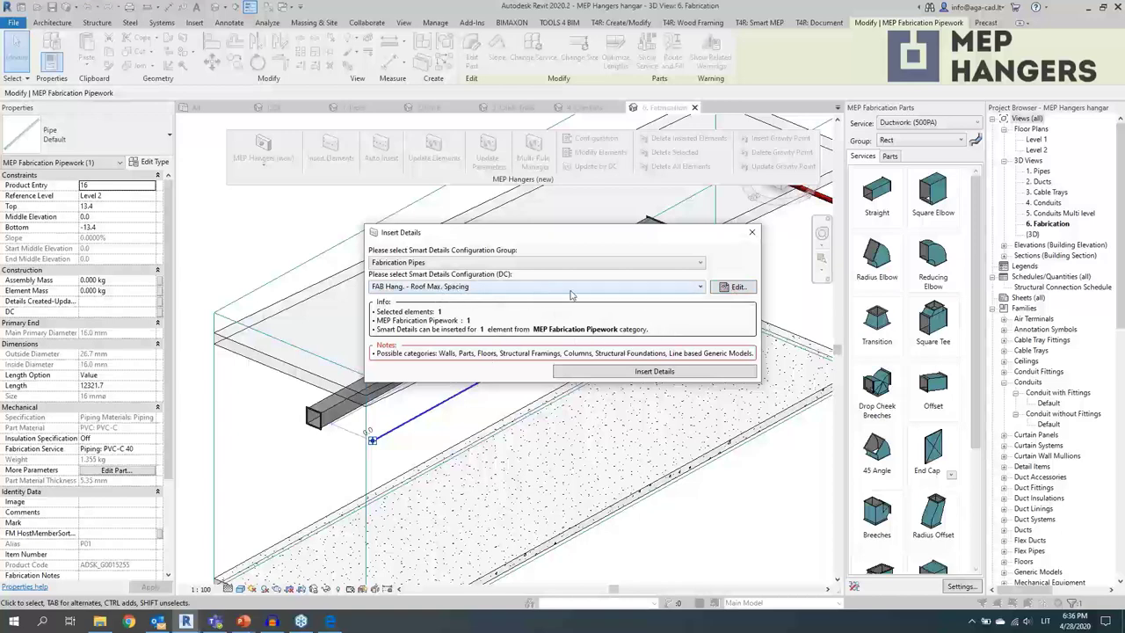
{"action": "key", "text": "Return"}
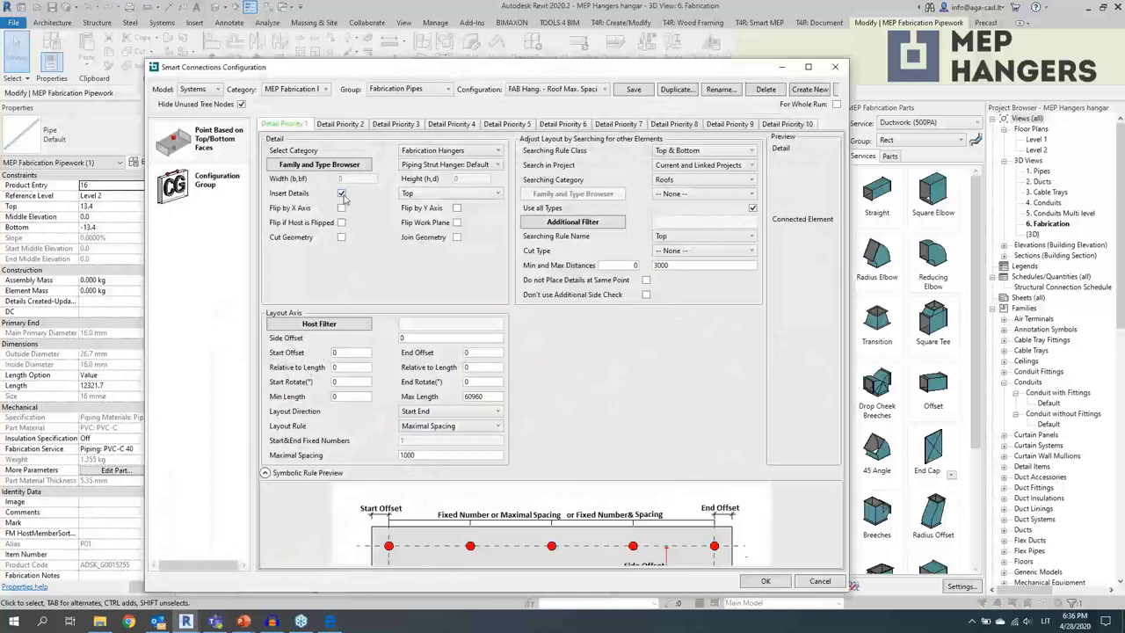
{"action": "left_click", "coordinate": [453, 153]}
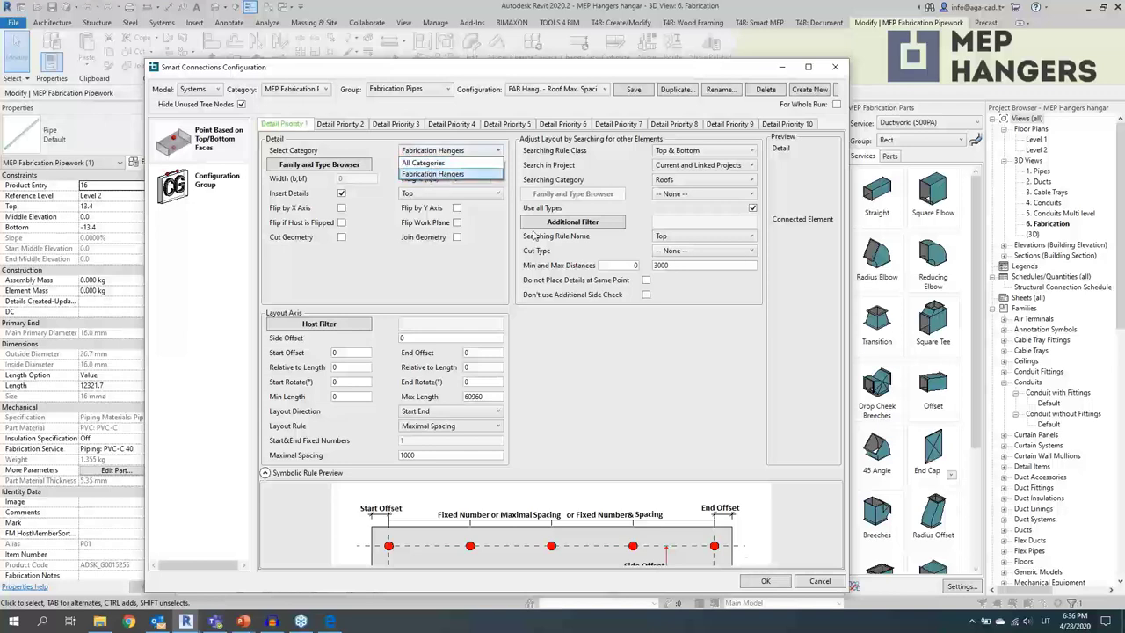
{"action": "left_click", "coordinate": [434, 175]}
{"action": "left_click", "coordinate": [447, 165]}
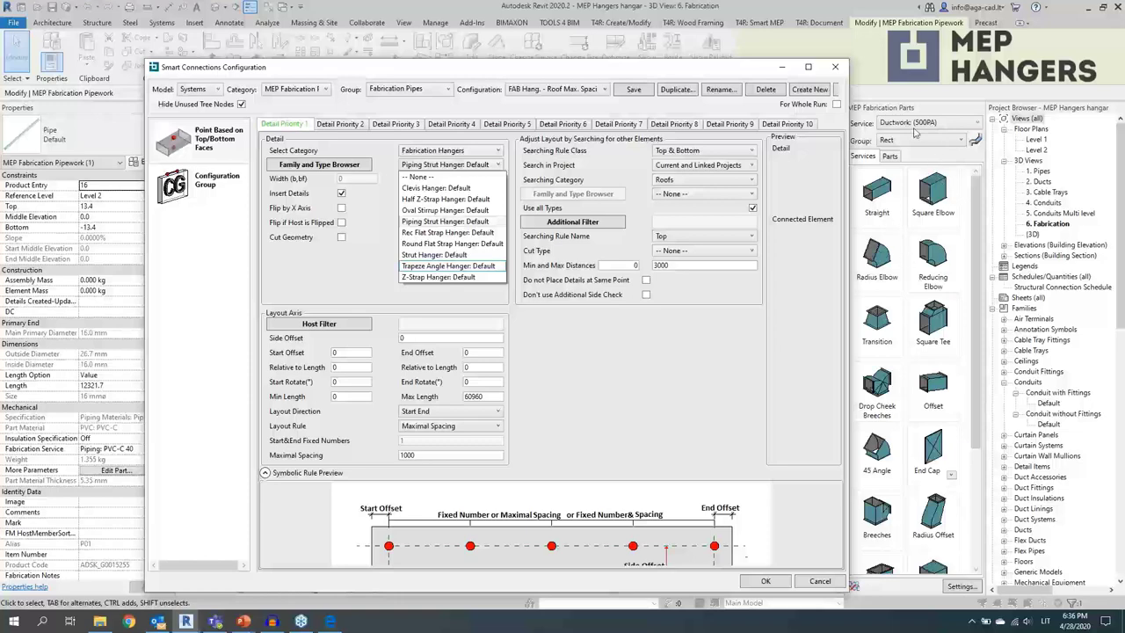
{"action": "left_click", "coordinate": [369, 263]}
{"action": "left_click", "coordinate": [446, 165]}
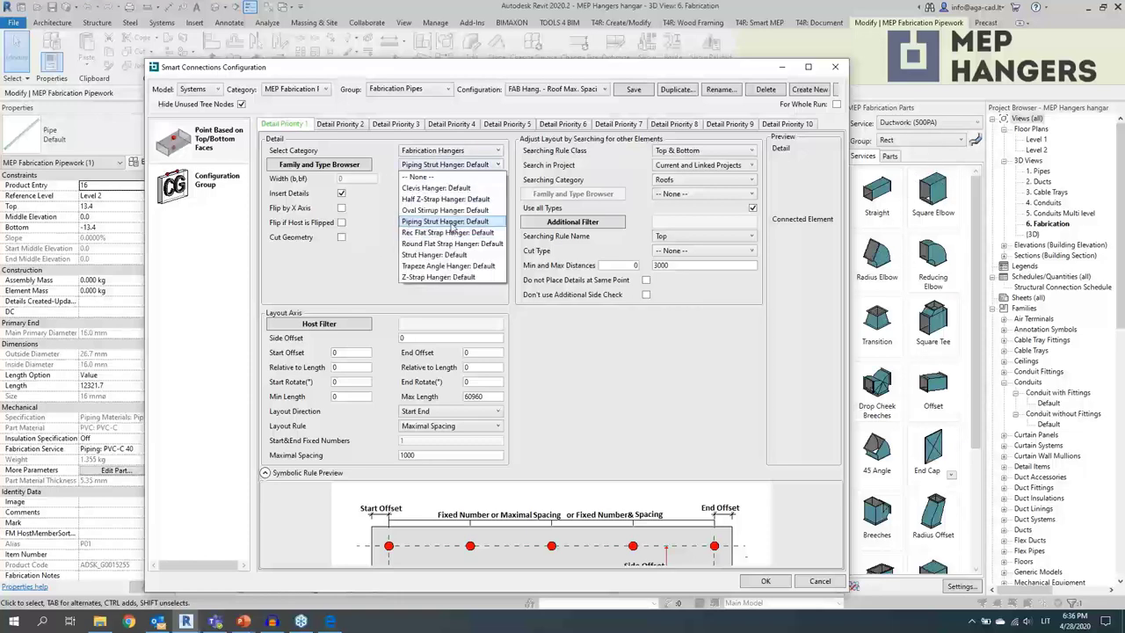
{"action": "left_click", "coordinate": [606, 379]}
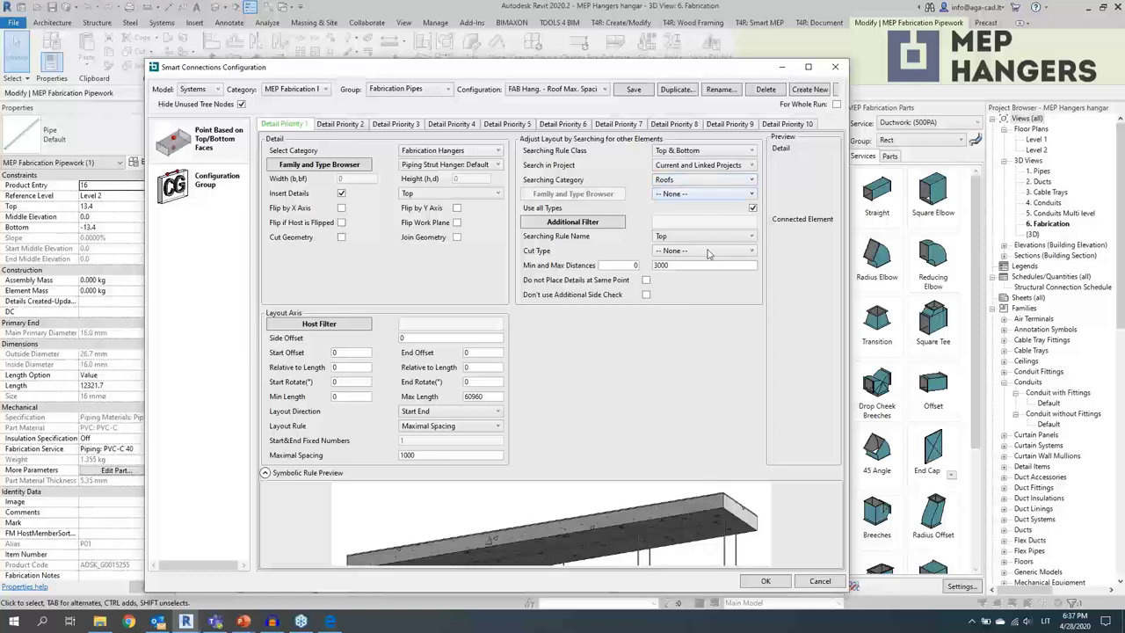
- Accept the configuration and insert the Piping Strut Hangers along the selected fabrication pipe
{"action": "left_click", "coordinate": [764, 583]}
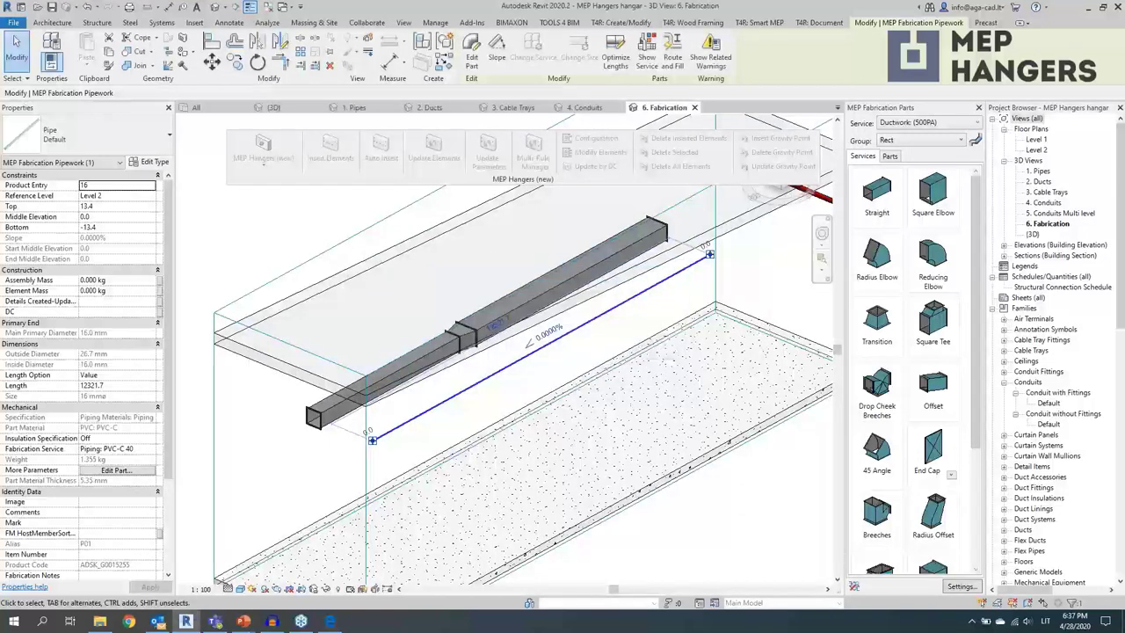
{"action": "scroll", "coordinate": [372, 453], "scroll_direction": "up", "scroll_amount": 2}
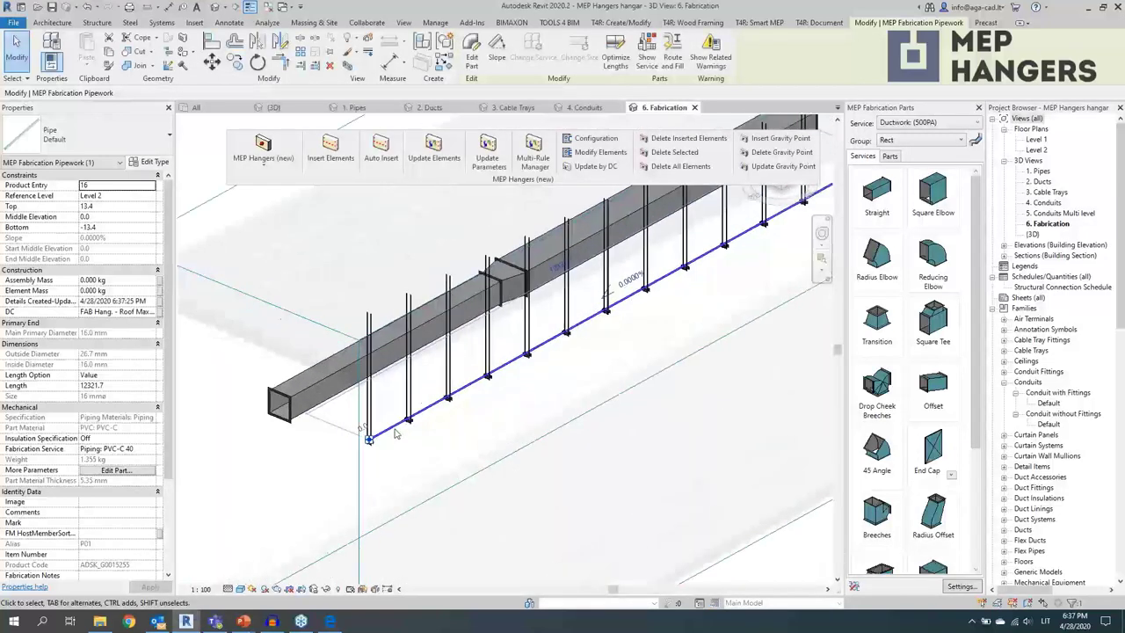
{"action": "scroll", "coordinate": [441, 414], "scroll_direction": "up", "scroll_amount": 2}
{"action": "middle_click_drag", "start_coordinate": [560, 325], "coordinate": [524, 440]}
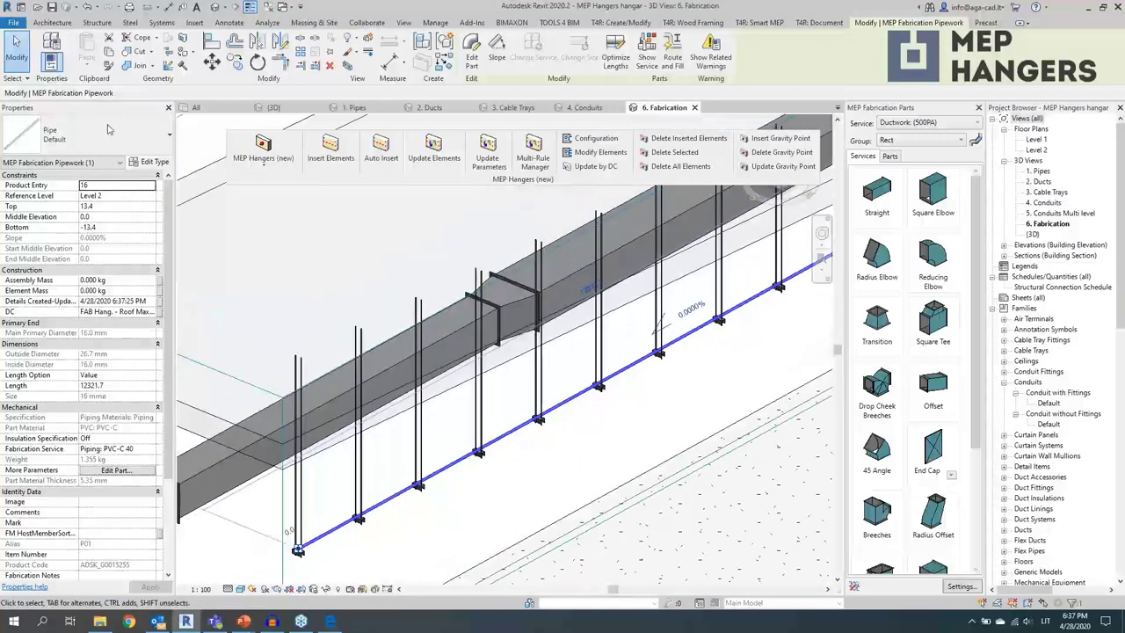
{"action": "scroll", "coordinate": [602, 380], "scroll_direction": "down", "scroll_amount": 2}
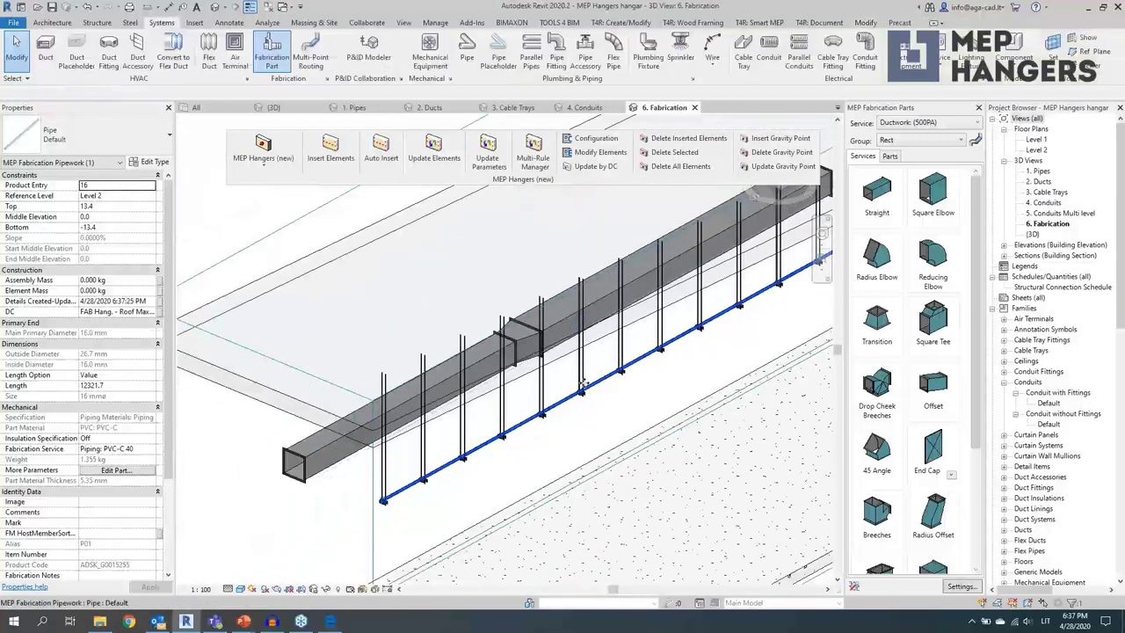
- Check the element category and properties of one inserted strut hanger and of the fabrication pipe it supports
{"action": "left_click", "coordinate": [583, 383]}
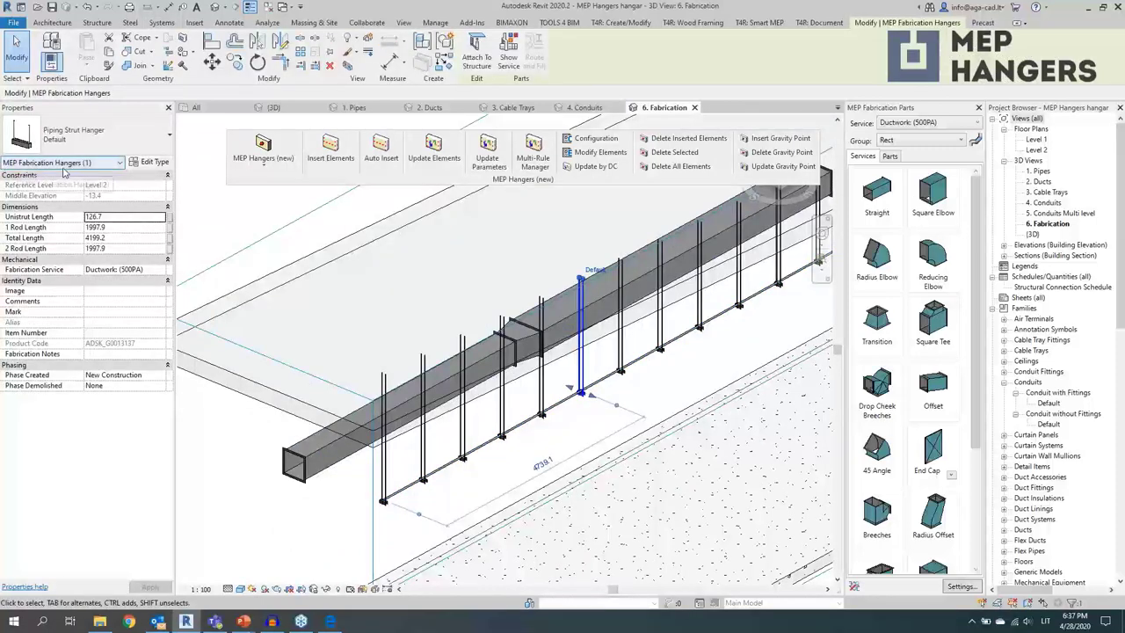
{"action": "left_click", "coordinate": [541, 414]}
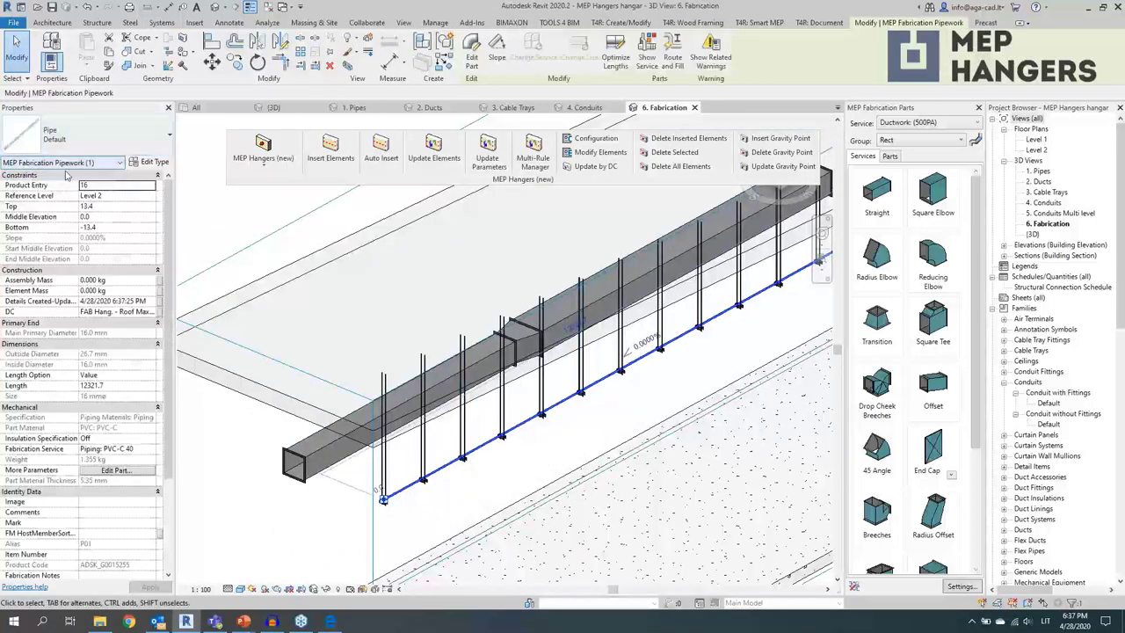
{"action": "middle_click_drag", "start_coordinate": [395, 422], "coordinate": [512, 413], "text": "shift"}
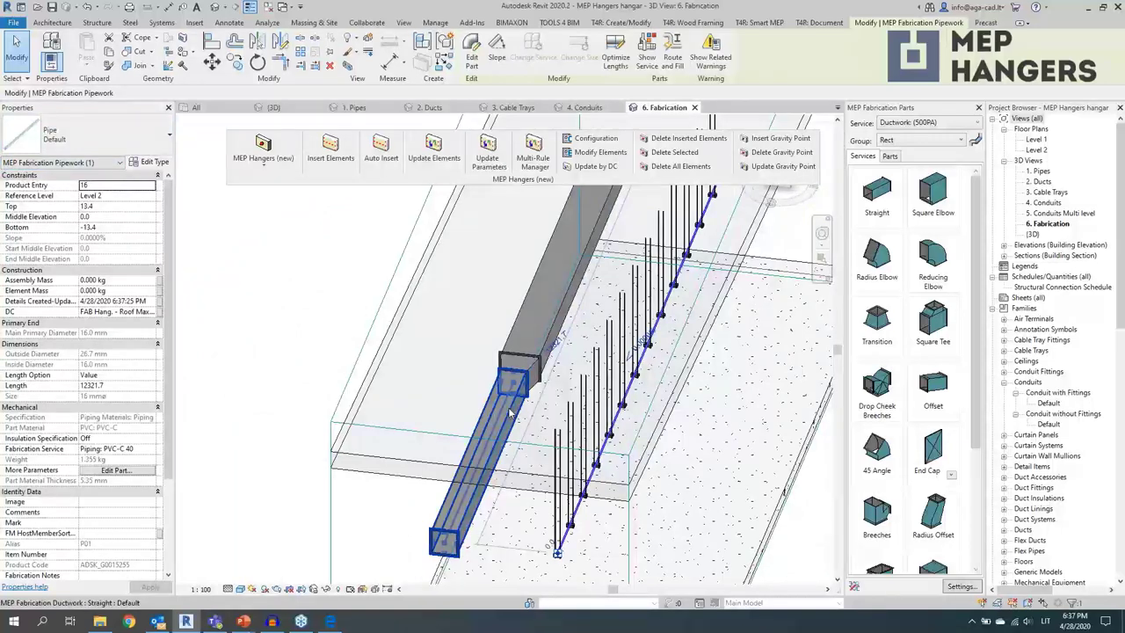
- Start inserting elements on the whole rectangular fabrication duct run and open the Rectangular FAB Hang. - Roof Max. Spacing Dif.Width configuration for editing
{"action": "key", "text": "Tab"}
{"action": "left_click", "coordinate": [501, 420]}
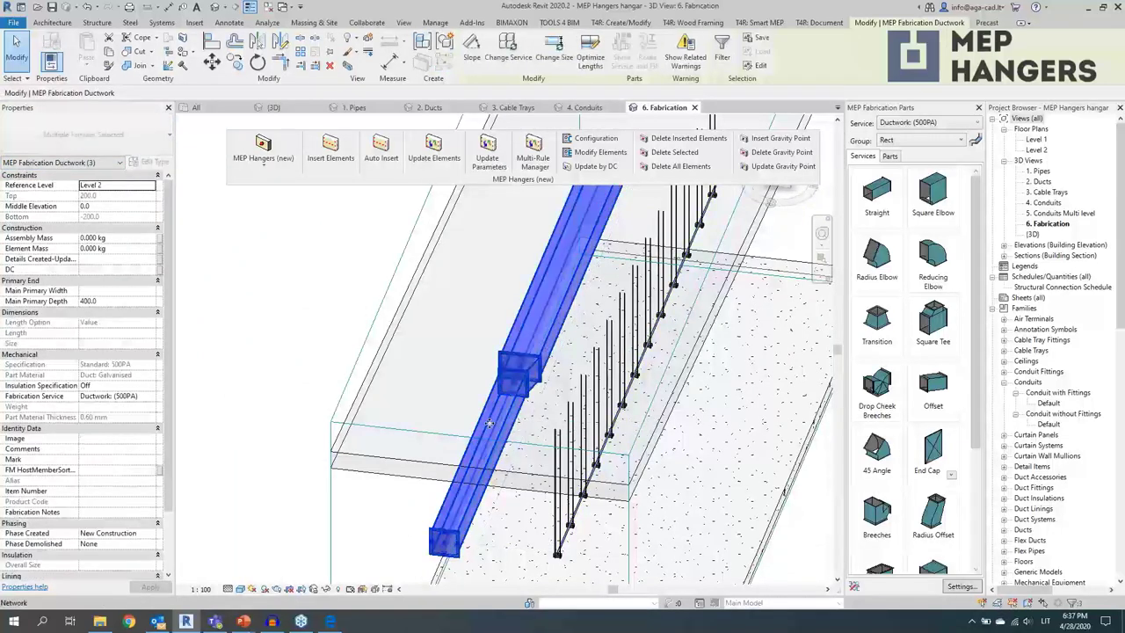
{"action": "middle_click_drag", "start_coordinate": [489, 425], "coordinate": [522, 339], "text": "shift"}
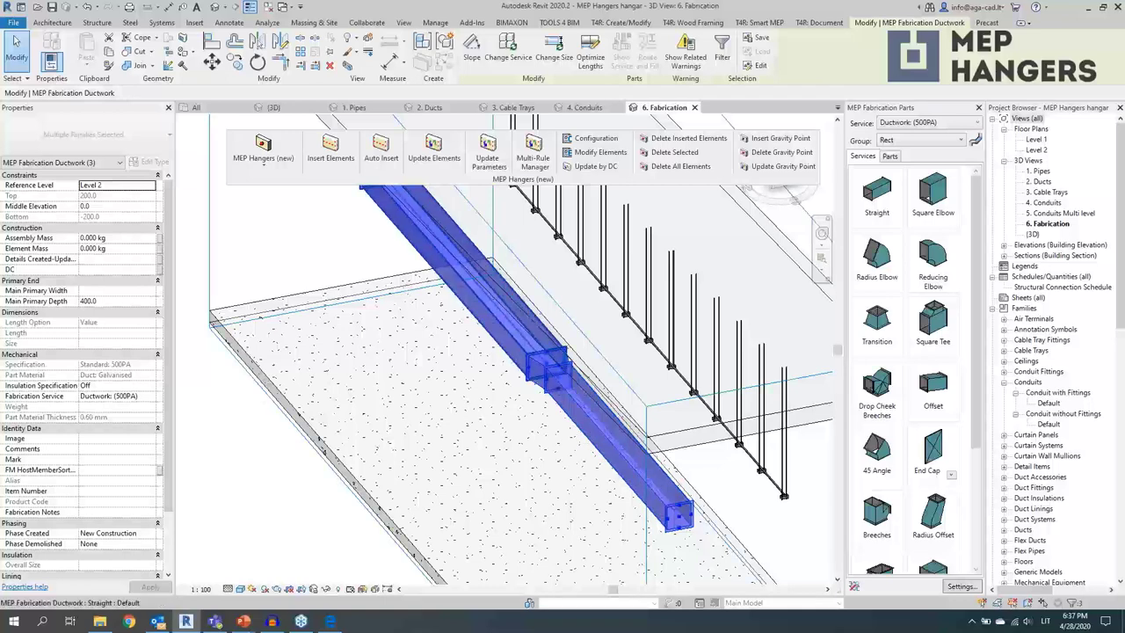
{"action": "left_click", "coordinate": [330, 150]}
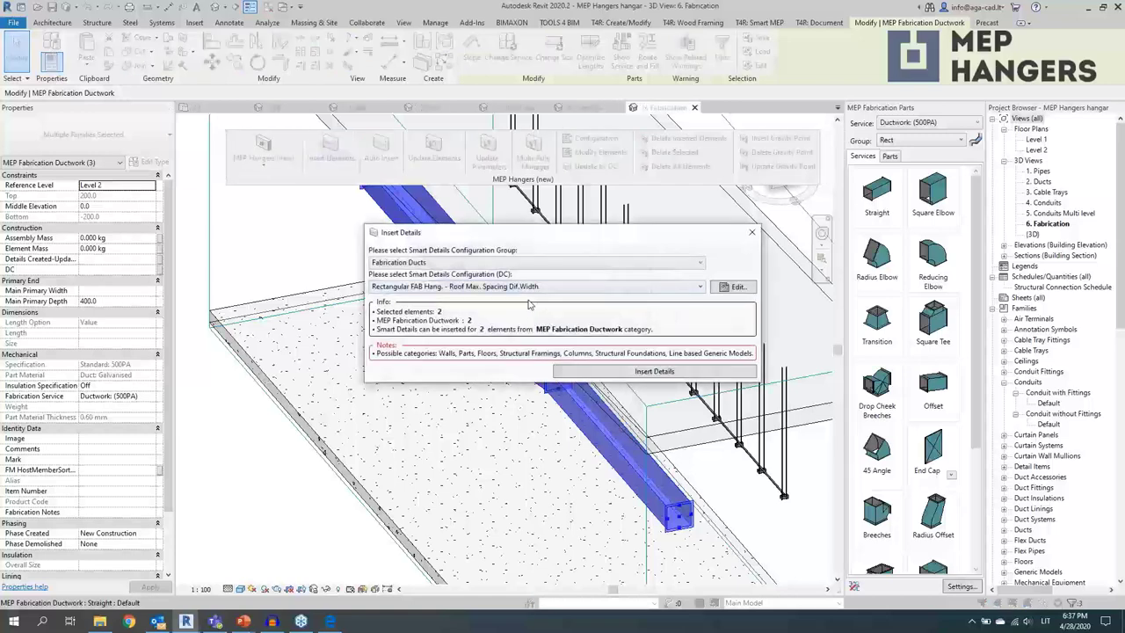
{"action": "left_click", "coordinate": [734, 287]}
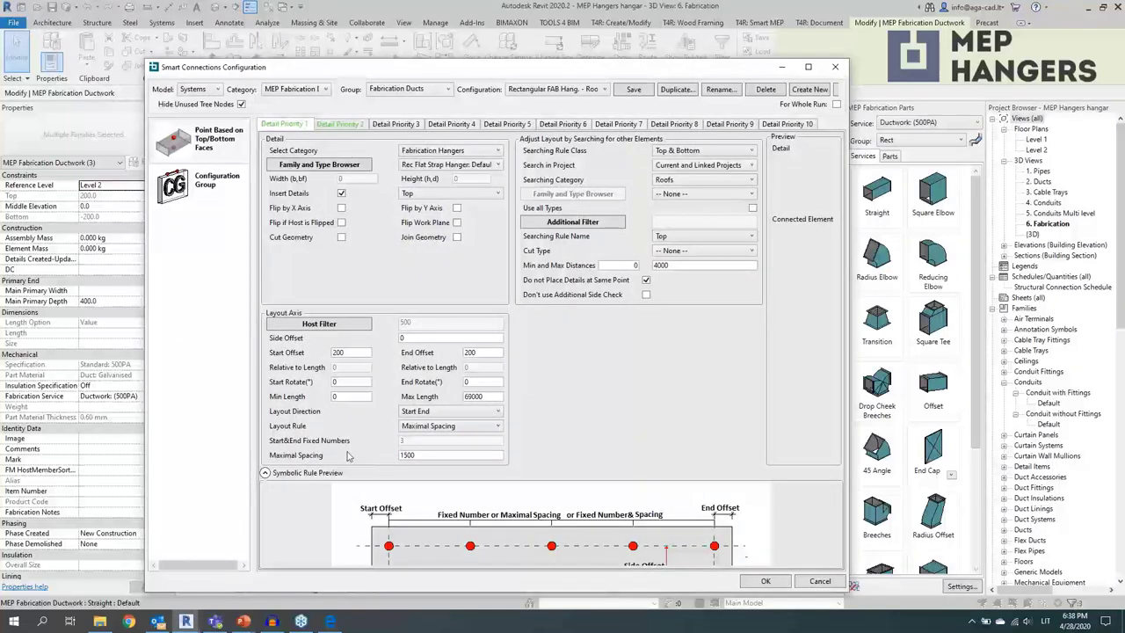
- Keep Rec Flat Strap Hanger: Default as the Detail Priority 1 hanger type and review its host filter on main primary width
{"action": "left_click", "coordinate": [423, 167]}
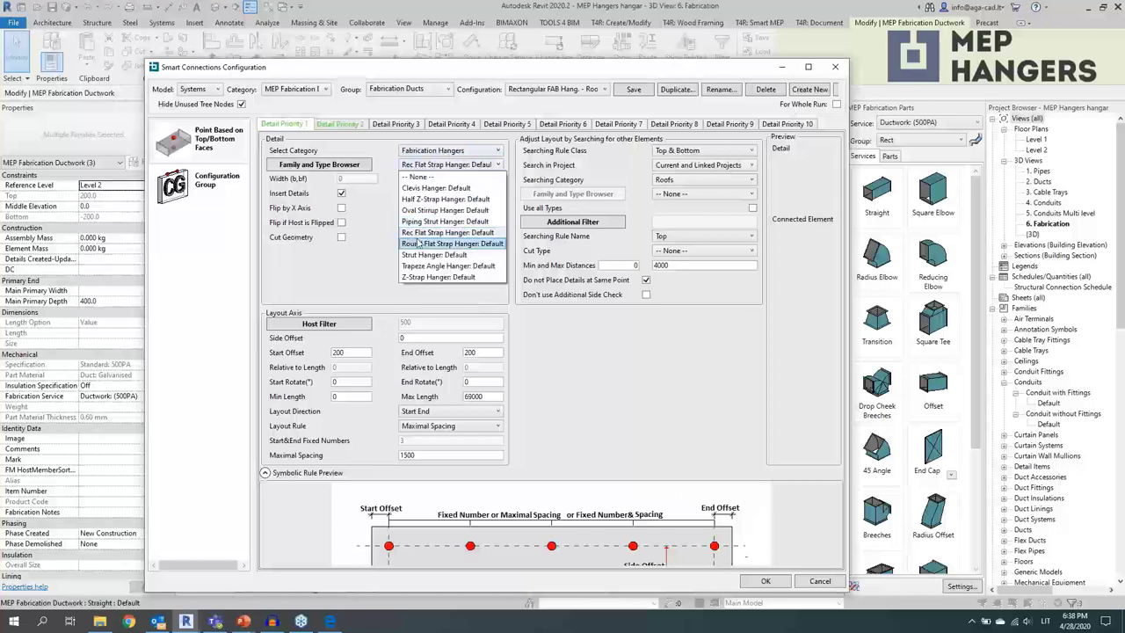
{"action": "left_click", "coordinate": [440, 233]}
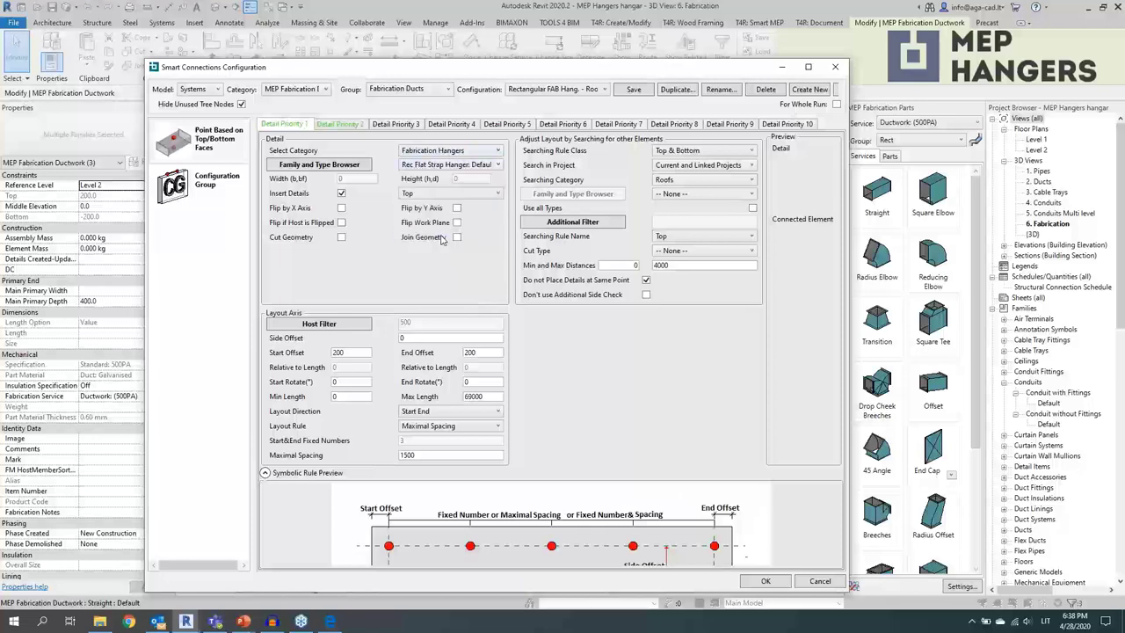
{"action": "left_click", "coordinate": [322, 326]}
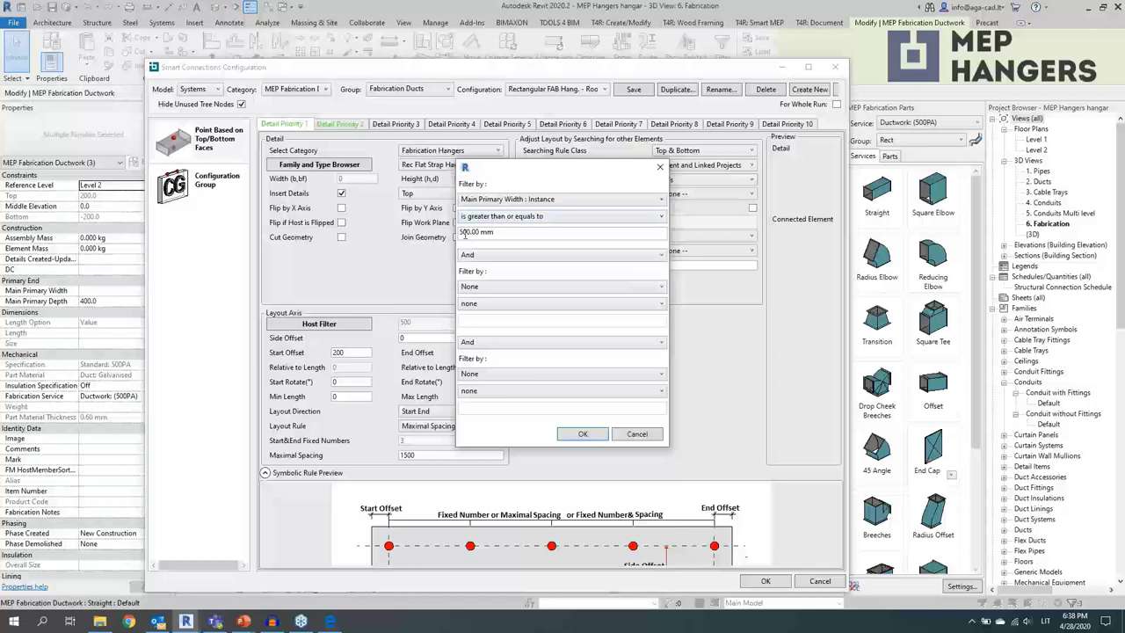
{"action": "left_click", "coordinate": [581, 436]}
- Review the Detail Priority 2 hanger type choices and its host filter on main primary width
{"action": "left_click", "coordinate": [343, 124]}
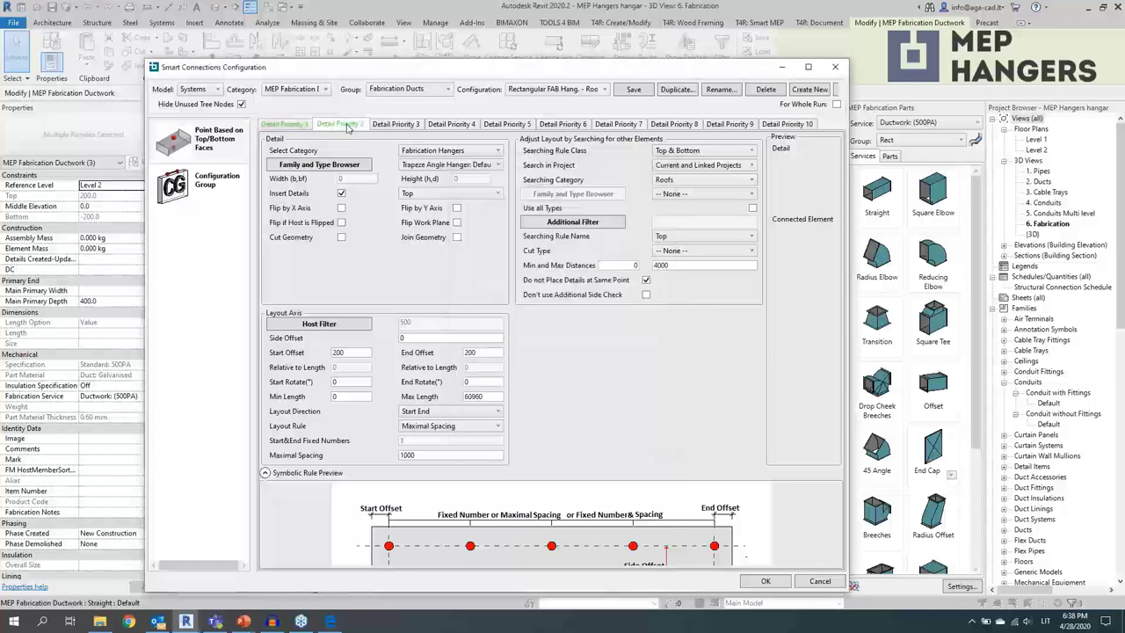
{"action": "left_click", "coordinate": [431, 169]}
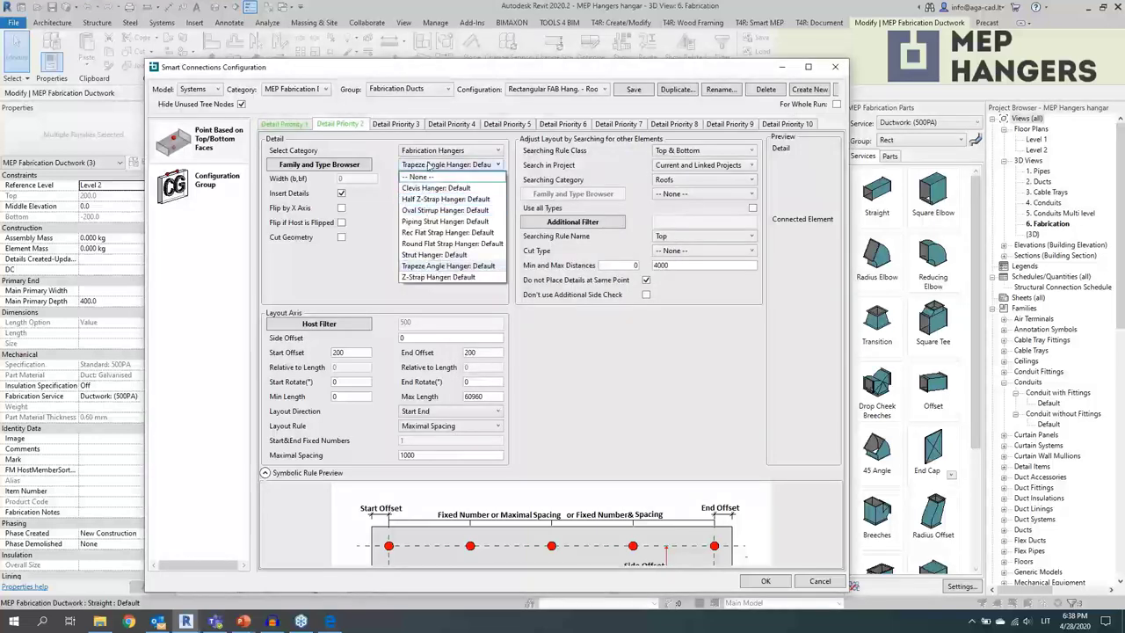
{"action": "left_click", "coordinate": [437, 173]}
{"action": "left_click", "coordinate": [327, 324]}
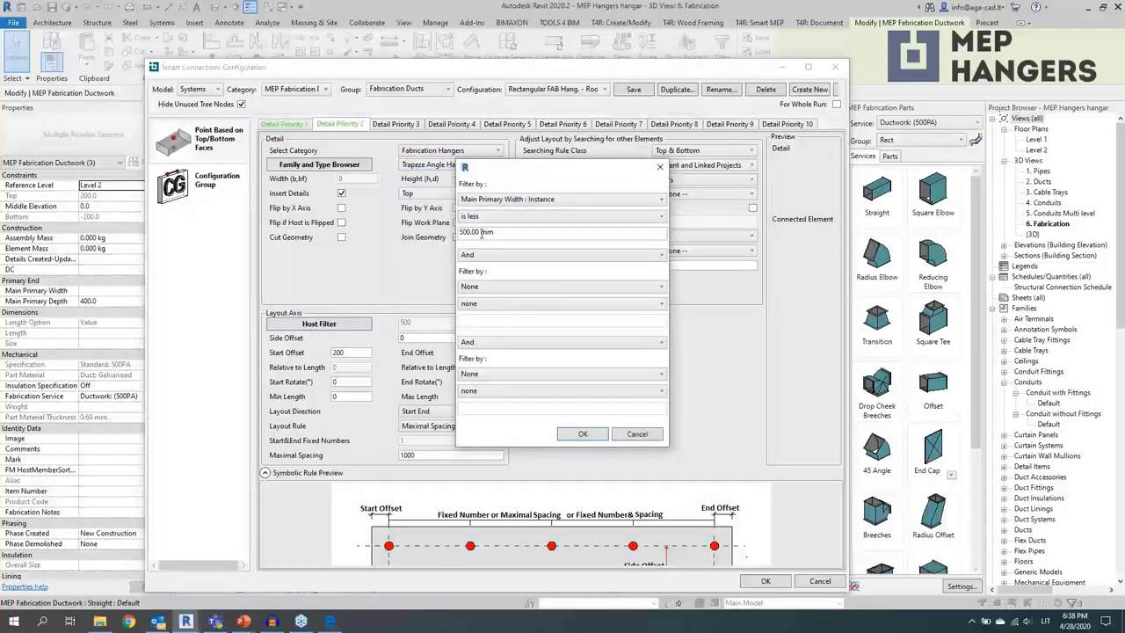
{"action": "left_click", "coordinate": [583, 434]}
- Accept the configuration and insert the flat strap and trapeze angle hangers along the selected fabrication duct run
{"action": "left_click", "coordinate": [761, 583]}
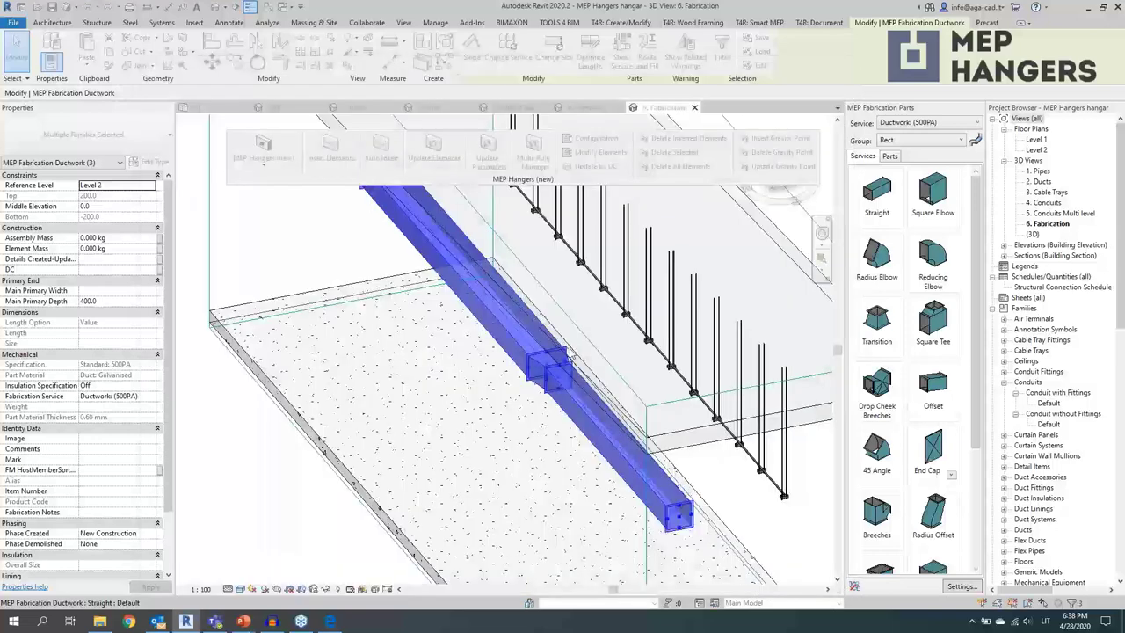
{"action": "left_click", "coordinate": [612, 371]}
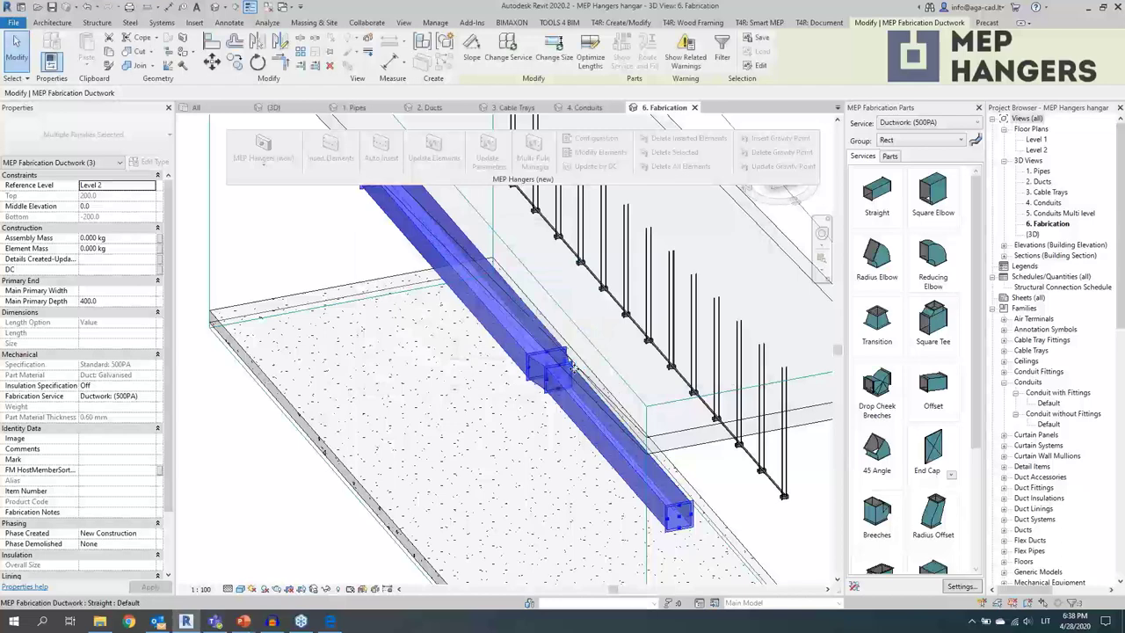
{"action": "scroll", "coordinate": [555, 391], "scroll_direction": "up", "scroll_amount": 6}
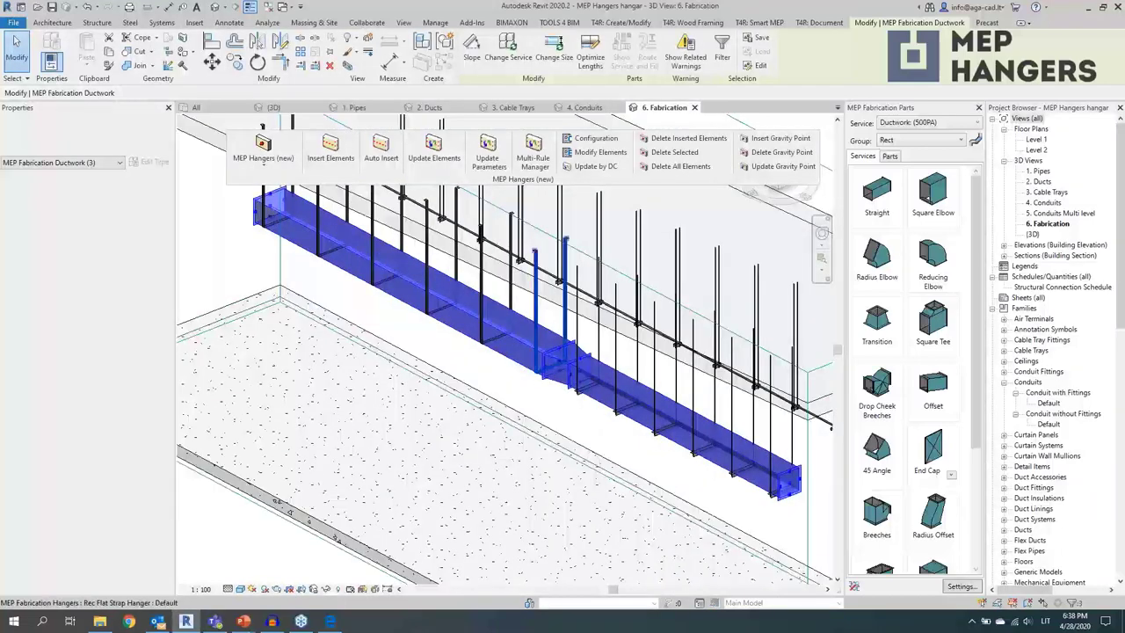
- Select the trapeze angle hanger beside the duct transition and examine its dimensions and the hangers on both duct widths
{"action": "left_click", "coordinate": [531, 325]}
{"action": "middle_click_drag", "start_coordinate": [532, 325], "coordinate": [571, 492], "text": "shift"}
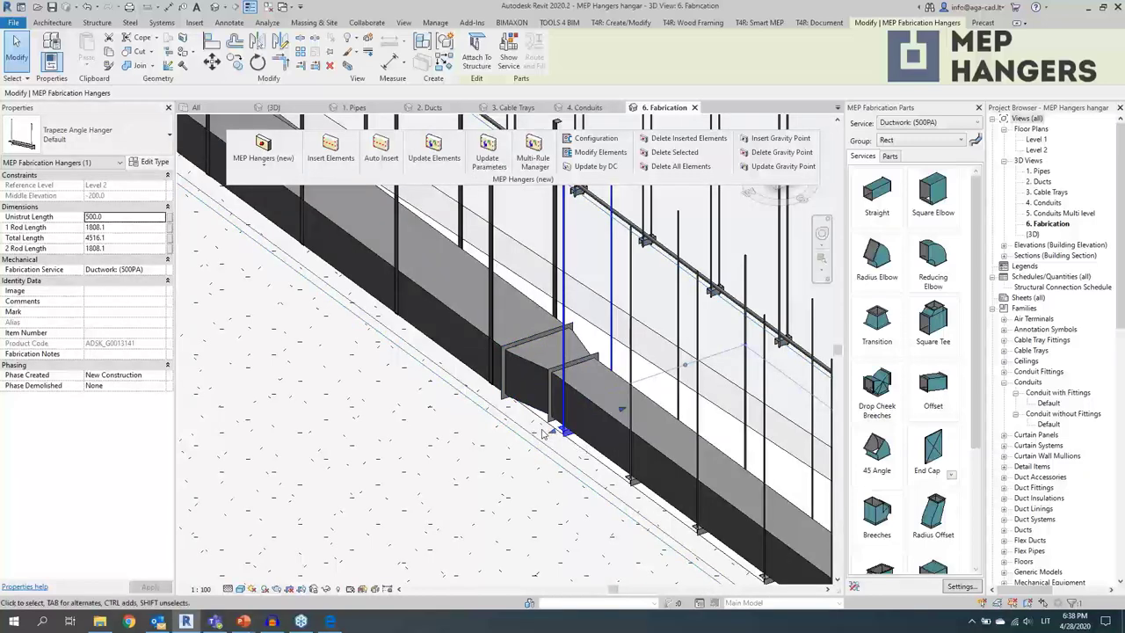
{"action": "middle_click_drag", "start_coordinate": [538, 439], "coordinate": [538, 446], "text": "shift"}
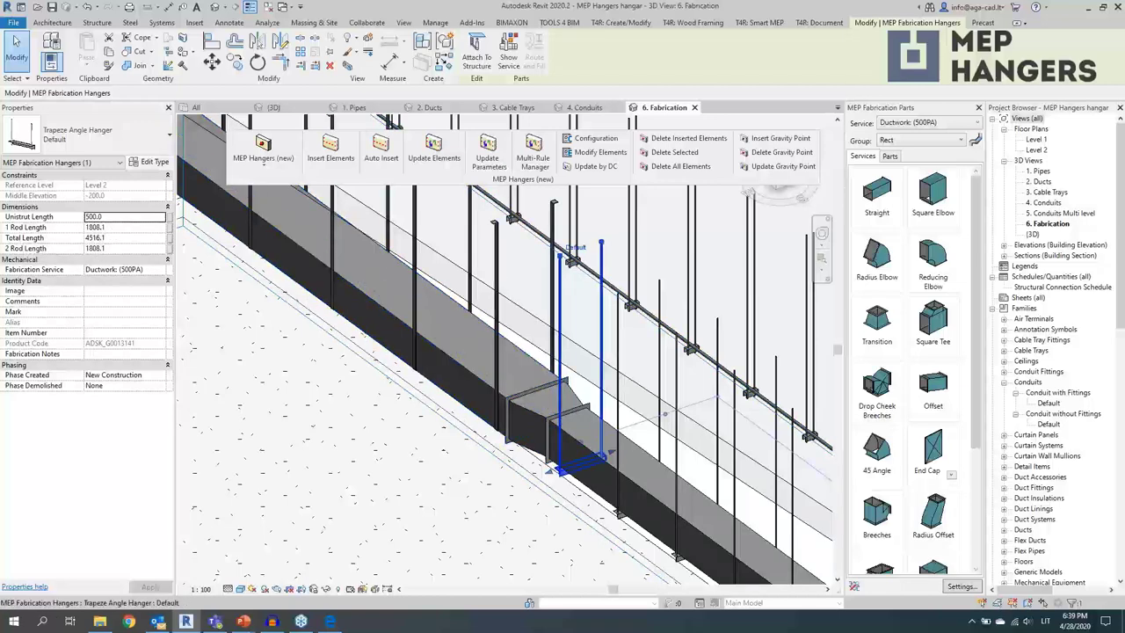
{"action": "scroll", "coordinate": [602, 301], "scroll_direction": "down", "scroll_amount": 3}
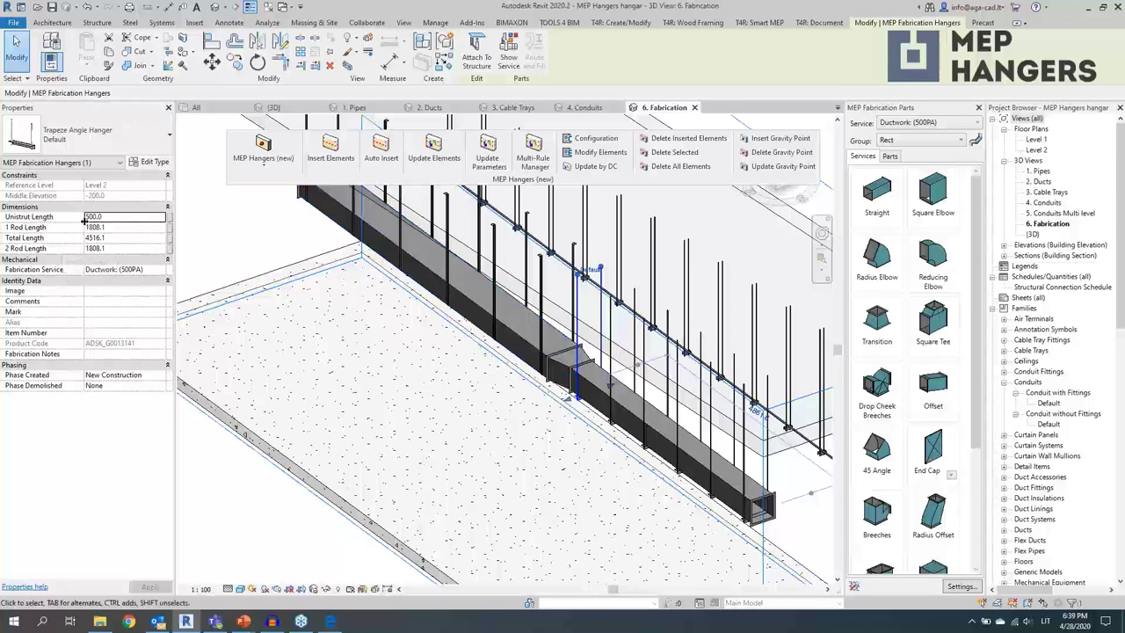
{"action": "scroll", "coordinate": [583, 384], "scroll_direction": "up", "scroll_amount": 2}
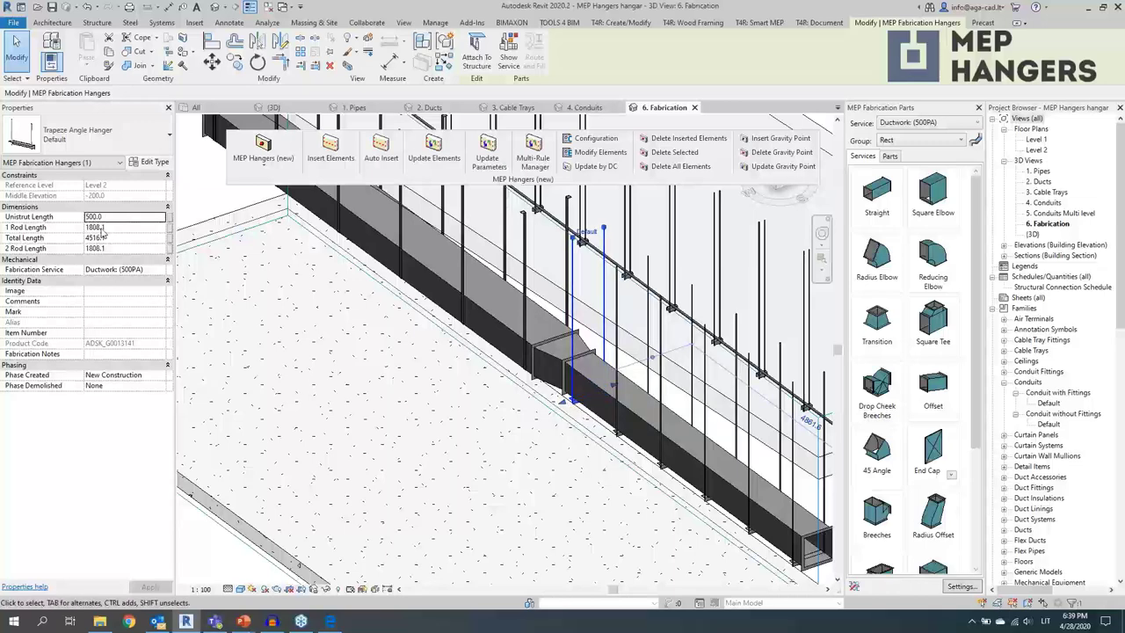
{"action": "scroll", "coordinate": [475, 341], "scroll_direction": "down", "scroll_amount": 4}
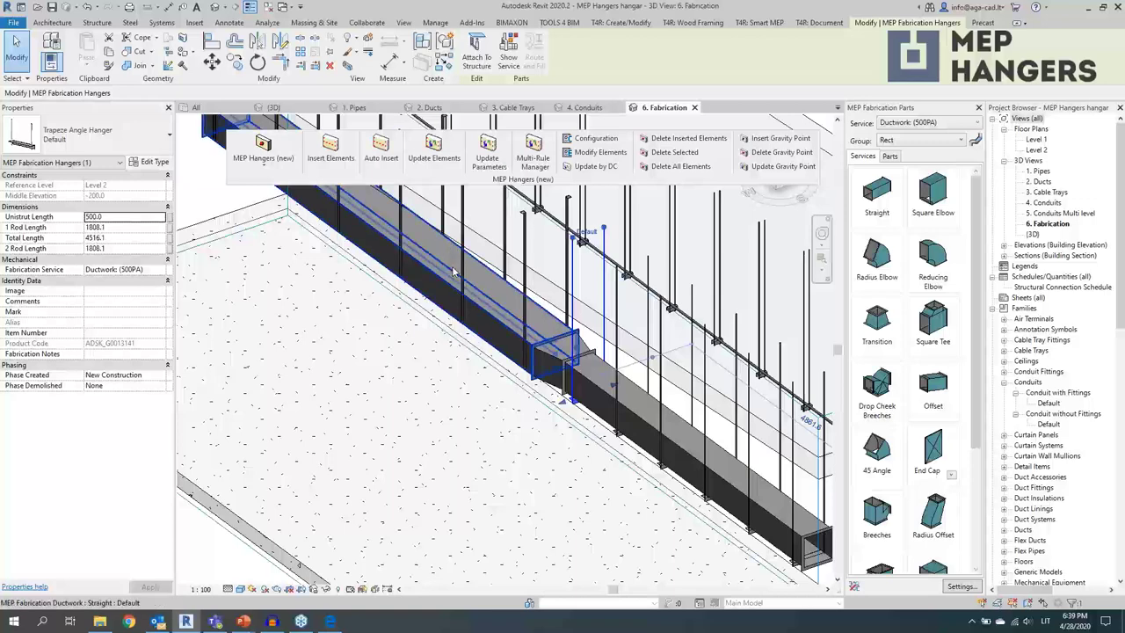
{"action": "middle_click_drag", "start_coordinate": [451, 372], "coordinate": [477, 415], "text": "shift"}
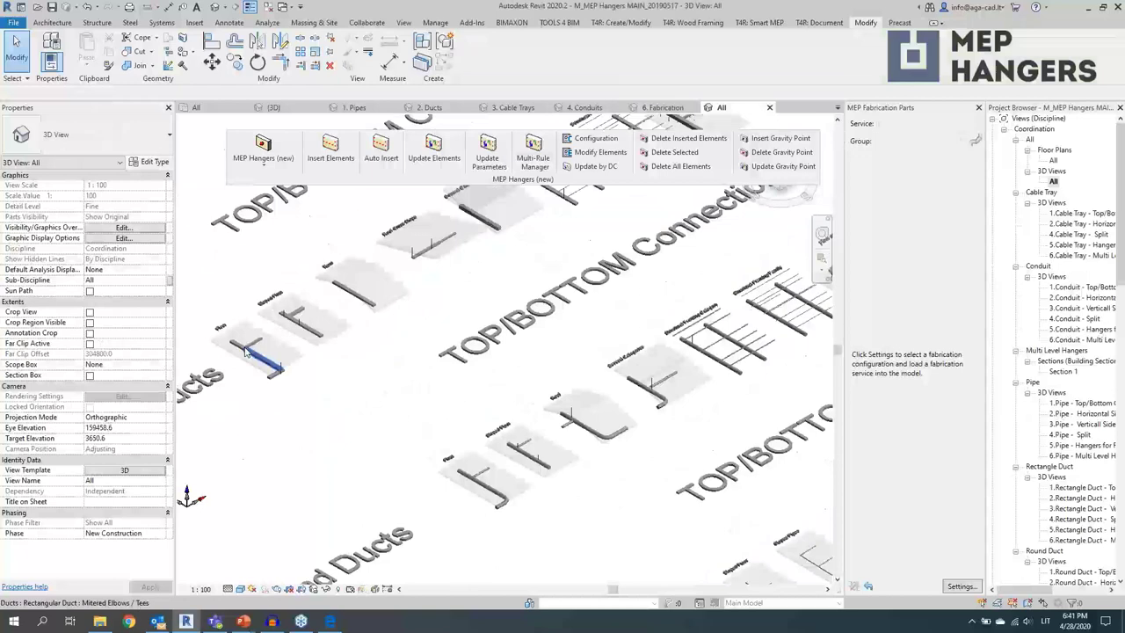
- Examine the rectangular duct hangers in the All 3D view, including the connection channel and cross slope anchor types
{"action": "middle_click_drag", "start_coordinate": [377, 519], "coordinate": [432, 406]}
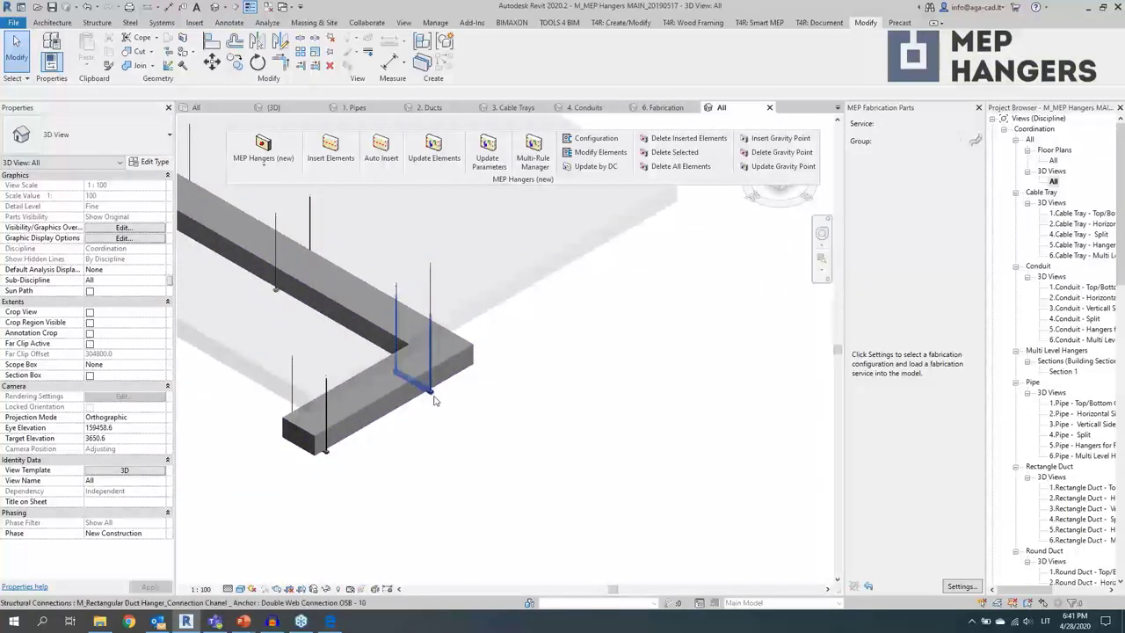
{"action": "left_click", "coordinate": [431, 405]}
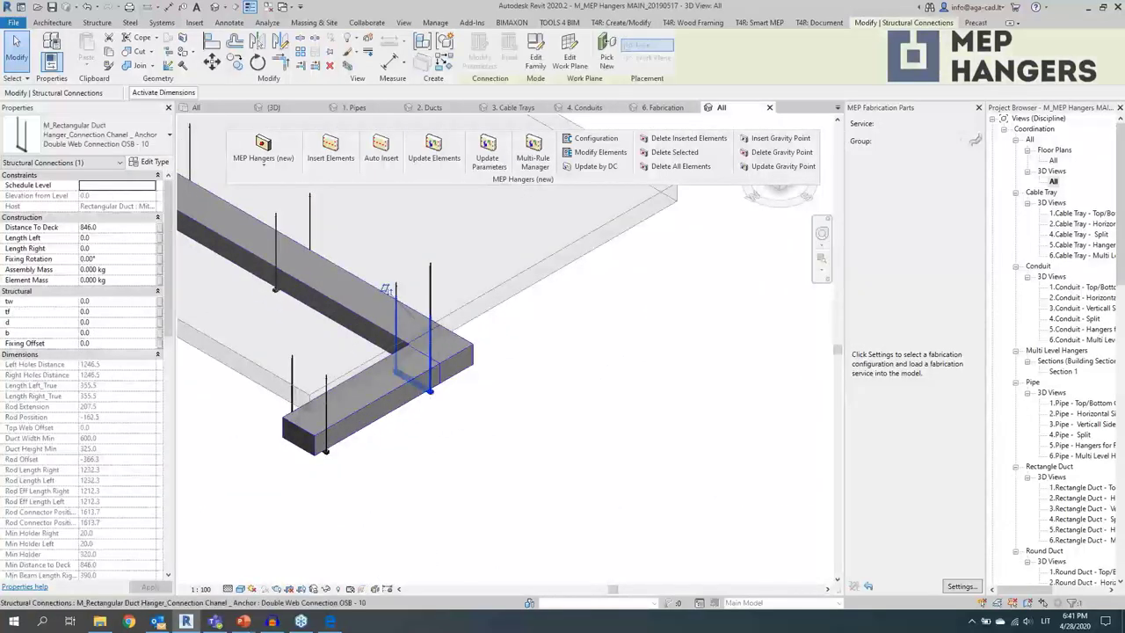
{"action": "scroll", "coordinate": [539, 389], "scroll_direction": "down", "scroll_amount": 2}
{"action": "scroll", "coordinate": [602, 364], "scroll_direction": "down", "scroll_amount": 3}
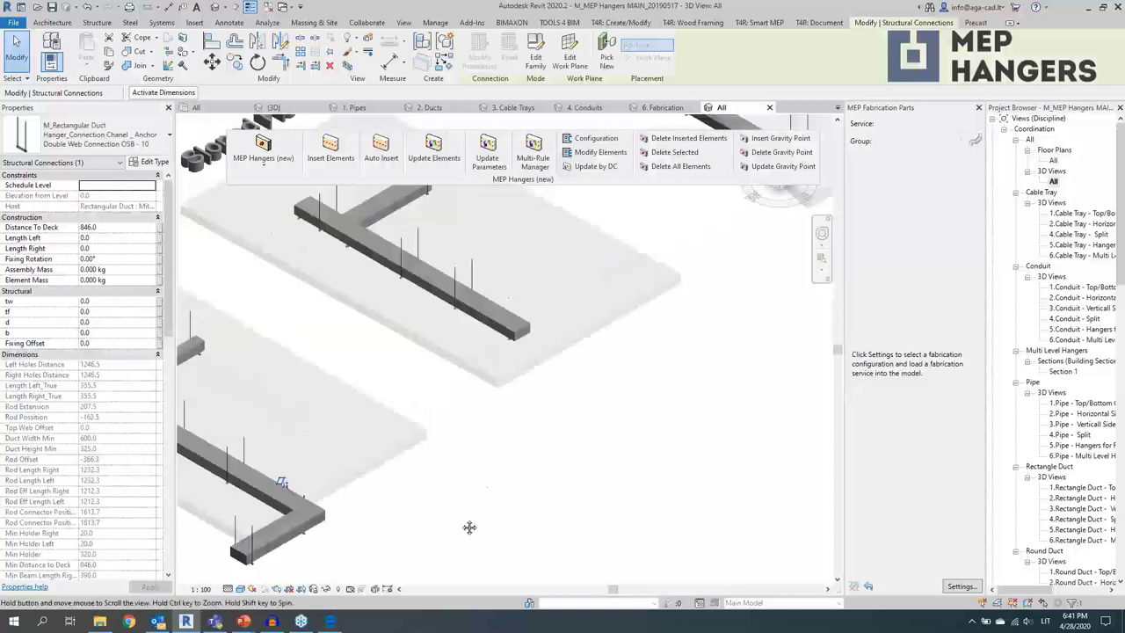
{"action": "middle_click_drag", "start_coordinate": [469, 525], "coordinate": [463, 492]}
{"action": "scroll", "coordinate": [606, 290], "scroll_direction": "up", "scroll_amount": 5}
{"action": "middle_click_drag", "start_coordinate": [606, 290], "coordinate": [538, 280], "text": "shift"}
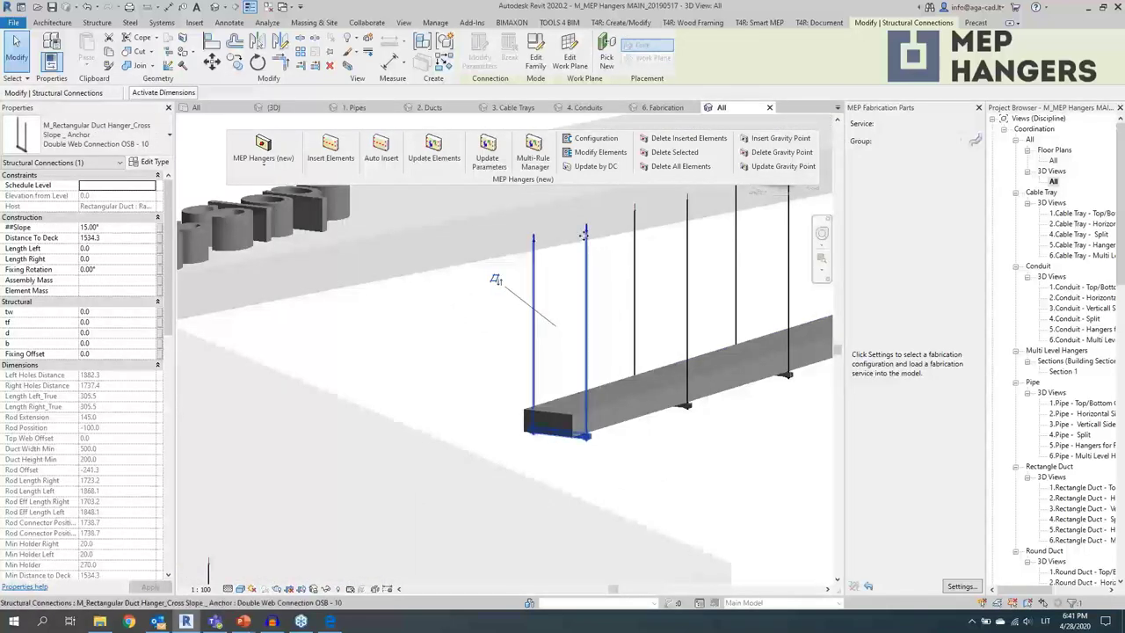
{"action": "middle_click_drag", "start_coordinate": [569, 329], "coordinate": [617, 378], "text": "shift"}
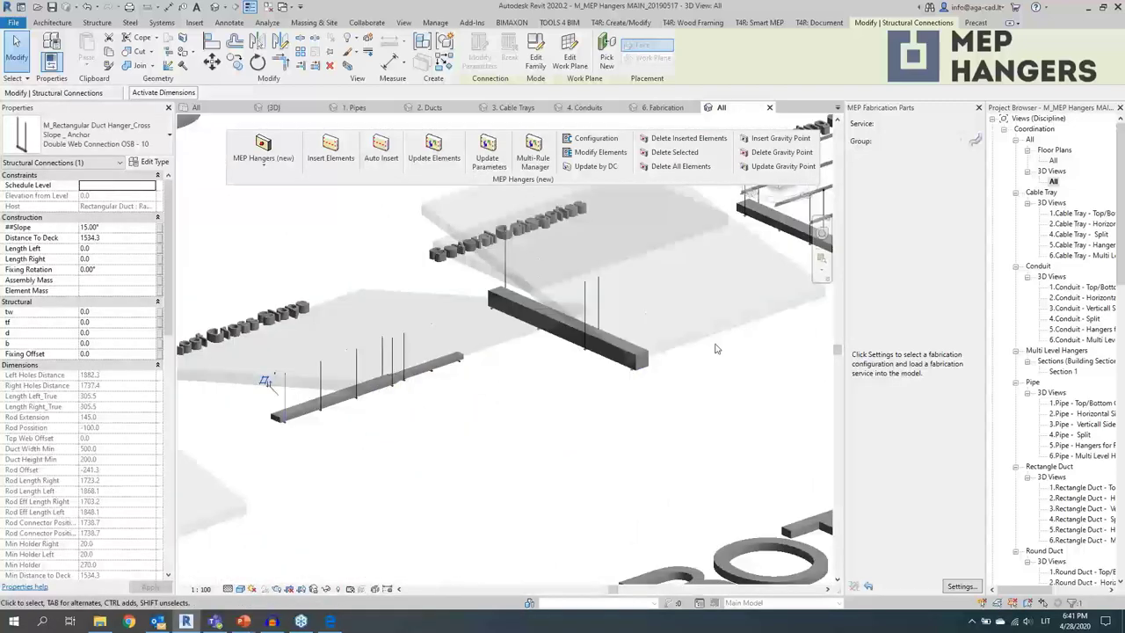
- Examine the rooftop duct stands, floor-mounted frames and horizontal wall supports of the rectangular duct examples
{"action": "middle_click_drag", "start_coordinate": [580, 351], "coordinate": [421, 430], "text": "shift"}
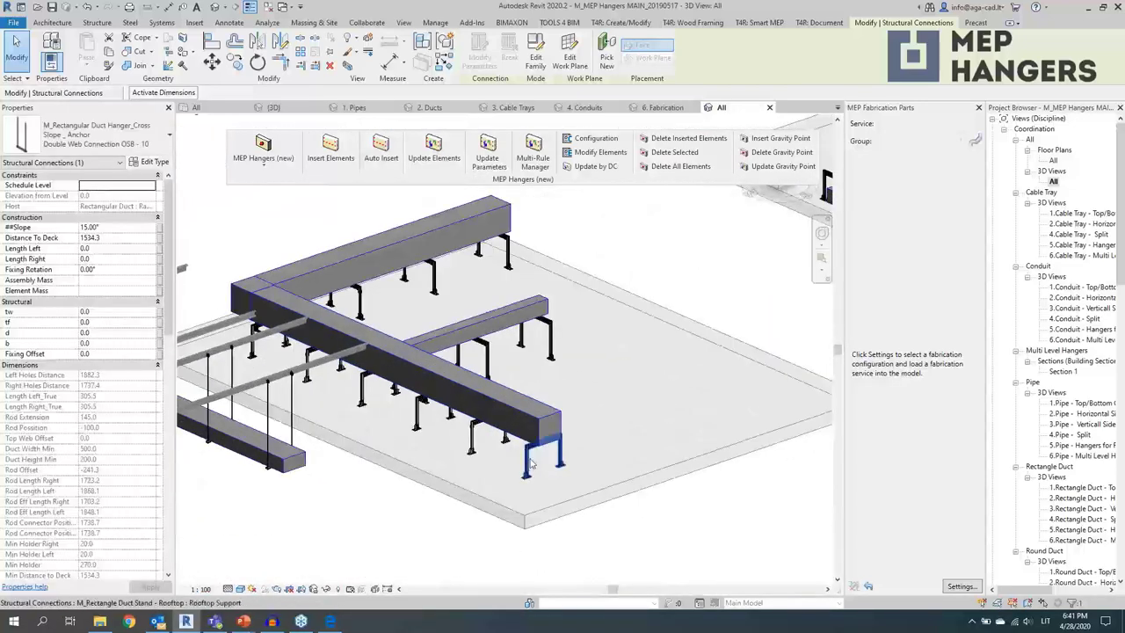
{"action": "scroll", "coordinate": [368, 450], "scroll_direction": "up", "scroll_amount": 2}
{"action": "scroll", "coordinate": [368, 450], "scroll_direction": "down", "scroll_amount": 4}
{"action": "scroll", "coordinate": [489, 294], "scroll_direction": "up", "scroll_amount": 5}
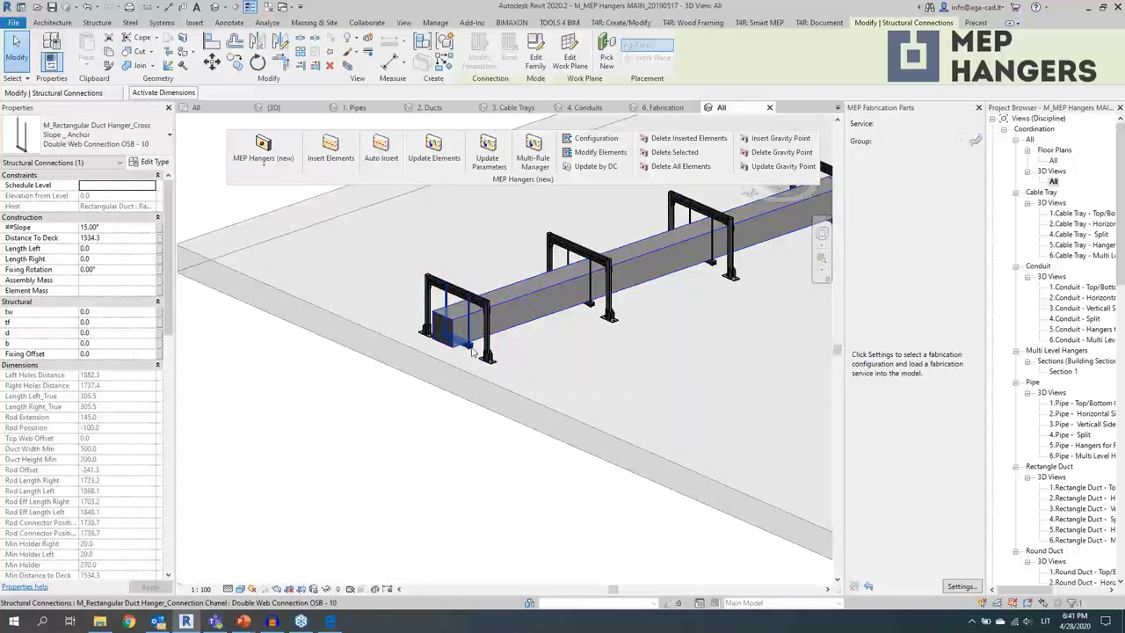
{"action": "scroll", "coordinate": [470, 352], "scroll_direction": "down", "scroll_amount": 5}
{"action": "scroll", "coordinate": [496, 446], "scroll_direction": "up", "scroll_amount": 10}
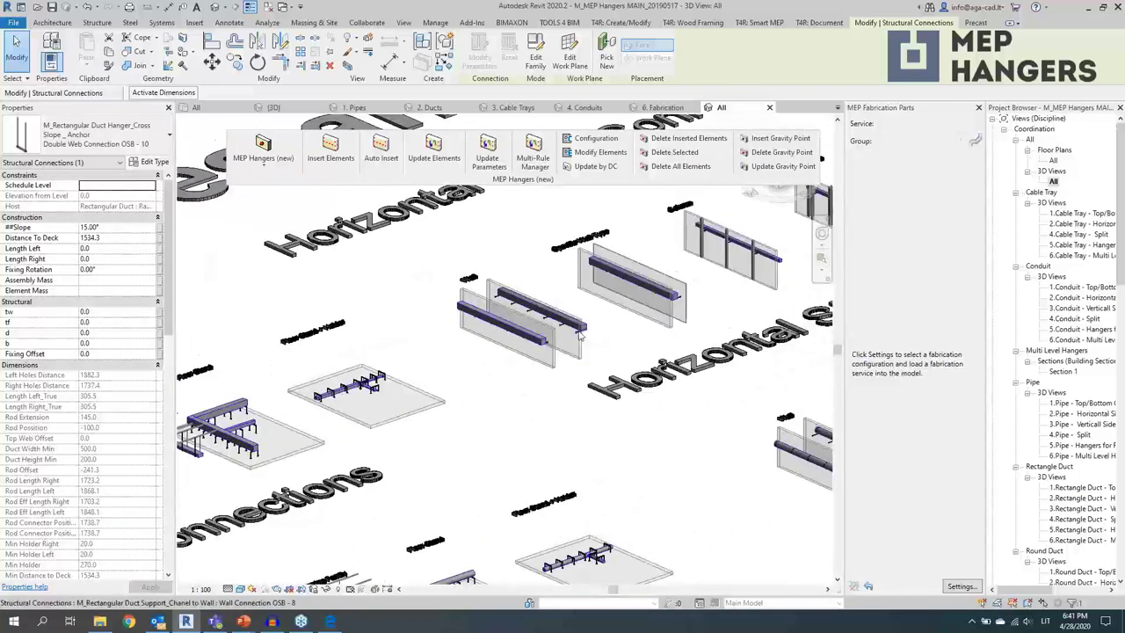
{"action": "scroll", "coordinate": [497, 446], "scroll_direction": "down", "scroll_amount": 8}
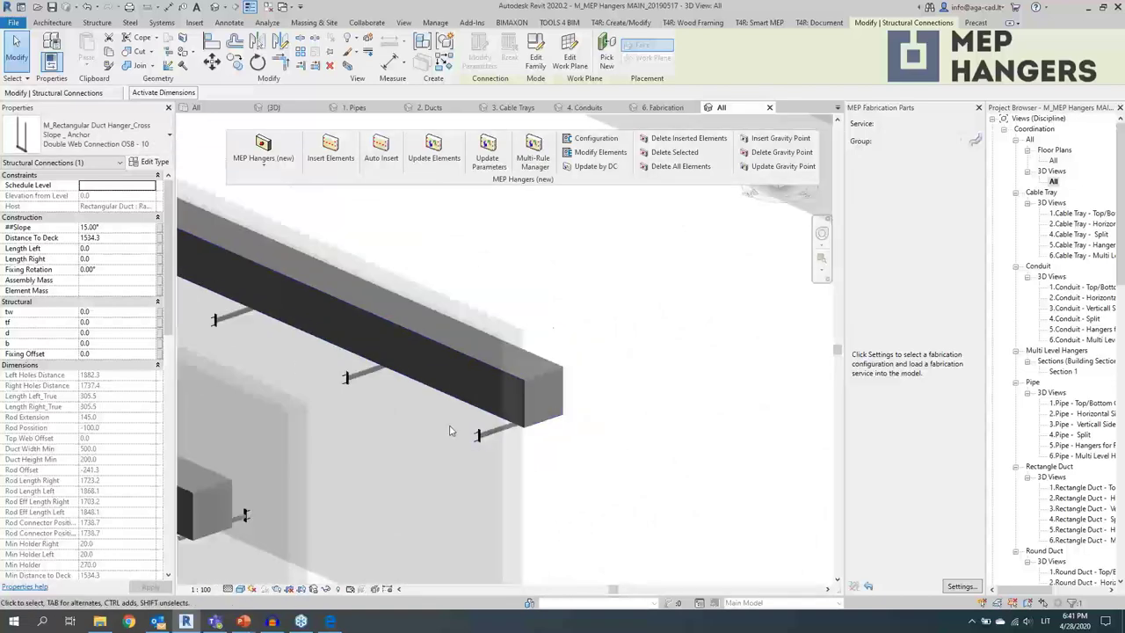
- Examine the round duct wall supports and select the Wall Support Distance To element at the duct's end to check its properties
{"action": "scroll", "coordinate": [516, 277], "scroll_direction": "down", "scroll_amount": 3}
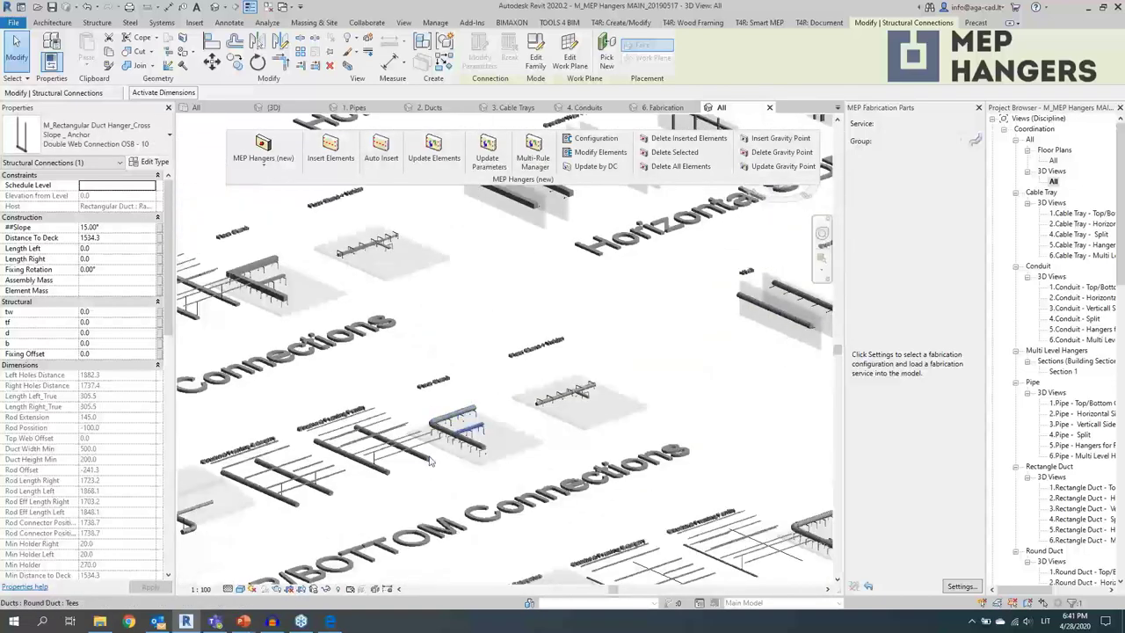
{"action": "scroll", "coordinate": [655, 338], "scroll_direction": "up", "scroll_amount": 8}
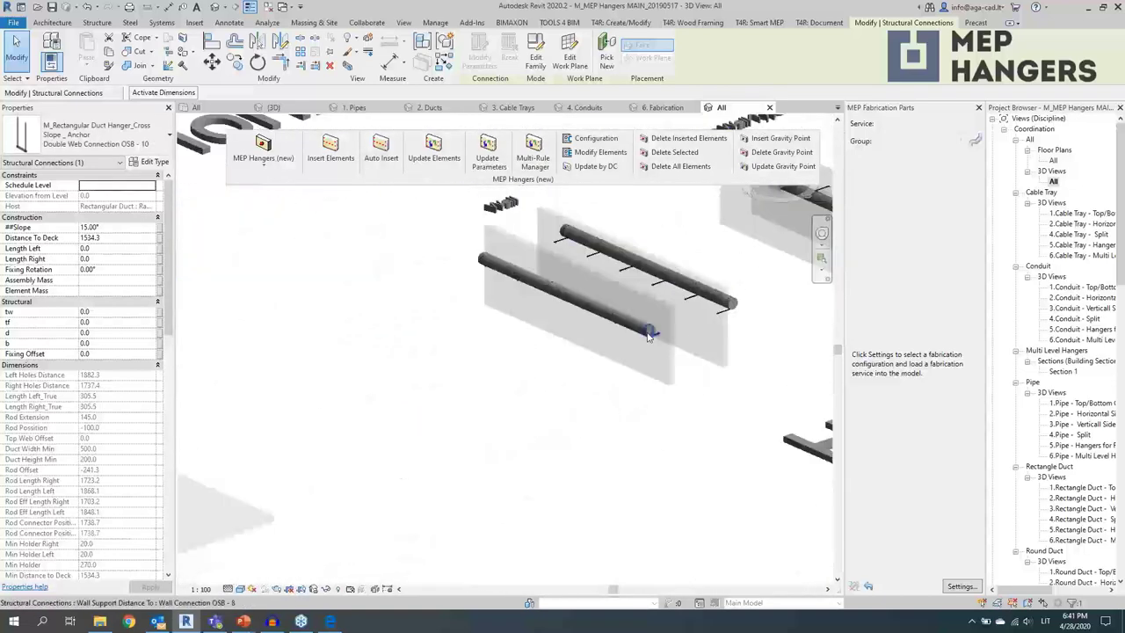
{"action": "scroll", "coordinate": [659, 340], "scroll_direction": "up", "scroll_amount": 3}
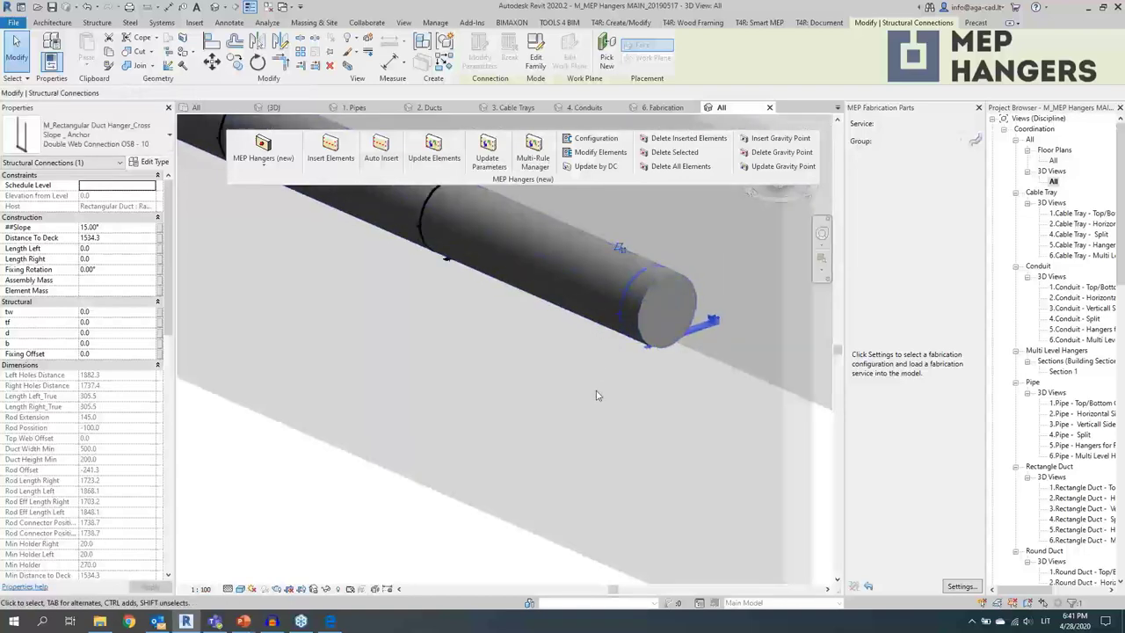
{"action": "left_click", "coordinate": [528, 477]}
{"action": "middle_click_drag", "start_coordinate": [527, 478], "coordinate": [372, 422]}
{"action": "scroll", "coordinate": [468, 360], "scroll_direction": "down", "scroll_amount": 6}
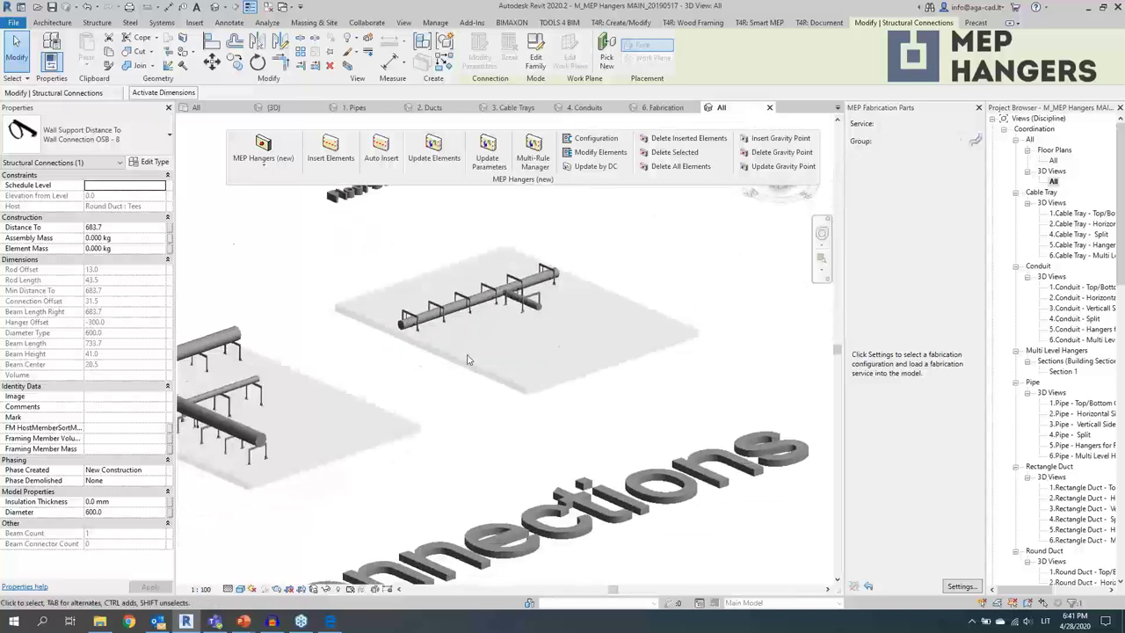
- Examine the round duct hangers attached to structural framing and the hangers on the sample pipe
{"action": "scroll", "coordinate": [527, 343], "scroll_direction": "up", "scroll_amount": 5}
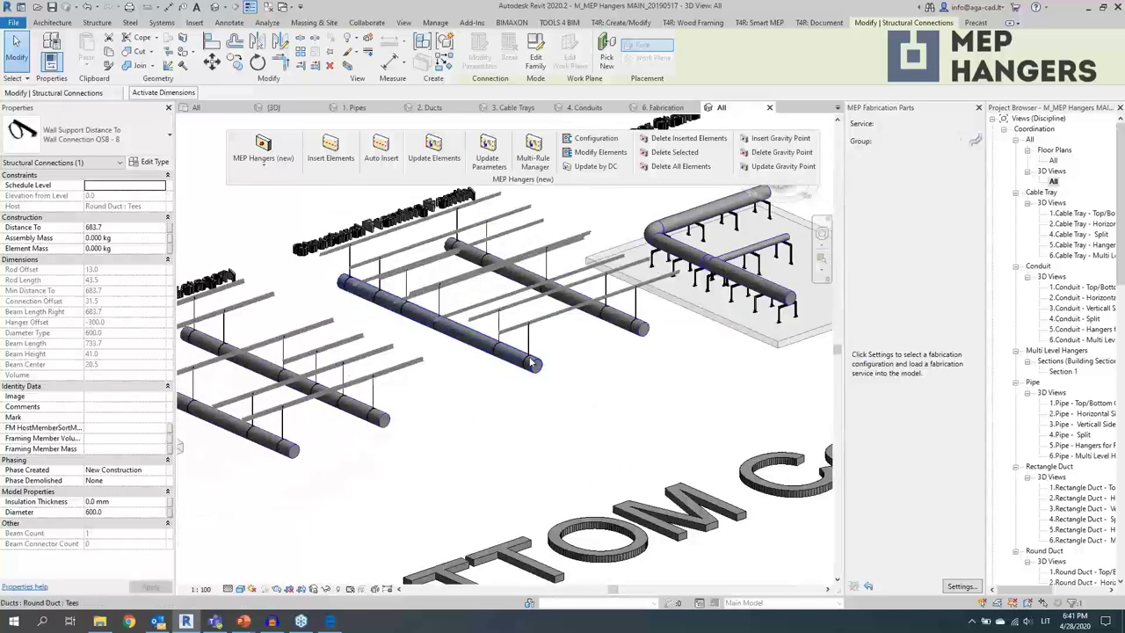
{"action": "scroll", "coordinate": [530, 363], "scroll_direction": "down", "scroll_amount": 5}
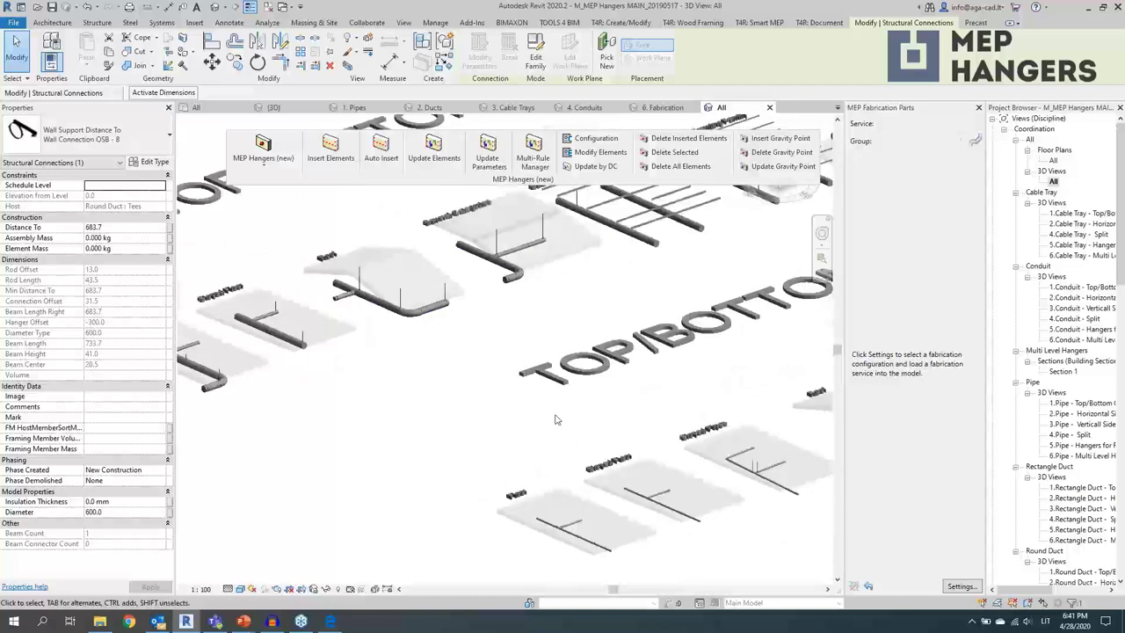
{"action": "scroll", "coordinate": [536, 440], "scroll_direction": "up", "scroll_amount": 8}
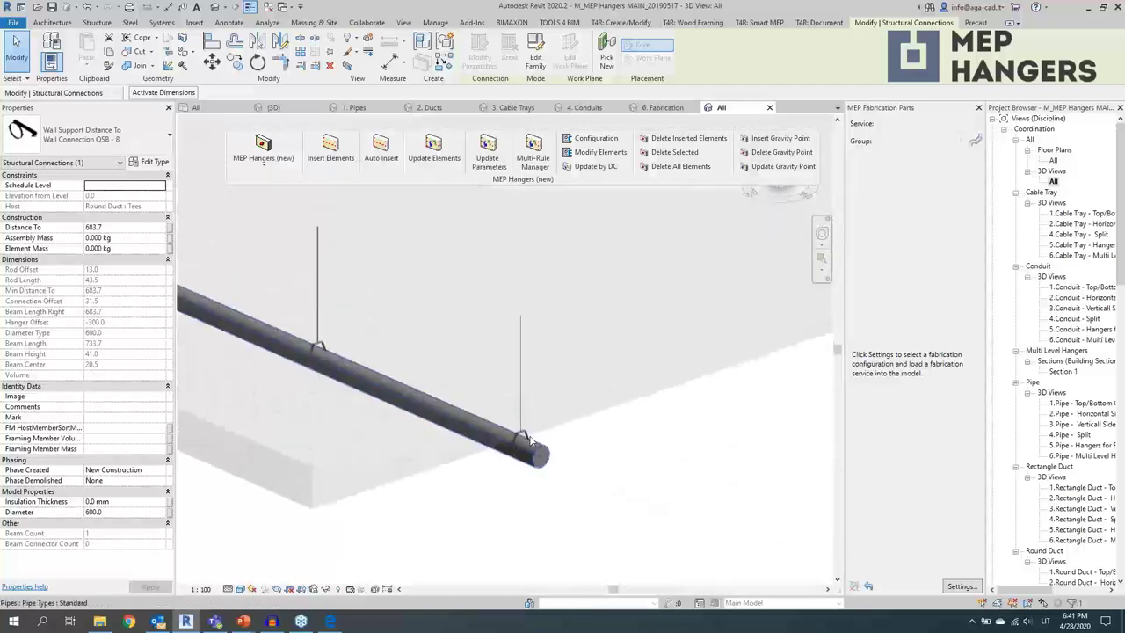
- Select the vertical flex swivel loop hanger at the sample pipe's end to check its properties
{"action": "scroll", "coordinate": [530, 442], "scroll_direction": "up", "scroll_amount": 2}
{"action": "left_click", "coordinate": [518, 444]}
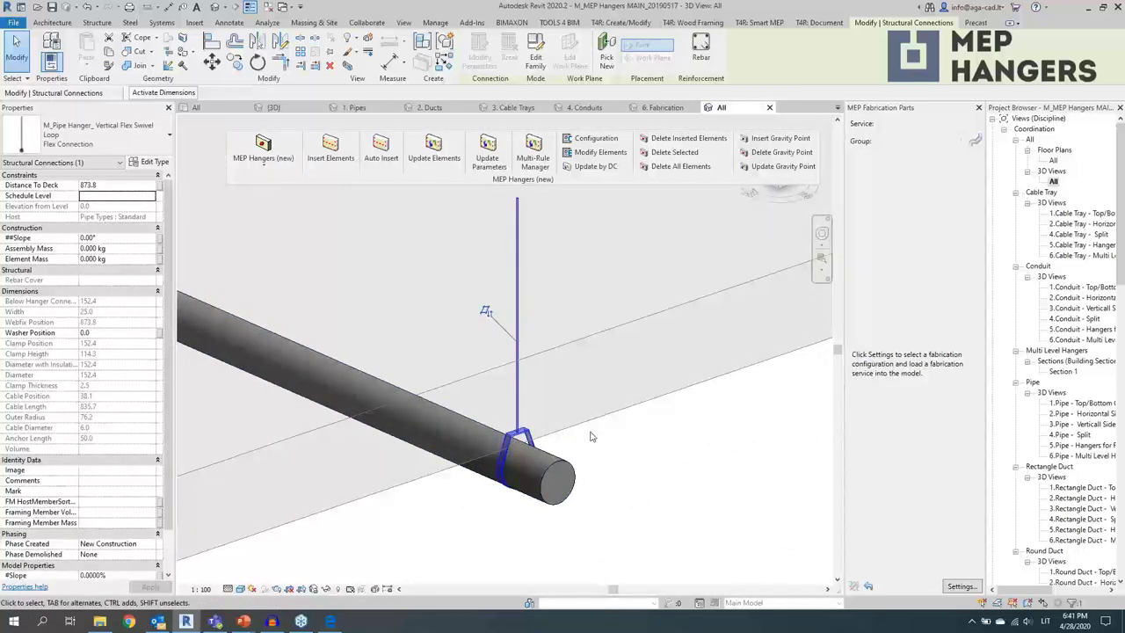
{"action": "middle_click_drag", "start_coordinate": [595, 447], "coordinate": [592, 445], "text": "shift"}
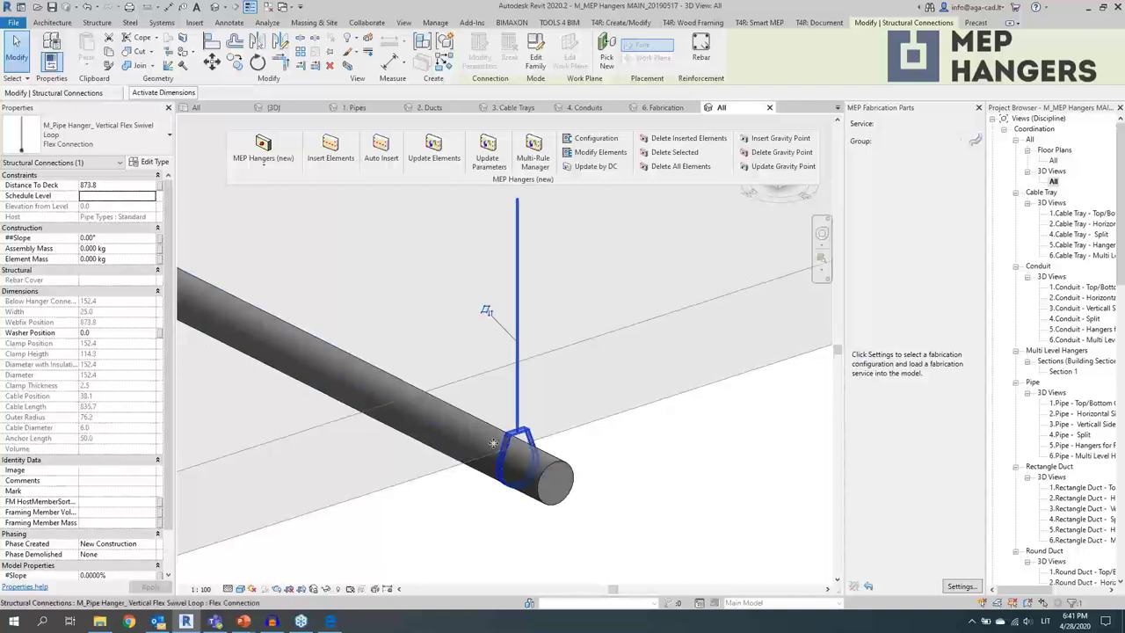
- Select the connection channel hanger at the end of the flat-roof sample conduit and review all its properties
{"action": "scroll", "coordinate": [492, 441], "scroll_direction": "down", "scroll_amount": 10}
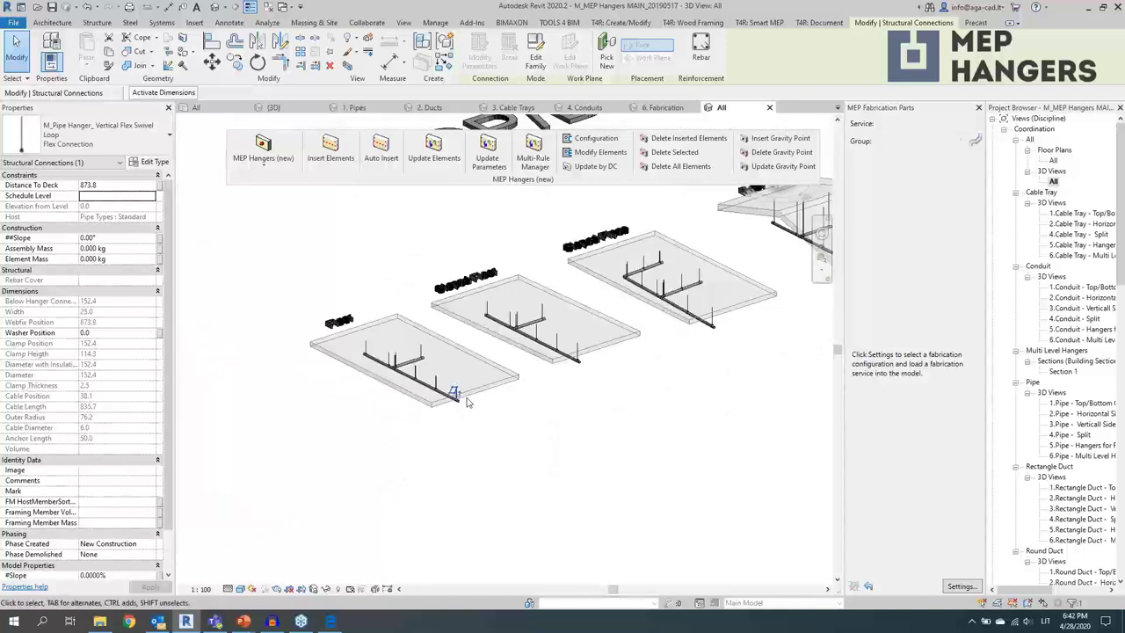
{"action": "scroll", "coordinate": [475, 391], "scroll_direction": "down", "scroll_amount": 3}
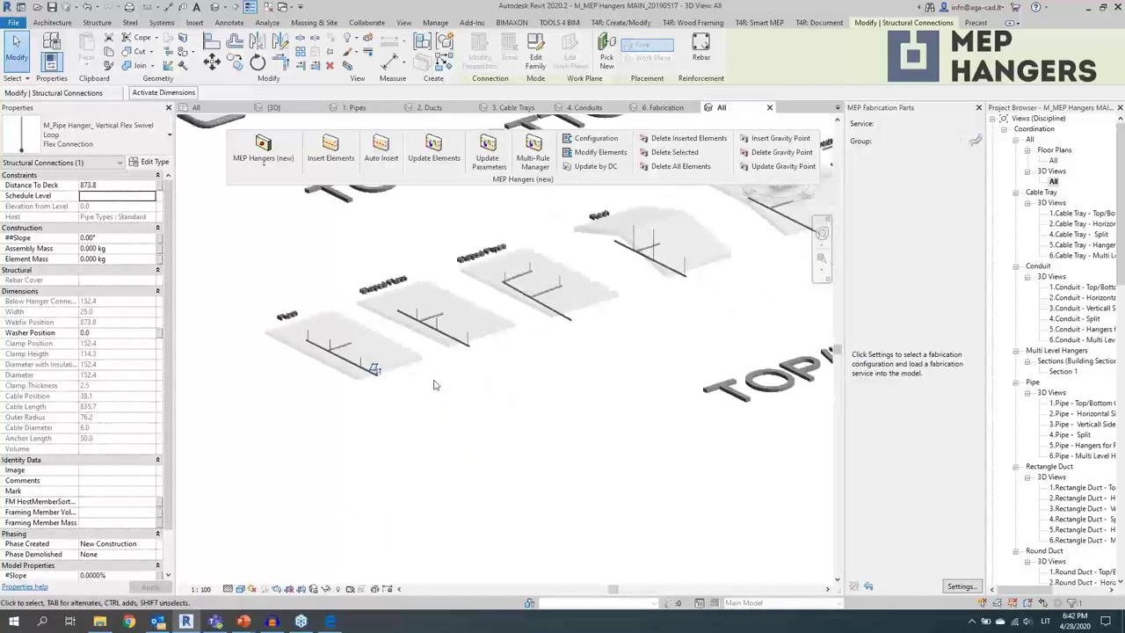
{"action": "middle_click_drag", "start_coordinate": [433, 383], "coordinate": [723, 437]}
{"action": "scroll", "coordinate": [723, 437], "scroll_direction": "up", "scroll_amount": 8}
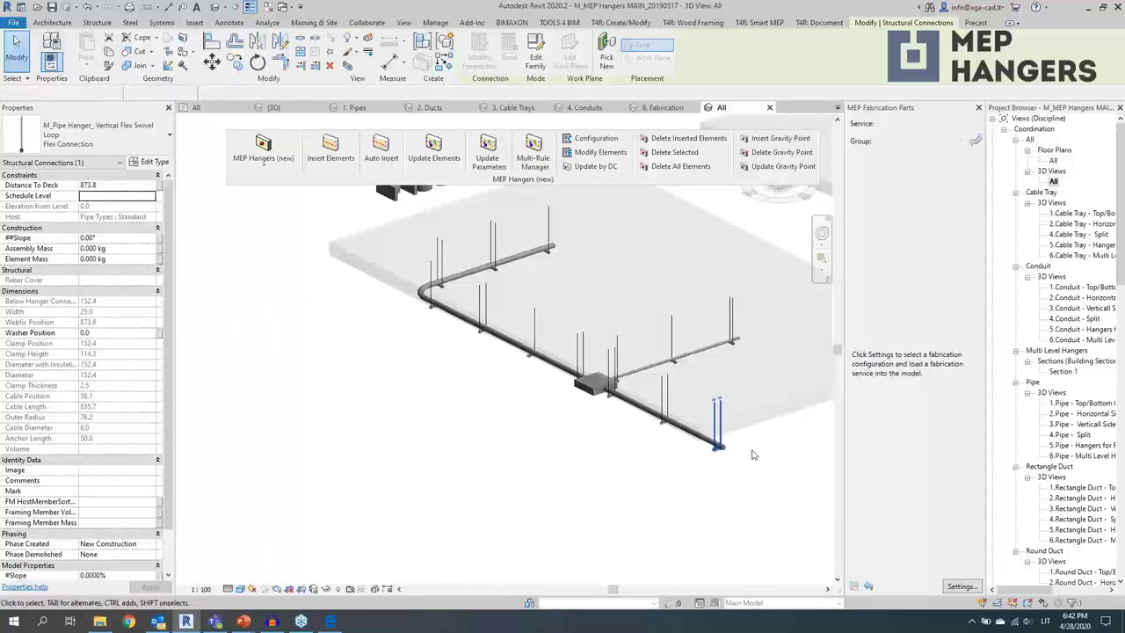
{"action": "left_click", "coordinate": [674, 453]}
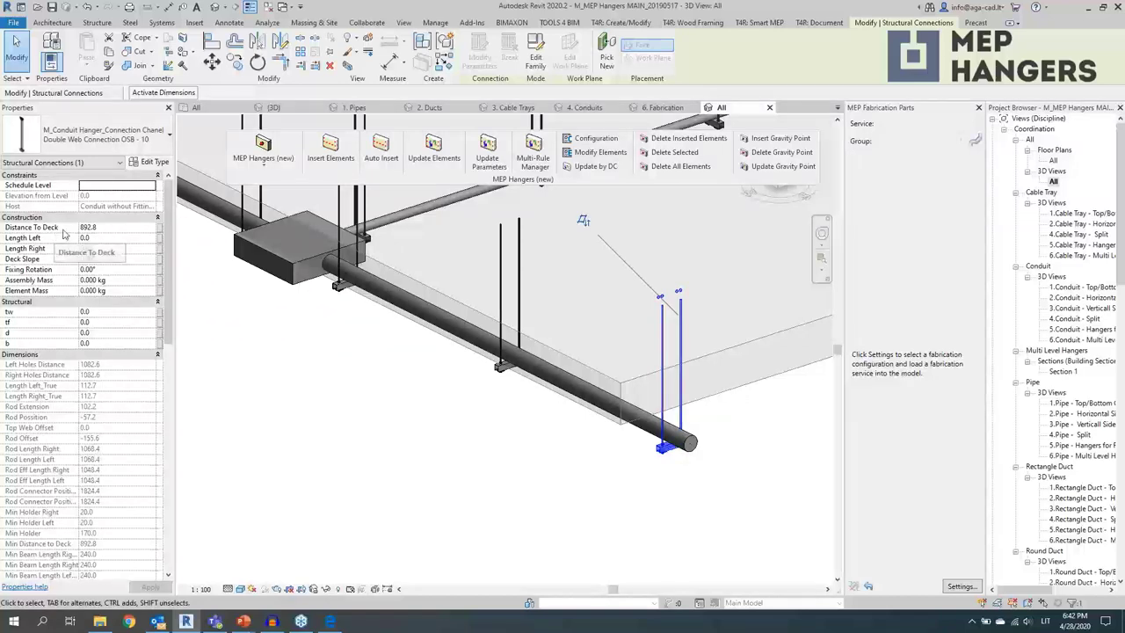
{"action": "scroll", "coordinate": [101, 265], "scroll_direction": "down", "scroll_amount": 10}
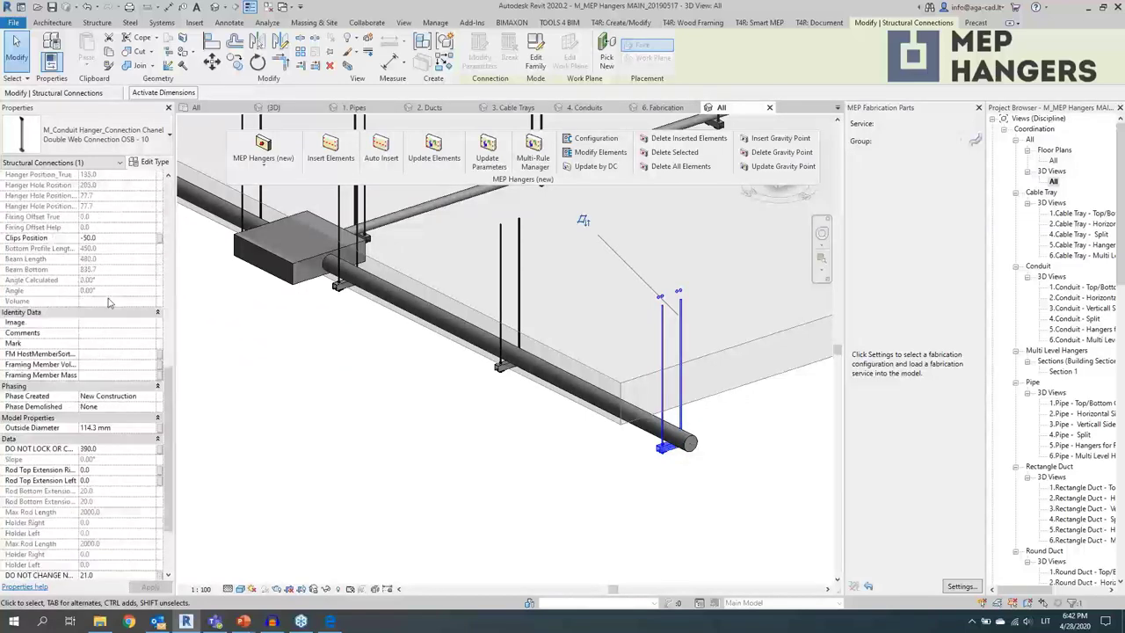
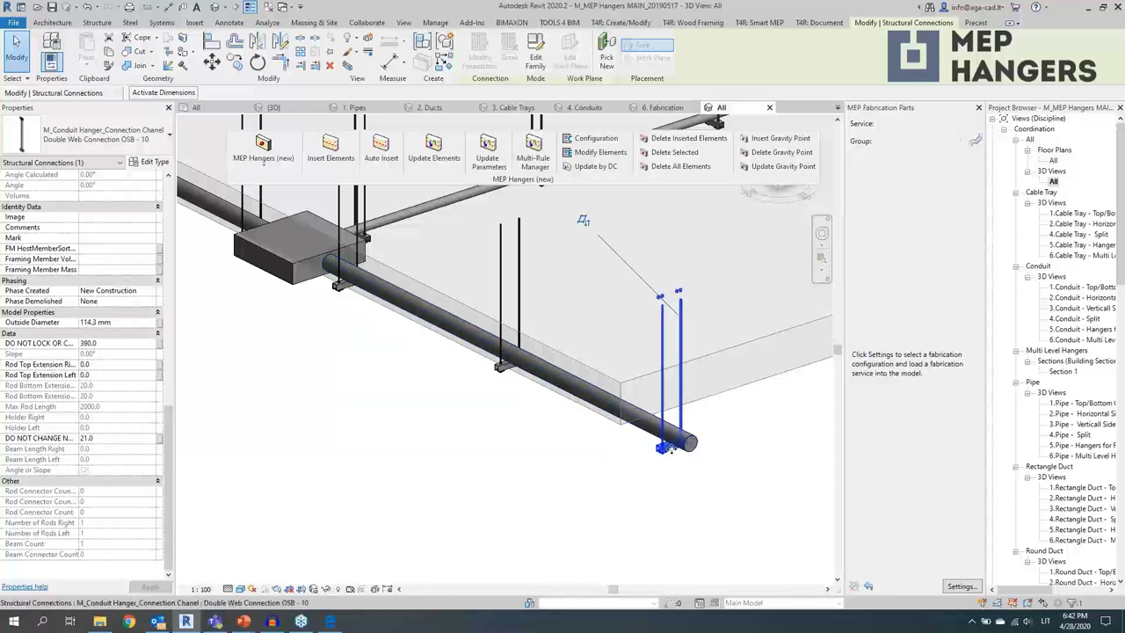
- Snoop the end conduit of the flat-roof sample with Revit Lookup and list its parameter set
{"action": "scroll", "coordinate": [669, 448], "scroll_direction": "down", "scroll_amount": 5}
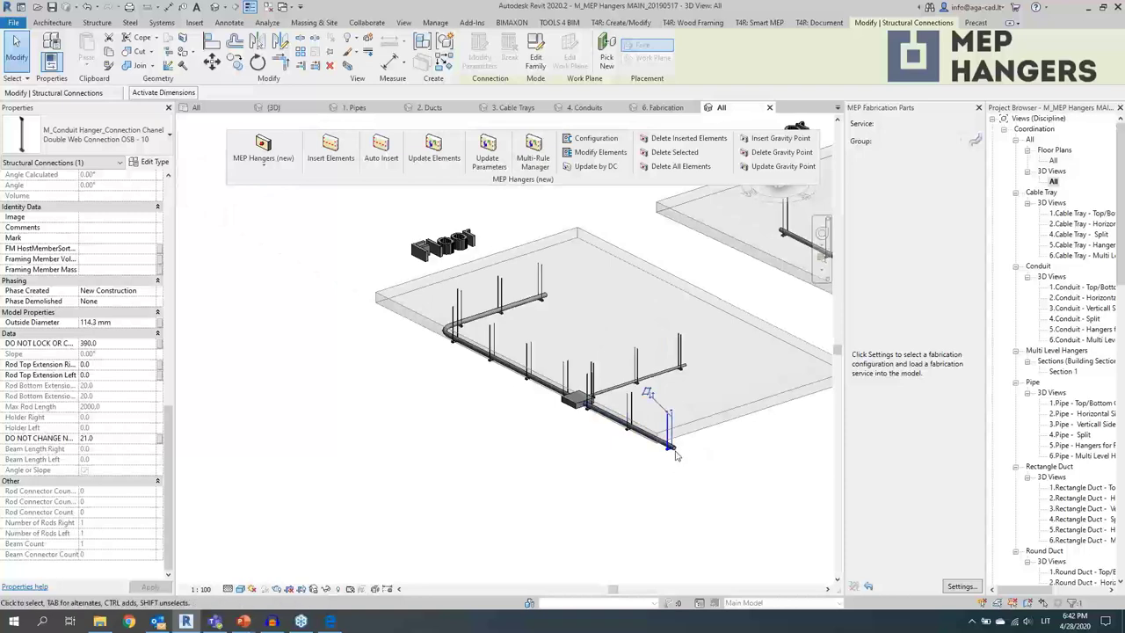
{"action": "scroll", "coordinate": [673, 532], "scroll_direction": "down", "scroll_amount": 8}
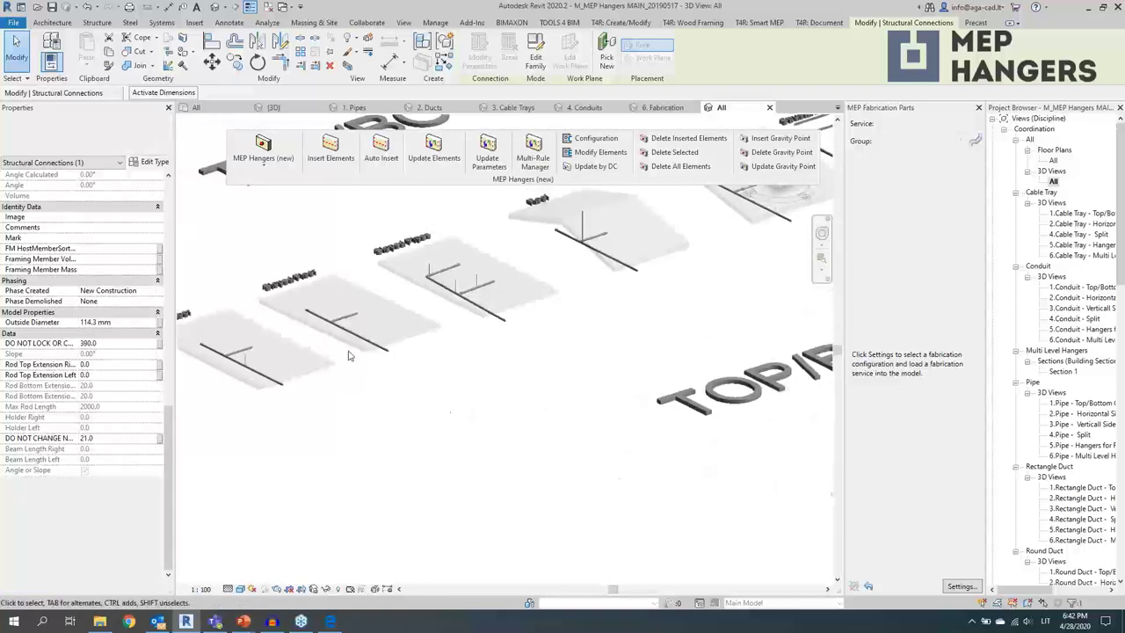
{"action": "scroll", "coordinate": [348, 355], "scroll_direction": "up", "scroll_amount": 6}
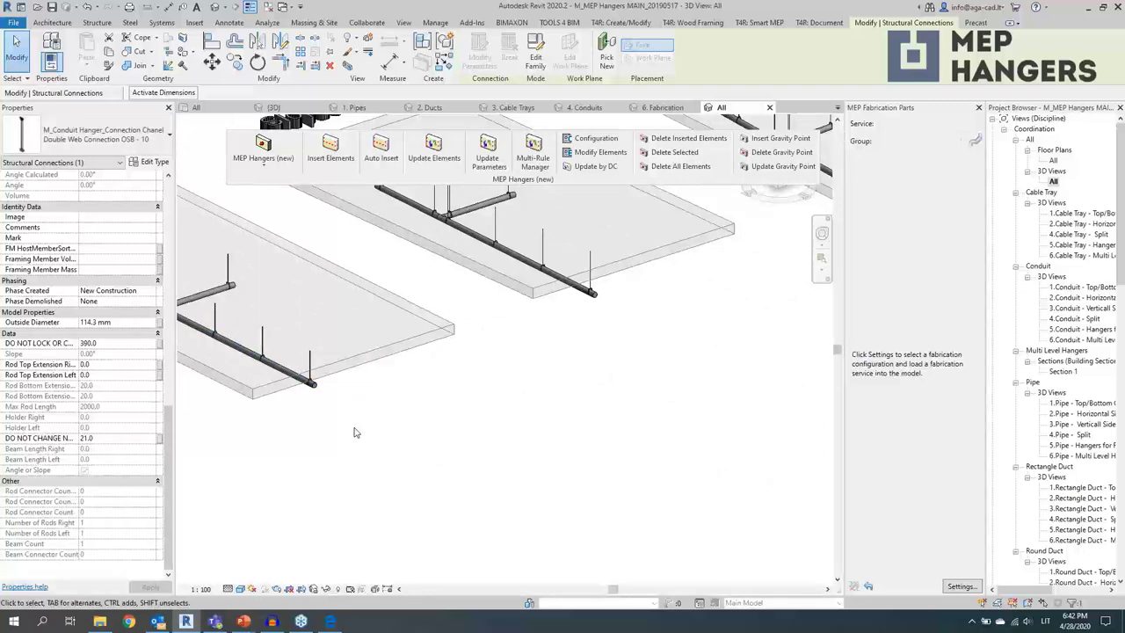
{"action": "middle_click_drag", "start_coordinate": [522, 449], "coordinate": [521, 447]}
{"action": "scroll", "coordinate": [348, 402], "scroll_direction": "up", "scroll_amount": 5}
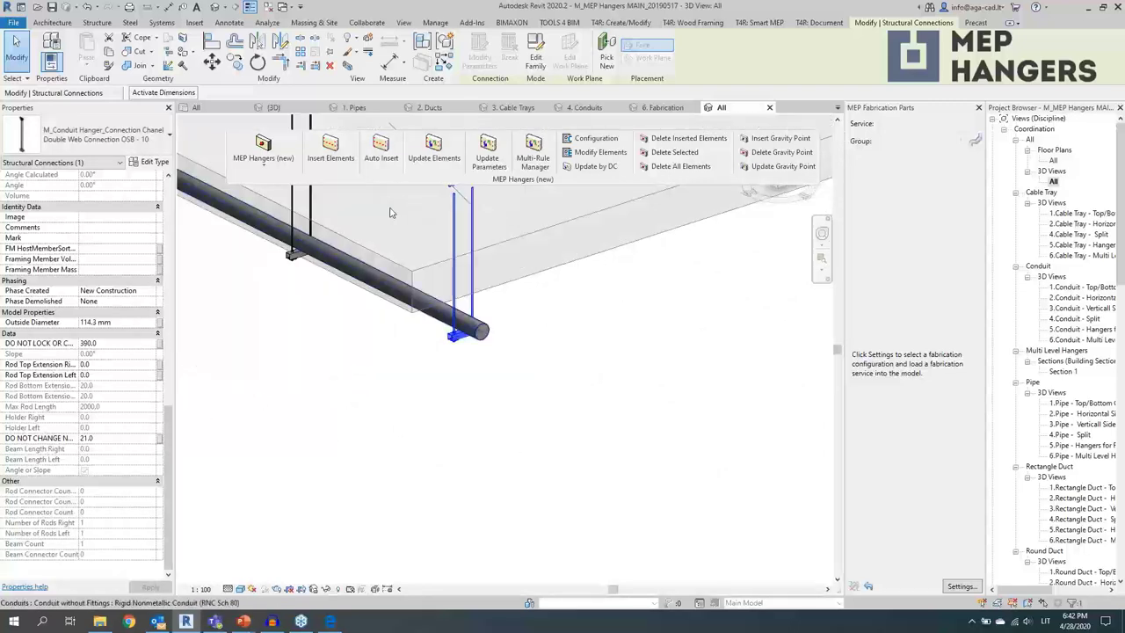
{"action": "left_click", "coordinate": [475, 327]}
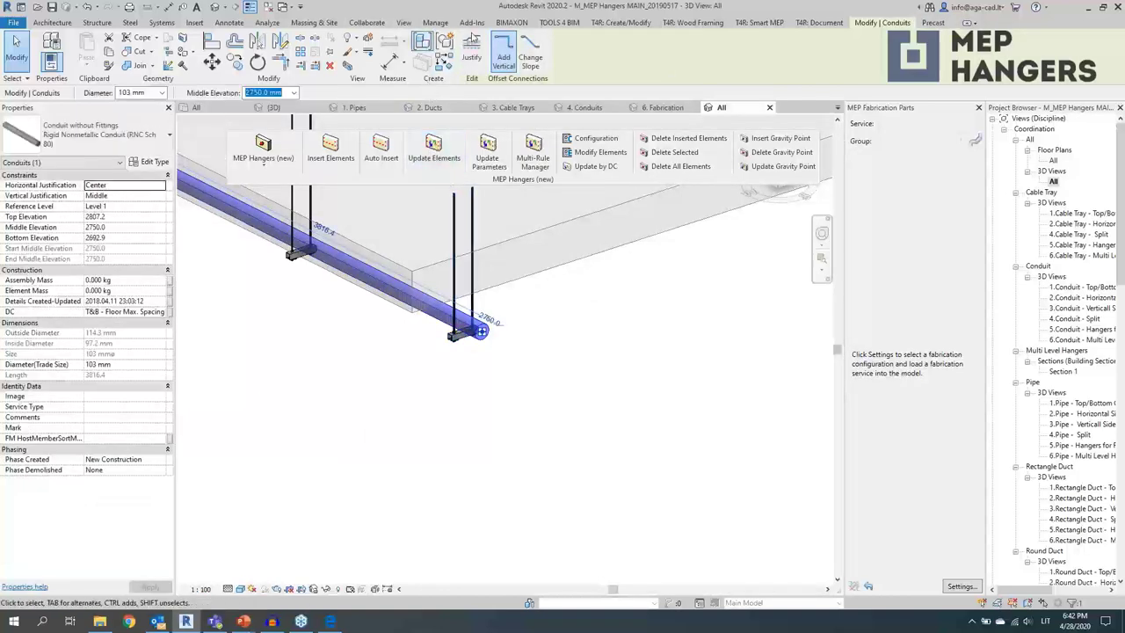
{"action": "left_click", "coordinate": [471, 23]}
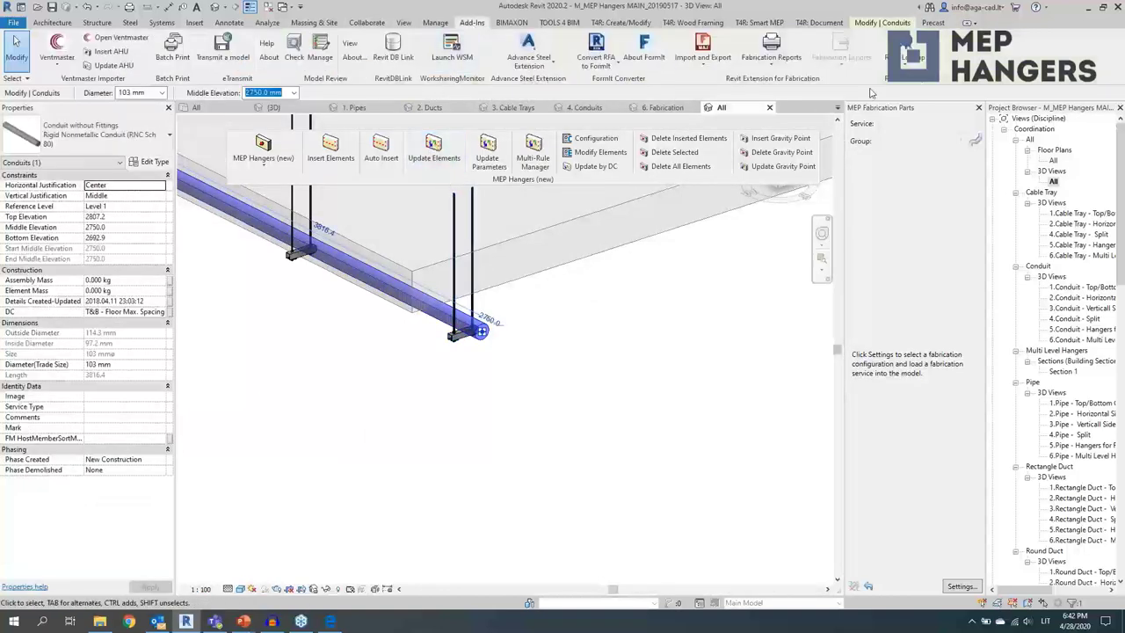
{"action": "left_click", "coordinate": [914, 54]}
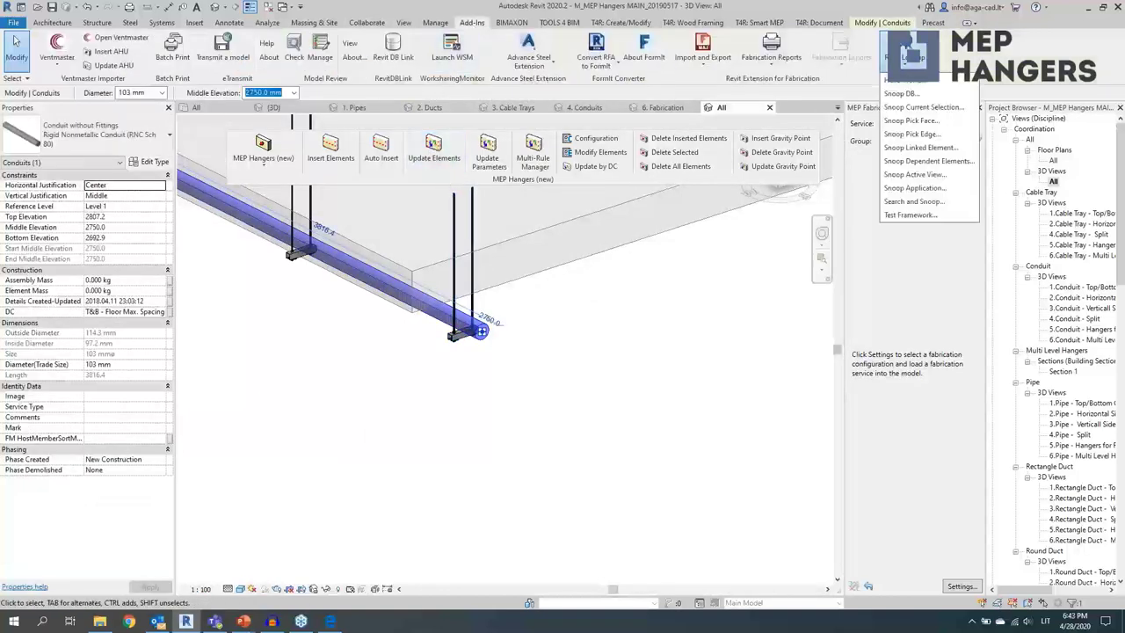
{"action": "left_click", "coordinate": [909, 109]}
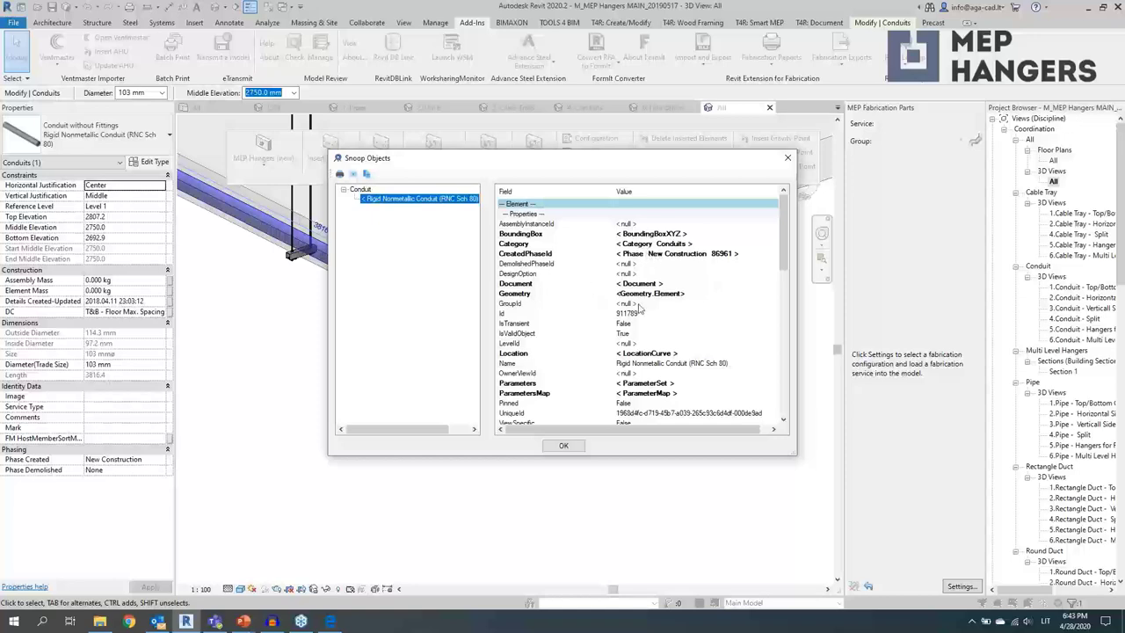
{"action": "left_click", "coordinate": [642, 384]}
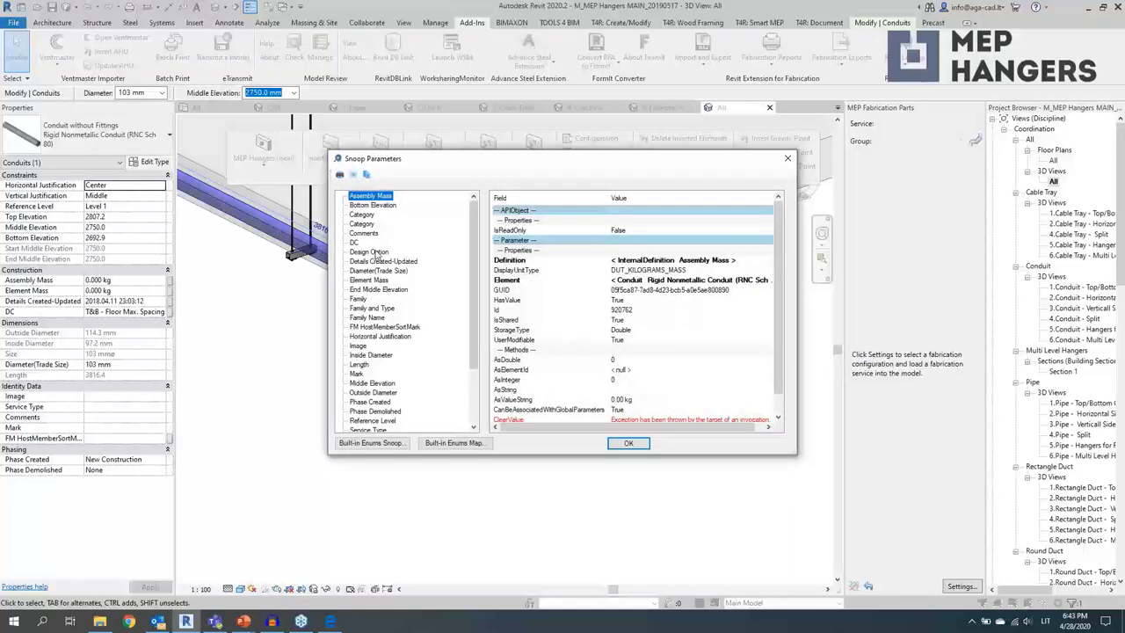
- Examine the conduit's Outside Diameter parameter, including its element and internal definition, and close all the snoop windows
{"action": "left_click_drag", "start_coordinate": [477, 319], "coordinate": [475, 334]}
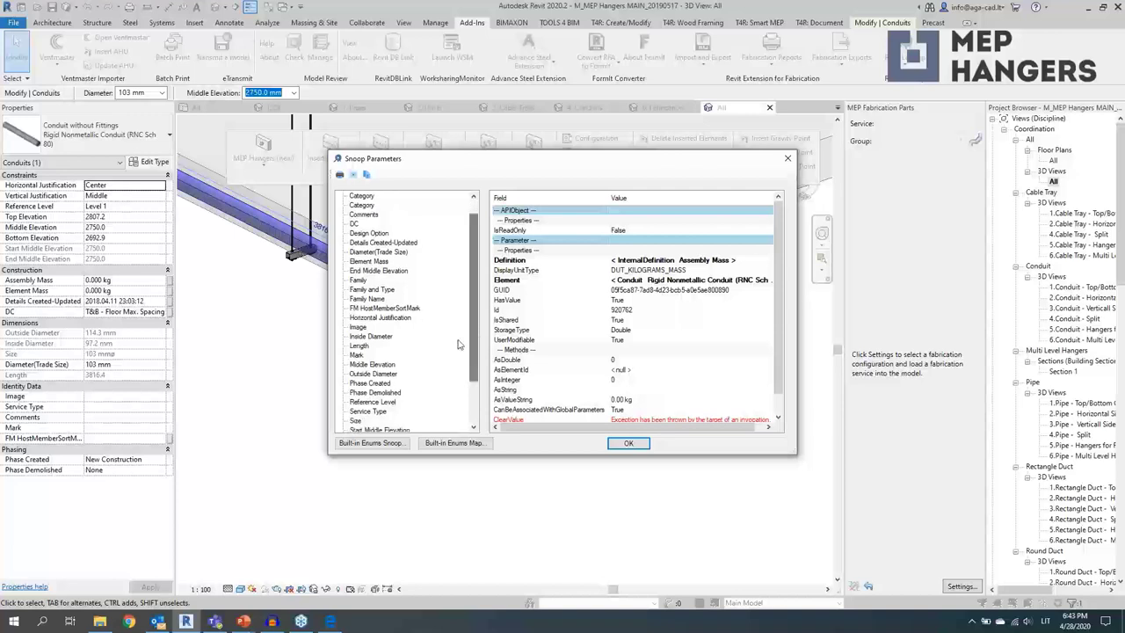
{"action": "left_click", "coordinate": [375, 374]}
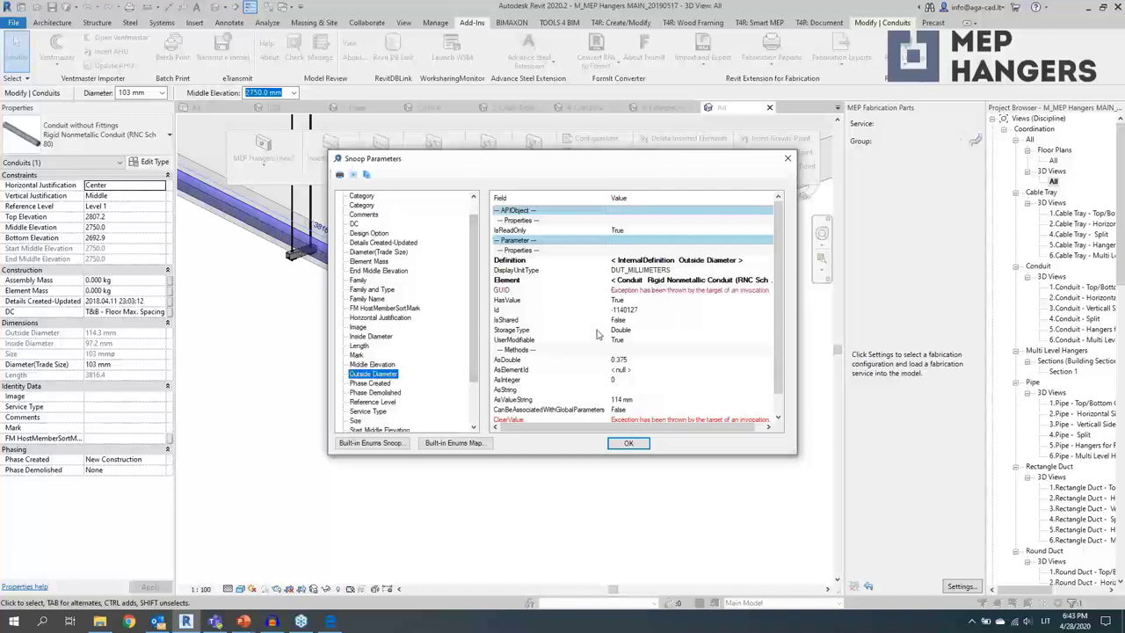
{"action": "left_click", "coordinate": [635, 283]}
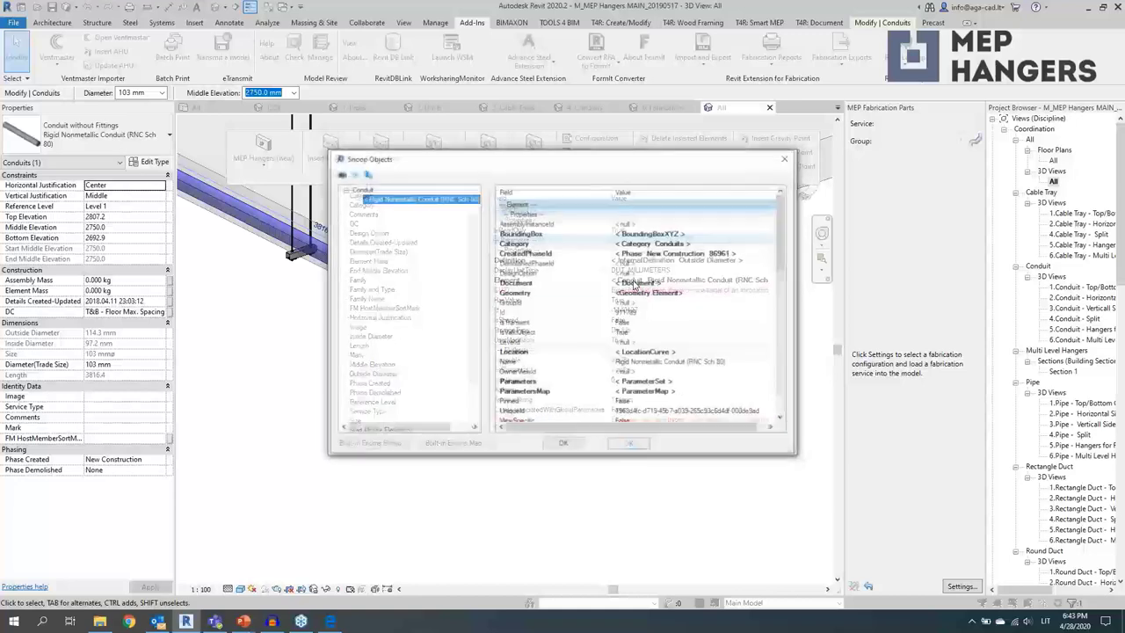
{"action": "scroll", "coordinate": [668, 299], "scroll_direction": "down", "scroll_amount": 1}
{"action": "left_click", "coordinate": [787, 155]}
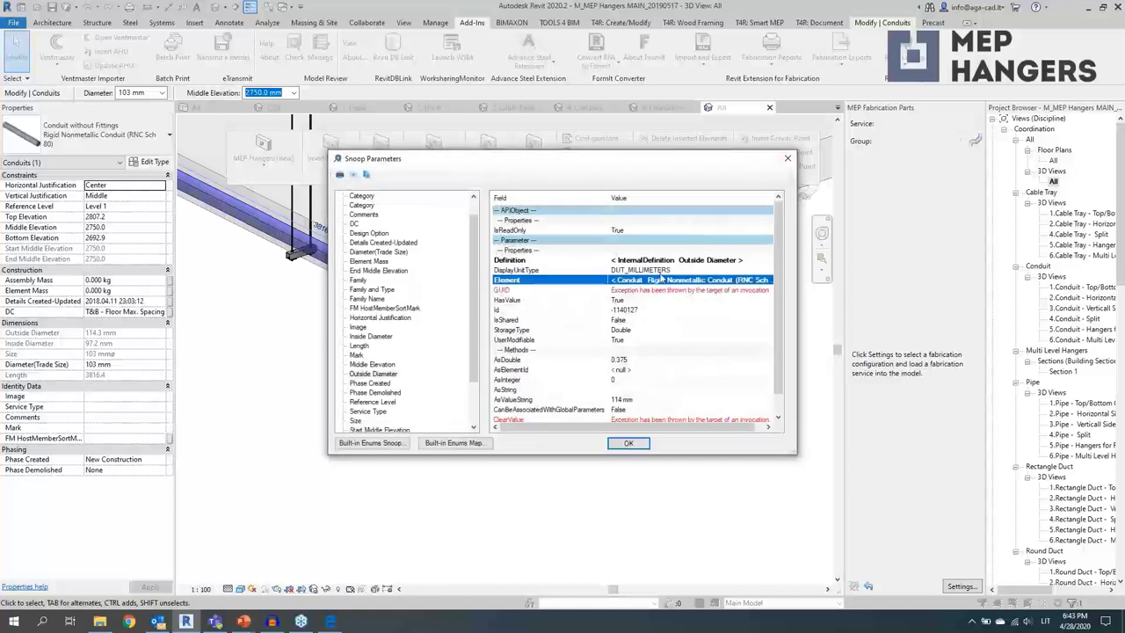
{"action": "left_click", "coordinate": [644, 261]}
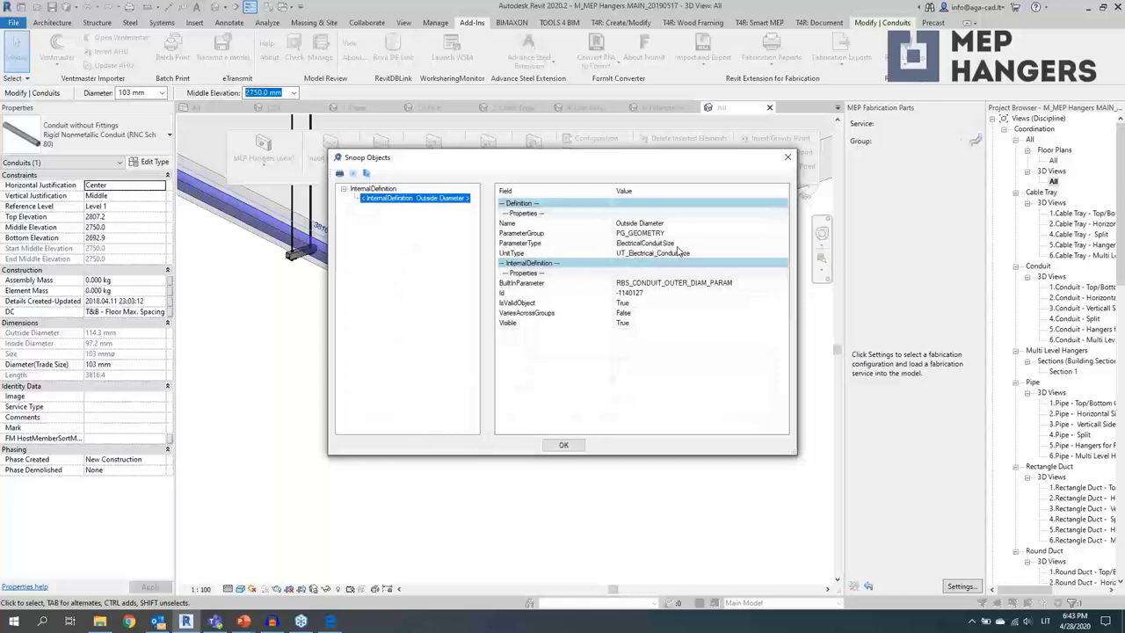
{"action": "left_click", "coordinate": [787, 157]}
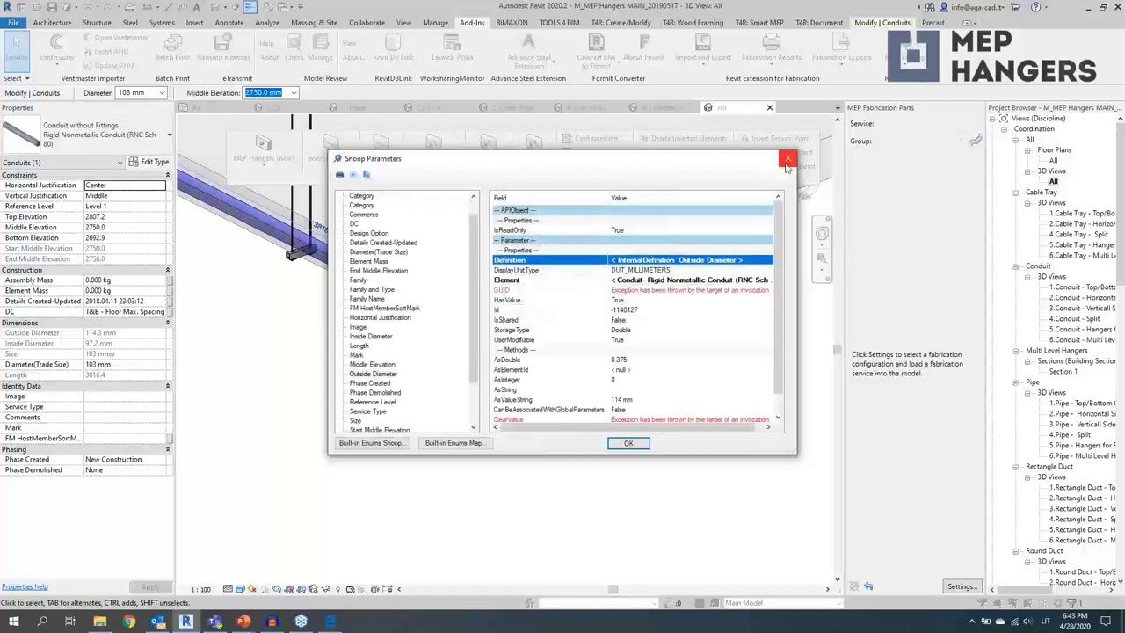
{"action": "left_click", "coordinate": [787, 159]}
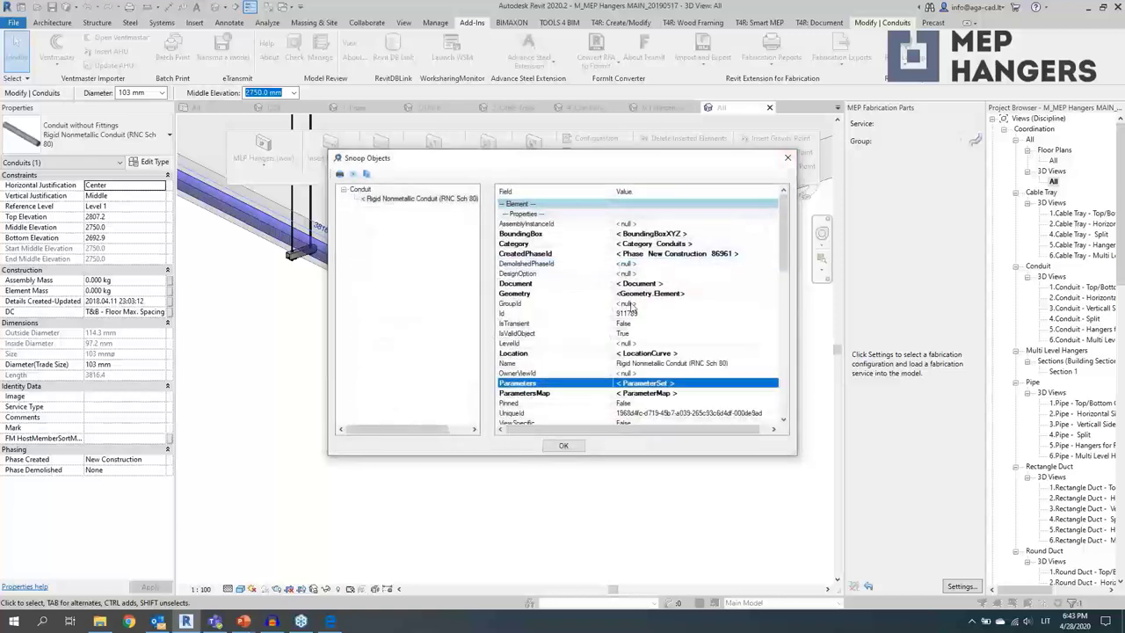
{"action": "left_click", "coordinate": [788, 158]}
{"action": "scroll", "coordinate": [493, 399], "scroll_direction": "down", "scroll_amount": 5}
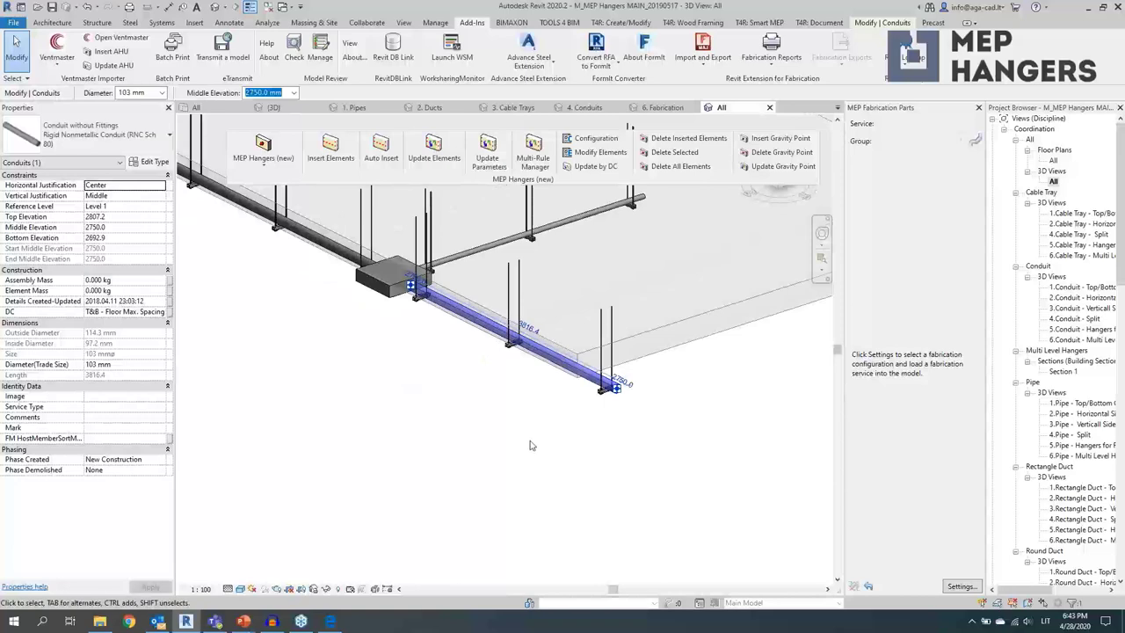
{"action": "scroll", "coordinate": [530, 446], "scroll_direction": "down", "scroll_amount": 5}
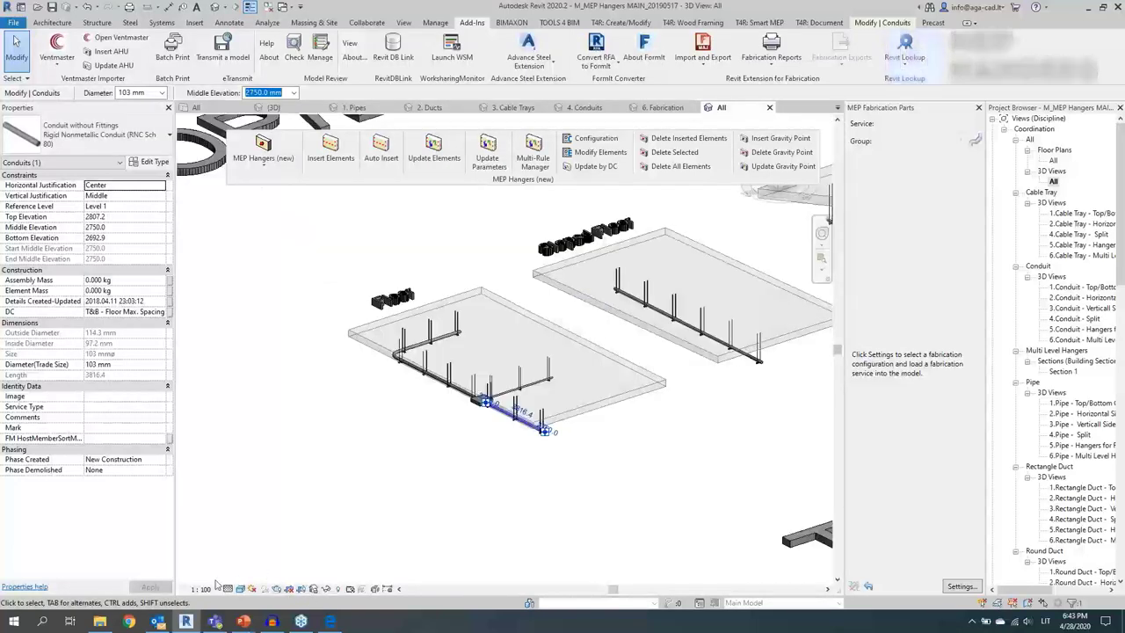
- Switch to Chrome, open the AGACAD website and go to the TOOLS4BIM Dock page under Free Trials
{"action": "left_click", "coordinate": [131, 621]}
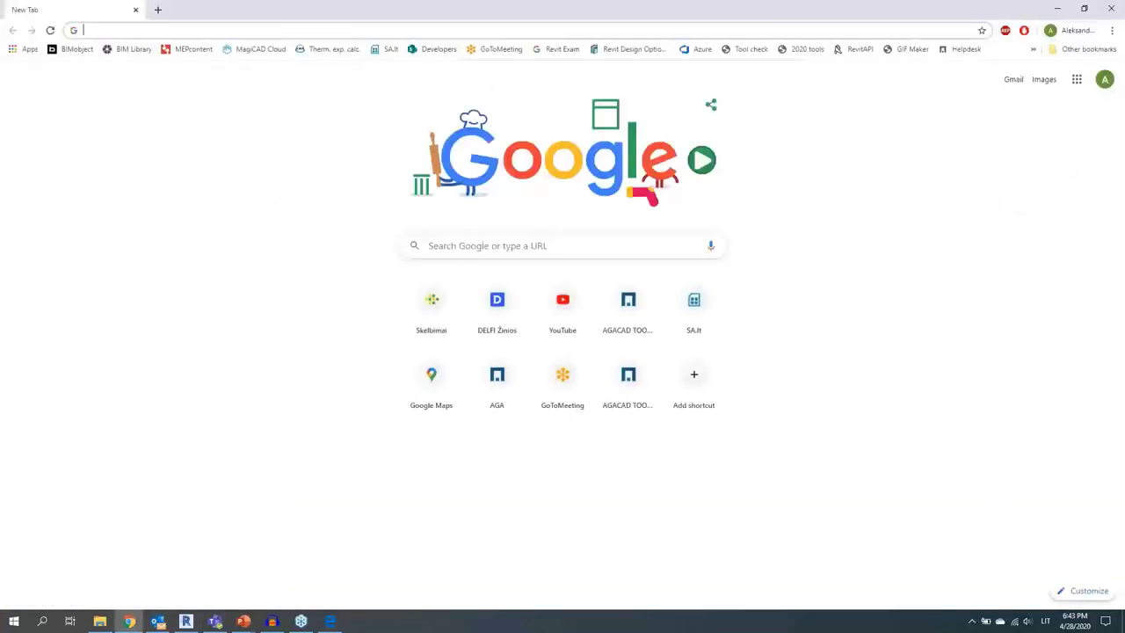
{"action": "left_click", "coordinate": [637, 303]}
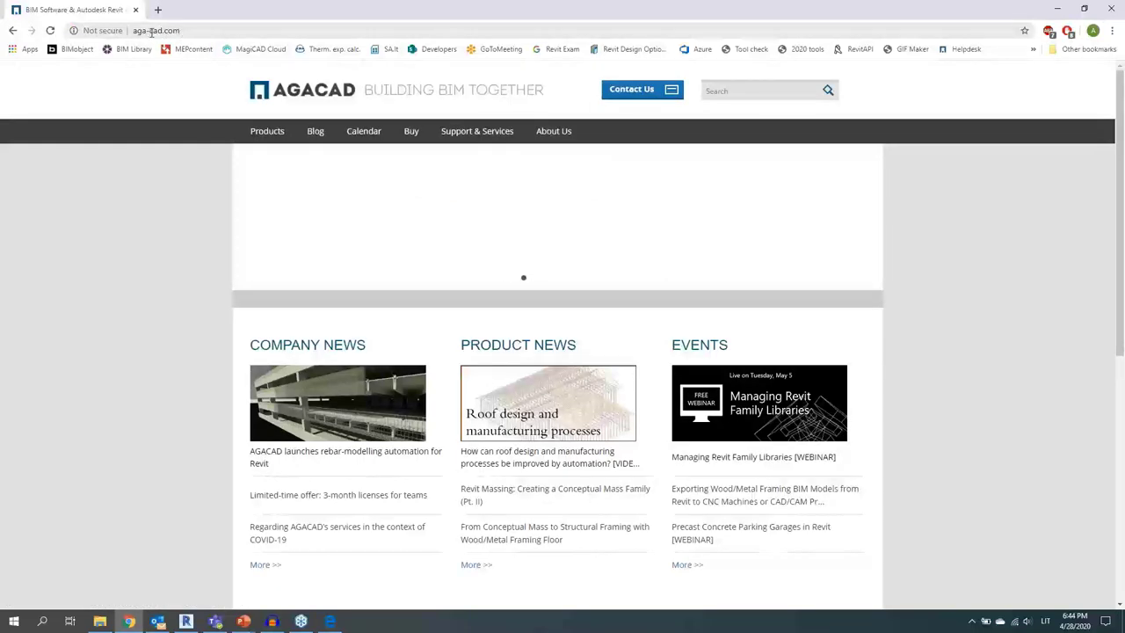
{"action": "scroll", "coordinate": [786, 499], "scroll_direction": "down", "scroll_amount": 3}
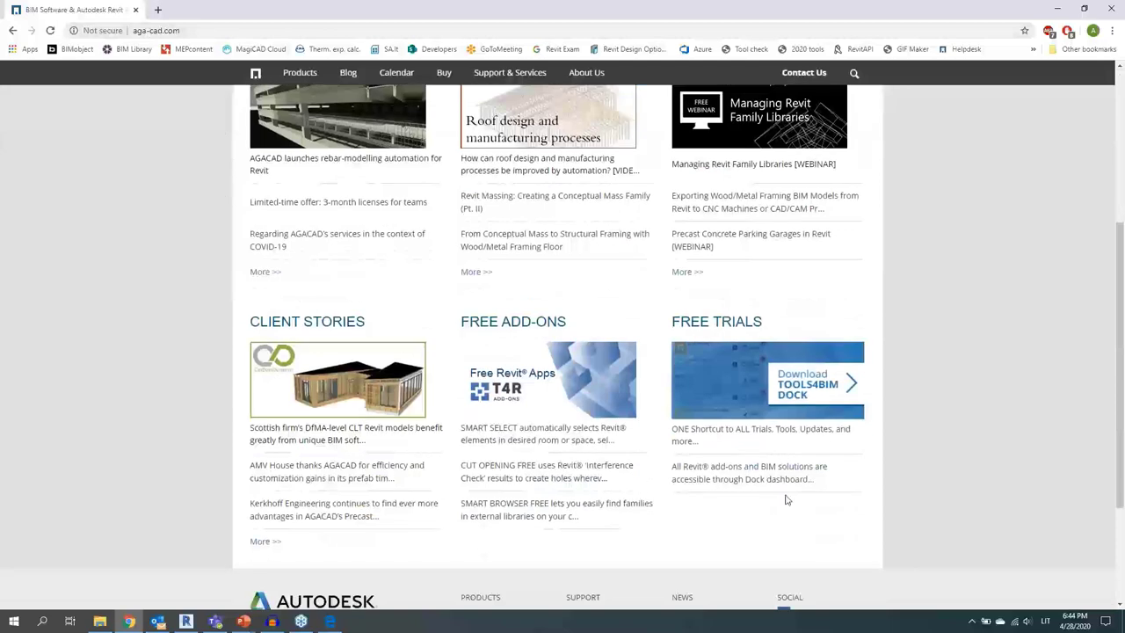
{"action": "scroll", "coordinate": [717, 316], "scroll_direction": "down", "scroll_amount": 1}
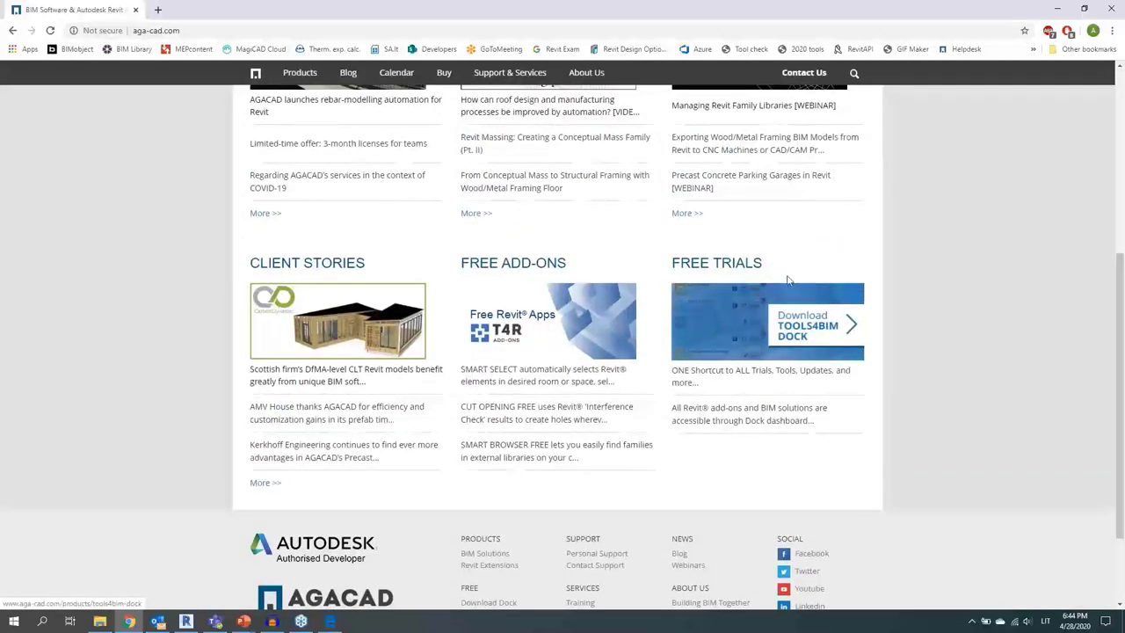
{"action": "left_click", "coordinate": [769, 337]}
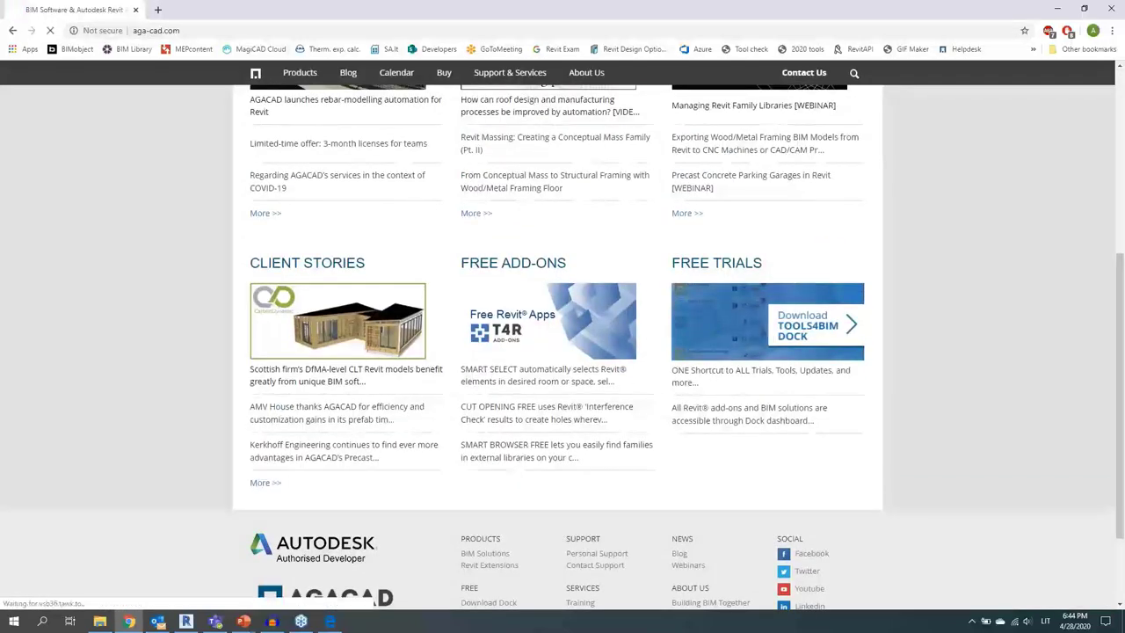
- Look over the TOOLS4BIM Dock overview and Getting Started guides, and open the Dock's Download page
{"action": "scroll", "coordinate": [494, 342], "scroll_direction": "down", "scroll_amount": 2}
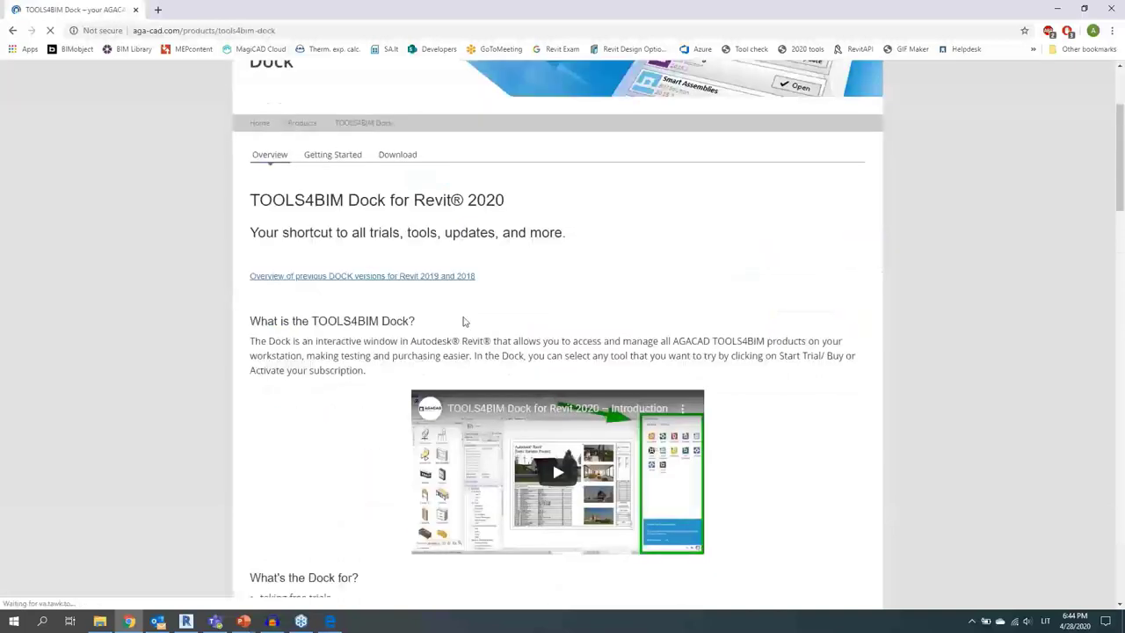
{"action": "left_click", "coordinate": [332, 155]}
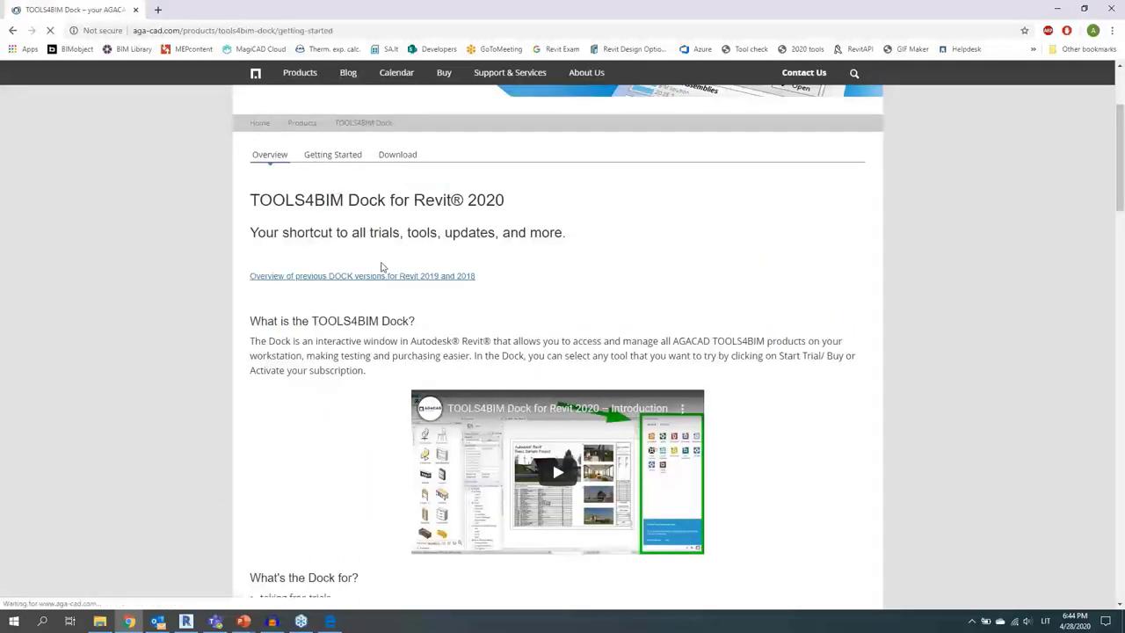
{"action": "scroll", "coordinate": [413, 351], "scroll_direction": "down", "scroll_amount": 3}
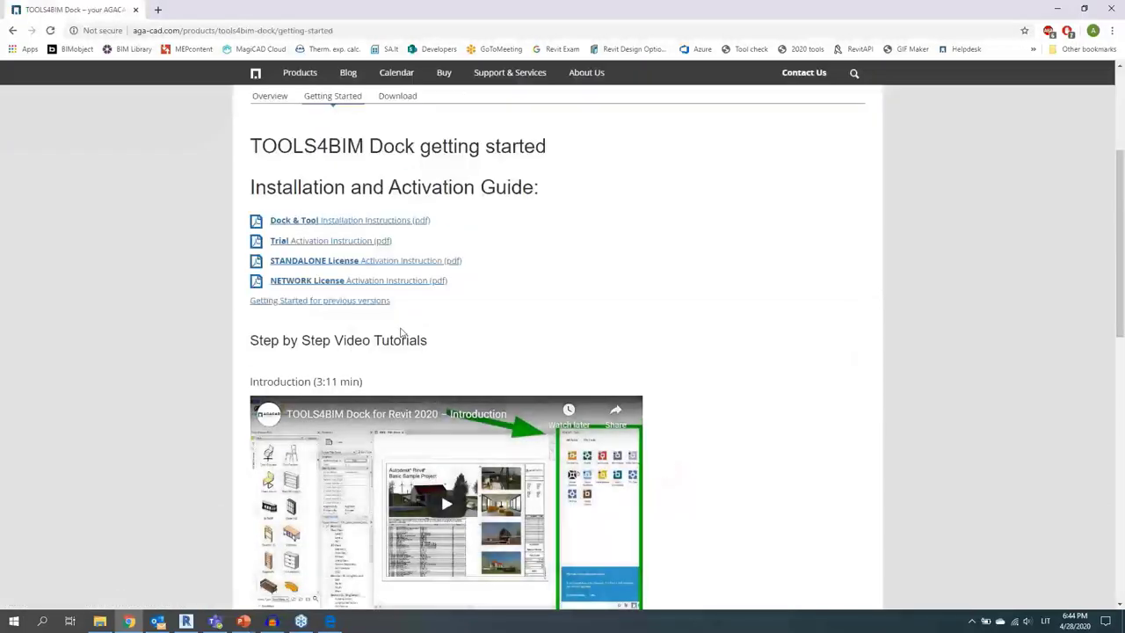
{"action": "left_click", "coordinate": [400, 97]}
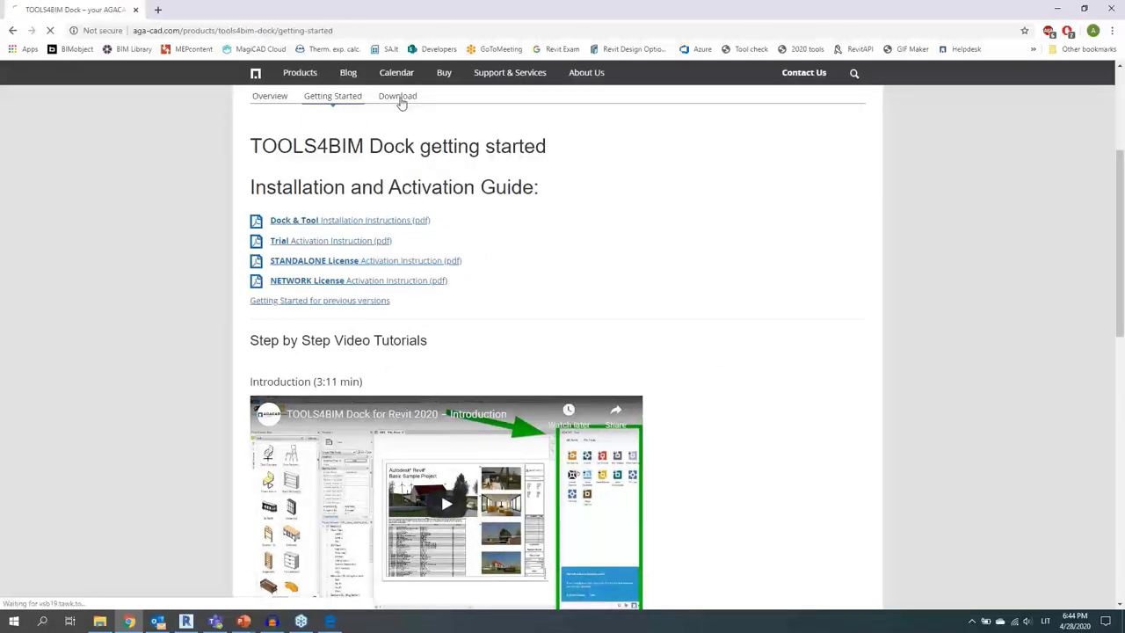
- Look over the Dock's Download page, including the installation instructions and the installer options for Revit 2020, 2019 and 2018
{"action": "scroll", "coordinate": [479, 364], "scroll_direction": "down", "scroll_amount": 2}
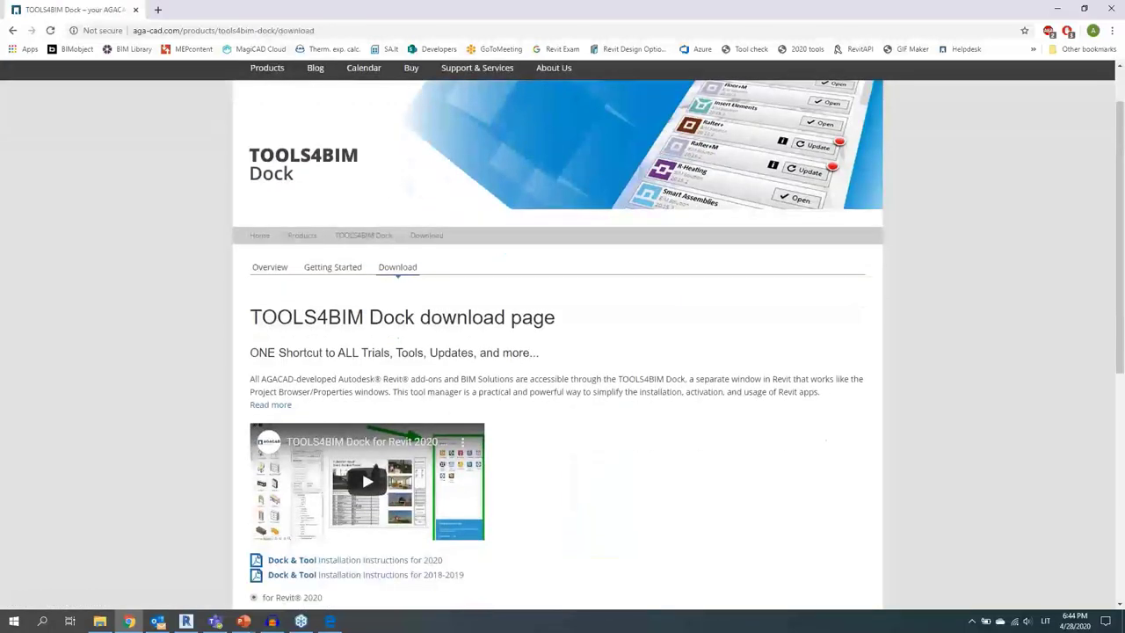
{"action": "scroll", "coordinate": [333, 434], "scroll_direction": "down", "scroll_amount": 2}
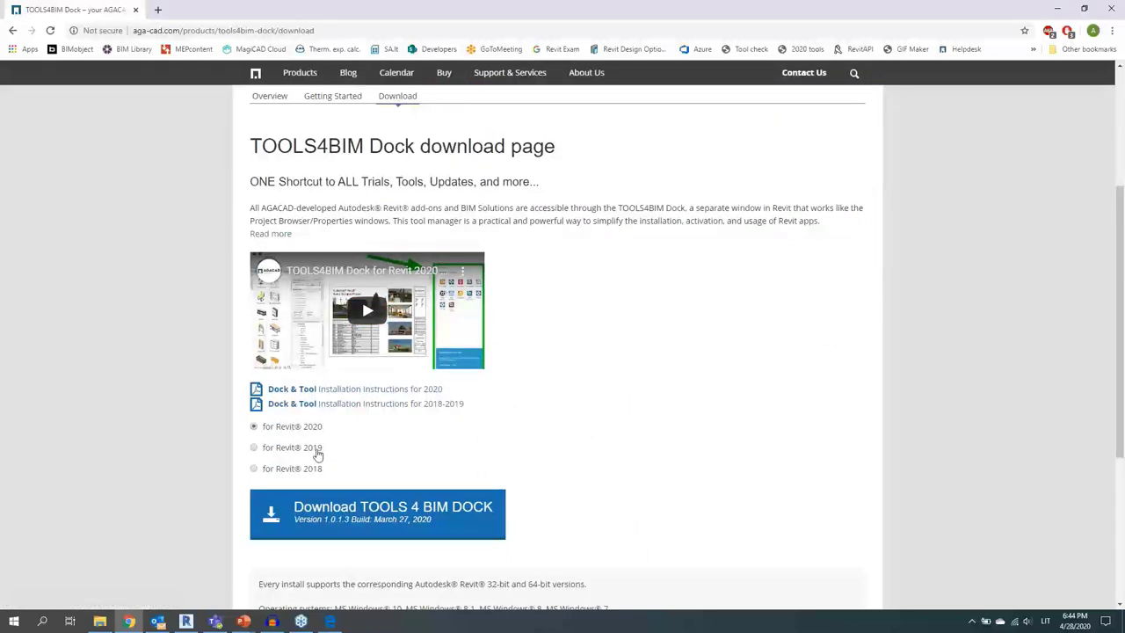
{"action": "scroll", "coordinate": [313, 479], "scroll_direction": "up", "scroll_amount": 1}
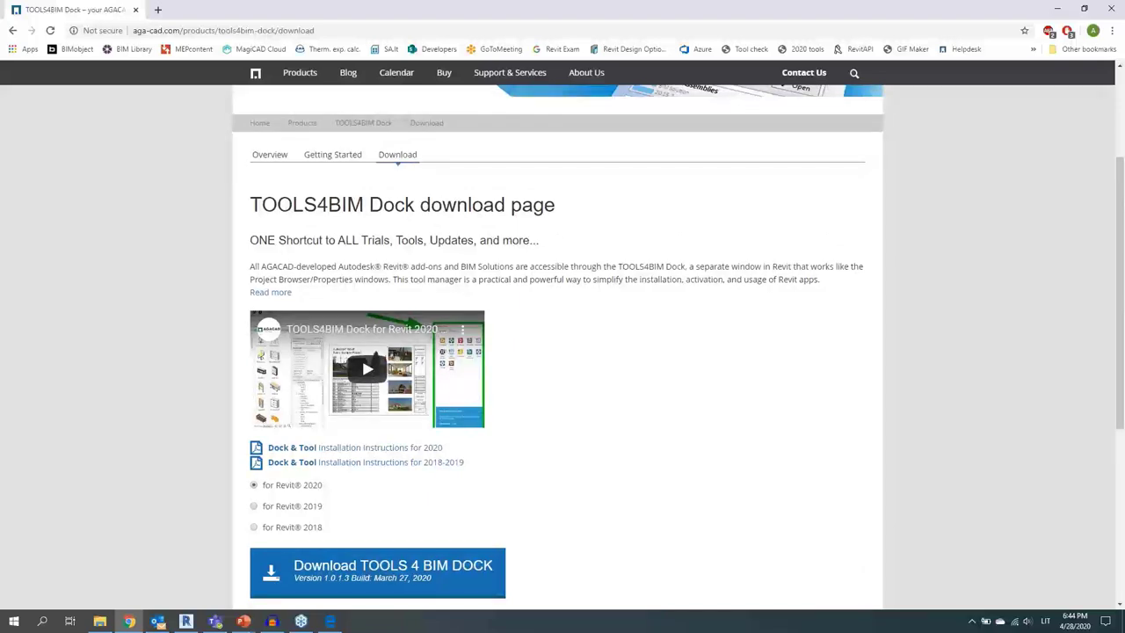
{"action": "scroll", "coordinate": [470, 270], "scroll_direction": "up", "scroll_amount": 2}
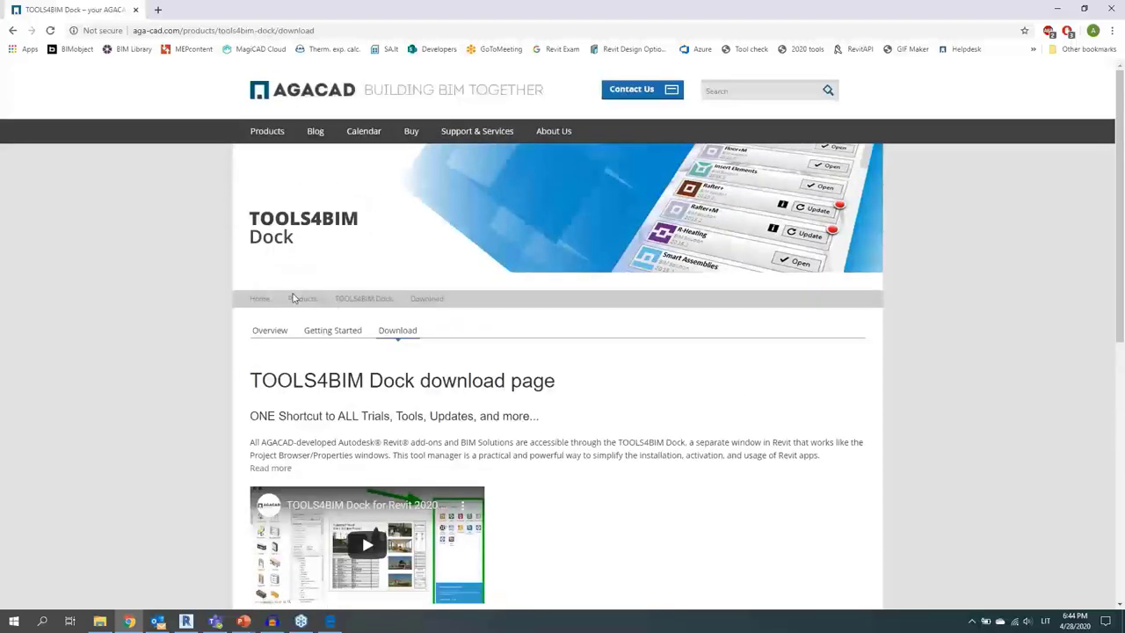
- List the AGACAD products, and return to the website's home page to look it over
{"action": "left_click", "coordinate": [266, 130]}
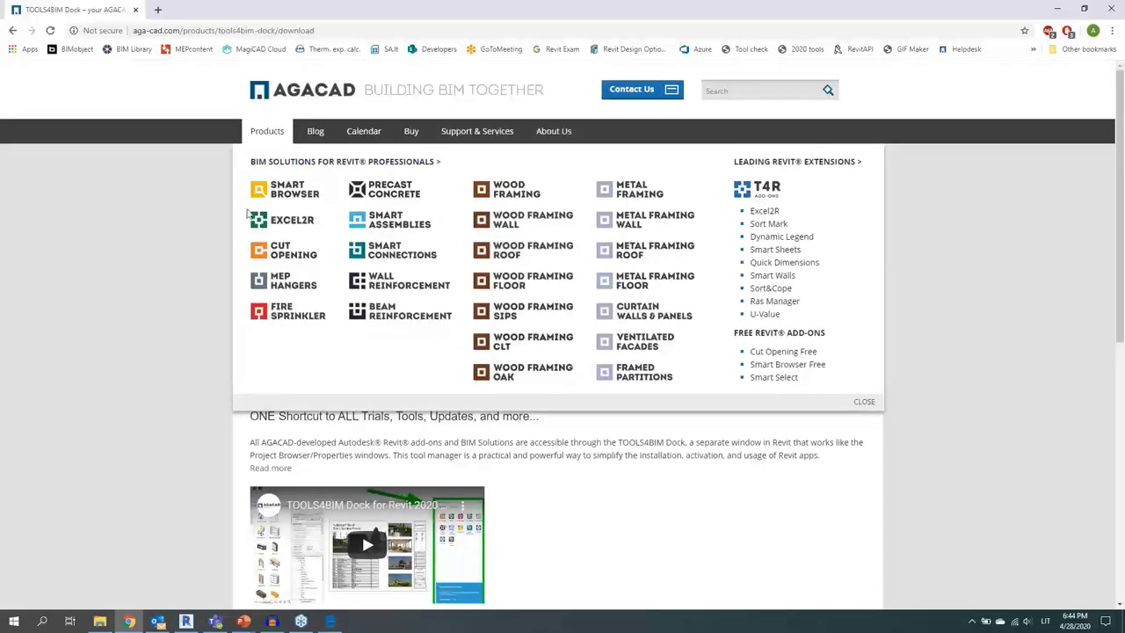
{"action": "left_click", "coordinate": [318, 88]}
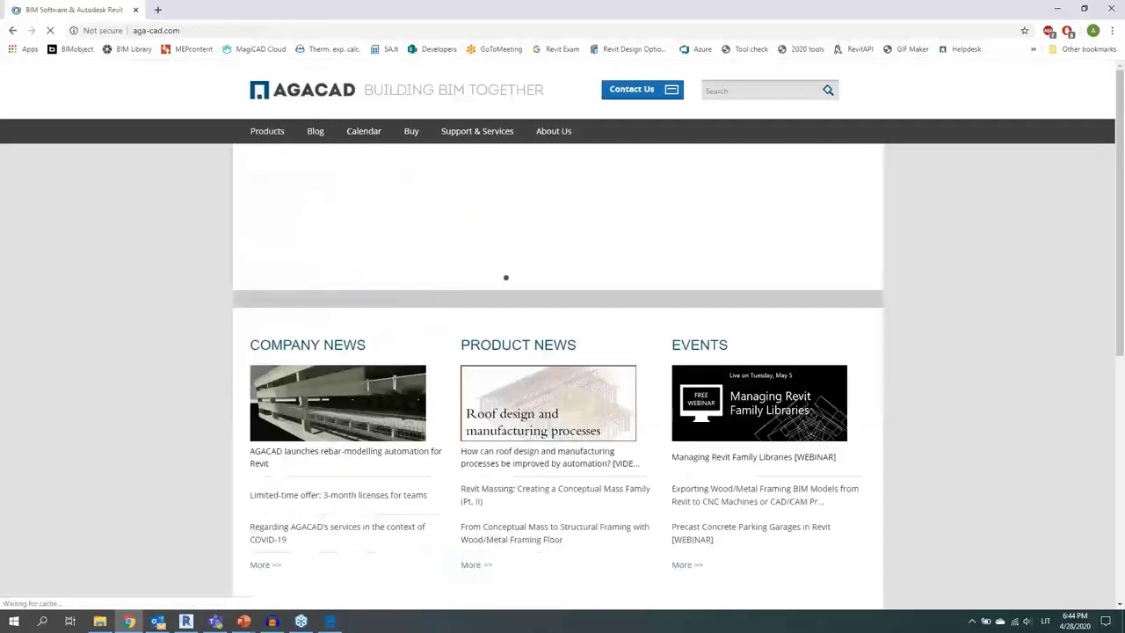
{"action": "scroll", "coordinate": [517, 444], "scroll_direction": "down", "scroll_amount": 5}
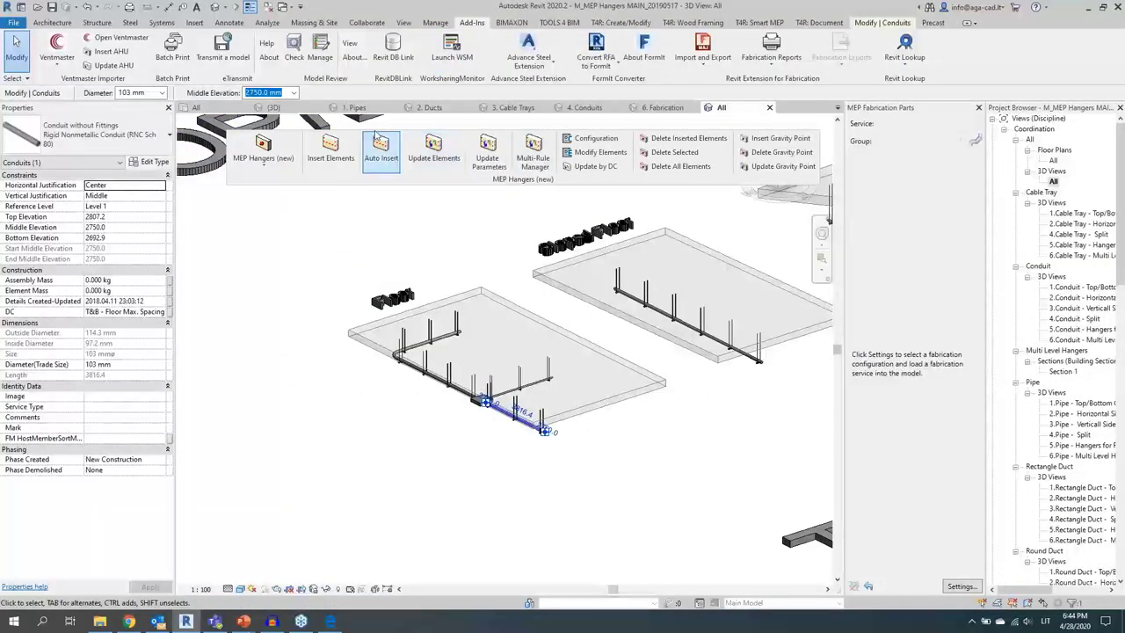
- Switch to Revit and replace the MEP Fabrication Parts palette with the TOOLS 4 BIM Dock
{"action": "left_click", "coordinate": [978, 107]}
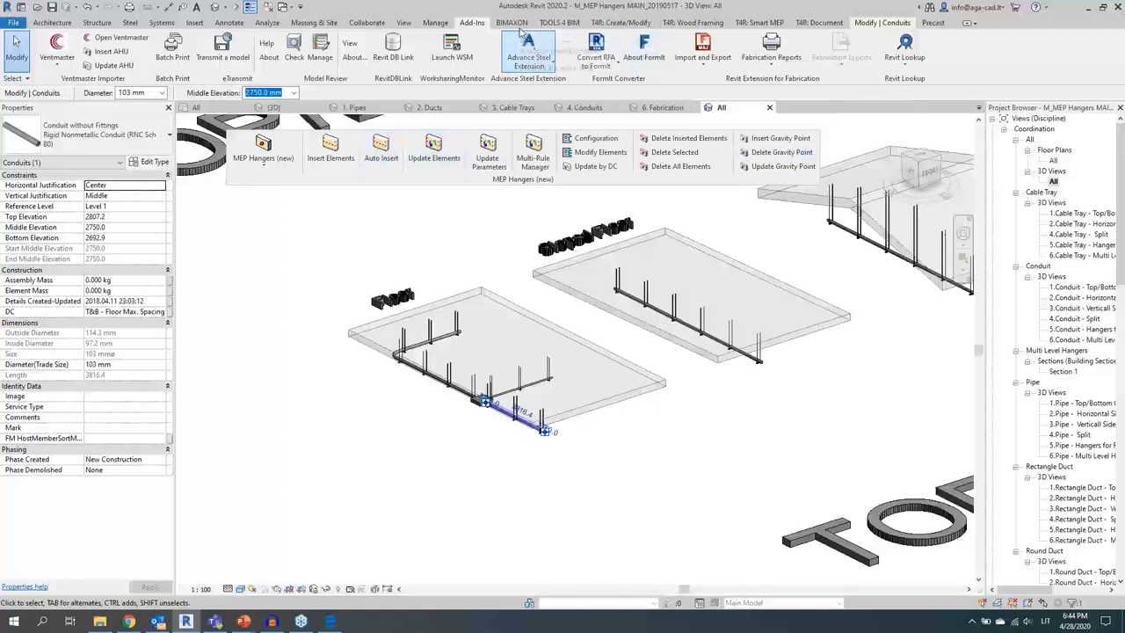
{"action": "left_click", "coordinate": [560, 22]}
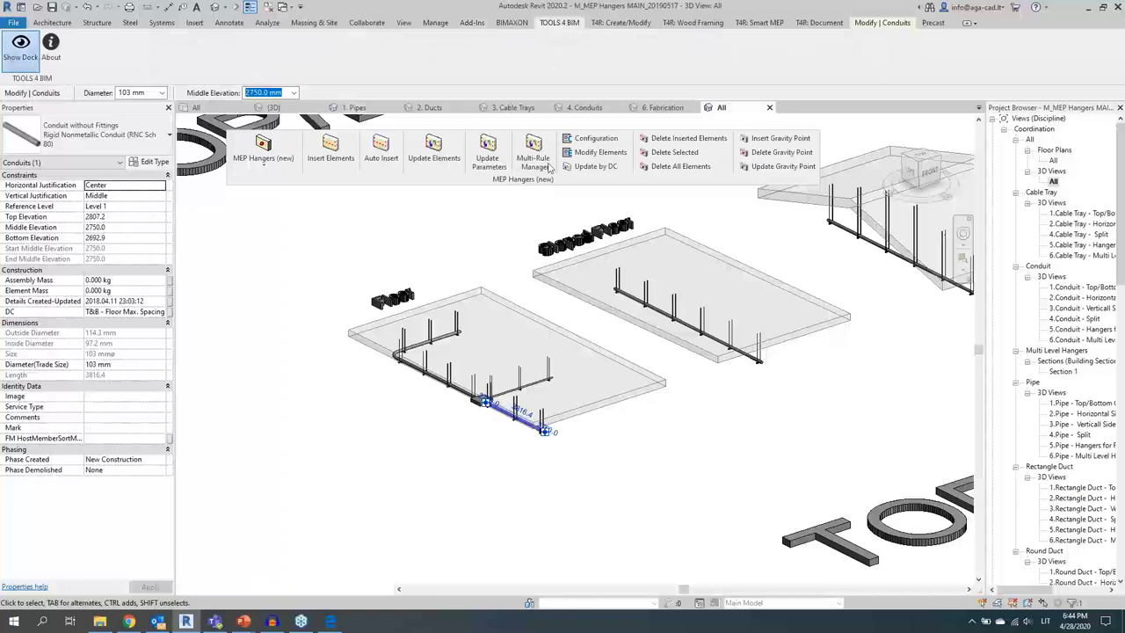
{"action": "left_click", "coordinate": [20, 44]}
- Open the 1. Pipes 3D view and widen the Dock to list Sort Mark's Calculate tools
{"action": "left_click", "coordinate": [268, 107]}
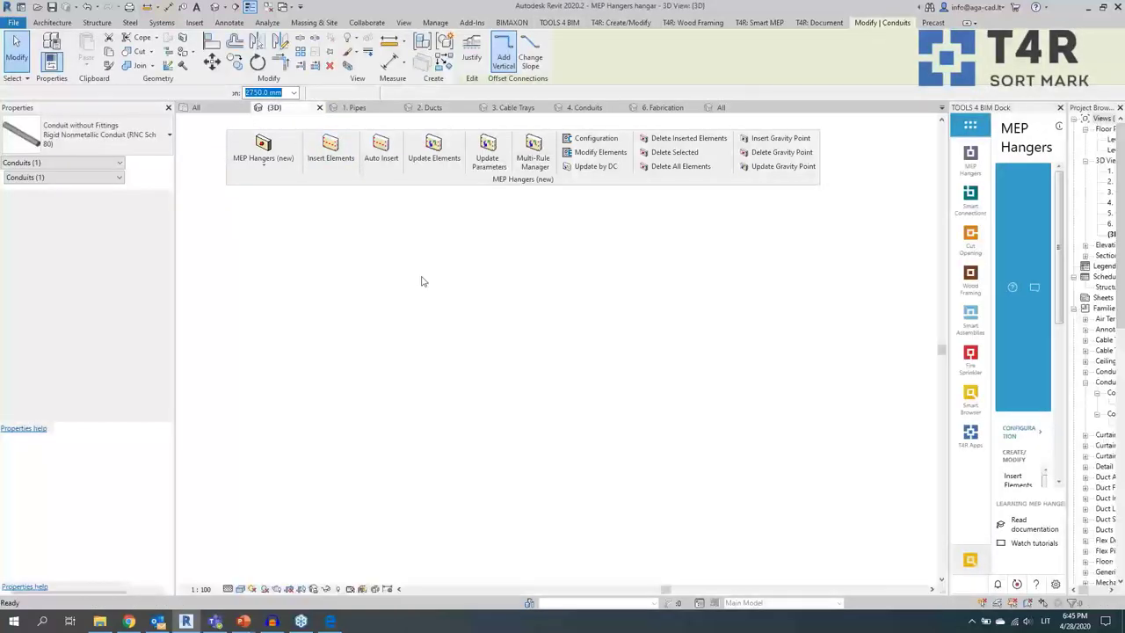
{"action": "left_click", "coordinate": [367, 109]}
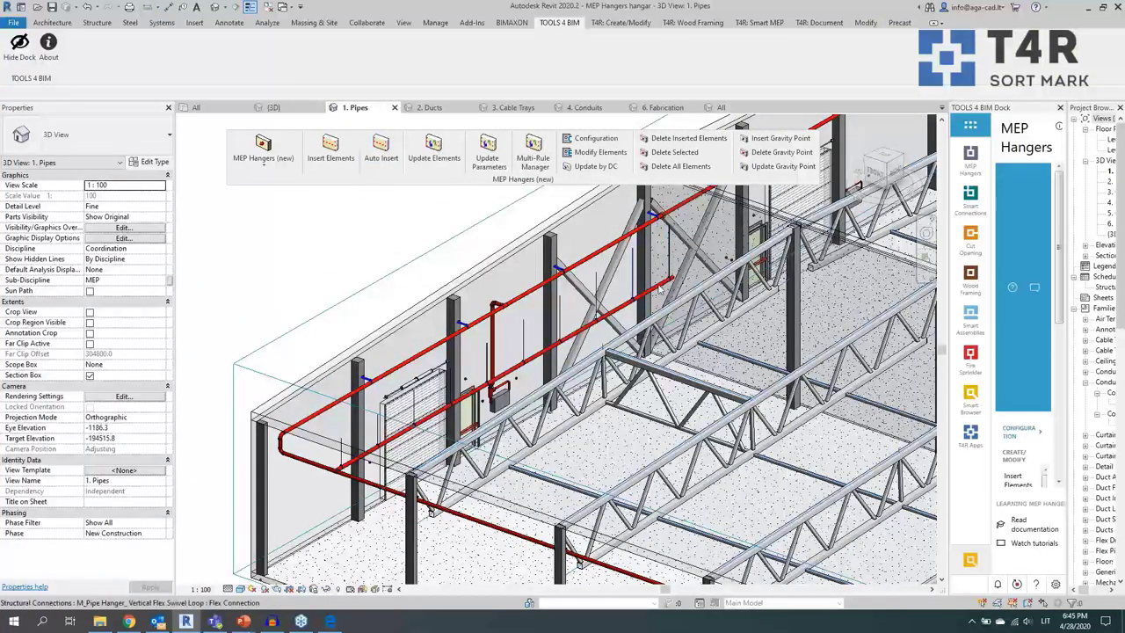
{"action": "scroll", "coordinate": [671, 275], "scroll_direction": "up", "scroll_amount": 2}
{"action": "left_click_drag", "start_coordinate": [948, 264], "coordinate": [797, 265]}
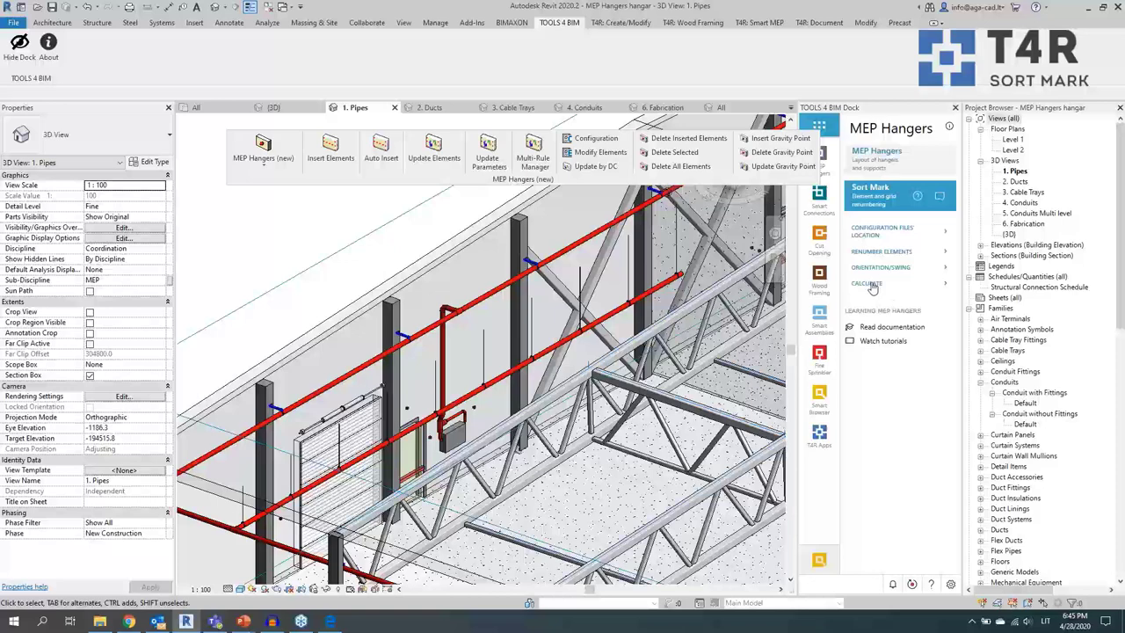
{"action": "left_click", "coordinate": [870, 286]}
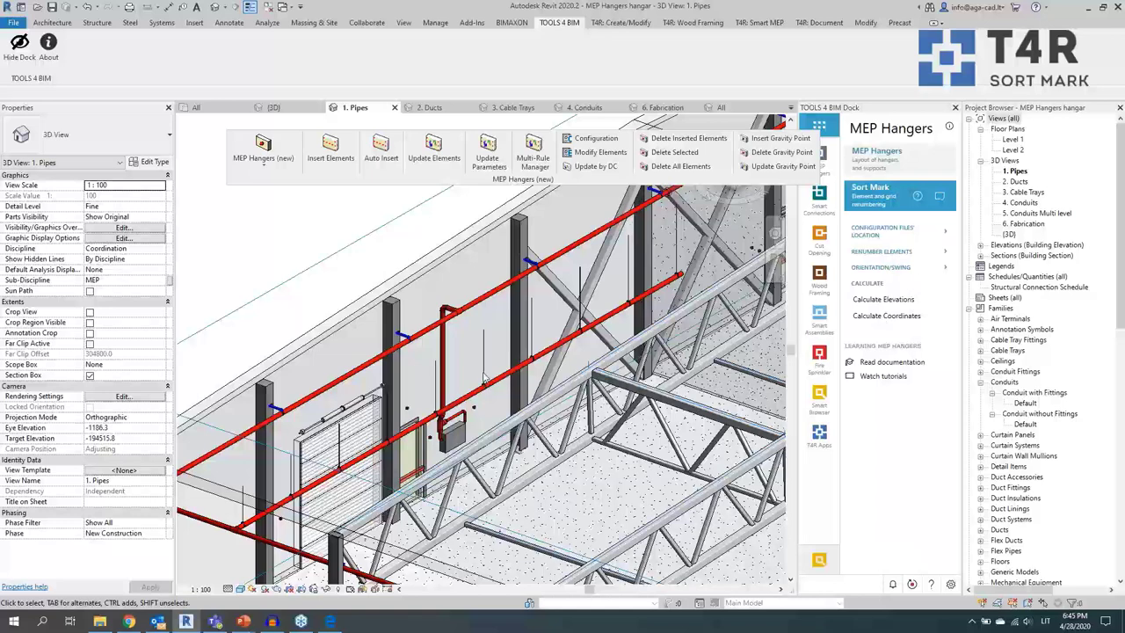
- Select the cable nested in a vertical pipe hanger, and extend the selection to all its instances visible in the view
{"action": "scroll", "coordinate": [484, 378], "scroll_direction": "up", "scroll_amount": 3}
{"action": "left_click", "coordinate": [483, 377]}
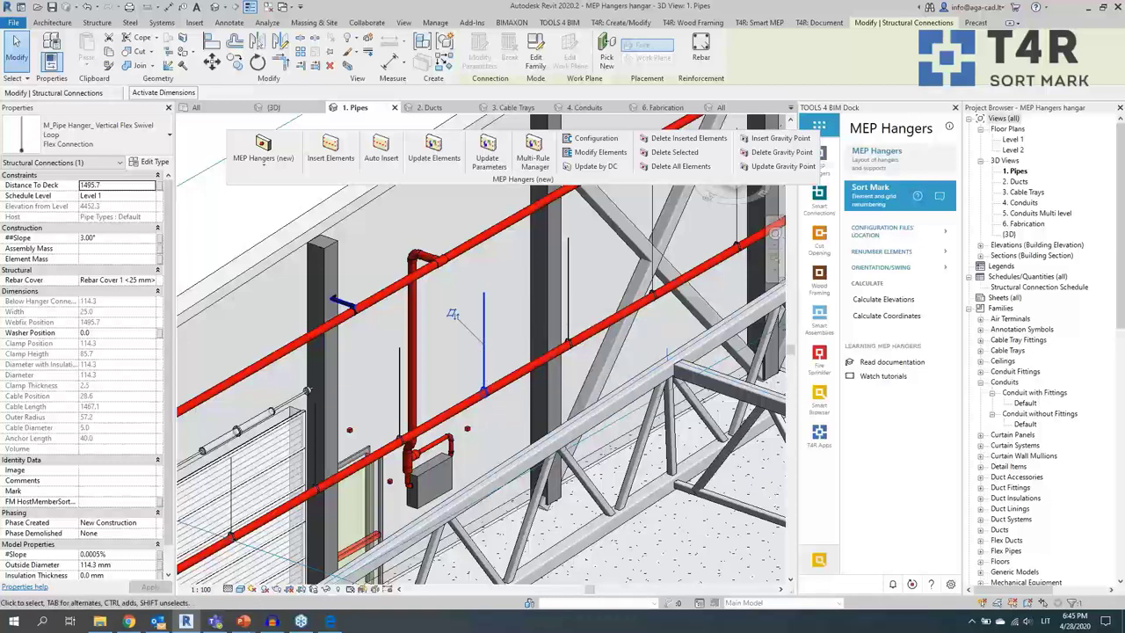
{"action": "left_click", "coordinate": [482, 380]}
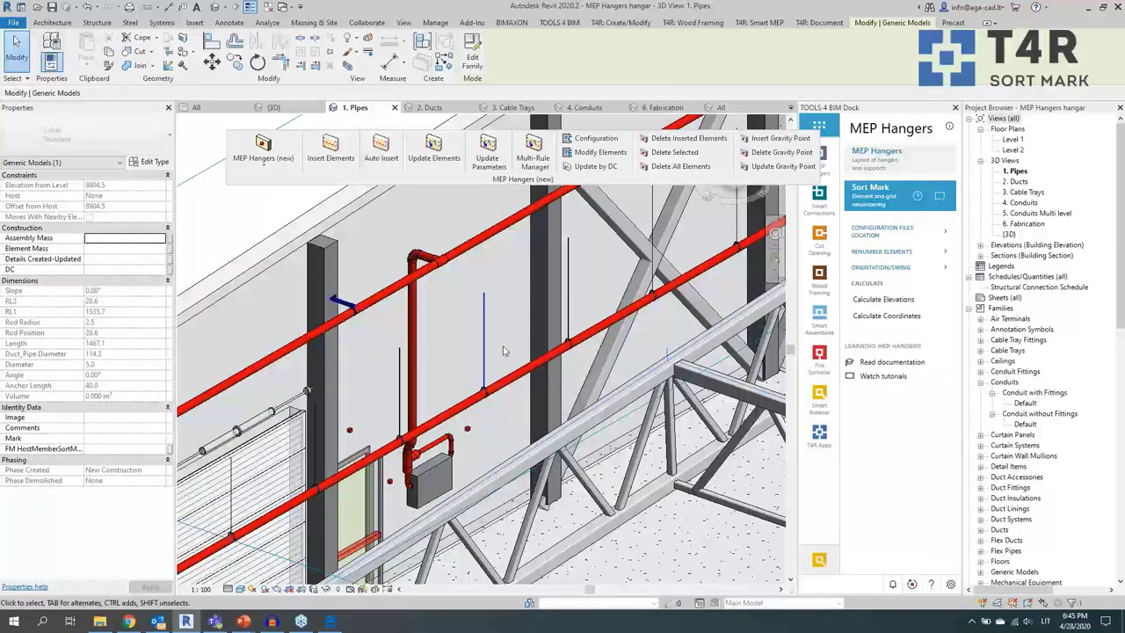
{"action": "right_click", "coordinate": [482, 355]}
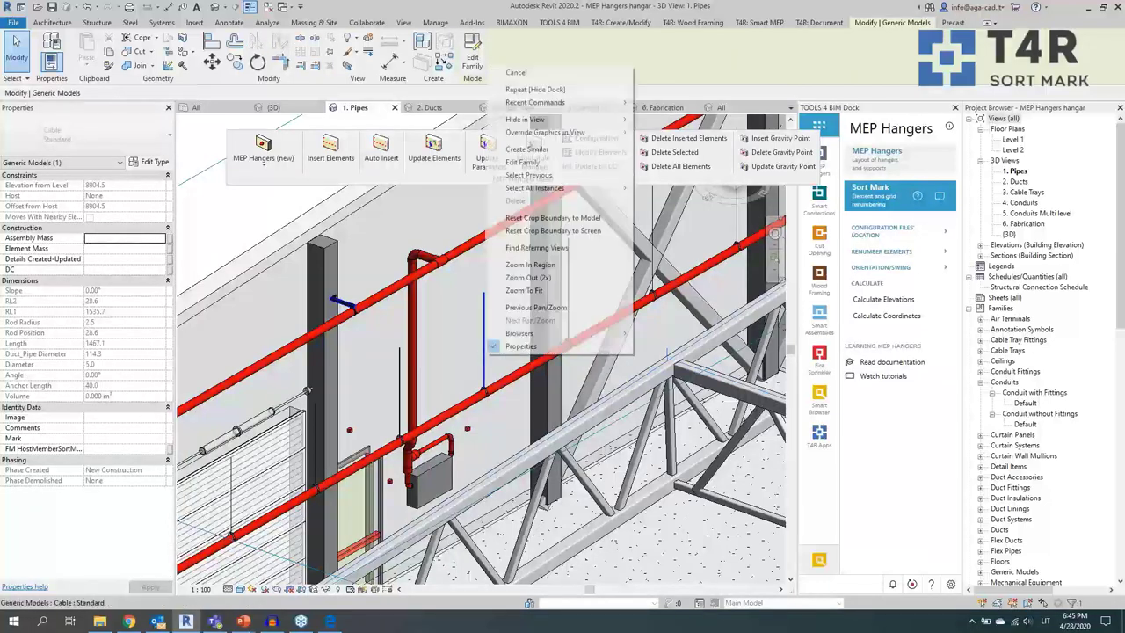
{"action": "mouse_move", "coordinate": [600, 190]}
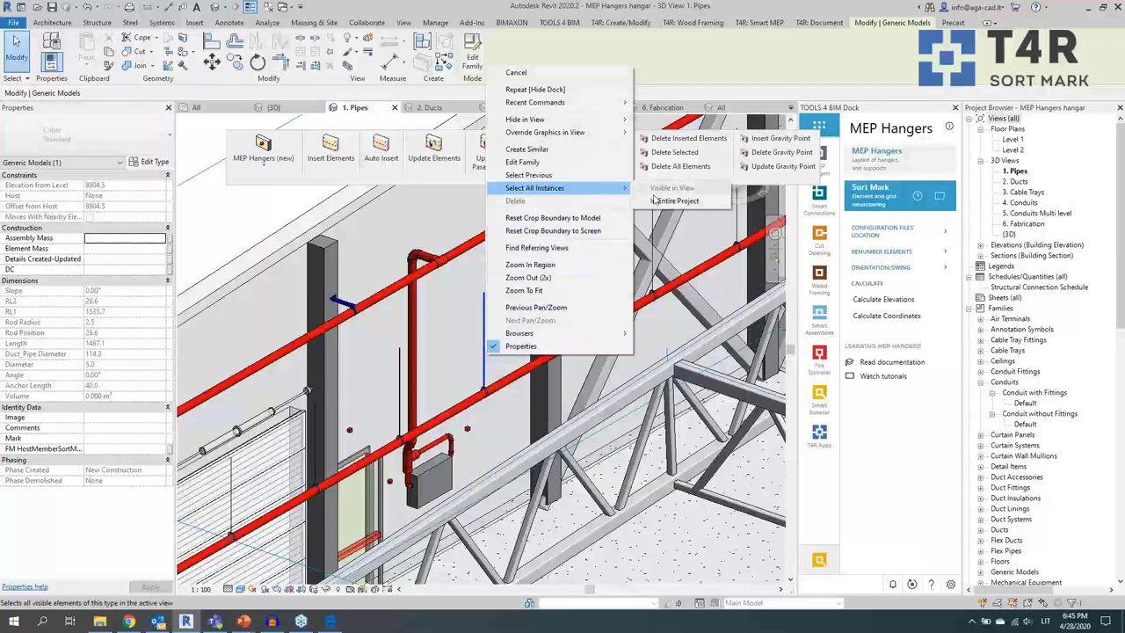
{"action": "left_click", "coordinate": [673, 188]}
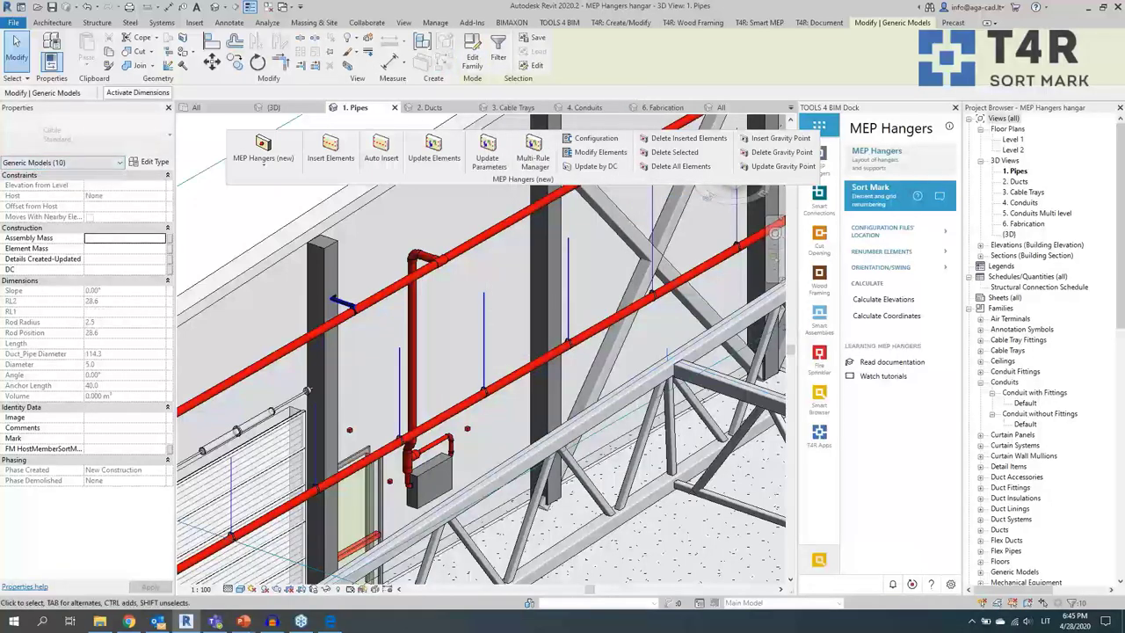
- Calculate the selected cables' coordinates with Sort Mark, writing the Middle Point (Shared) values to the Mark parameter
{"action": "left_click", "coordinate": [876, 319]}
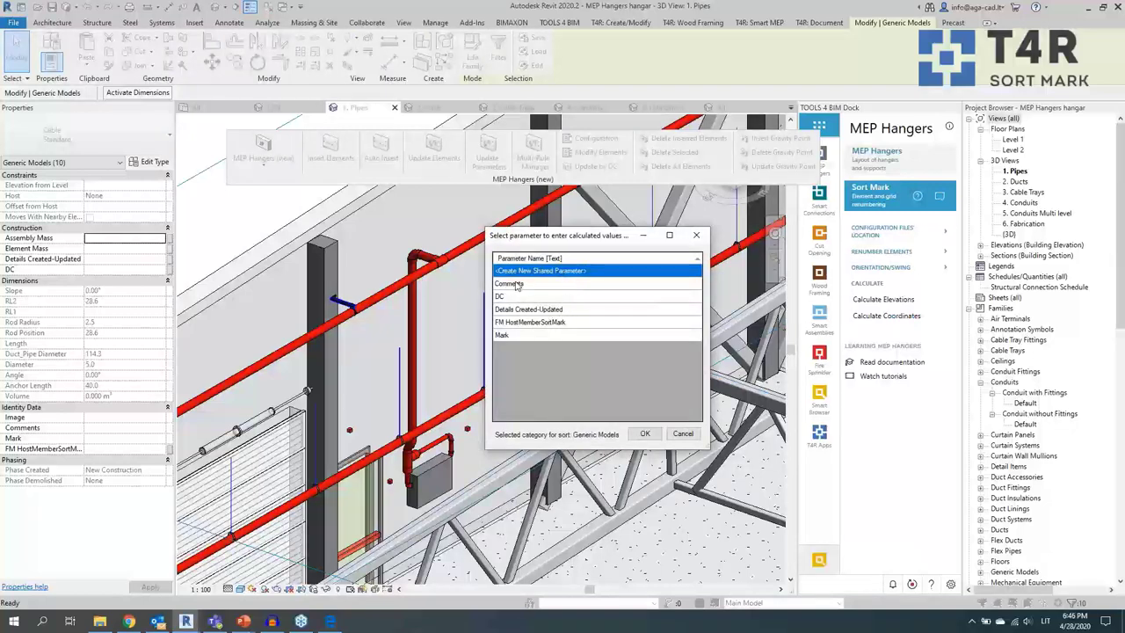
{"action": "left_click", "coordinate": [513, 339]}
{"action": "left_click", "coordinate": [644, 434]}
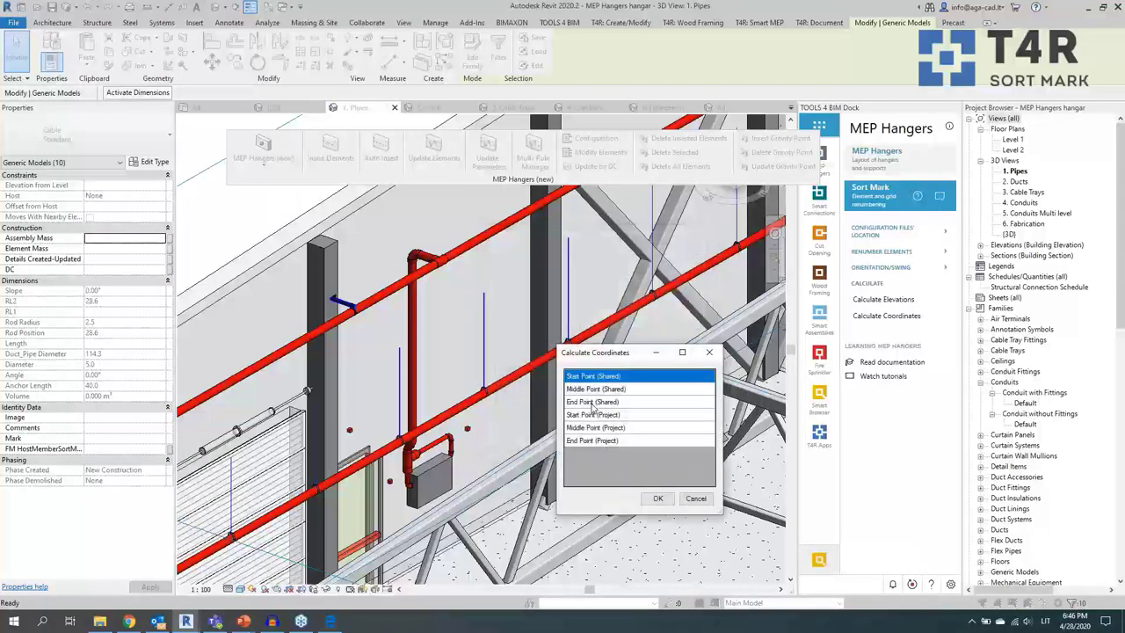
{"action": "left_click", "coordinate": [596, 389]}
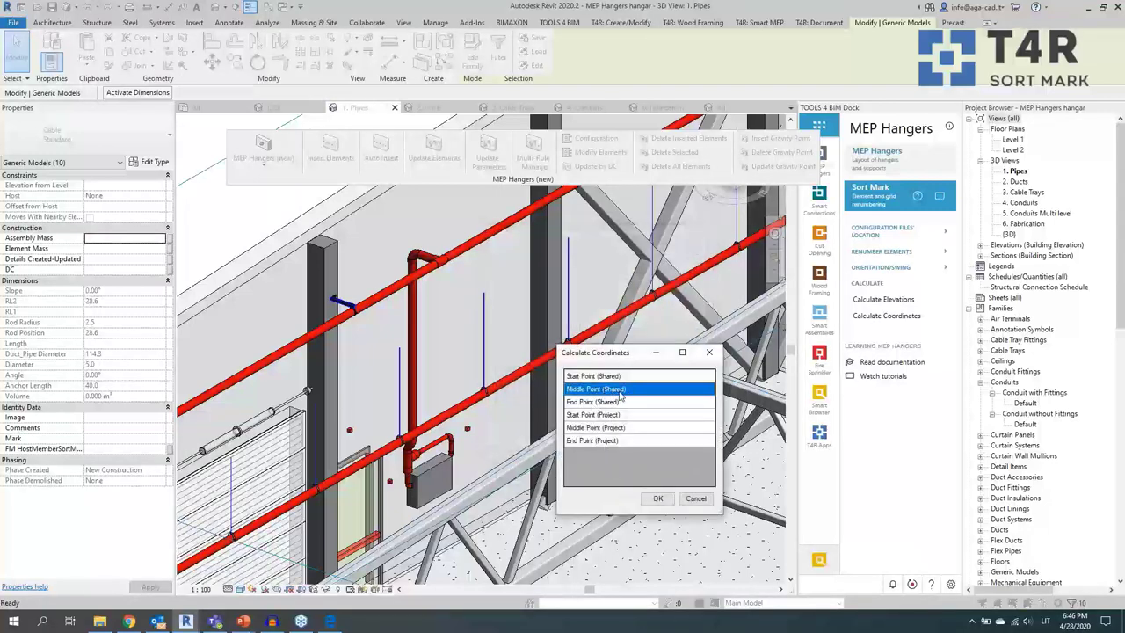
{"action": "left_click", "coordinate": [658, 498]}
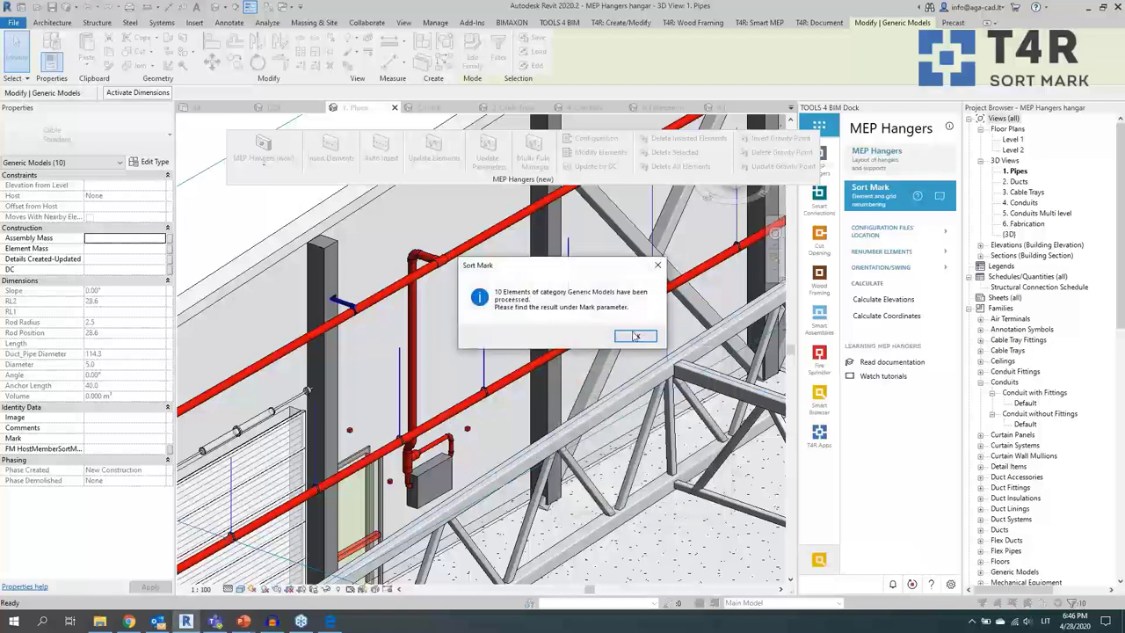
{"action": "left_click", "coordinate": [634, 338]}
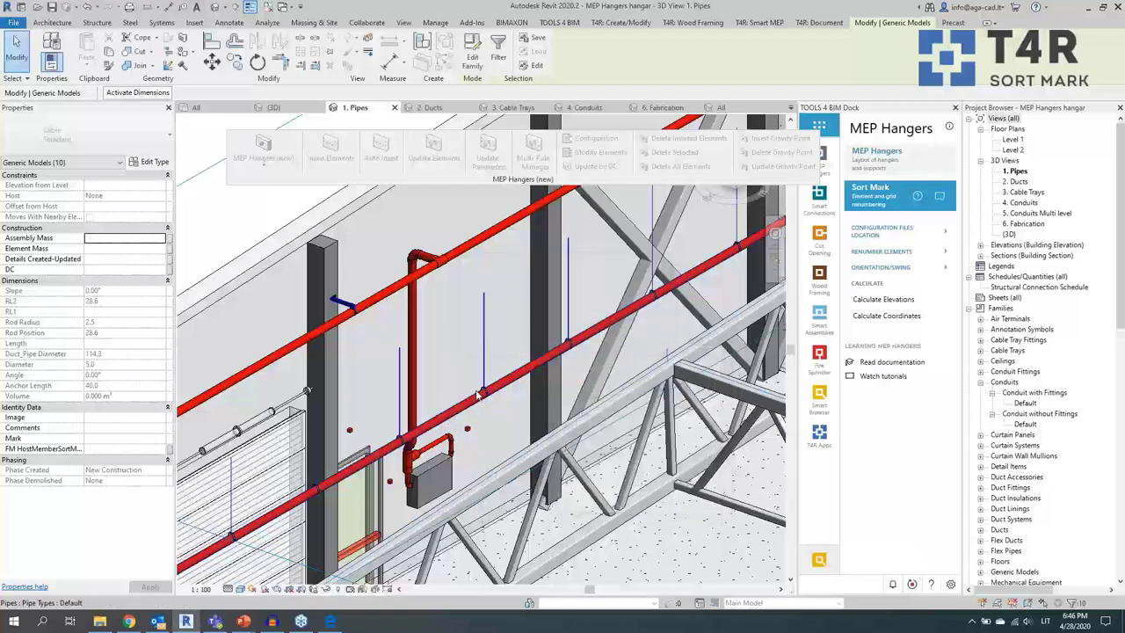
- Check the coordinates stored in the Mark parameter of two neighbouring hanger cables
{"action": "left_click", "coordinate": [483, 386]}
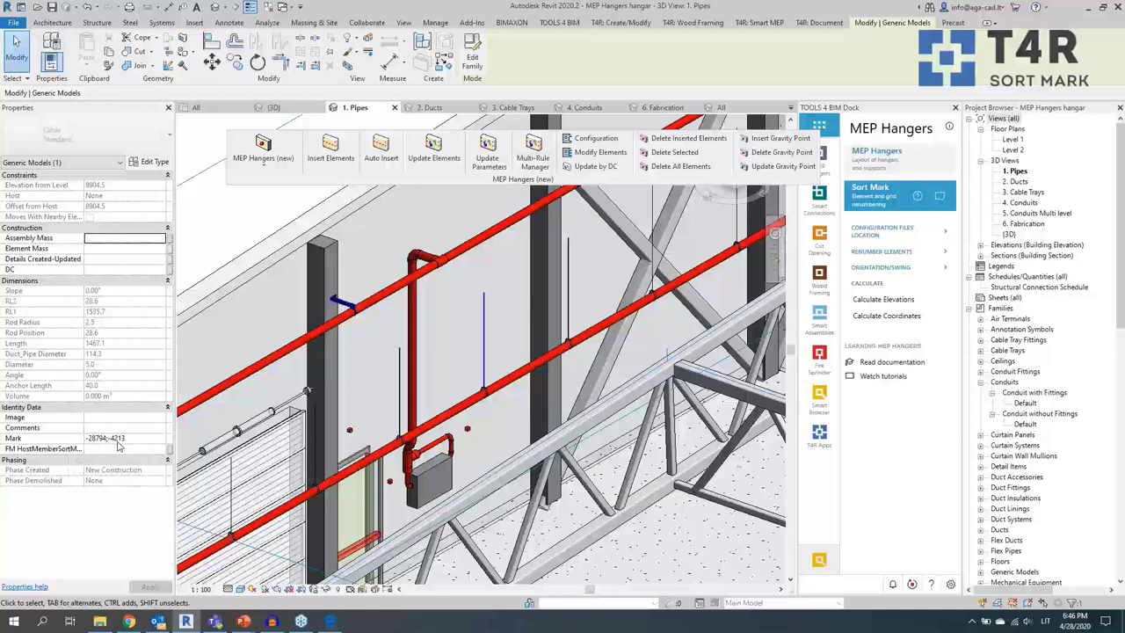
{"action": "left_click", "coordinate": [398, 406]}
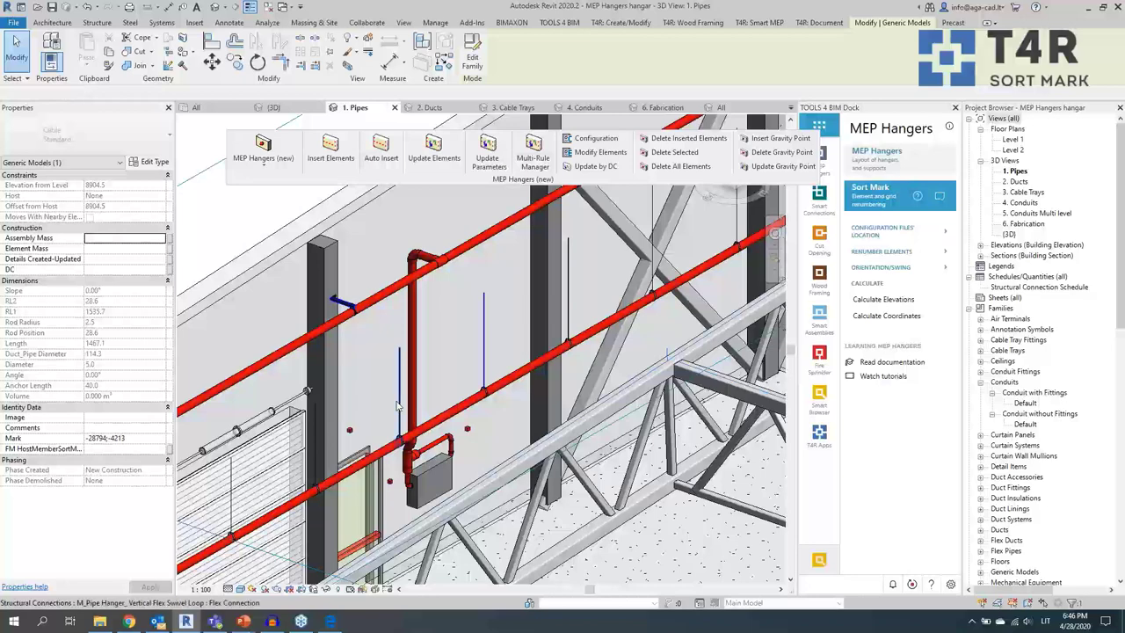
{"action": "left_click", "coordinate": [393, 409]}
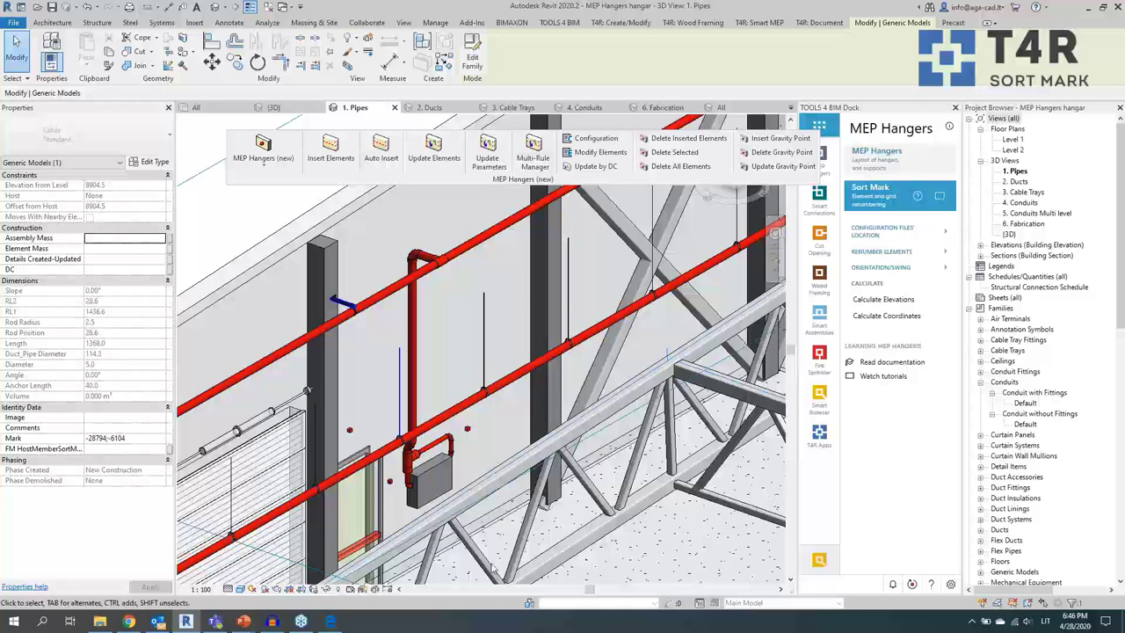
- Switch to the running PowerPoint slide show and present the Free trial slide
{"action": "mouse_move", "coordinate": [242, 622]}
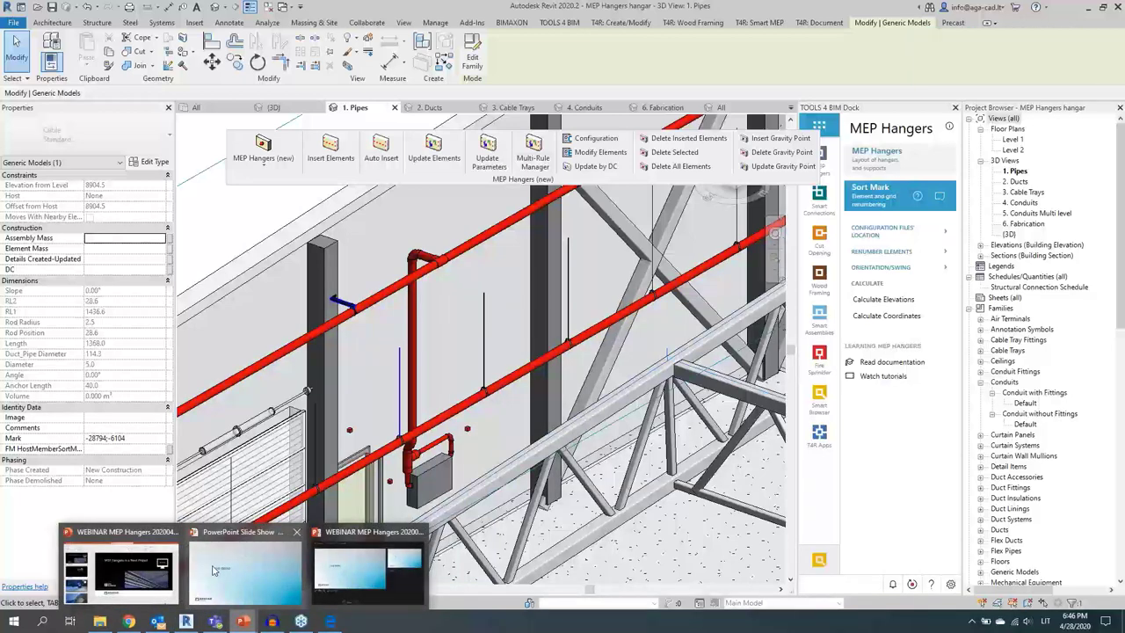
{"action": "left_click", "coordinate": [244, 567]}
{"action": "left_click", "coordinate": [343, 391]}
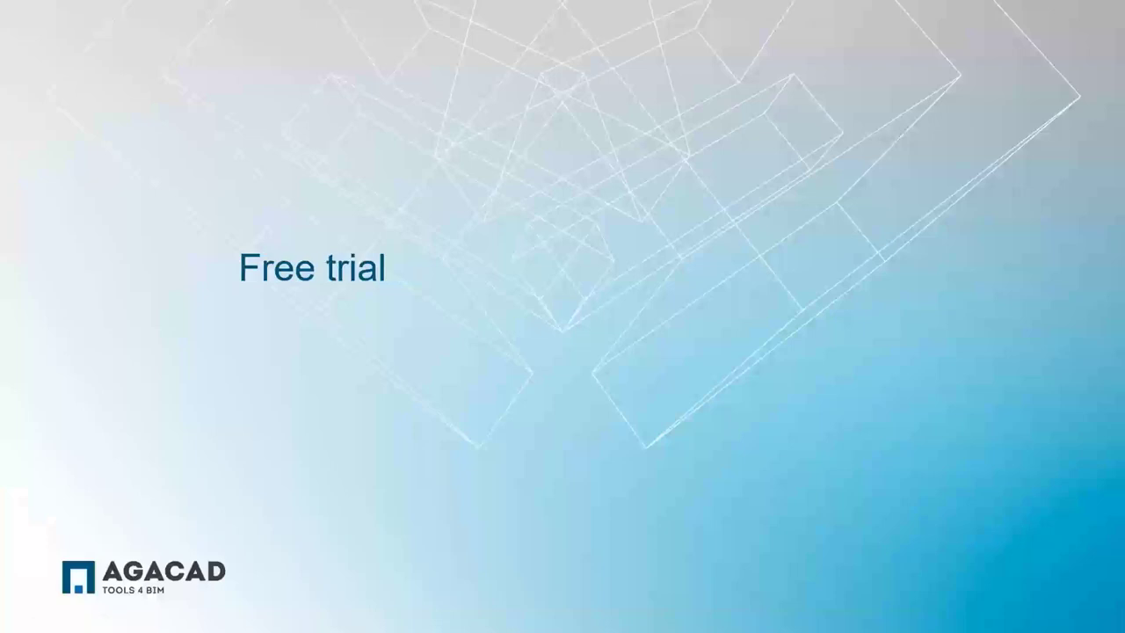